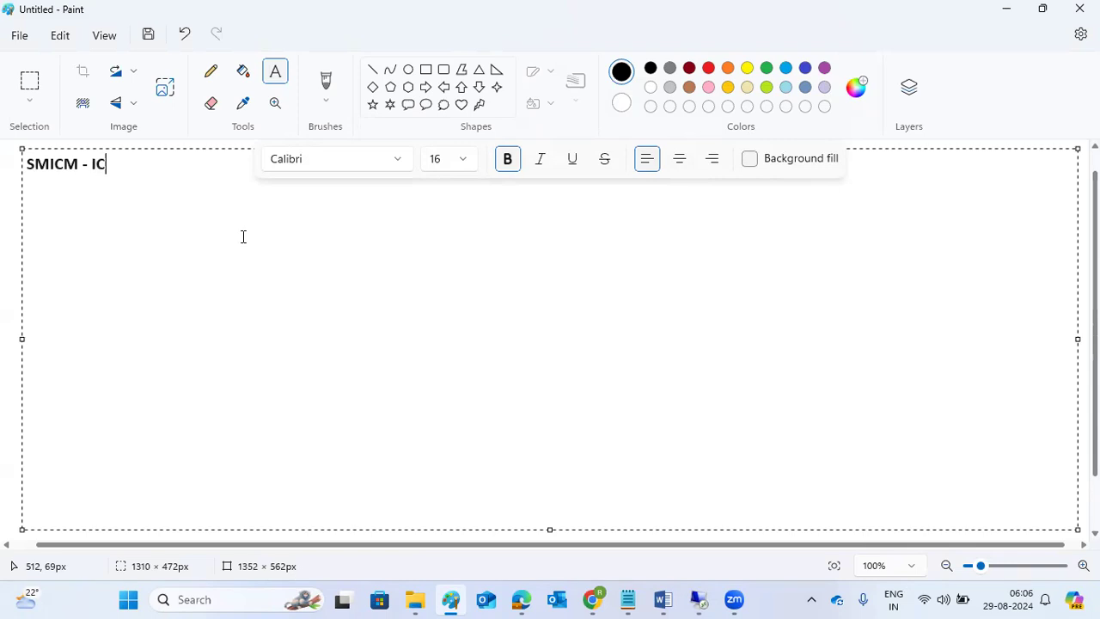
- Finish the Paint note with 'this will handle browse' and an indented line 'ports (HTTP,HTTPS )'
{"action": "key", "text": "BackSpace"}
{"action": "key", "text": "BackSpace"}
{"action": "type", "text": "this will a"}
{"action": "type", "text": "nd;be"}
{"action": "key", "text": "BackSpace"}
{"action": "key", "text": "BackSpace"}
{"action": "key", "text": "BackSpace"}
{"action": "key", "text": "BackSpace"}
{"action": "key", "text": "BackSpace"}
{"action": "key", "text": "BackSpace"}
{"action": "type", "text": "handle "}
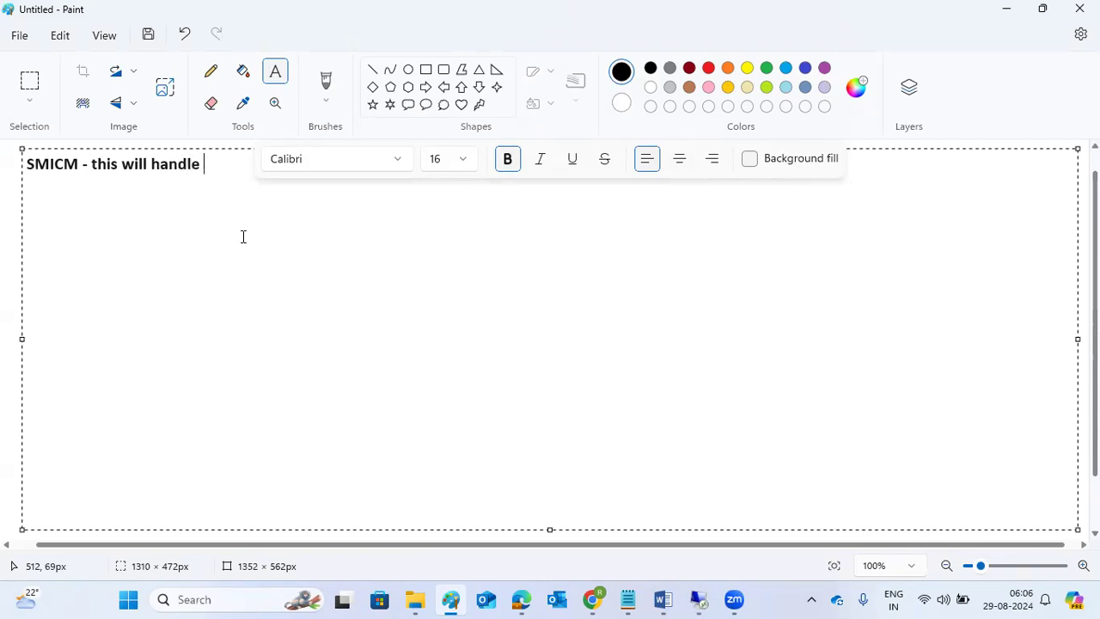
{"action": "type", "text": "browse"}
{"action": "key", "text": "Tab"}
{"action": "type", "text": "ports "}
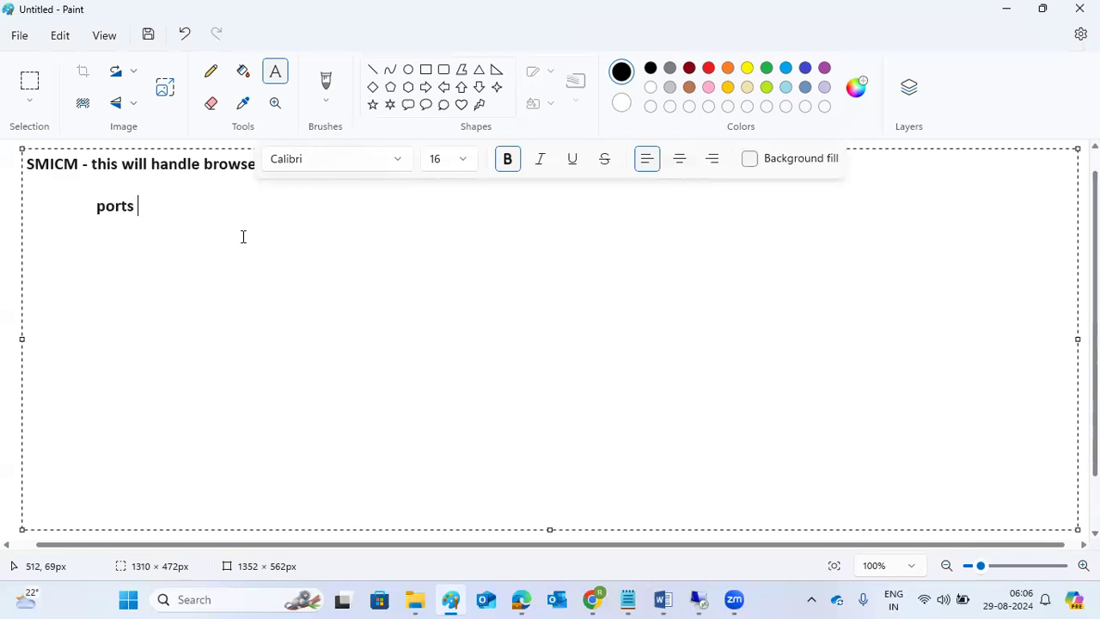
{"action": "type", "text": "(HTTP,HTTP"}
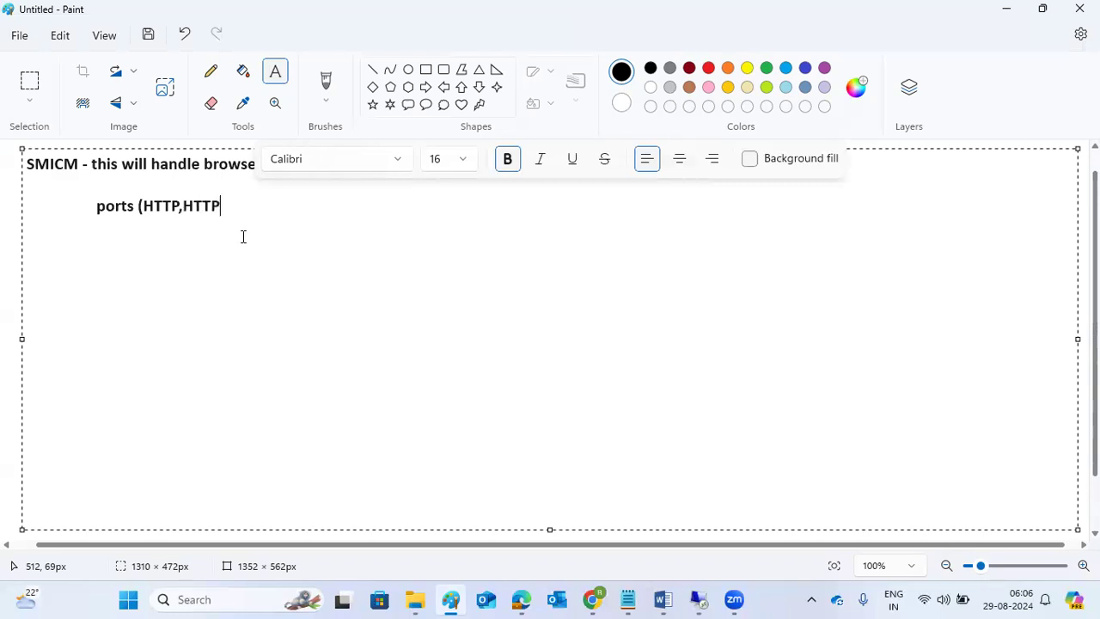
{"action": "type", "text": "S )"}
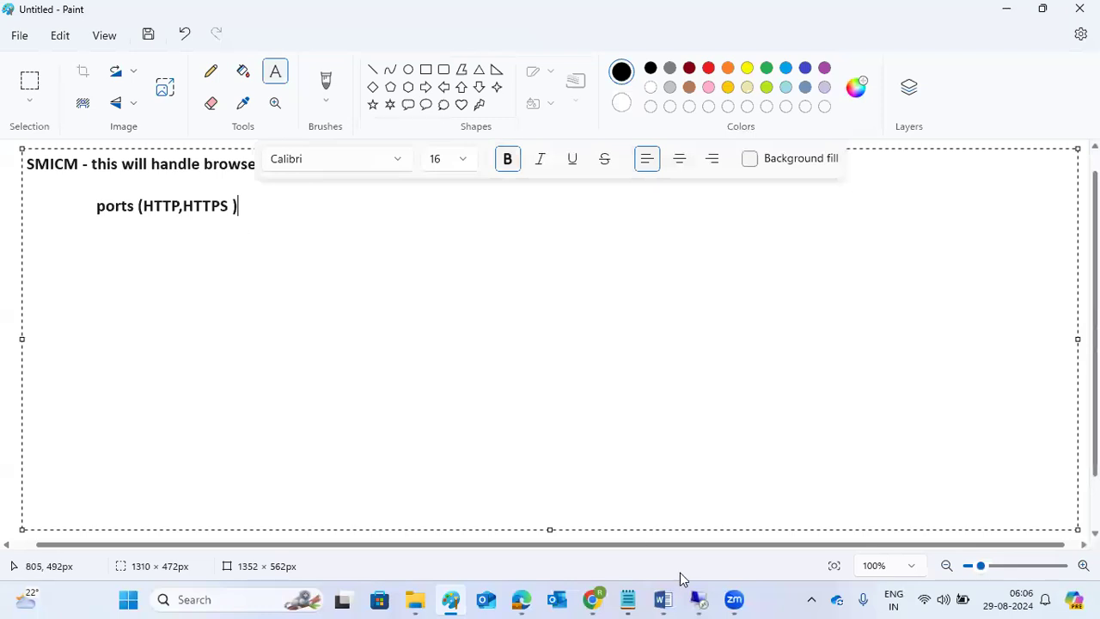
- Log on to ECD client 100 in the remote SAP GUI session with user name and password
{"action": "mouse_move", "coordinate": [699, 599]}
{"action": "left_click", "coordinate": [722, 523]}
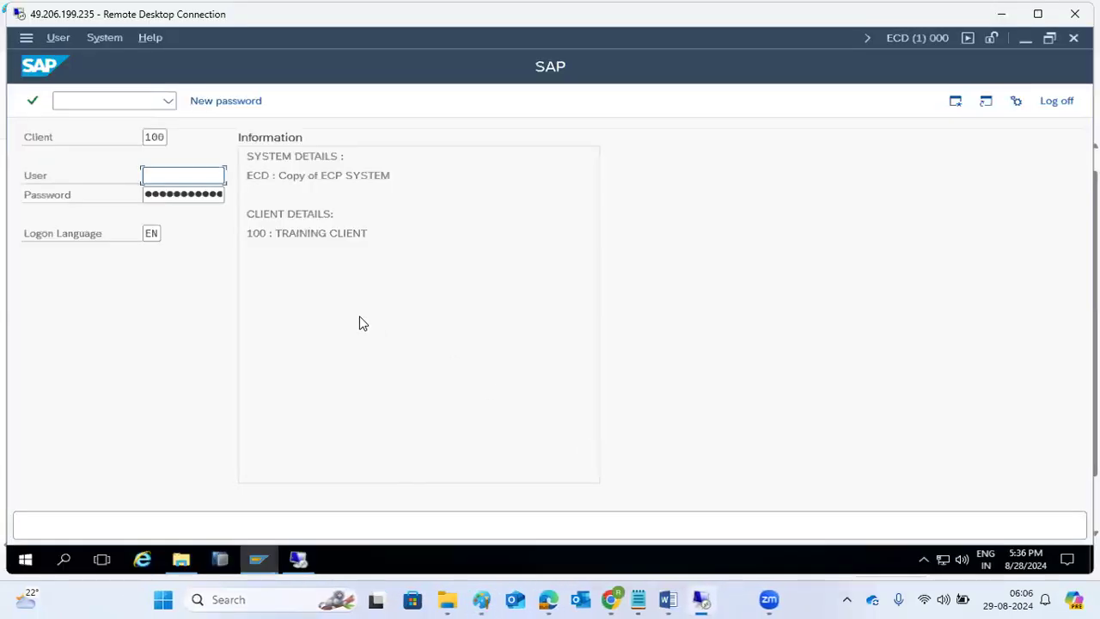
{"action": "type", "text": "basis"}
{"action": "key", "text": "Tab"}
{"action": "type", "text": "●●●●●●●●●"}
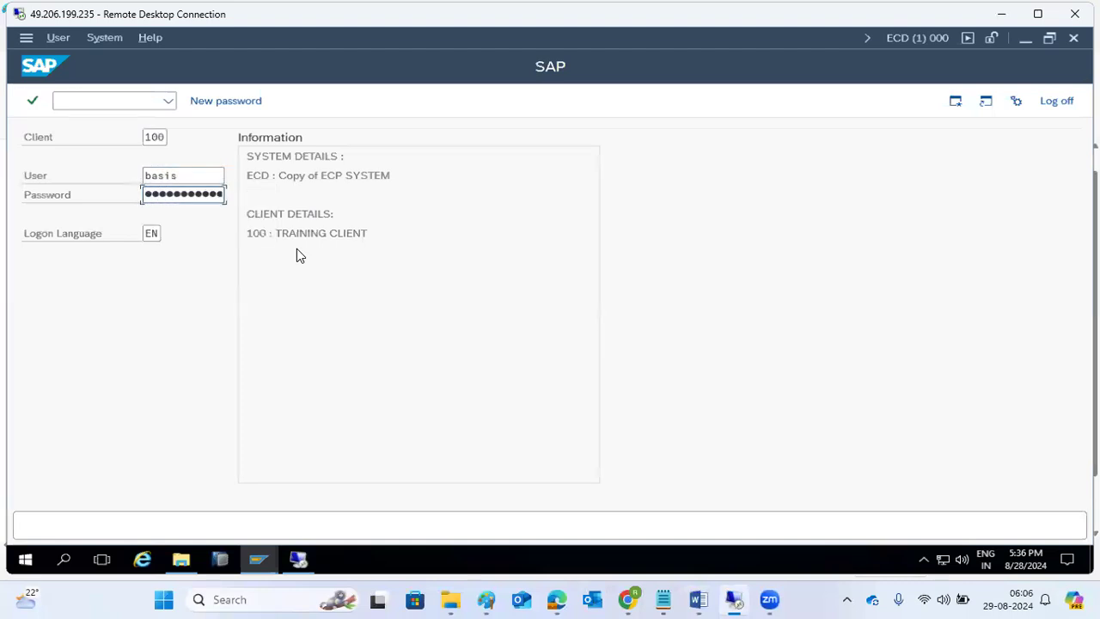
{"action": "key", "text": "Return"}
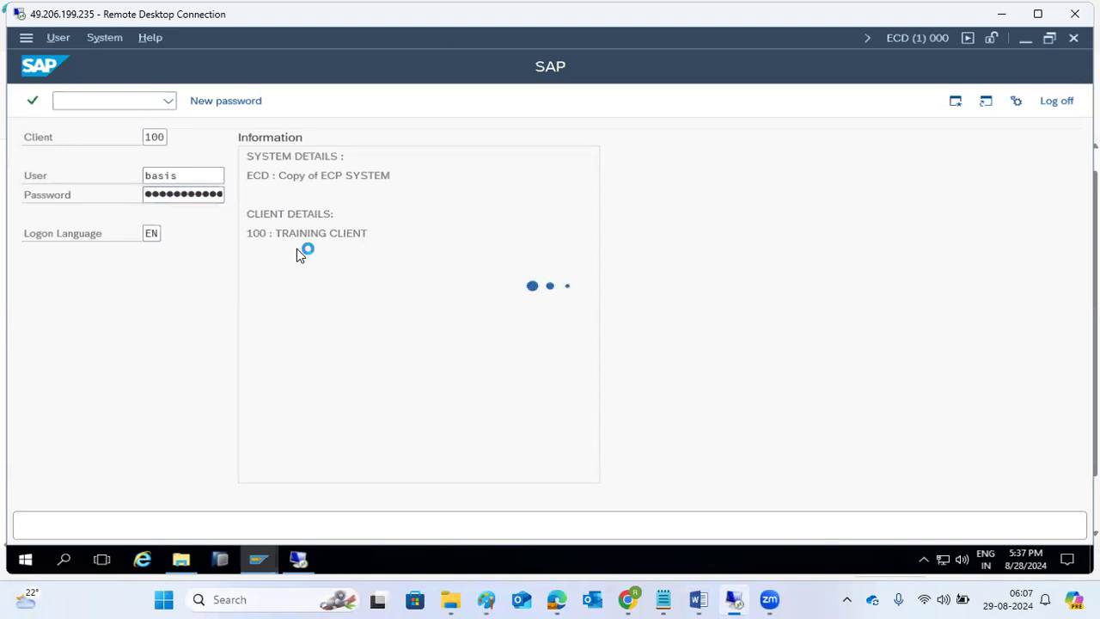
- Run SMICM and list the ICM services: HTTP 8002, SMTP 2502, HTTPS 44302
{"action": "type", "text": "smicm"}
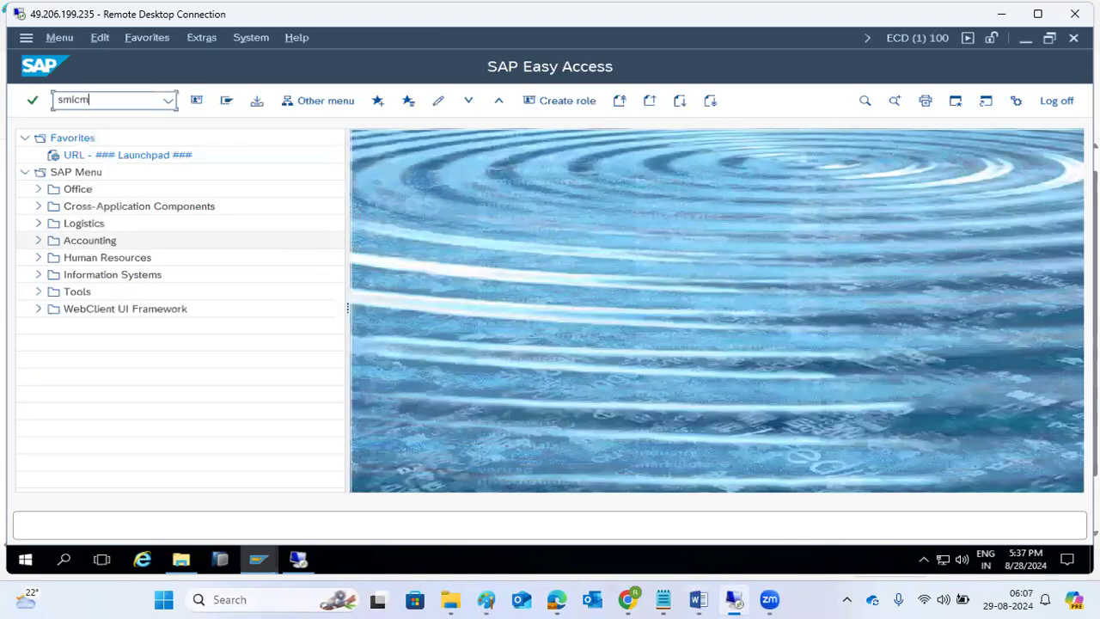
{"action": "key", "text": "Return"}
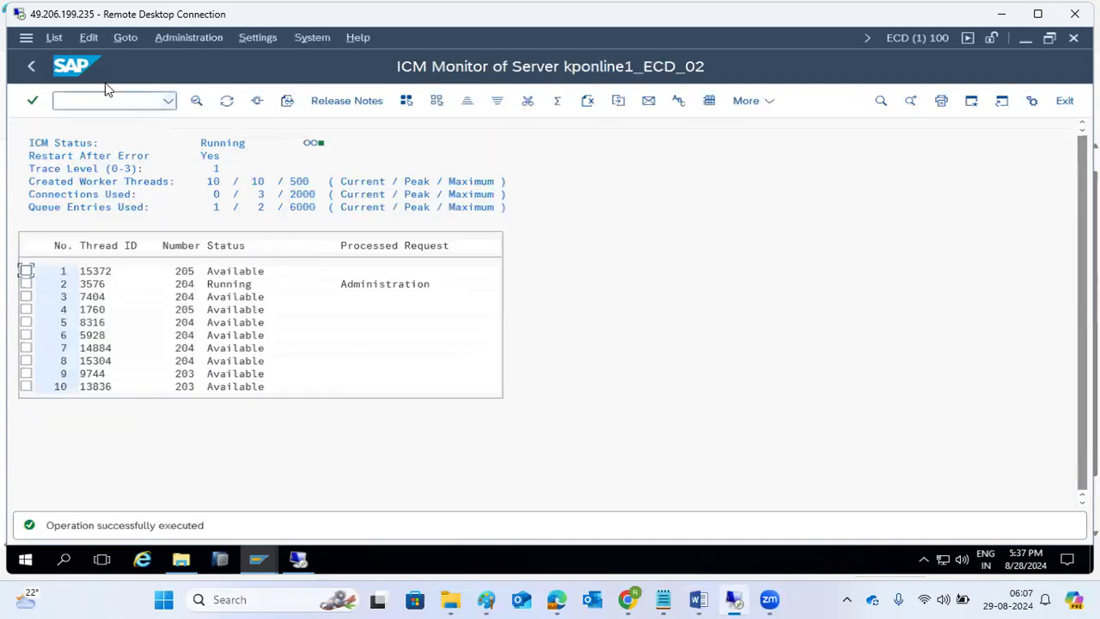
{"action": "left_click", "coordinate": [117, 40]}
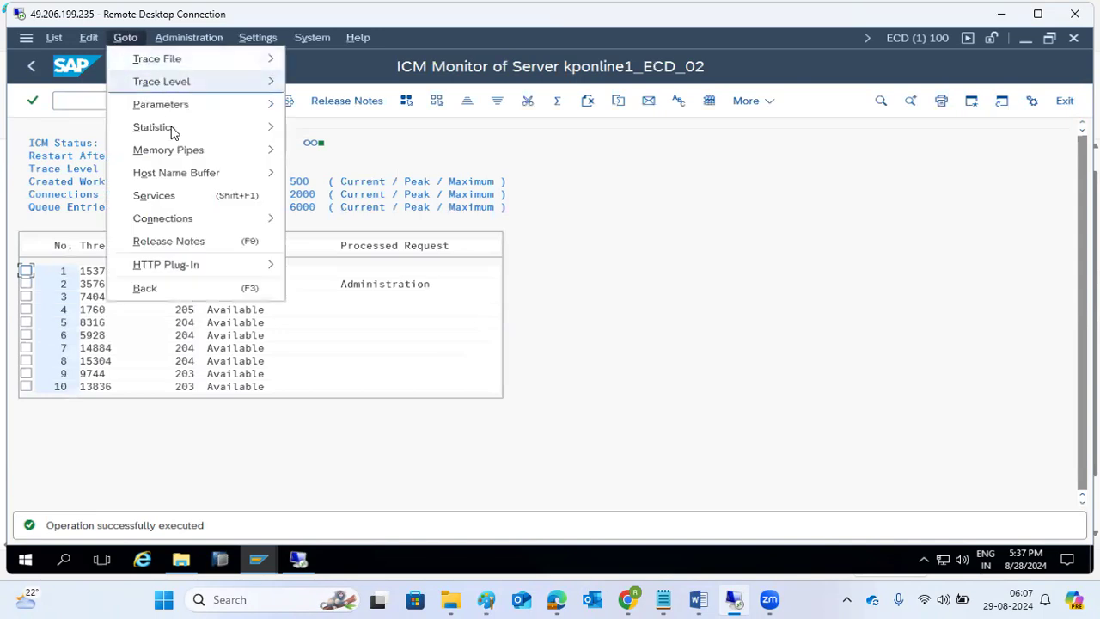
{"action": "left_click", "coordinate": [176, 197]}
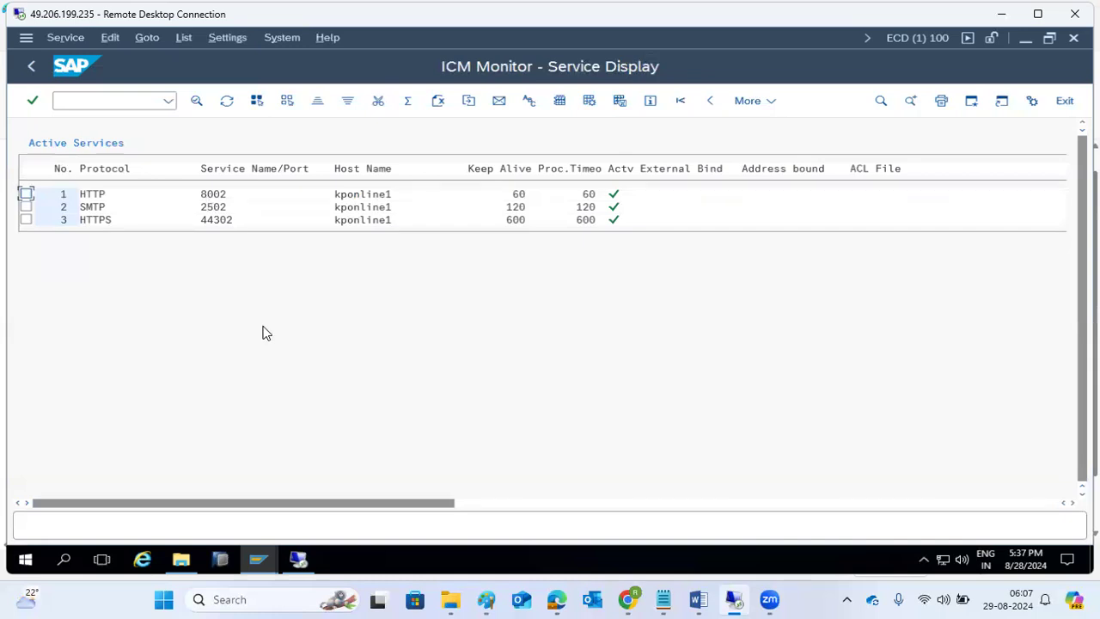
- Show the desktop, empty the Recycle Bin's 8 items and move the SAP Logon shortcut higher
{"action": "right_click", "coordinate": [419, 560]}
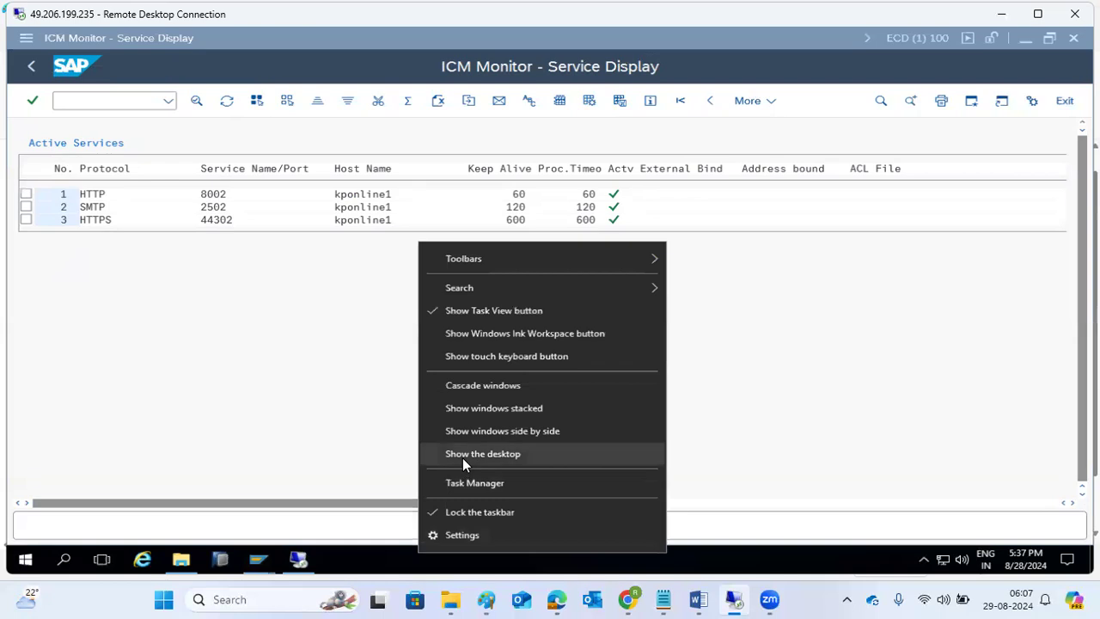
{"action": "left_click", "coordinate": [462, 456]}
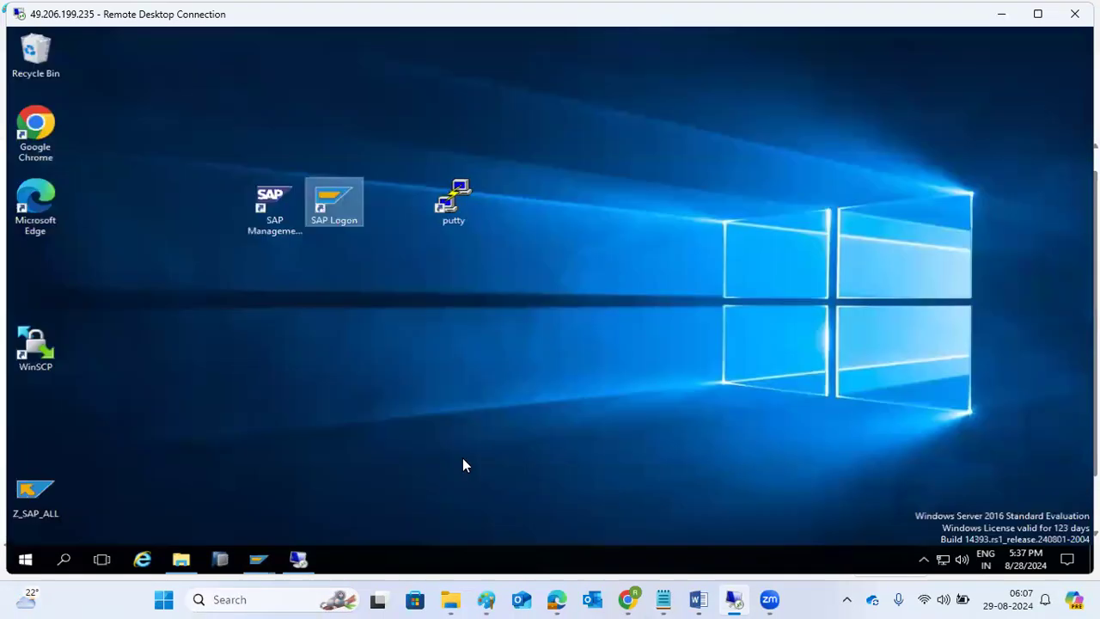
{"action": "right_click", "coordinate": [35, 59]}
{"action": "left_click", "coordinate": [38, 89]}
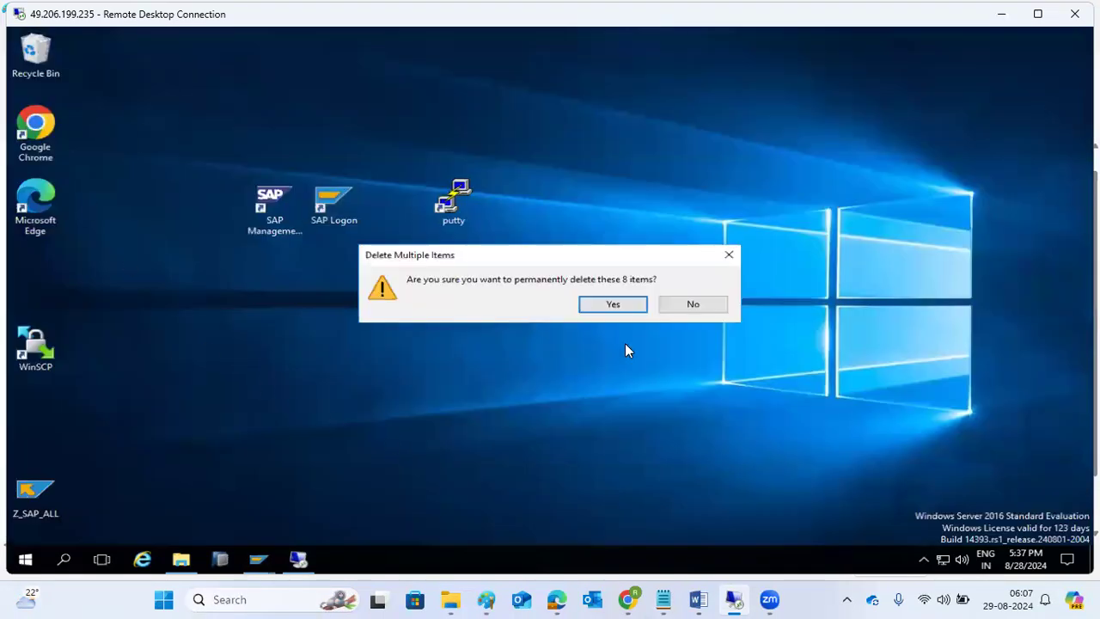
{"action": "left_click", "coordinate": [623, 307]}
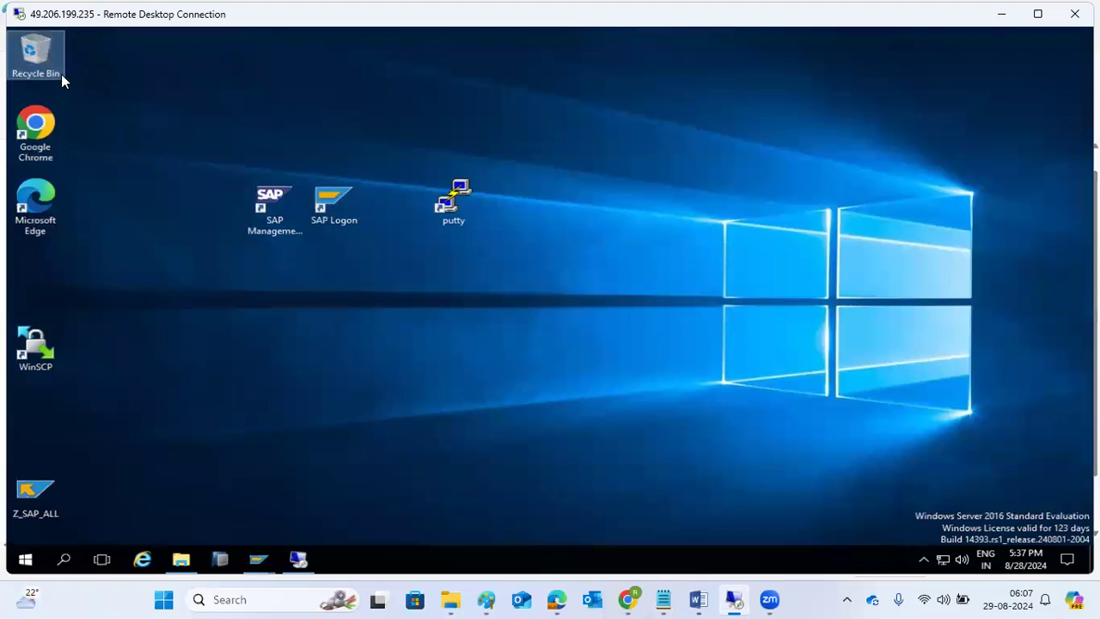
{"action": "left_click_drag", "start_coordinate": [343, 202], "coordinate": [368, 140]}
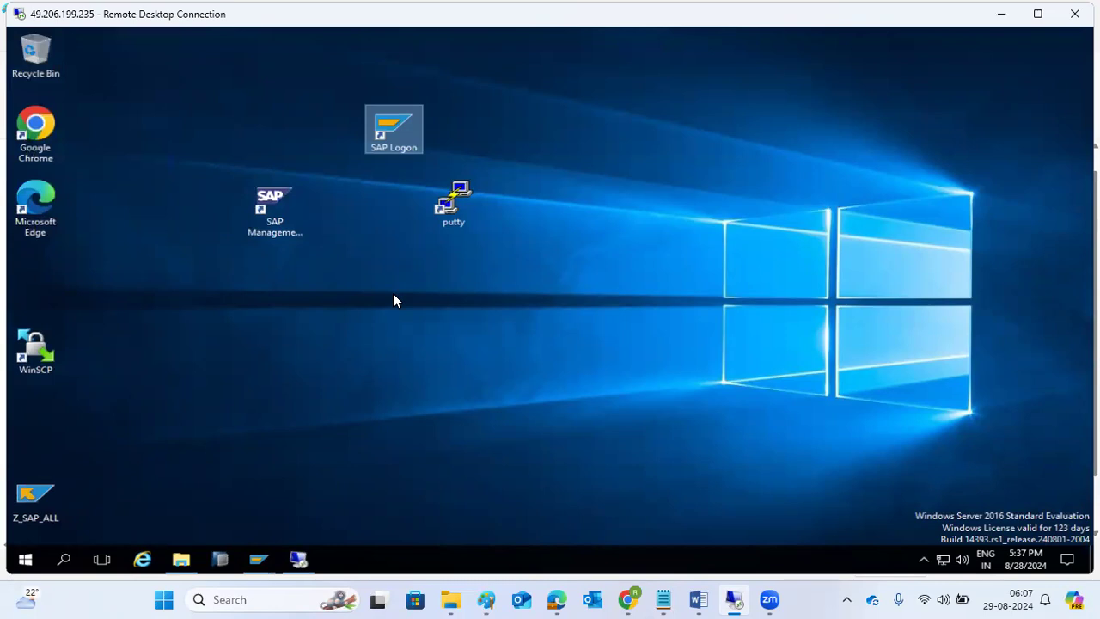
- Launch Chrome, switch between its tabs, minimise it and return to the ICM service list
{"action": "double_click", "coordinate": [47, 126]}
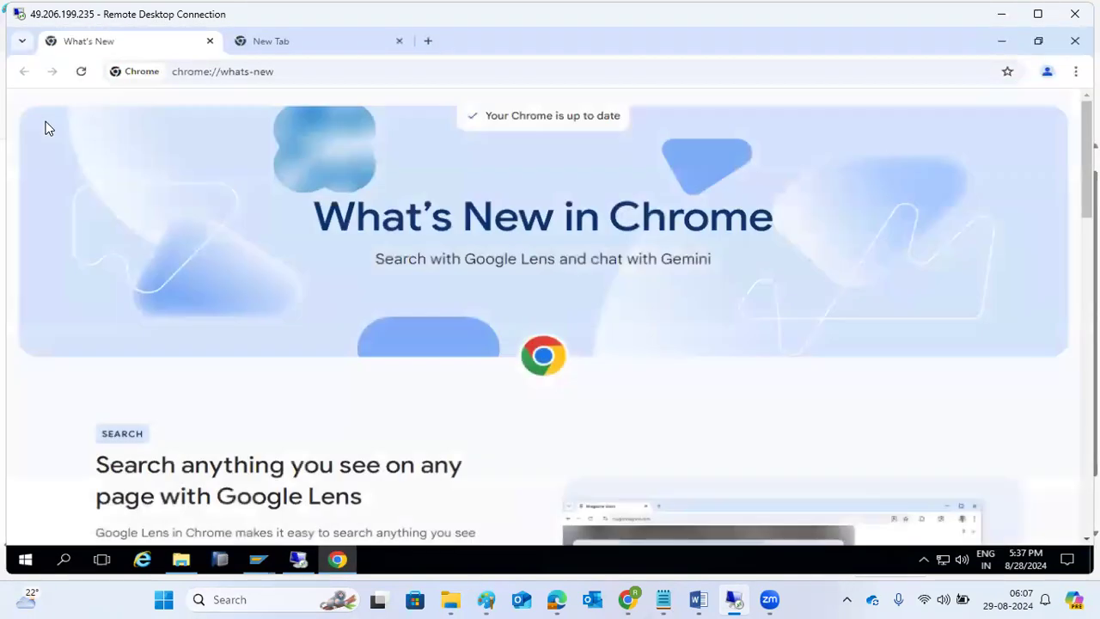
{"action": "left_click", "coordinate": [276, 41]}
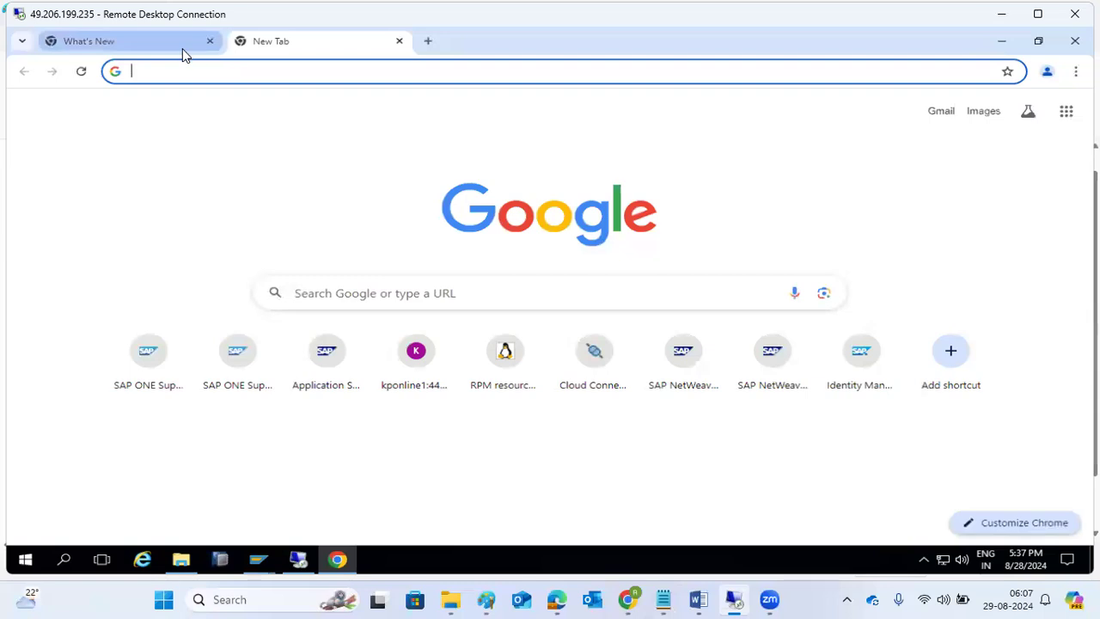
{"action": "left_click", "coordinate": [178, 47]}
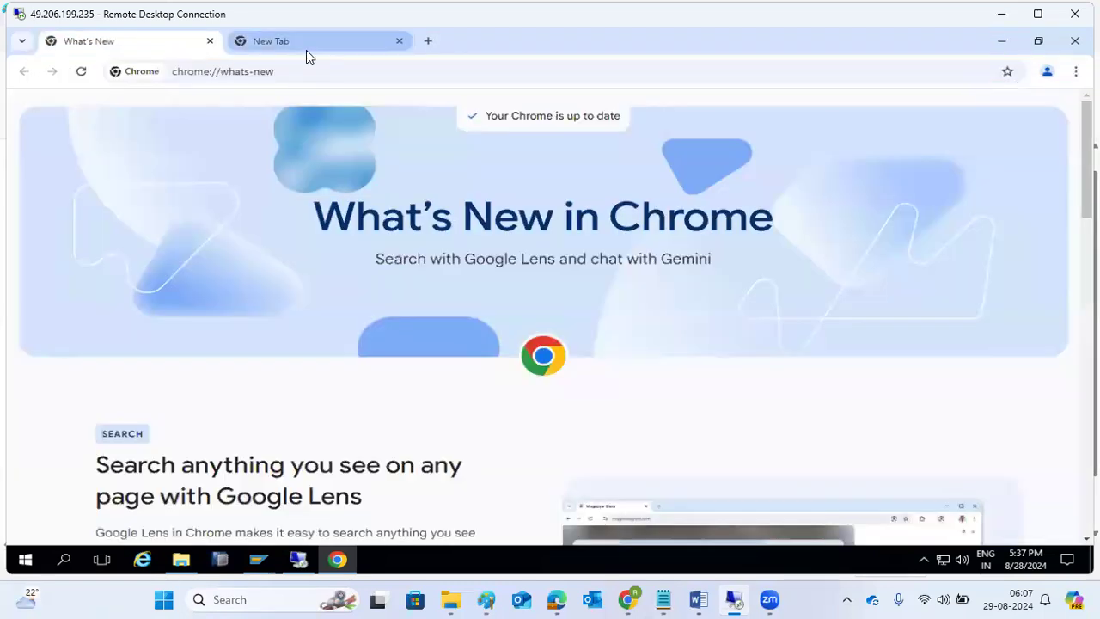
{"action": "left_click", "coordinate": [328, 559]}
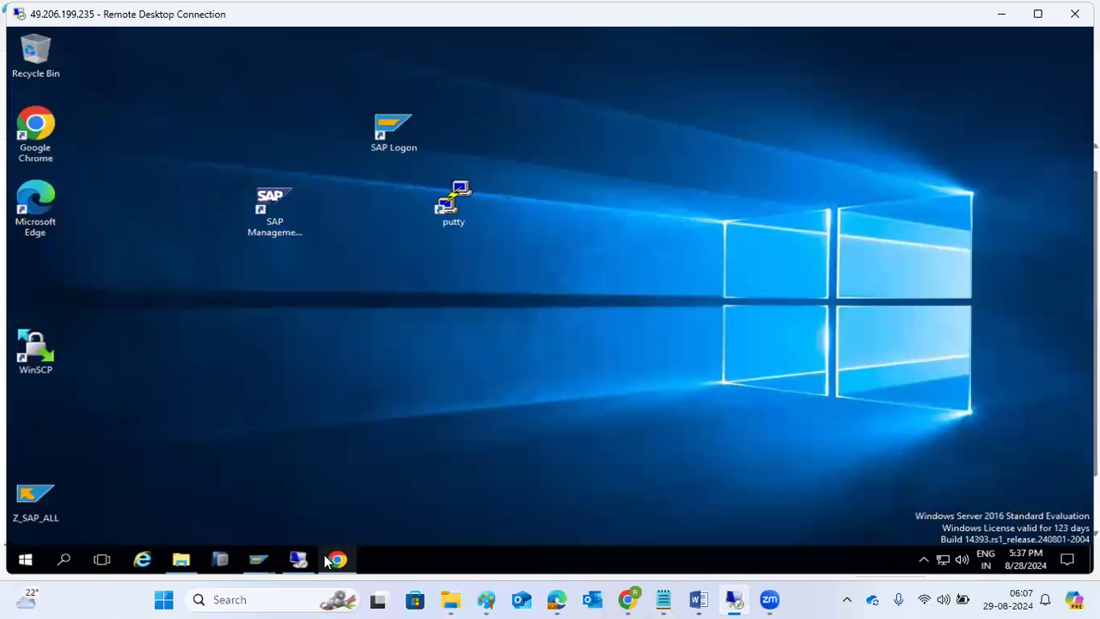
{"action": "mouse_move", "coordinate": [258, 560]}
{"action": "left_click", "coordinate": [283, 513]}
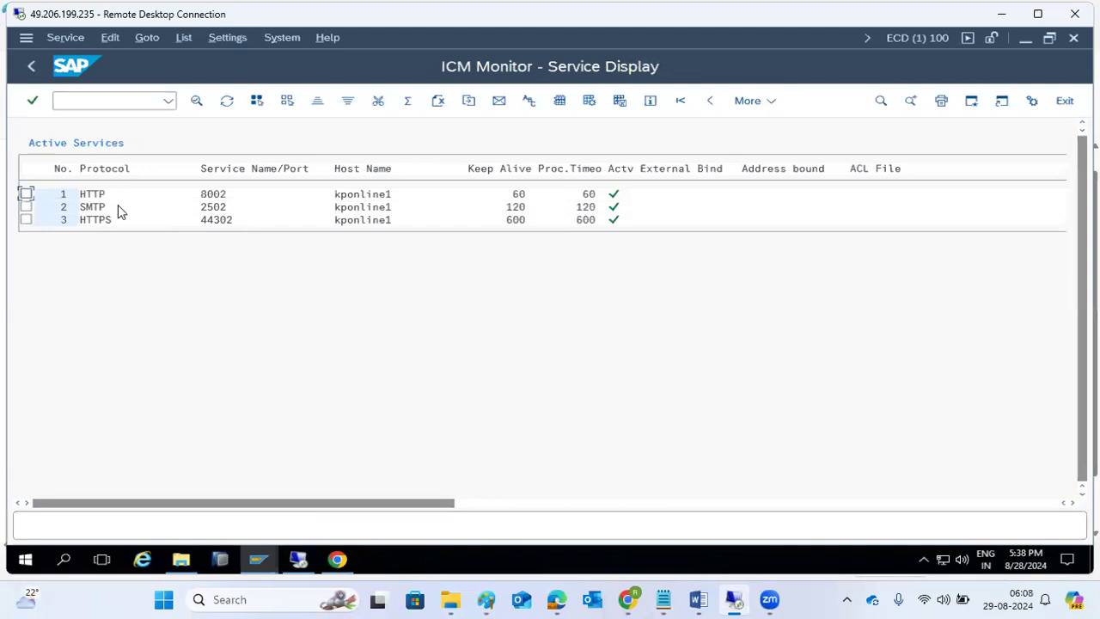
{"action": "left_click", "coordinate": [99, 97]}
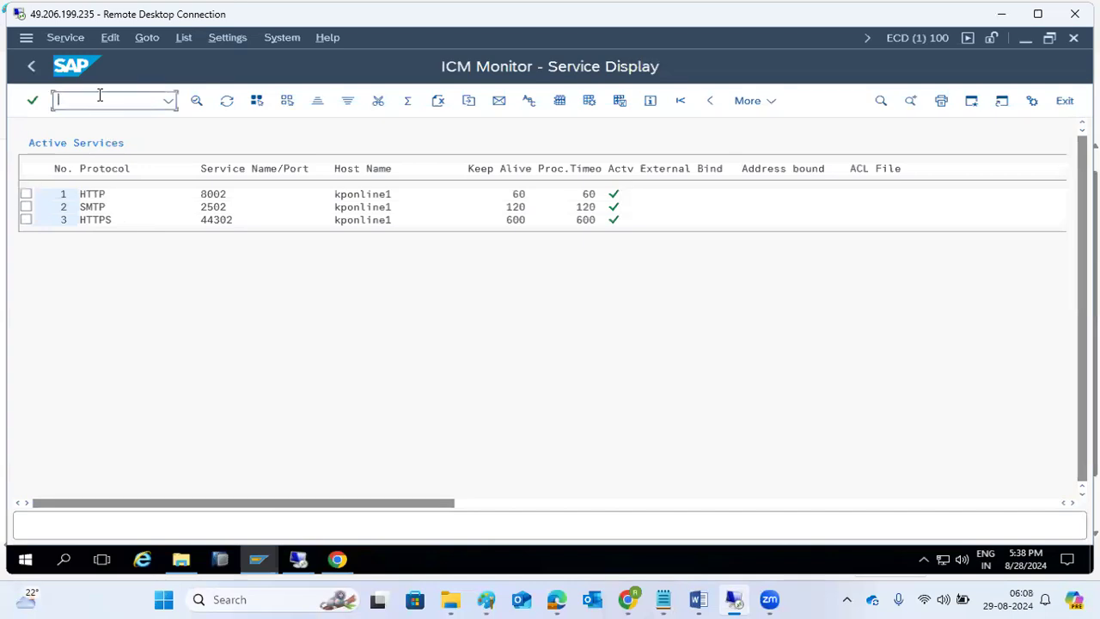
{"action": "type", "text": "/nwebgui"}
{"action": "key", "text": "Return"}
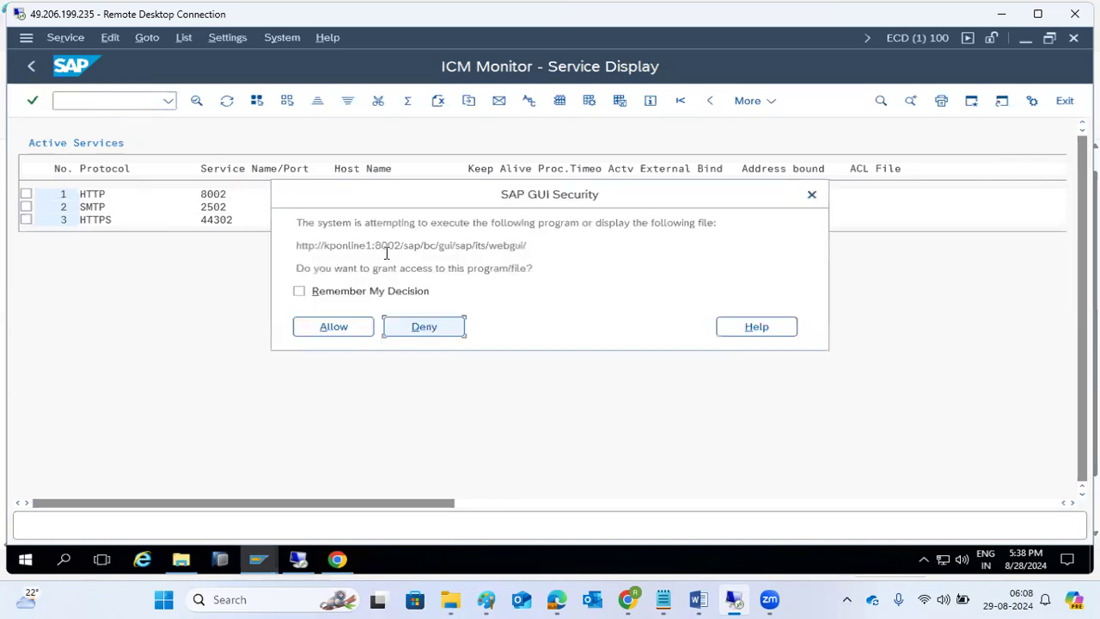
{"action": "left_click_drag", "start_coordinate": [304, 246], "coordinate": [550, 250]}
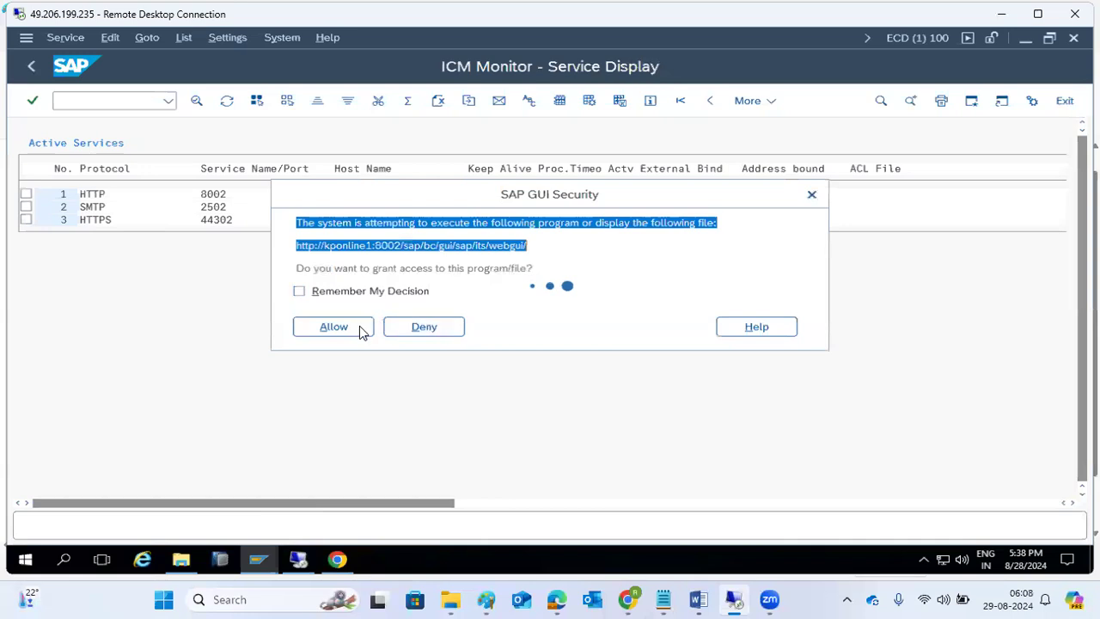
{"action": "left_click", "coordinate": [330, 335]}
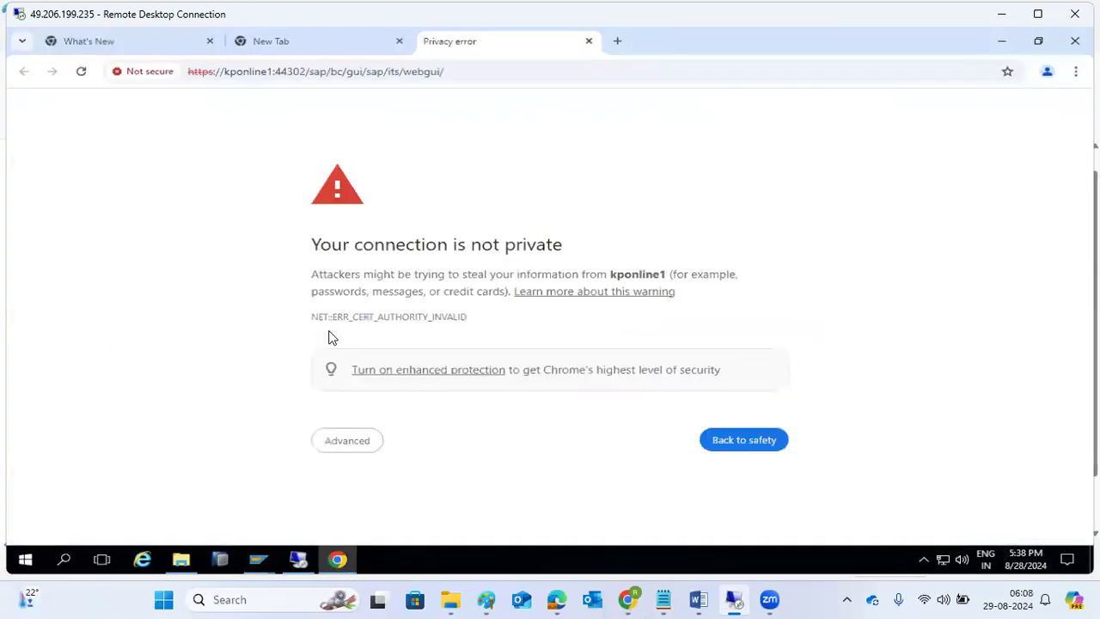
- Proceed to kponline1 past Chrome's certificate warning and reload the WebGUI logon page
{"action": "left_click", "coordinate": [352, 441]}
{"action": "scroll", "coordinate": [378, 499], "scroll_direction": "down", "scroll_amount": 1}
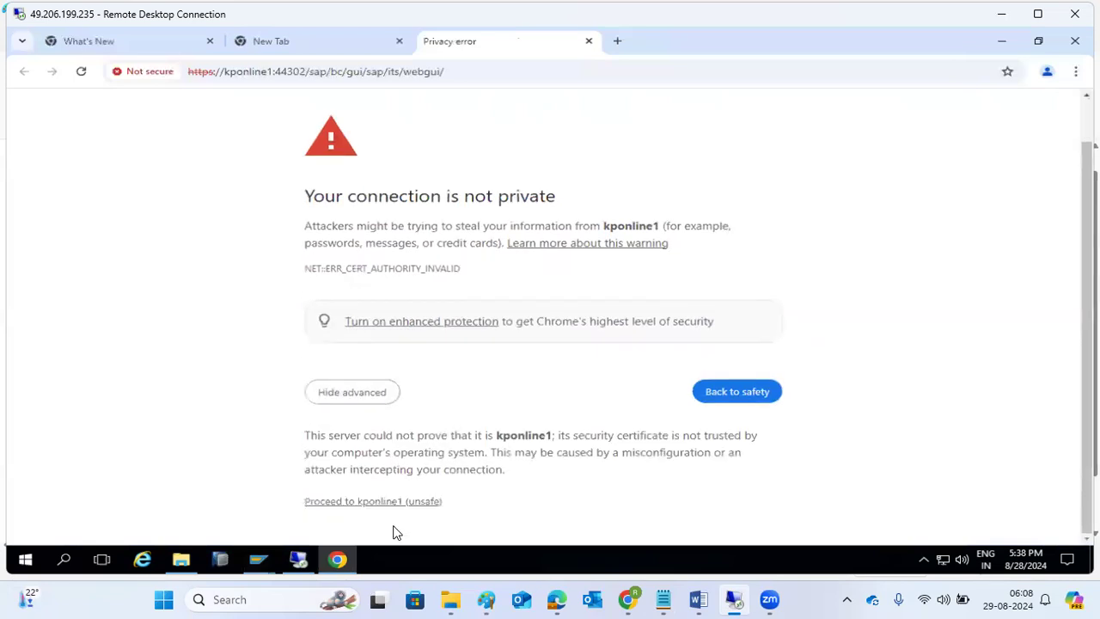
{"action": "left_click", "coordinate": [378, 502]}
{"action": "left_click", "coordinate": [594, 189]}
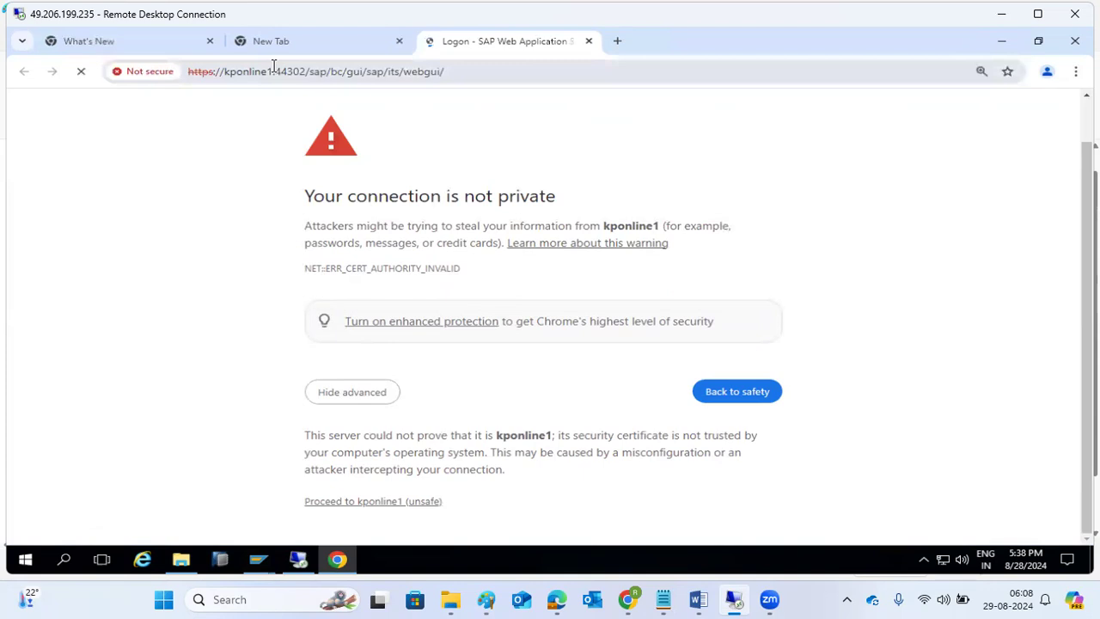
{"action": "left_click_drag", "start_coordinate": [276, 72], "coordinate": [461, 70]}
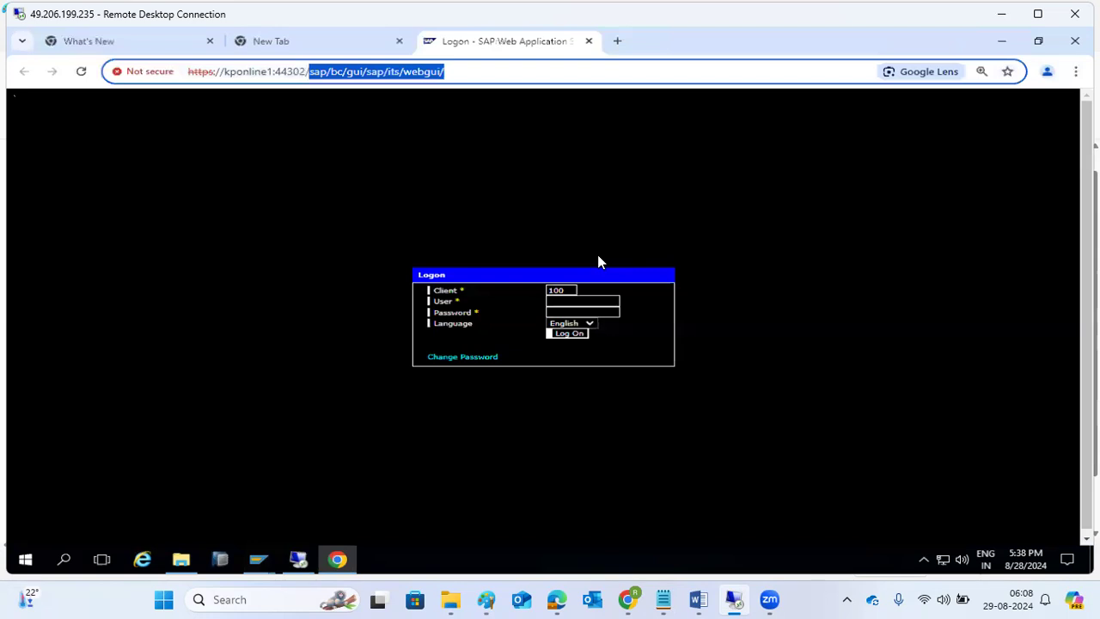
{"action": "left_click", "coordinate": [280, 184]}
{"action": "left_click", "coordinate": [81, 71]}
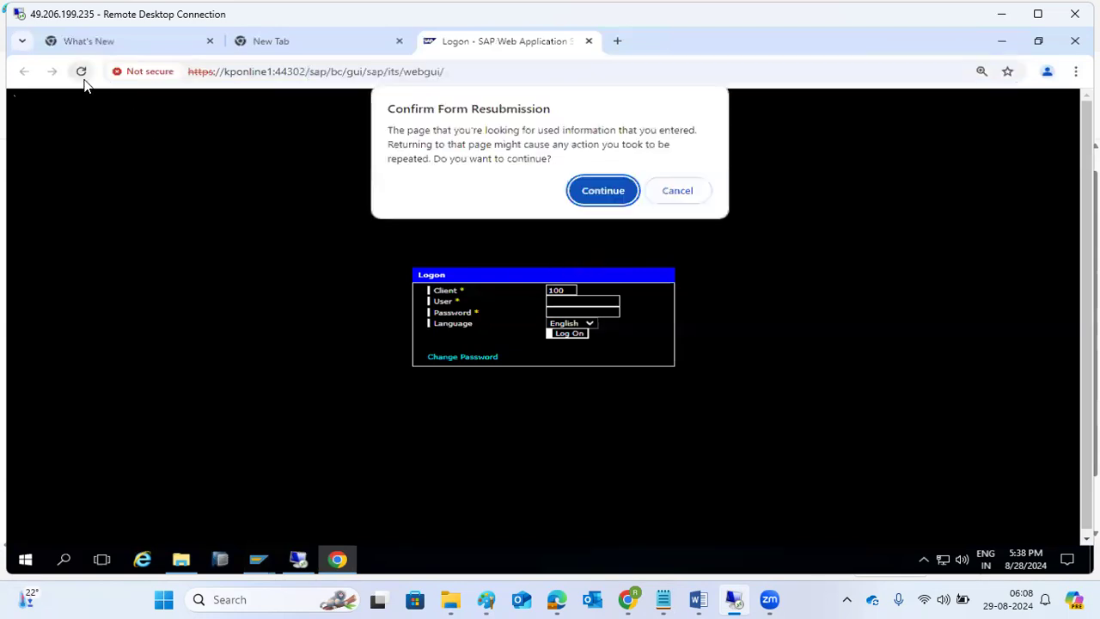
{"action": "left_click", "coordinate": [602, 191]}
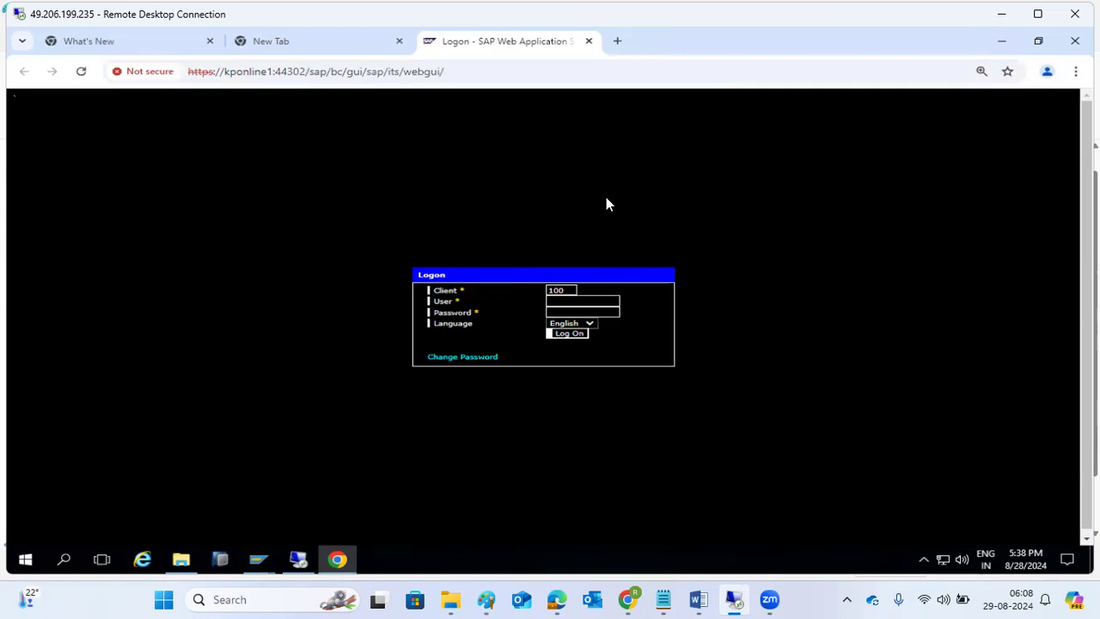
- Log on to the WebGUI with user name and password, sending the form despite the insecurity warning
{"action": "left_click", "coordinate": [555, 302]}
{"action": "type", "text": "basis"}
{"action": "key", "text": "Tab"}
{"action": "type", "text": "•••••••••"}
{"action": "key", "text": "Return"}
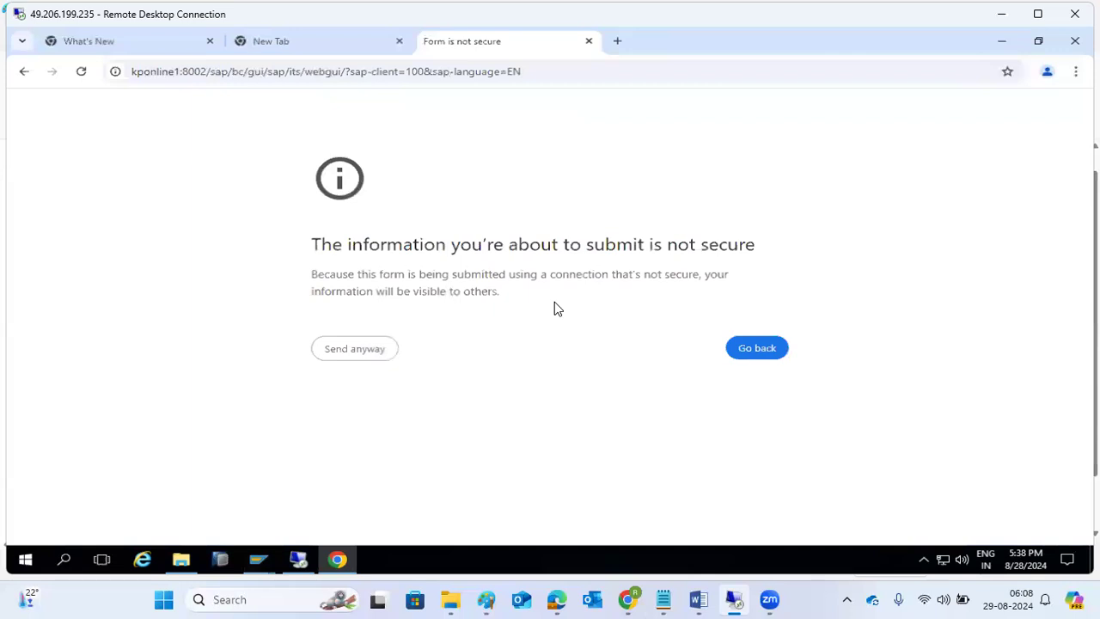
{"action": "left_click", "coordinate": [351, 359]}
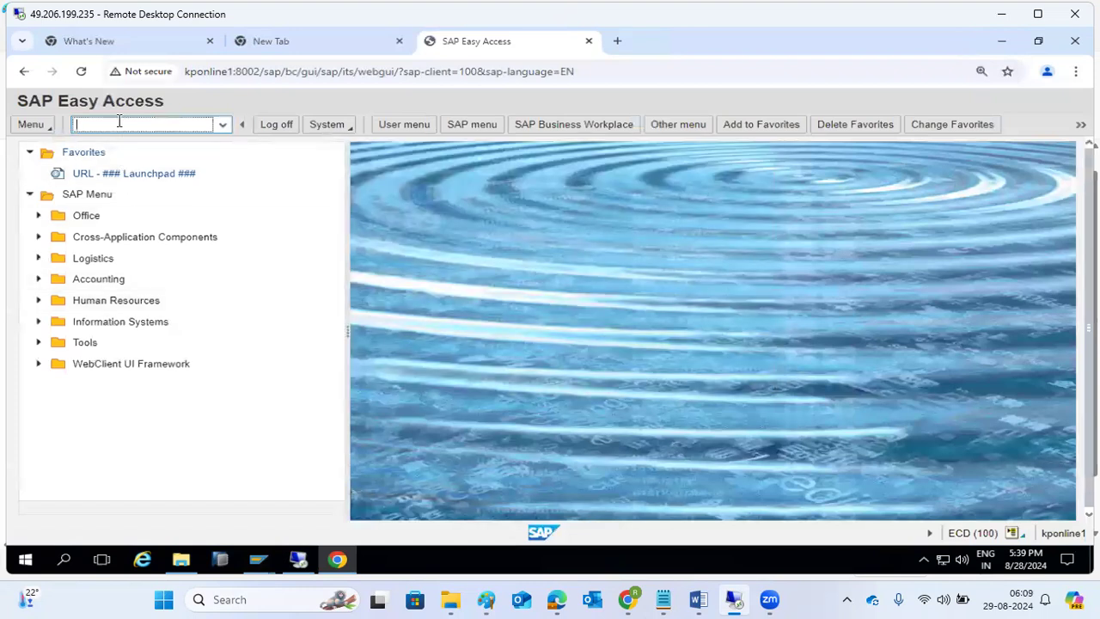
- Run MIGO to open Display Material Document in the WebGUI, then minimise Chrome back to SAP GUI
{"action": "type", "text": "migo"}
{"action": "key", "text": "Return"}
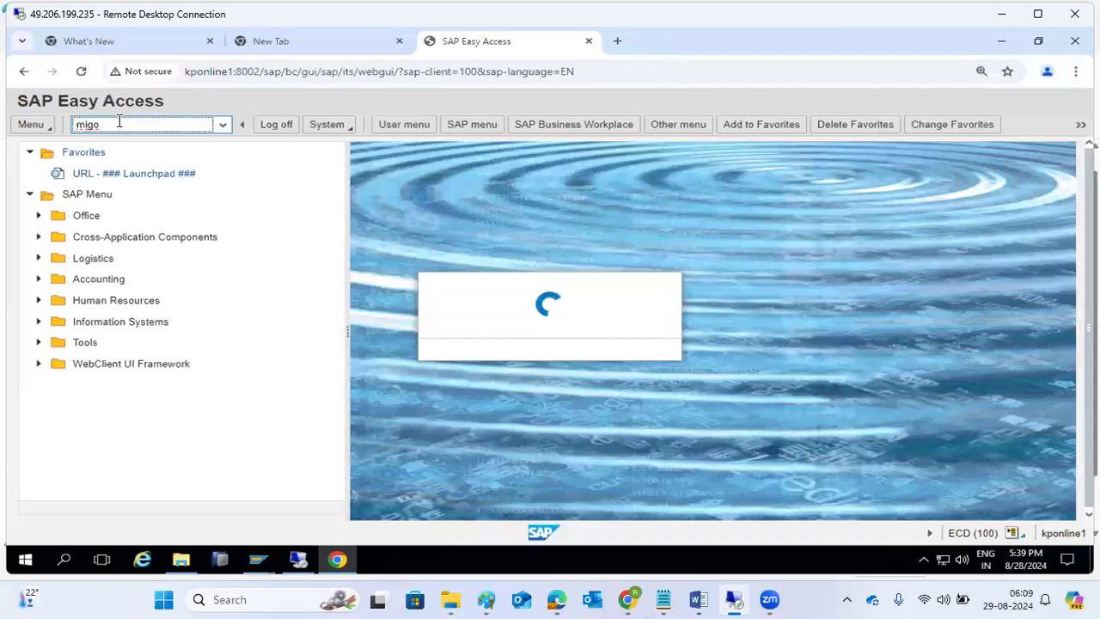
{"action": "left_click_drag", "start_coordinate": [240, 72], "coordinate": [398, 74]}
{"action": "left_click", "coordinate": [237, 71]}
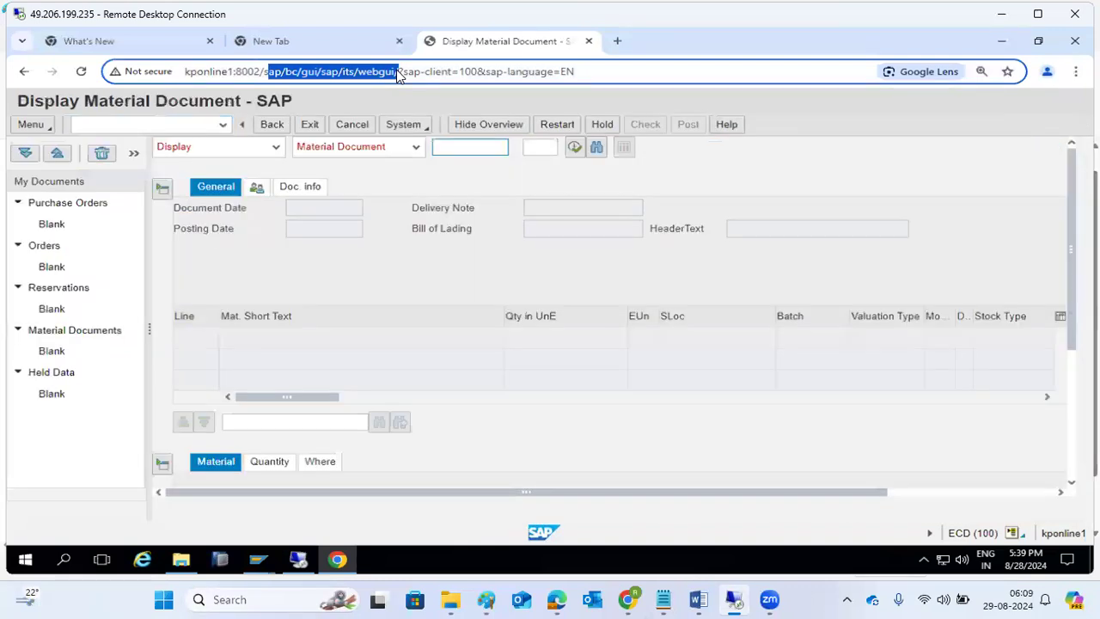
{"action": "left_click", "coordinate": [342, 563]}
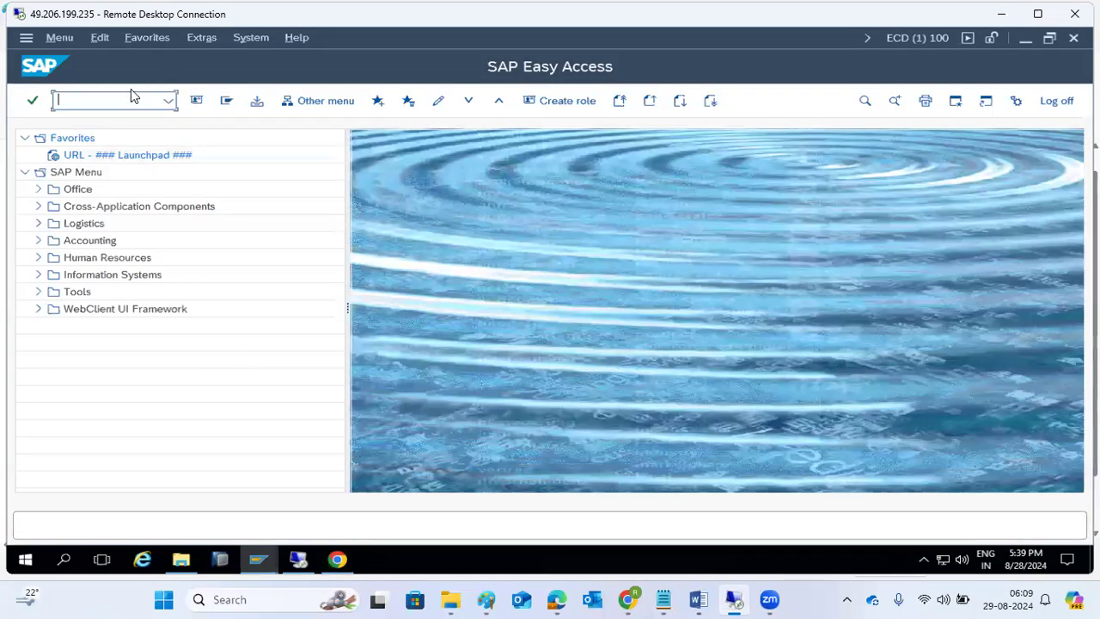
- Open the ICM monitor's service list, mark the HTTPS 44302 entry and return to the overview
{"action": "type", "text": "icm"}
{"action": "key", "text": "Return"}
{"action": "left_click", "coordinate": [258, 101]}
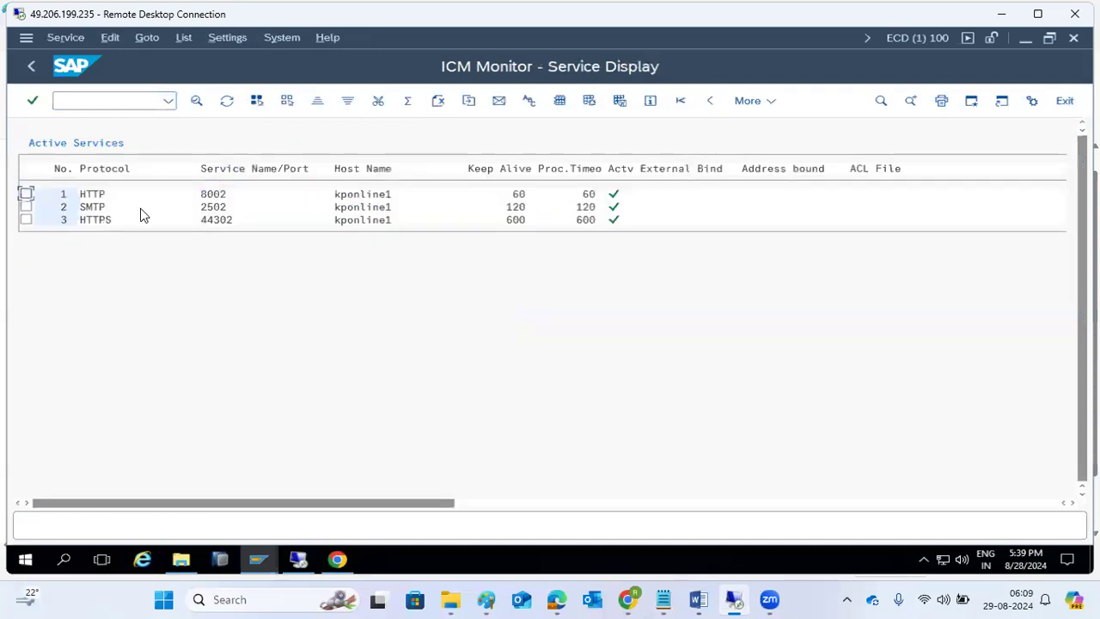
{"action": "left_click", "coordinate": [203, 195]}
{"action": "left_click", "coordinate": [207, 222]}
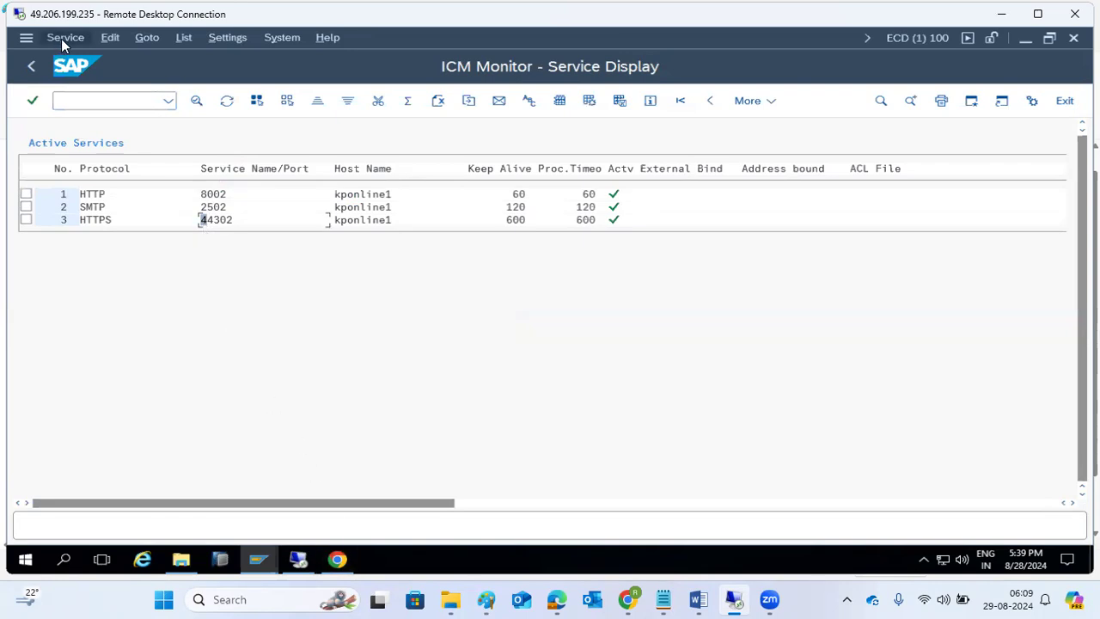
{"action": "left_click", "coordinate": [148, 39]}
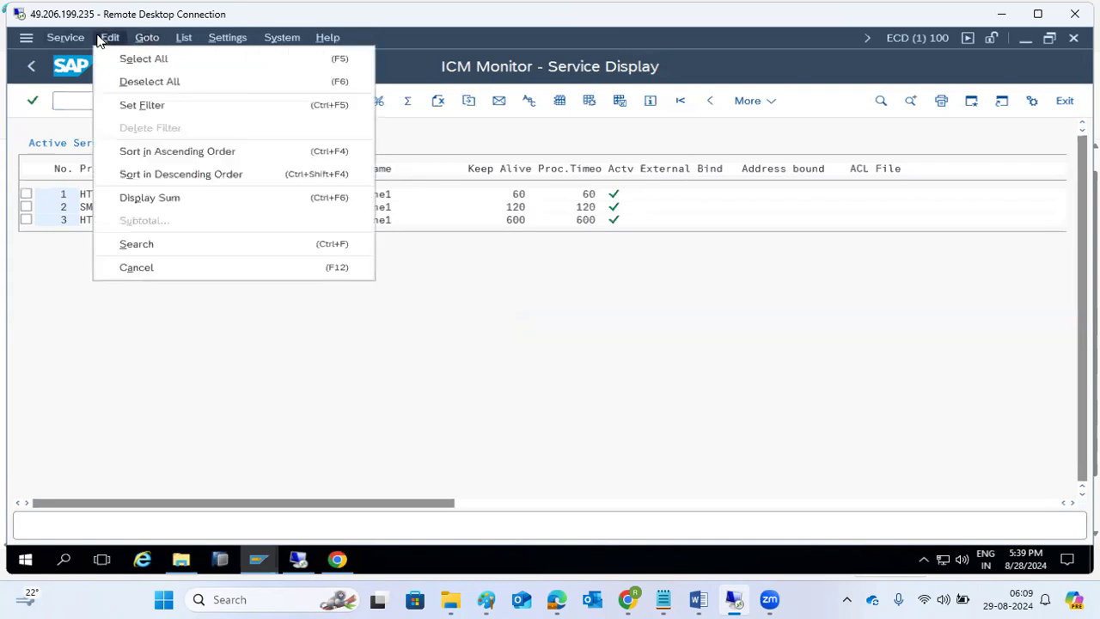
{"action": "left_click", "coordinate": [30, 73]}
- Hard-shut down the local ICM, confirm the restart and bring the WebGUI browser forward
{"action": "left_click", "coordinate": [175, 36]}
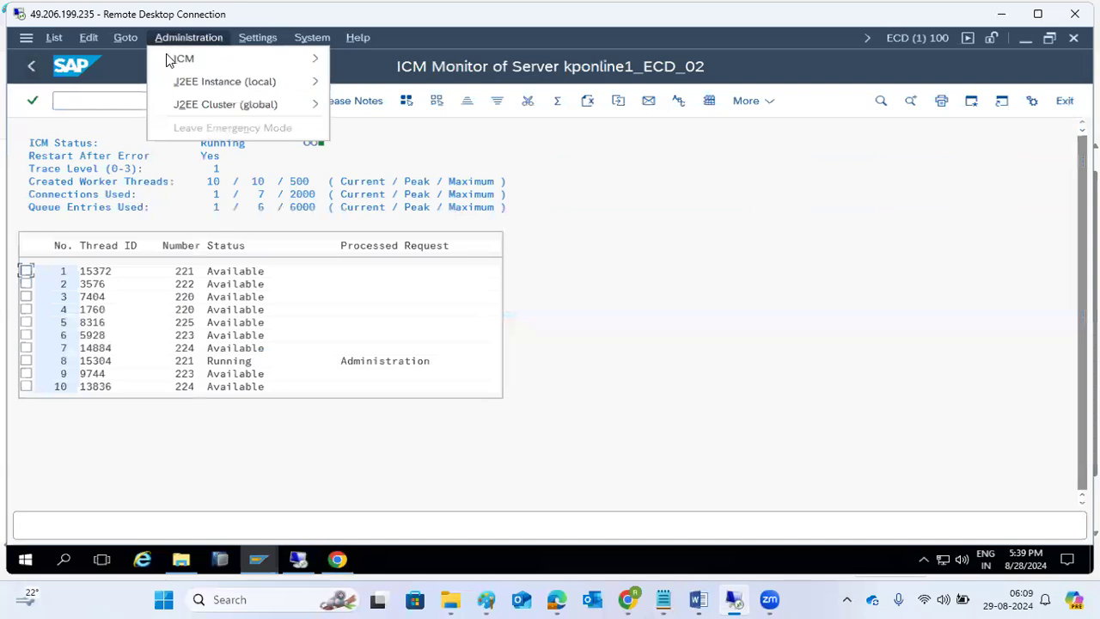
{"action": "mouse_move", "coordinate": [170, 59]}
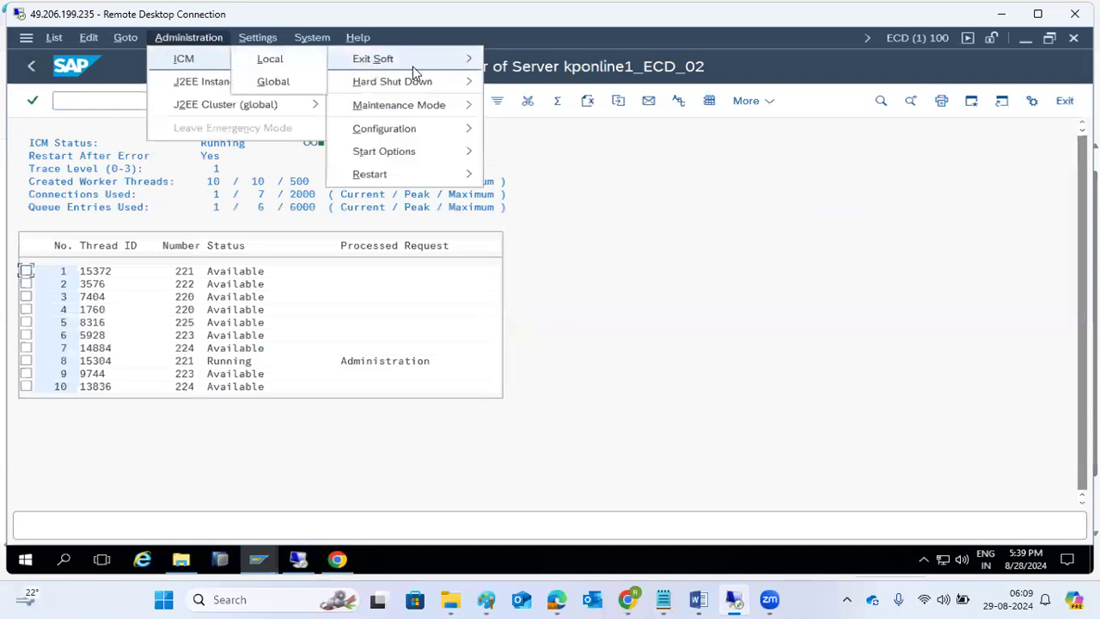
{"action": "mouse_move", "coordinate": [446, 81]}
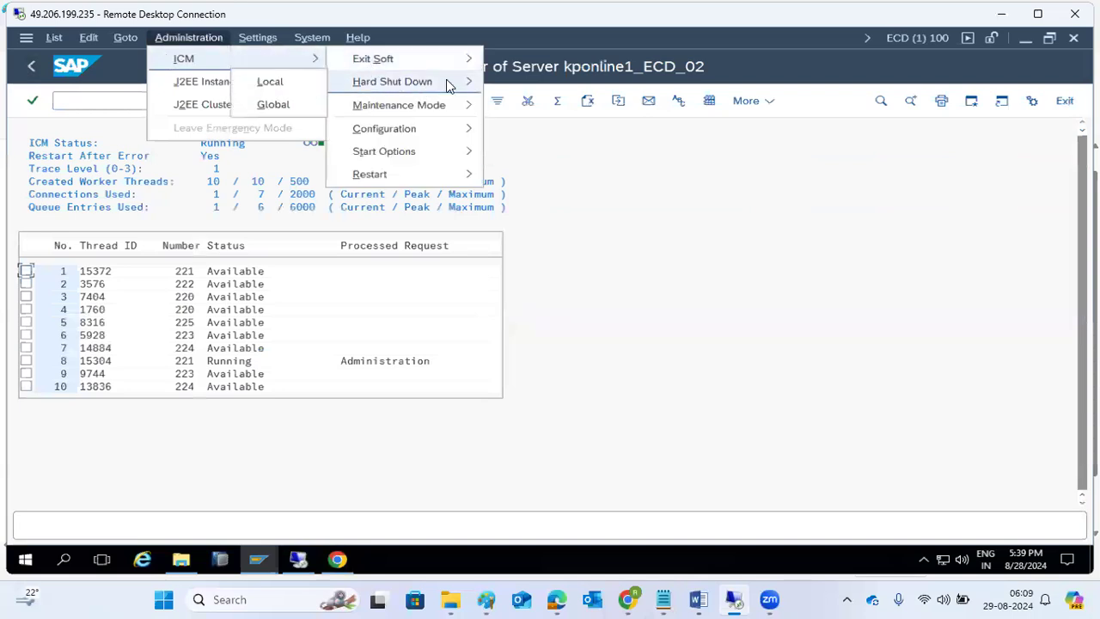
{"action": "left_click", "coordinate": [284, 81]}
{"action": "left_click", "coordinate": [263, 345]}
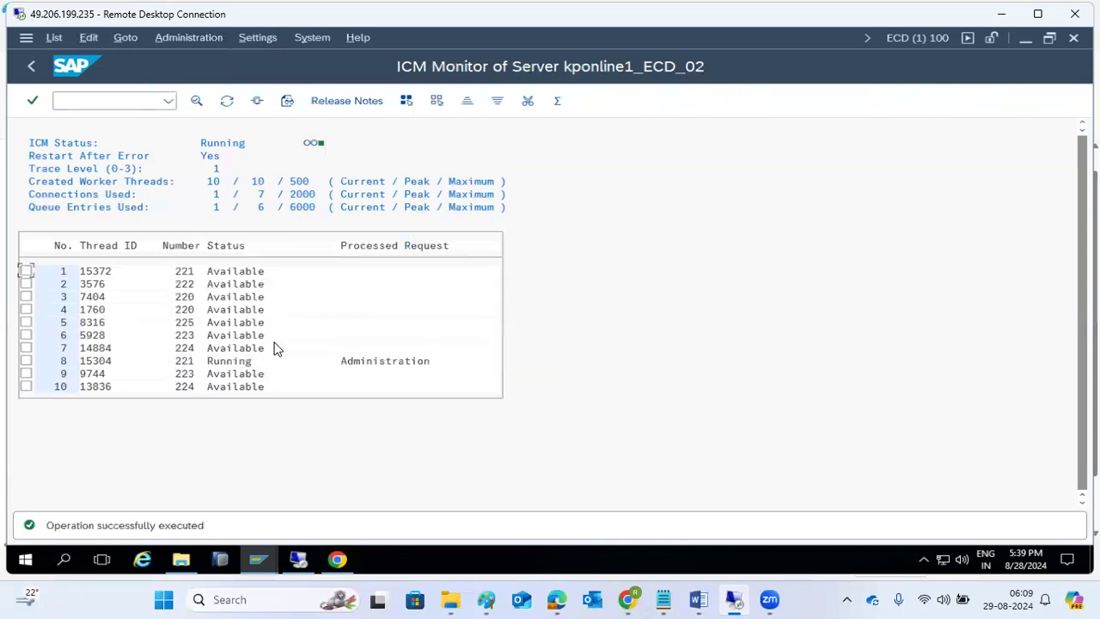
{"action": "left_click", "coordinate": [346, 561]}
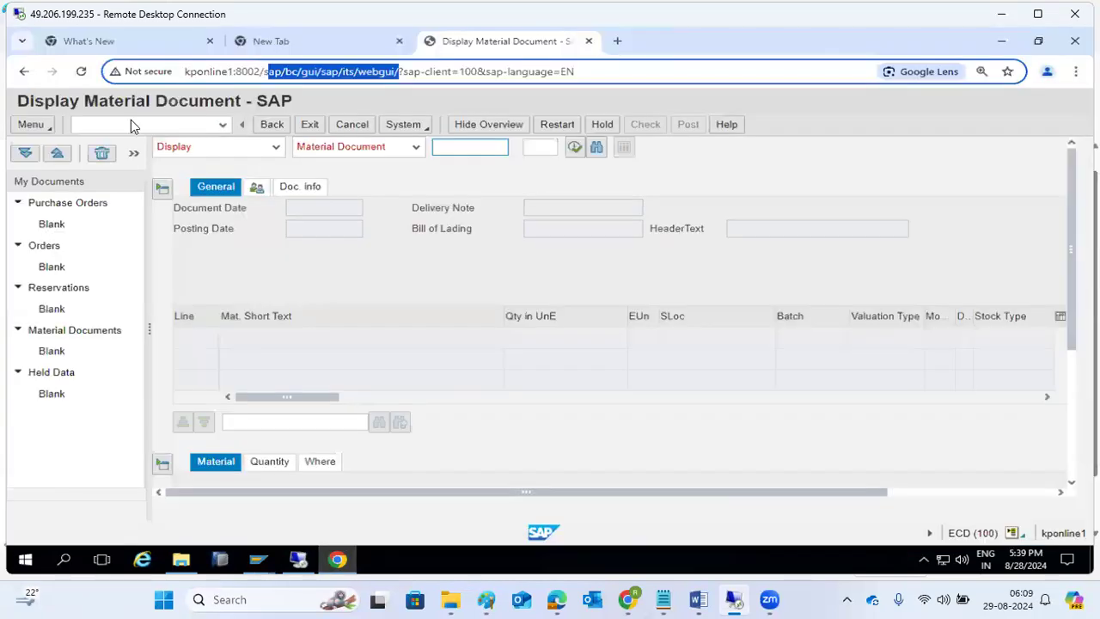
- Reload the WebGUI, refresh SMICM and confirm HTTP 8002, SMTP 2502 and HTTPS 44302 are active again
{"action": "left_click", "coordinate": [79, 73]}
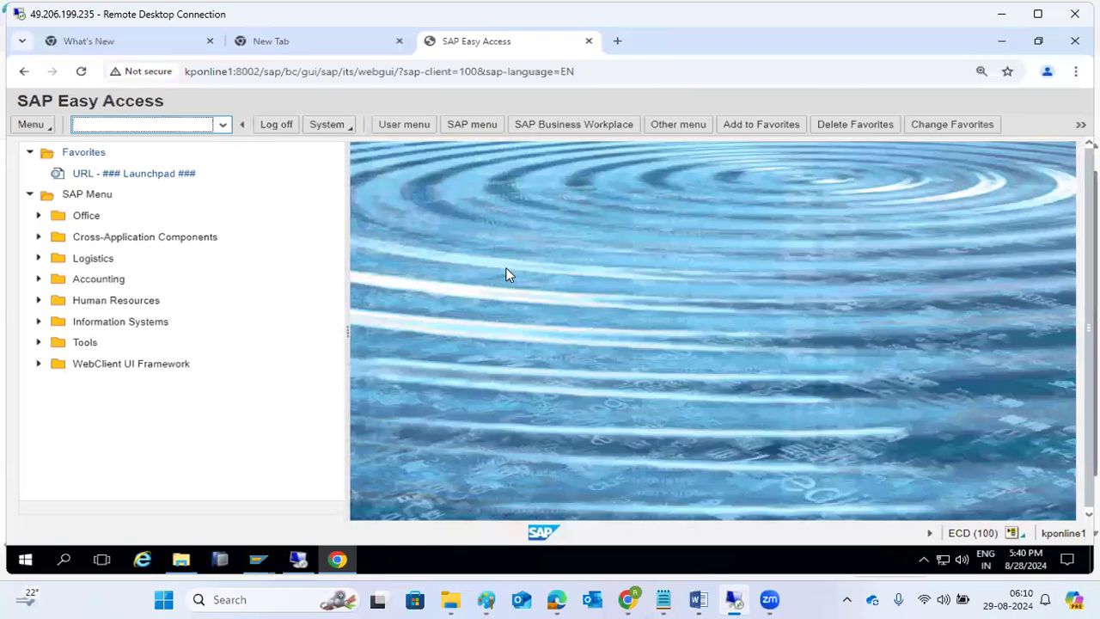
{"action": "left_click", "coordinate": [331, 565]}
{"action": "left_click", "coordinate": [226, 108]}
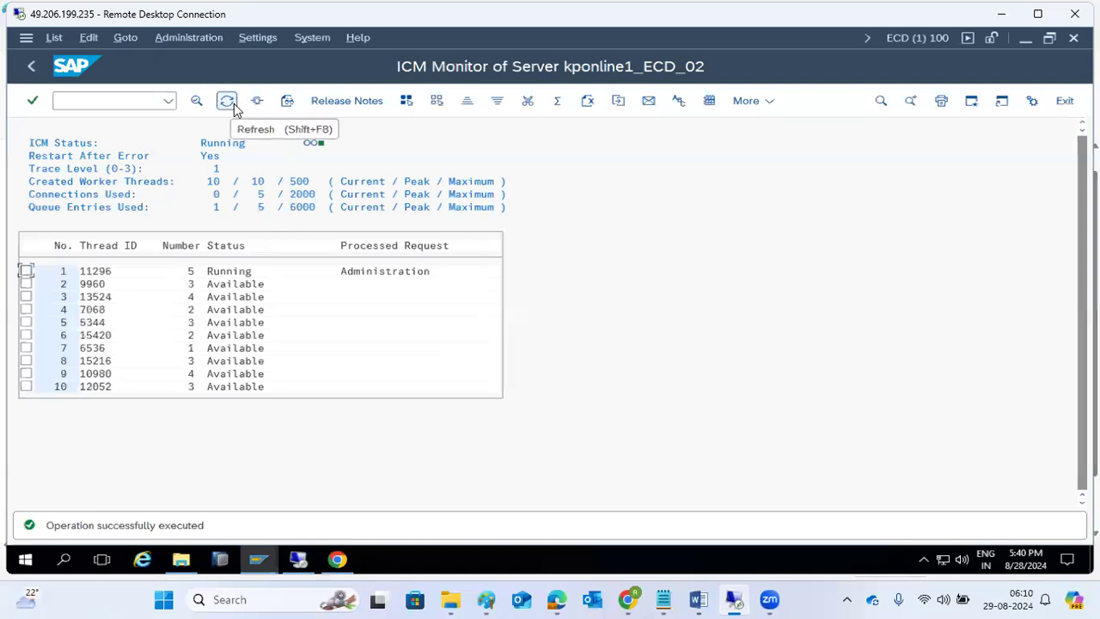
{"action": "left_click", "coordinate": [337, 559]}
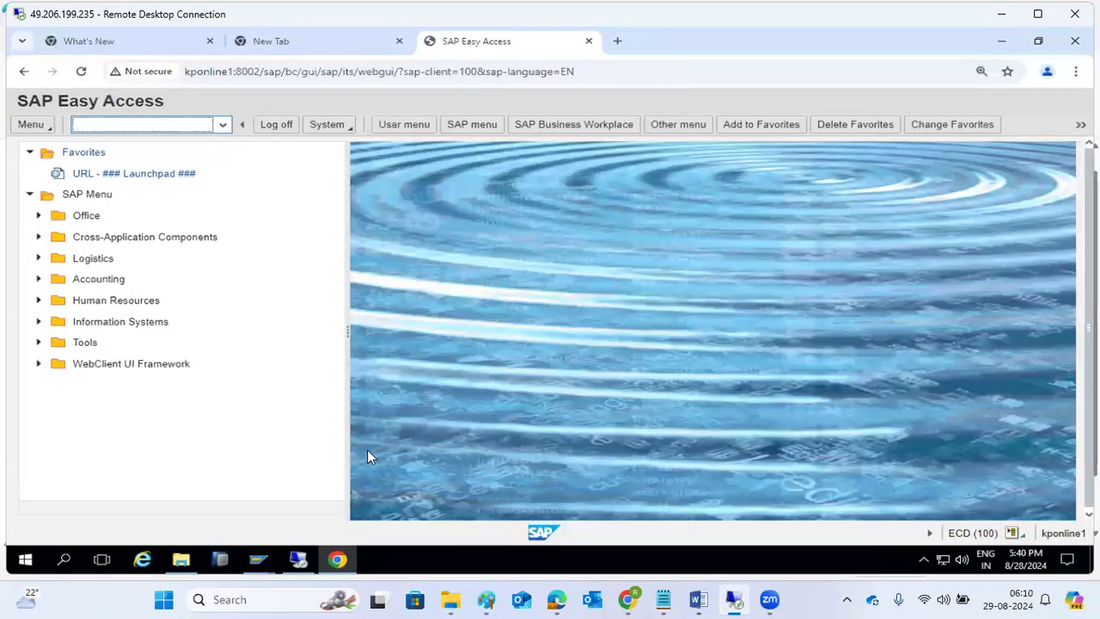
{"action": "left_click", "coordinate": [257, 560]}
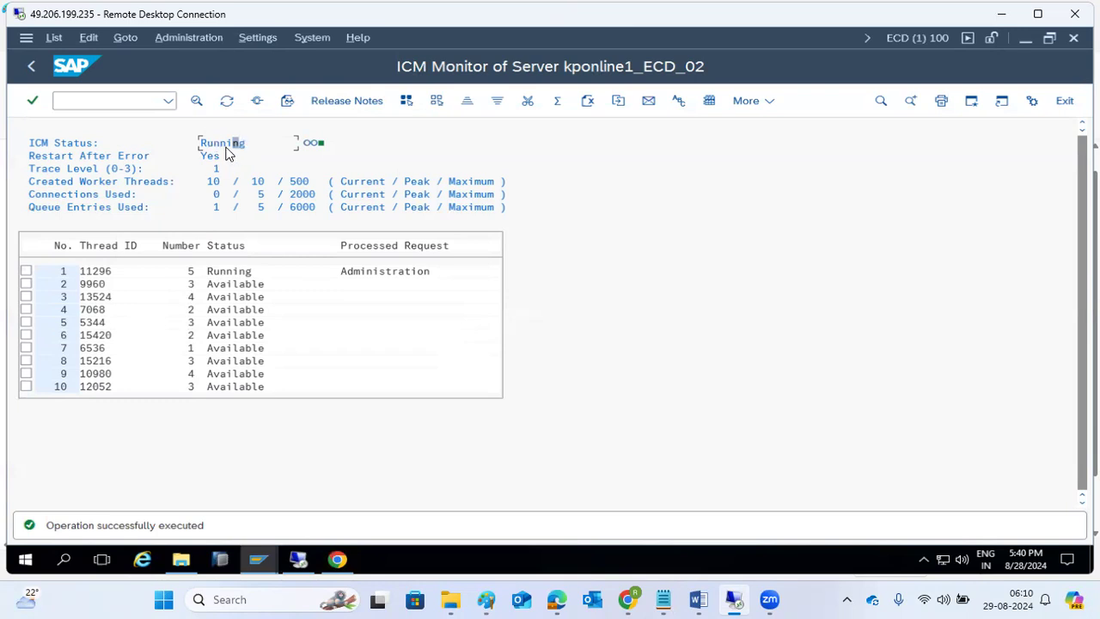
{"action": "left_click", "coordinate": [256, 101]}
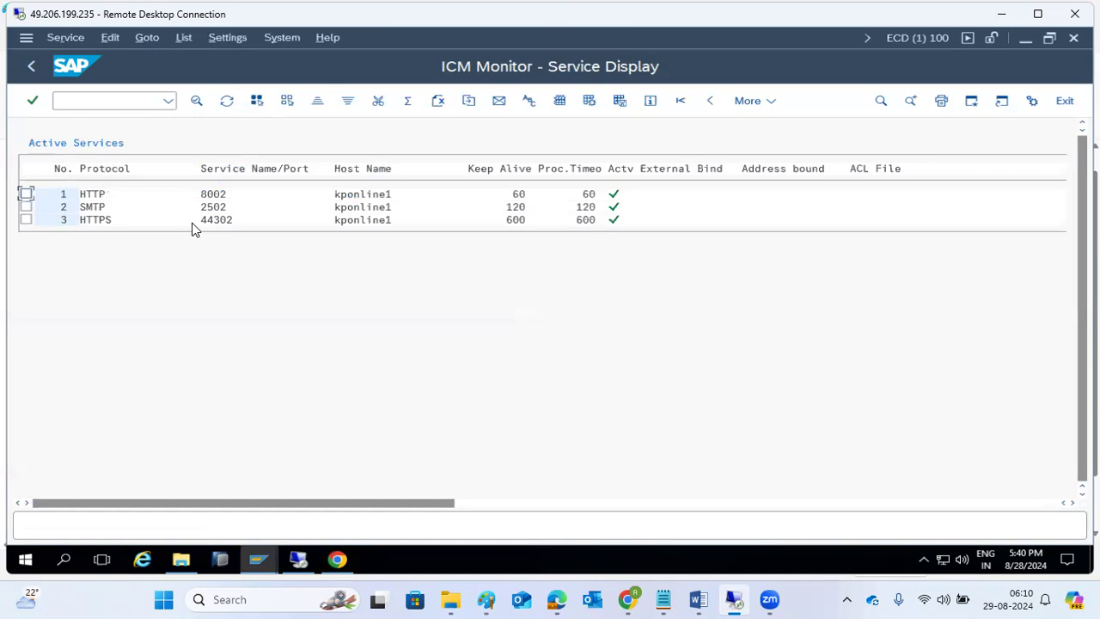
{"action": "left_click", "coordinate": [31, 67]}
- Display the full dev_icm trace and mark the network problems and NiAddrToHost warning lines
{"action": "left_click", "coordinate": [125, 38]}
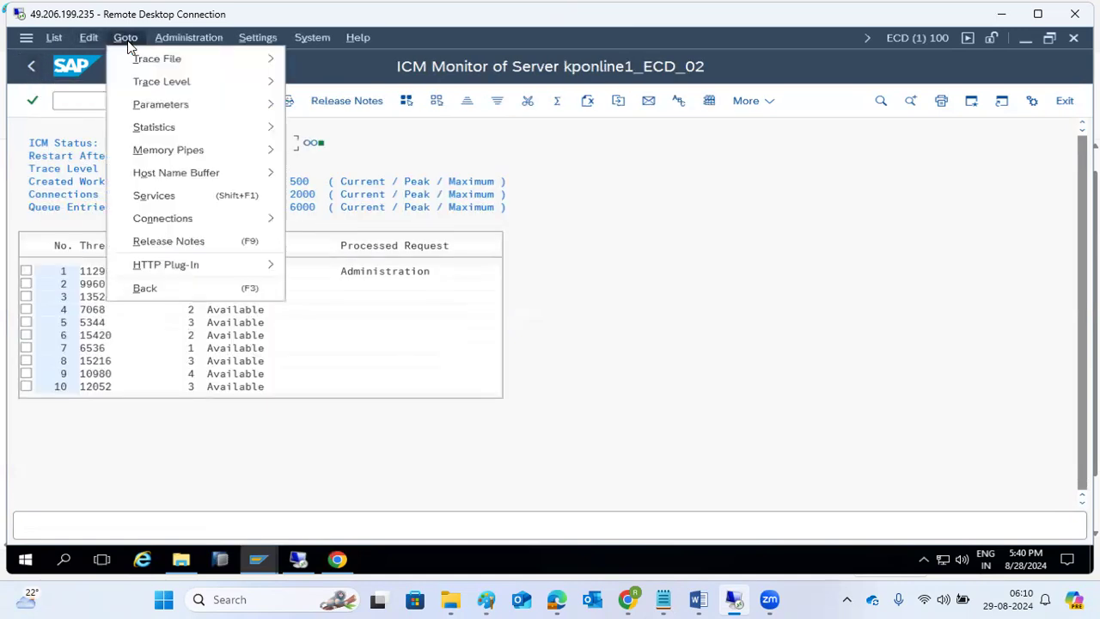
{"action": "mouse_move", "coordinate": [155, 60]}
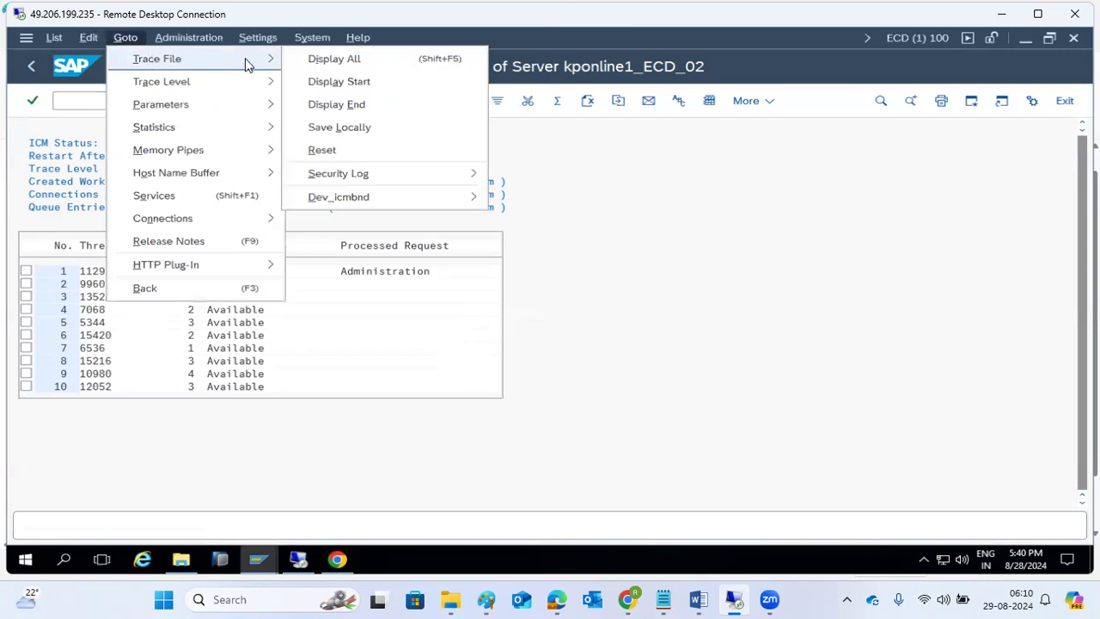
{"action": "left_click", "coordinate": [321, 59]}
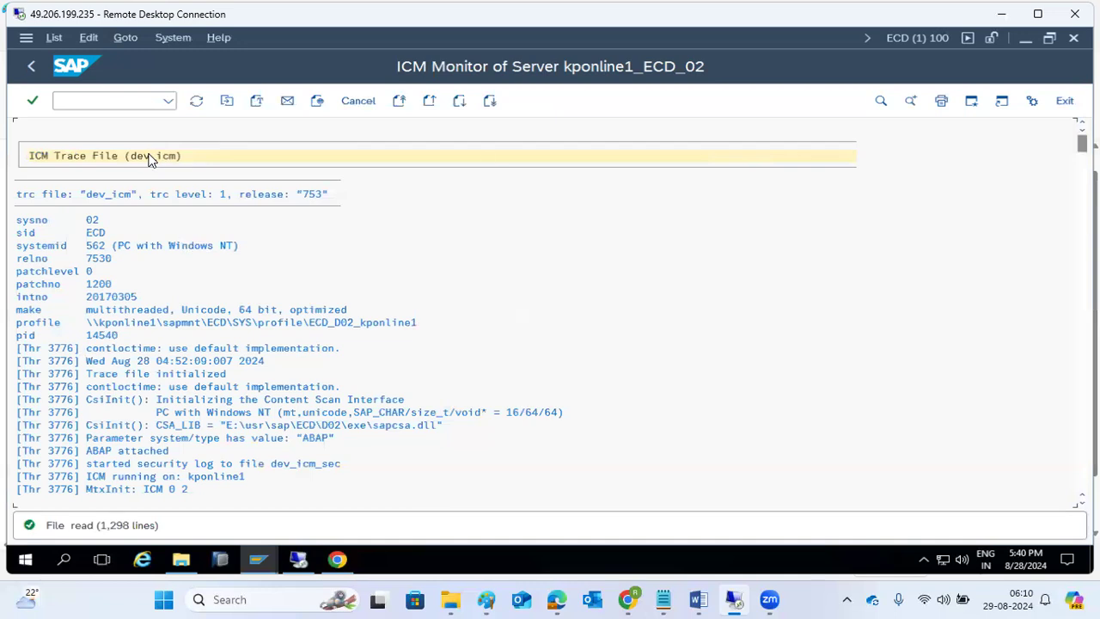
{"action": "left_click_drag", "start_coordinate": [1082, 144], "coordinate": [1082, 481]}
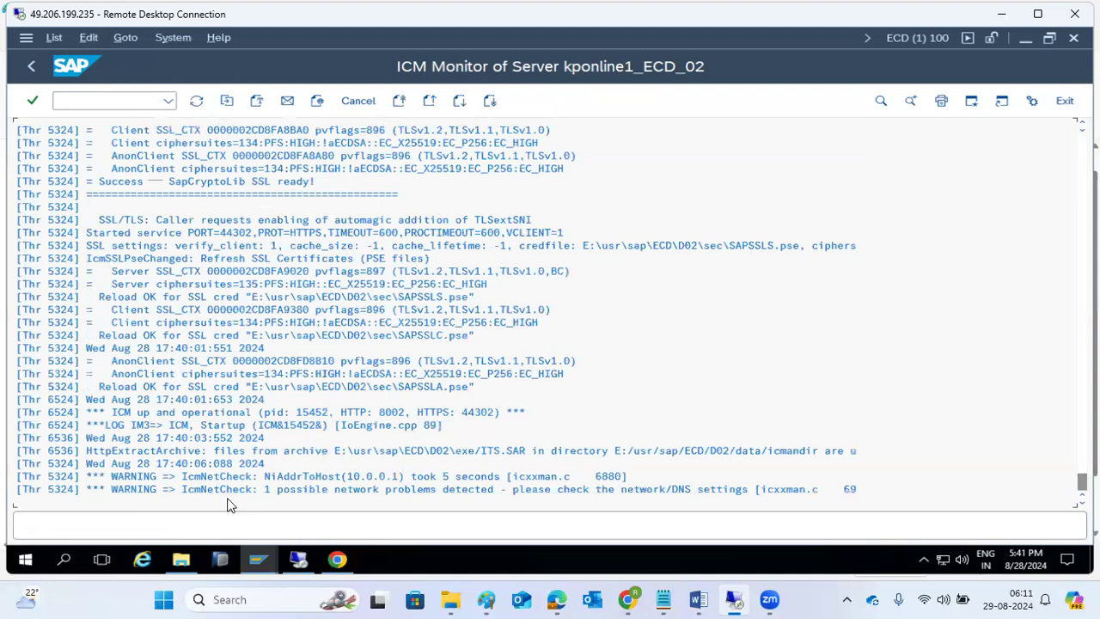
{"action": "left_click", "coordinate": [528, 490]}
{"action": "left_click", "coordinate": [234, 478]}
- Scroll up the trace marking the SSL settings and SERVER SNAPSHOT lines, then return to the monitor
{"action": "scroll", "coordinate": [273, 441], "scroll_direction": "up", "scroll_amount": 1}
{"action": "scroll", "coordinate": [273, 442], "scroll_direction": "up", "scroll_amount": 2}
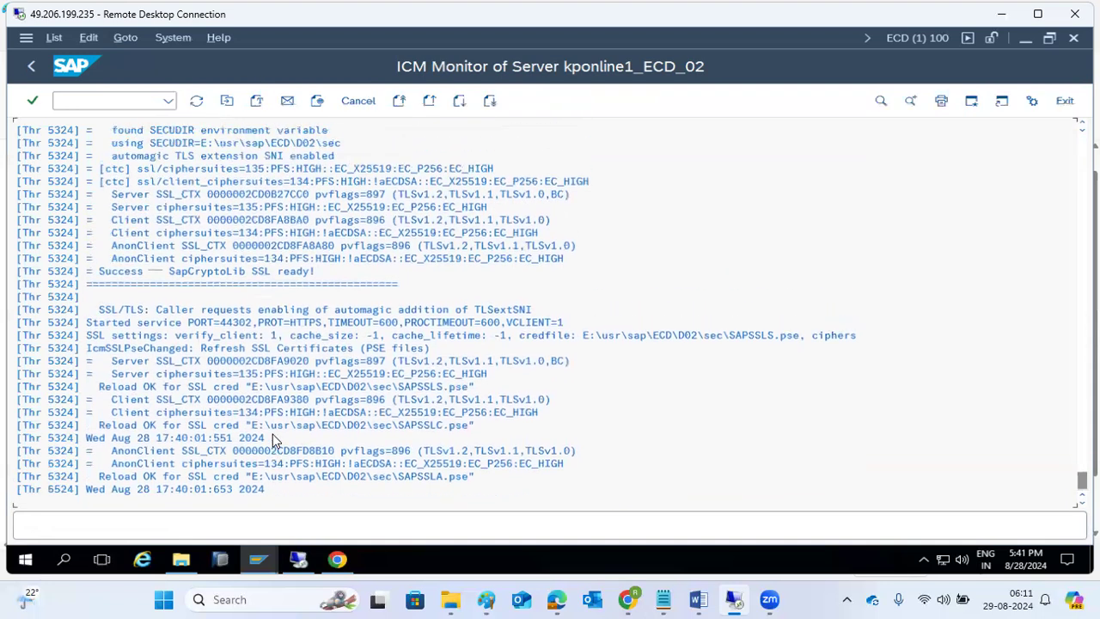
{"action": "left_click", "coordinate": [189, 335]}
{"action": "scroll", "coordinate": [230, 335], "scroll_direction": "up", "scroll_amount": 1}
{"action": "scroll", "coordinate": [239, 333], "scroll_direction": "up", "scroll_amount": 4}
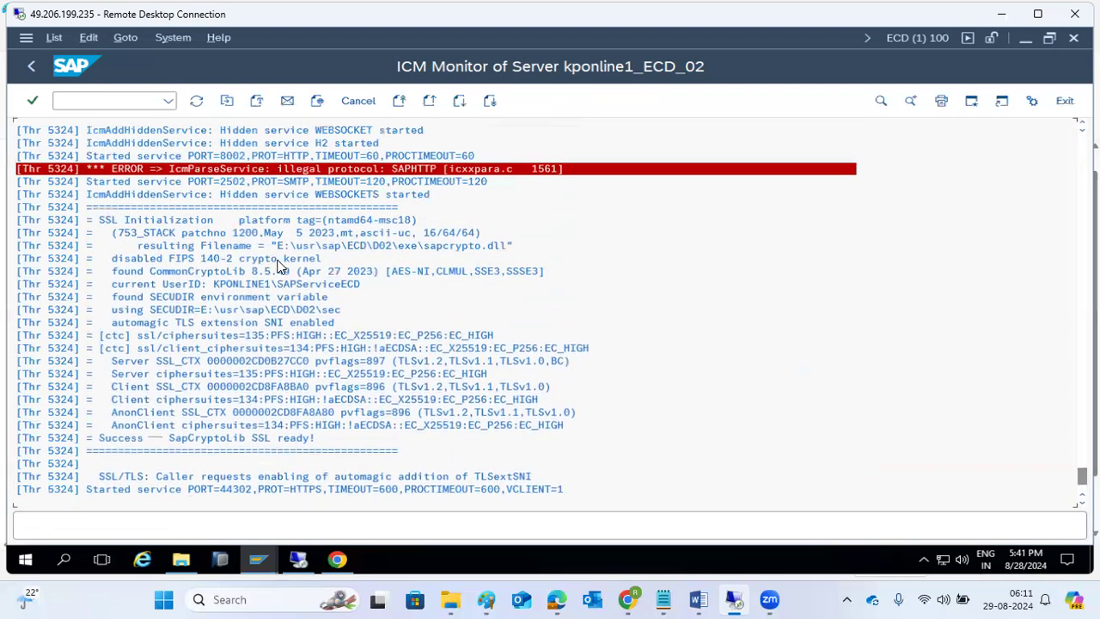
{"action": "scroll", "coordinate": [278, 268], "scroll_direction": "up", "scroll_amount": 1}
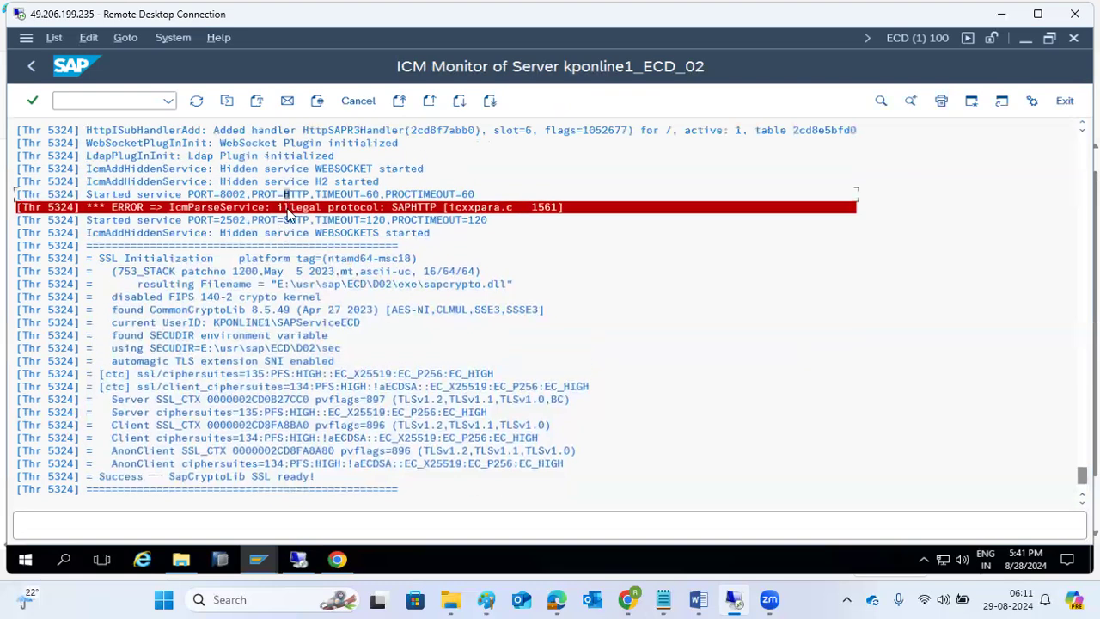
{"action": "scroll", "coordinate": [292, 215], "scroll_direction": "up", "scroll_amount": 4}
{"action": "scroll", "coordinate": [304, 215], "scroll_direction": "up", "scroll_amount": 4}
{"action": "scroll", "coordinate": [307, 214], "scroll_direction": "up", "scroll_amount": 4}
{"action": "scroll", "coordinate": [307, 210], "scroll_direction": "up", "scroll_amount": 5}
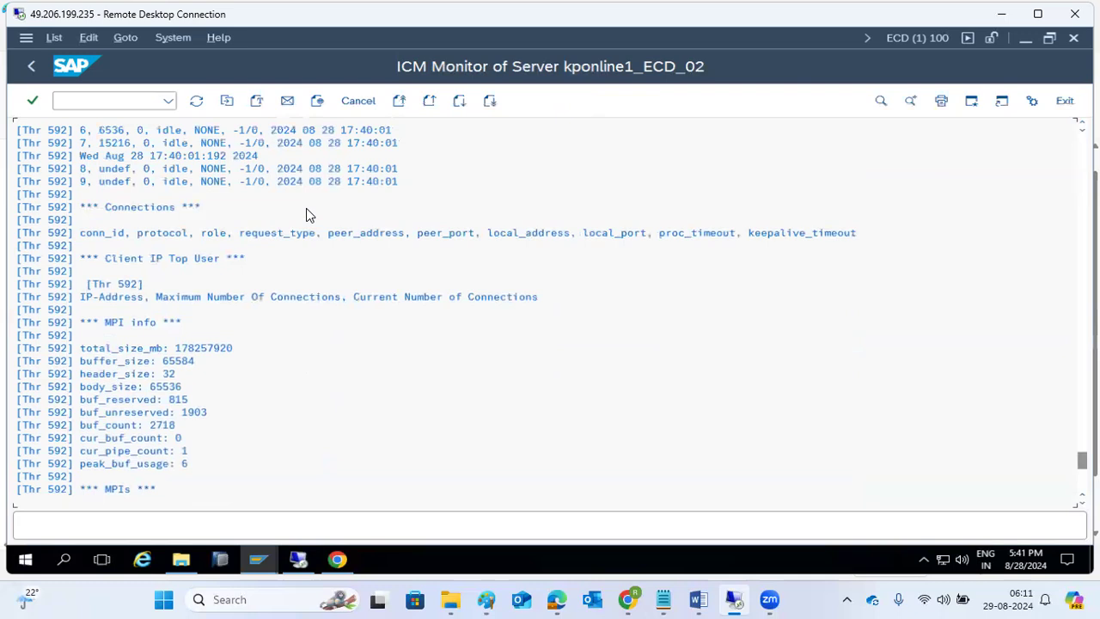
{"action": "scroll", "coordinate": [307, 214], "scroll_direction": "up", "scroll_amount": 4}
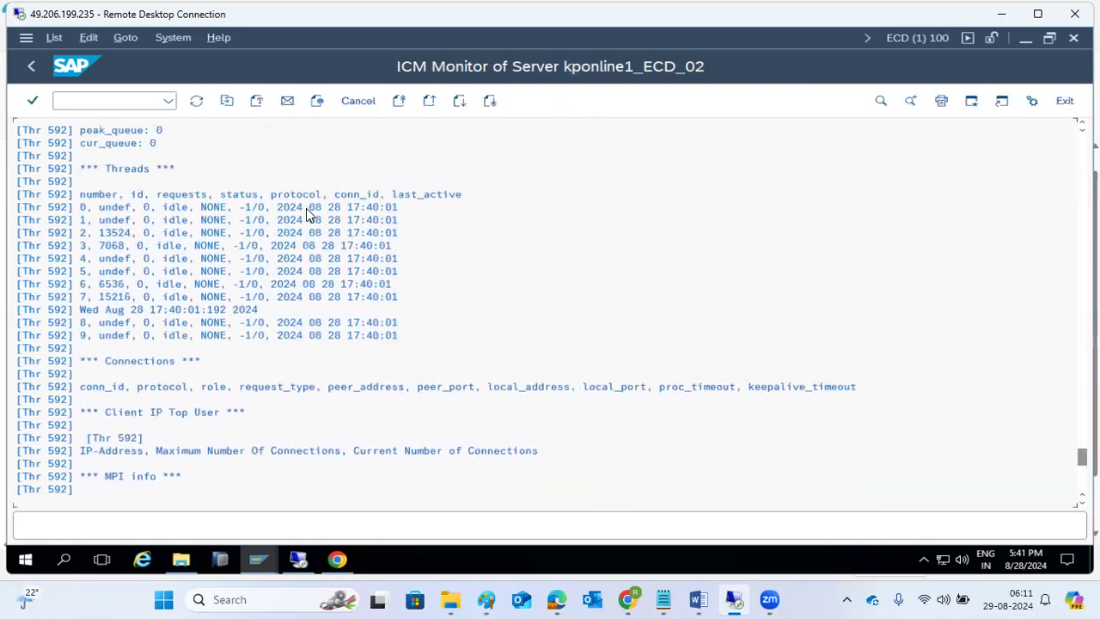
{"action": "scroll", "coordinate": [307, 216], "scroll_direction": "up", "scroll_amount": 5}
{"action": "scroll", "coordinate": [307, 210], "scroll_direction": "up", "scroll_amount": 2}
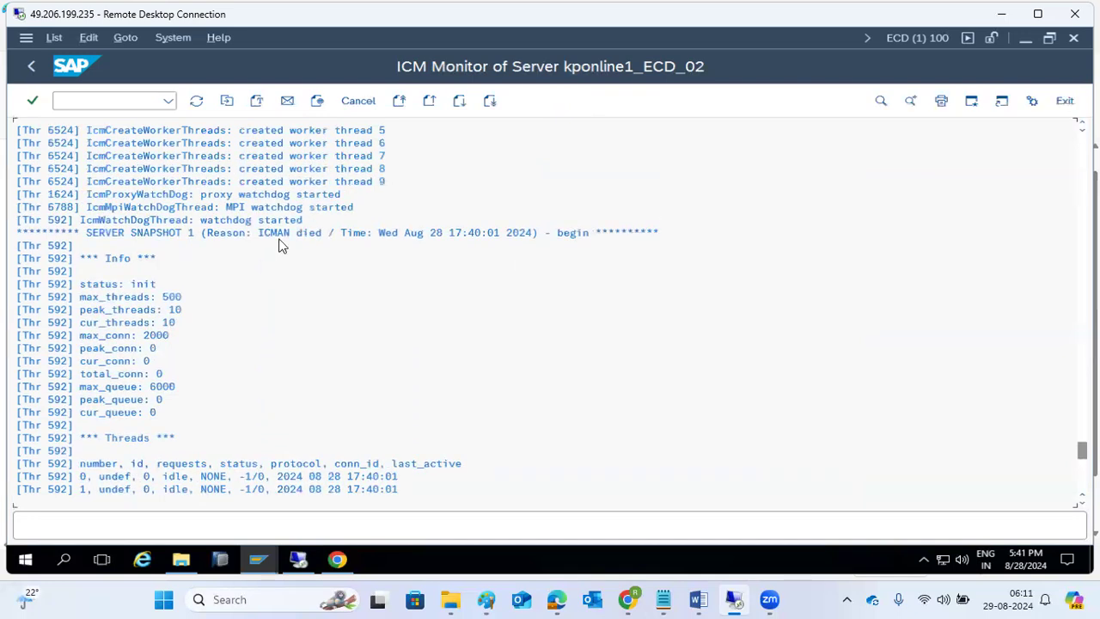
{"action": "left_click", "coordinate": [268, 236]}
{"action": "left_click", "coordinate": [33, 65]}
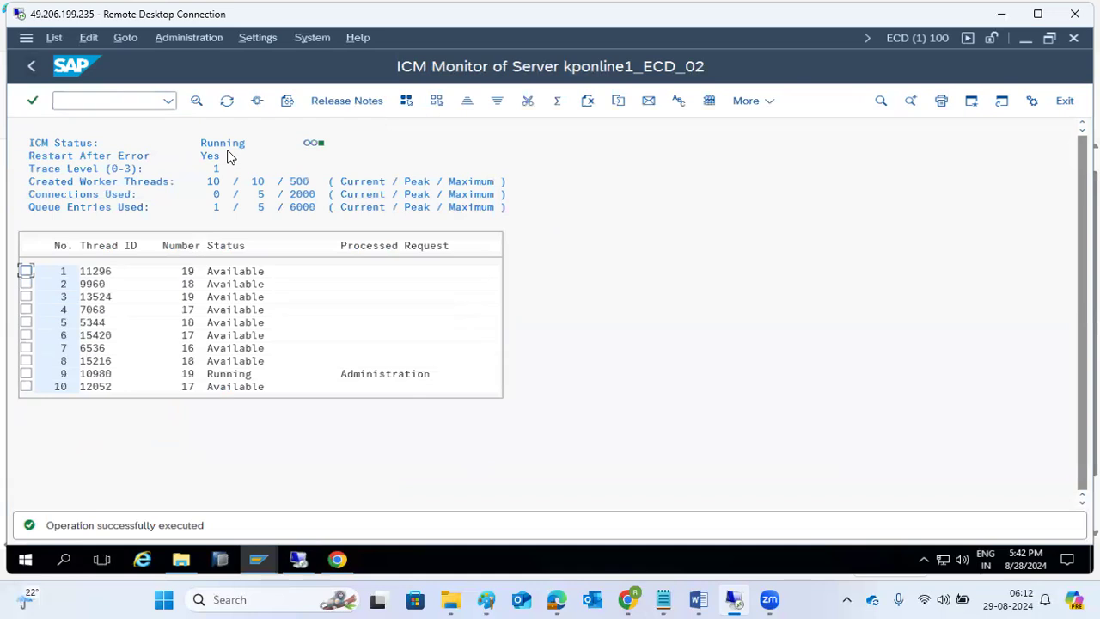
- Check the WebGUI, then point to Administration > ICM > Maintenance Mode > Activate in the ICM Monitor
{"action": "left_click", "coordinate": [337, 560]}
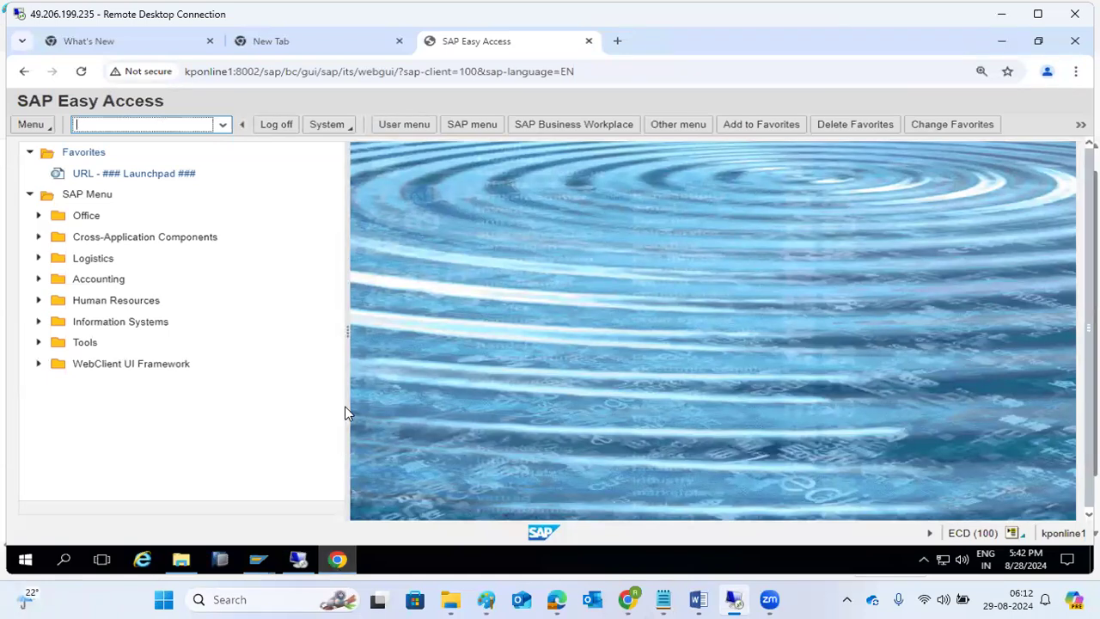
{"action": "left_click", "coordinate": [339, 561]}
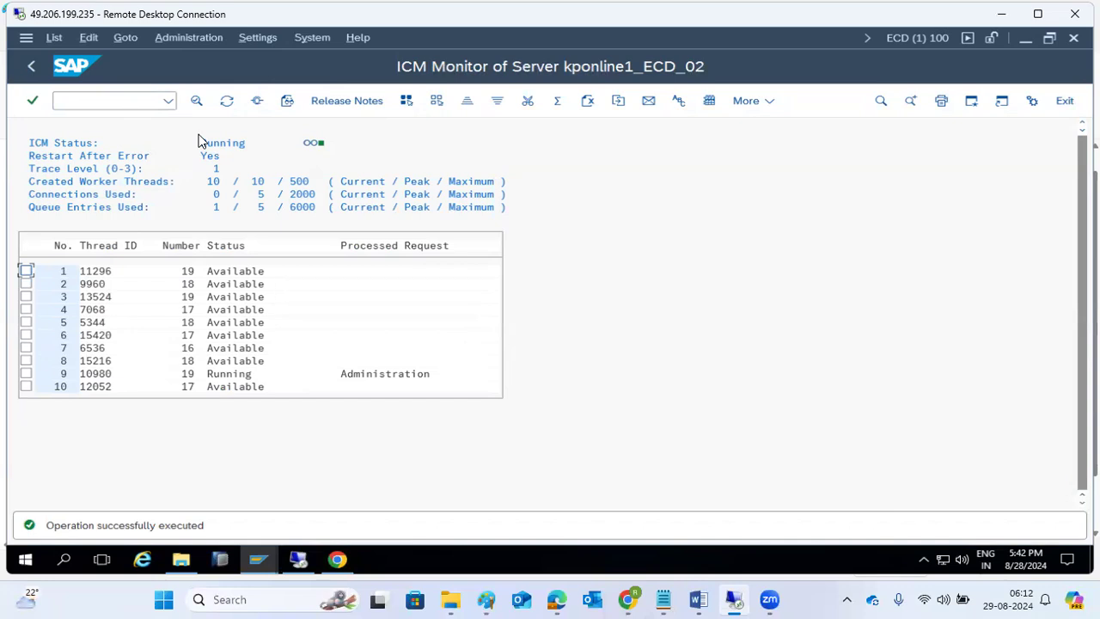
{"action": "left_click", "coordinate": [184, 37]}
{"action": "mouse_move", "coordinate": [172, 59]}
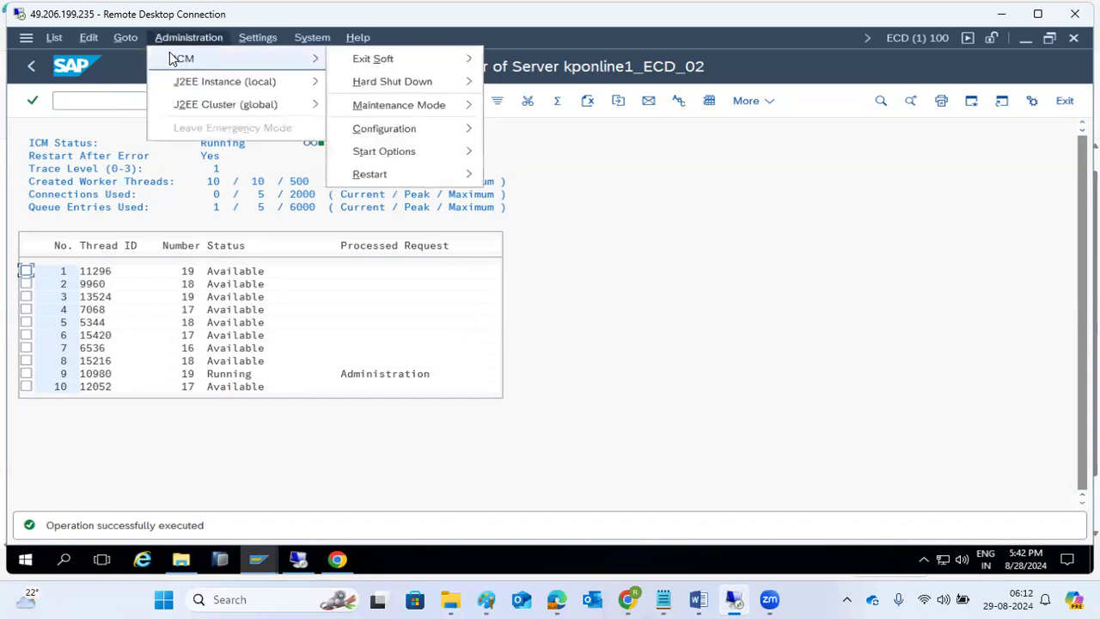
{"action": "mouse_move", "coordinate": [457, 78]}
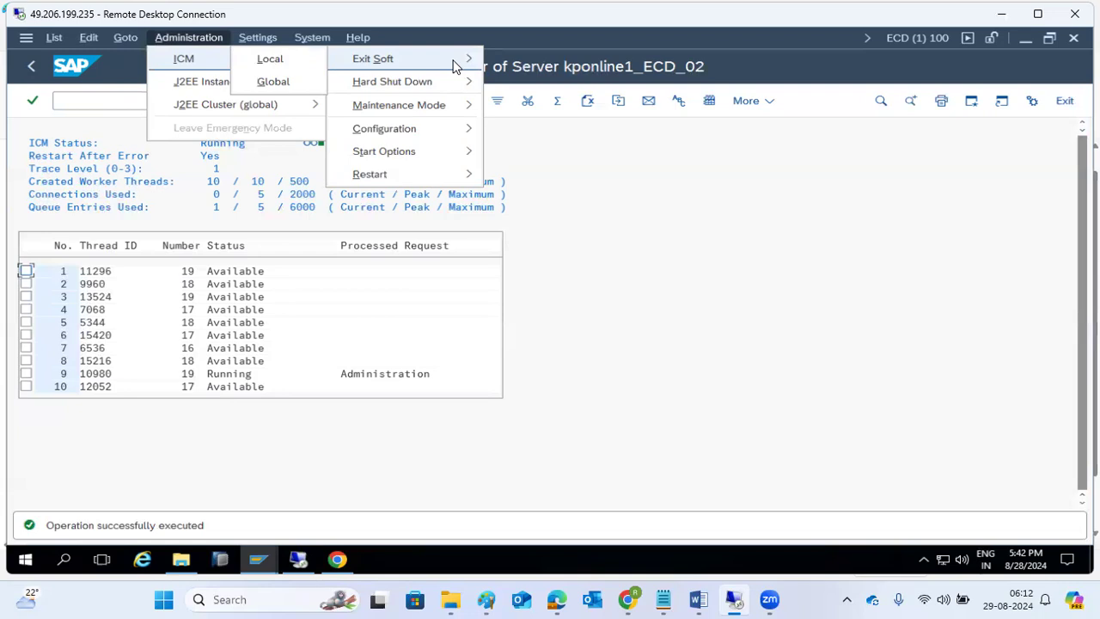
{"action": "mouse_move", "coordinate": [390, 107]}
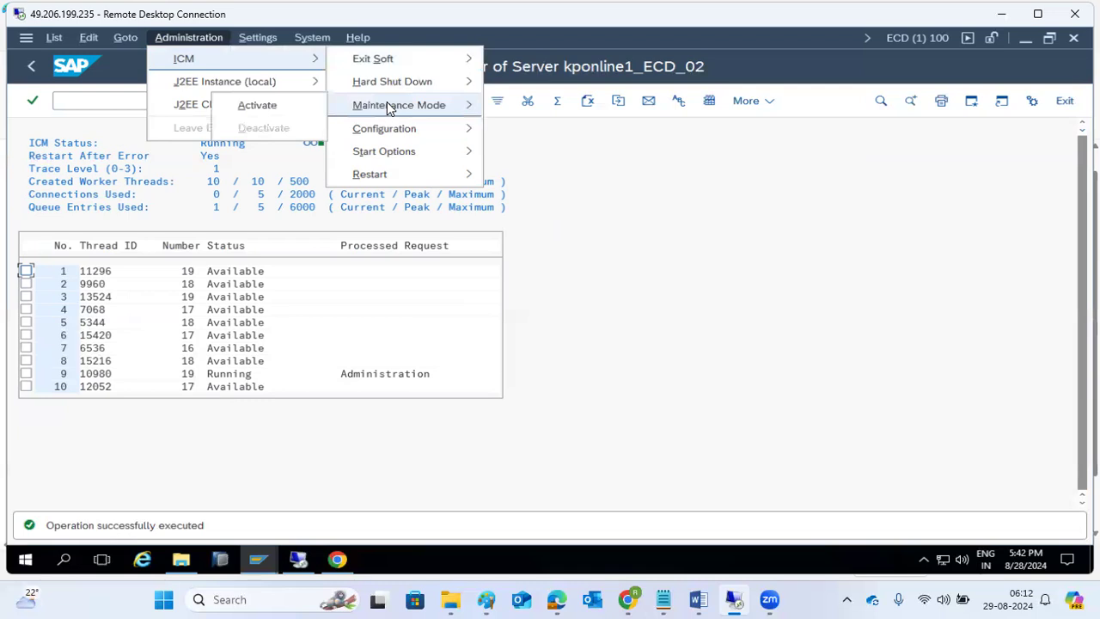
- Activate ICM maintenance mode, then verify that the WebGUI page reloads with 503 Service Not Available
{"action": "left_click", "coordinate": [292, 104]}
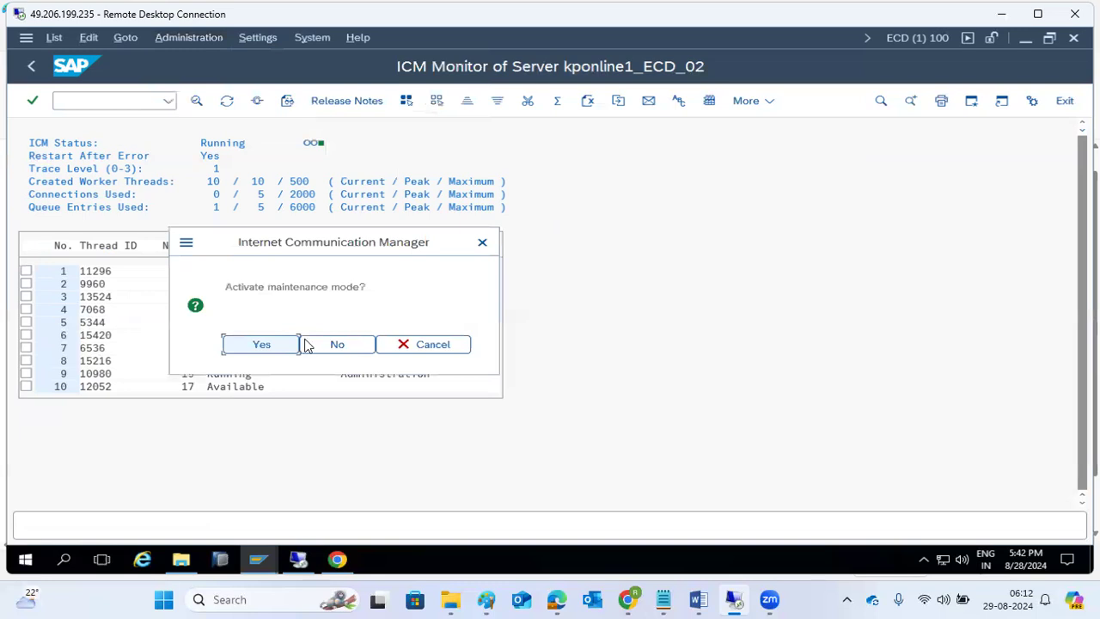
{"action": "left_click", "coordinate": [262, 344]}
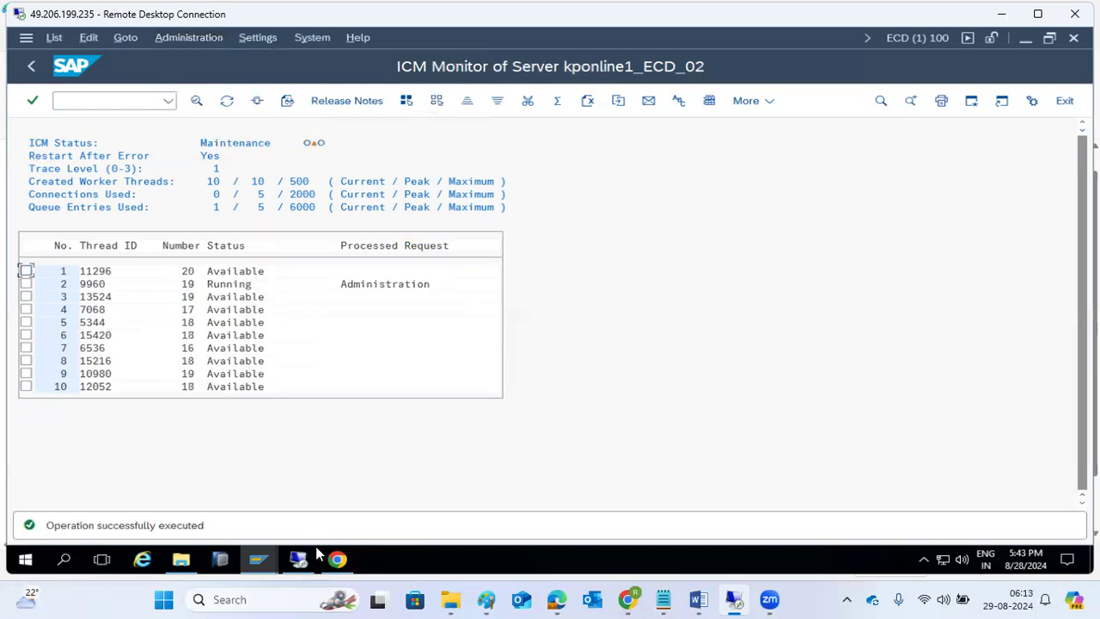
{"action": "left_click", "coordinate": [337, 560]}
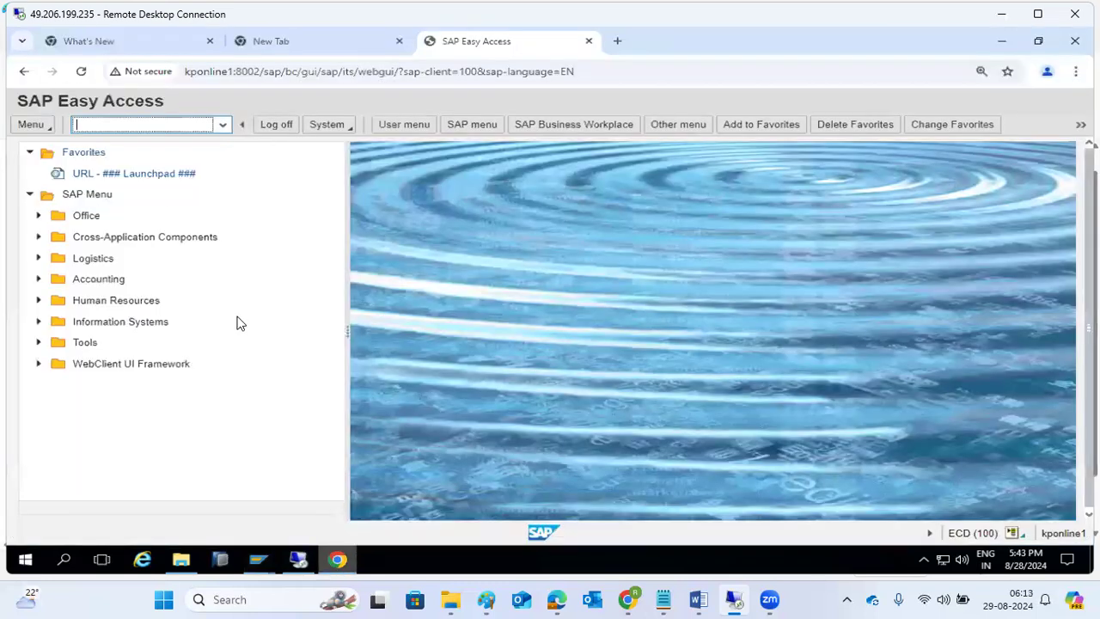
{"action": "left_click", "coordinate": [76, 77]}
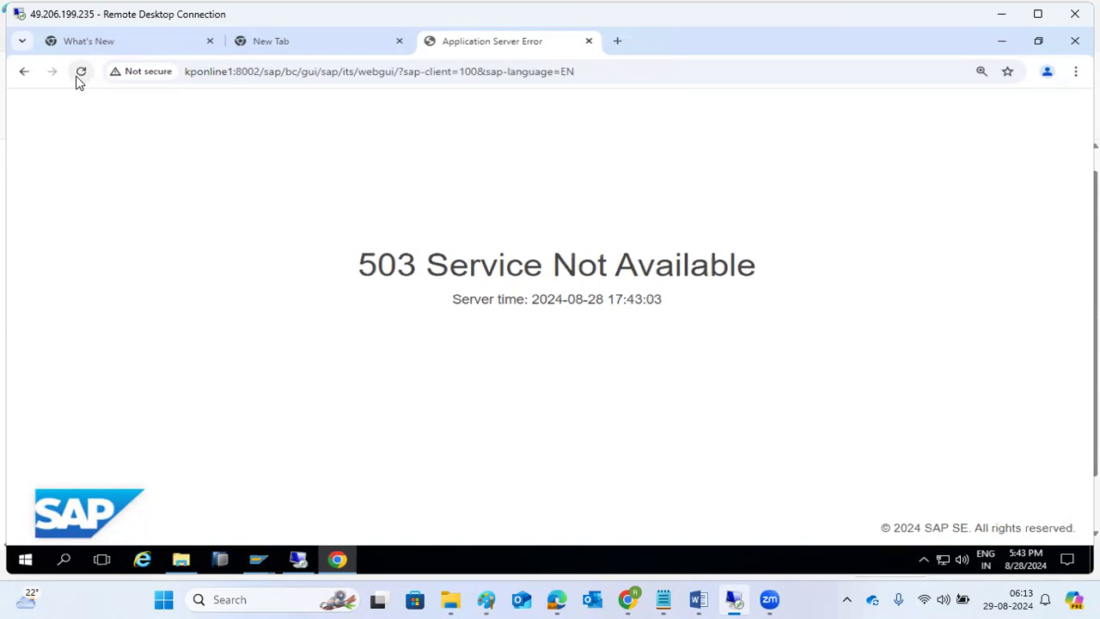
{"action": "left_click", "coordinate": [78, 77]}
{"action": "left_click_drag", "start_coordinate": [357, 264], "coordinate": [771, 285]}
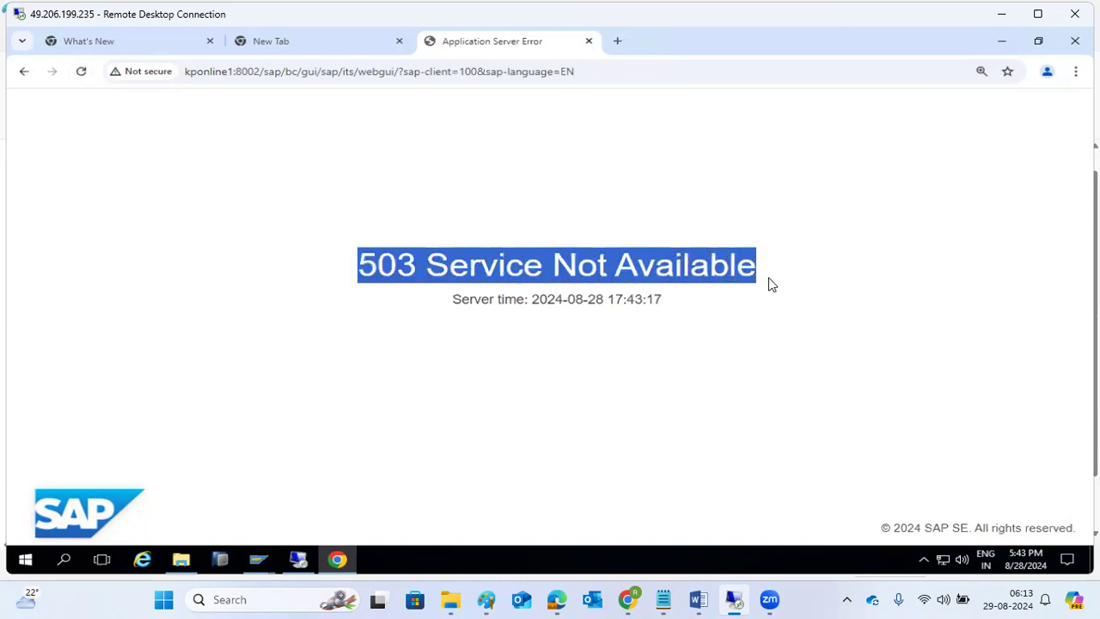
{"action": "left_click", "coordinate": [337, 559]}
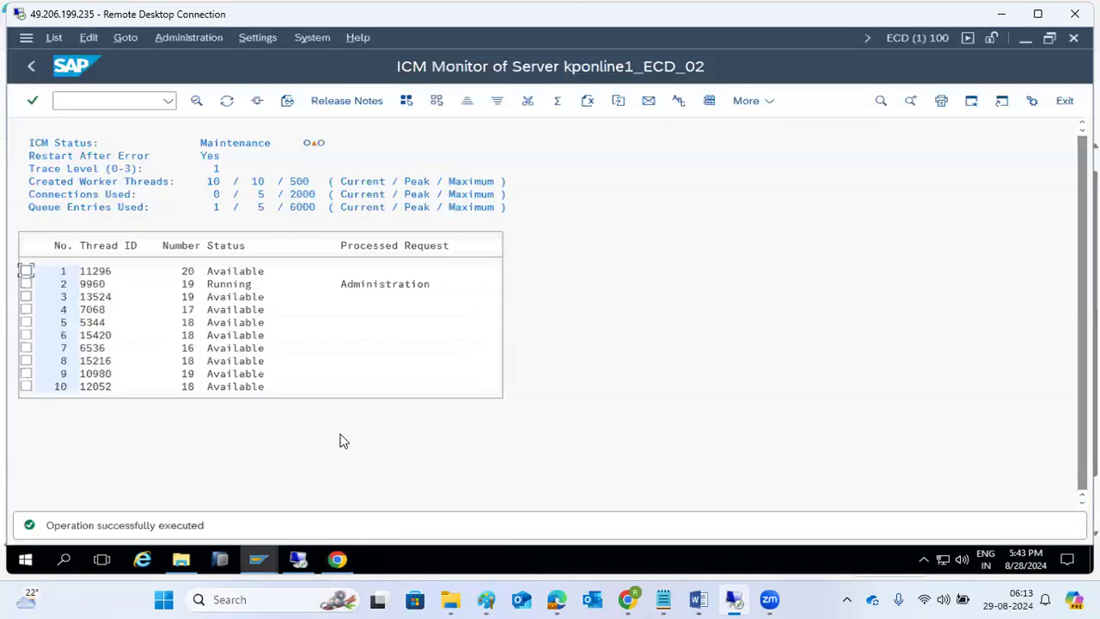
- Deactivate ICM maintenance mode via Administration > ICM > Maintenance Mode and confirm
{"action": "left_click", "coordinate": [253, 38]}
{"action": "left_click", "coordinate": [210, 37]}
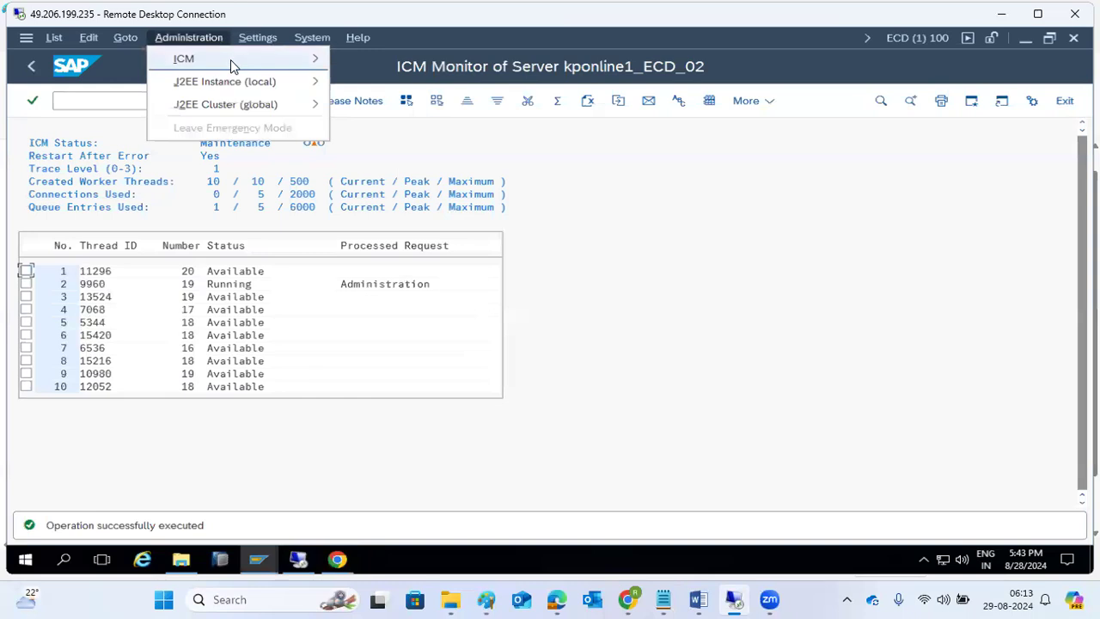
{"action": "mouse_move", "coordinate": [230, 59]}
{"action": "mouse_move", "coordinate": [401, 104]}
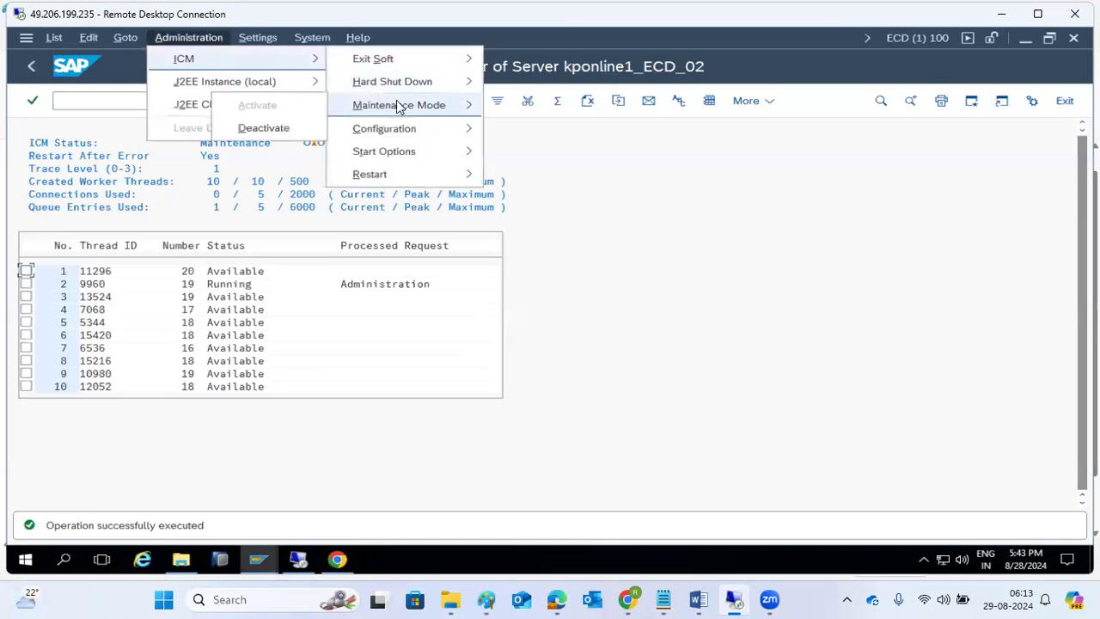
{"action": "left_click", "coordinate": [265, 128]}
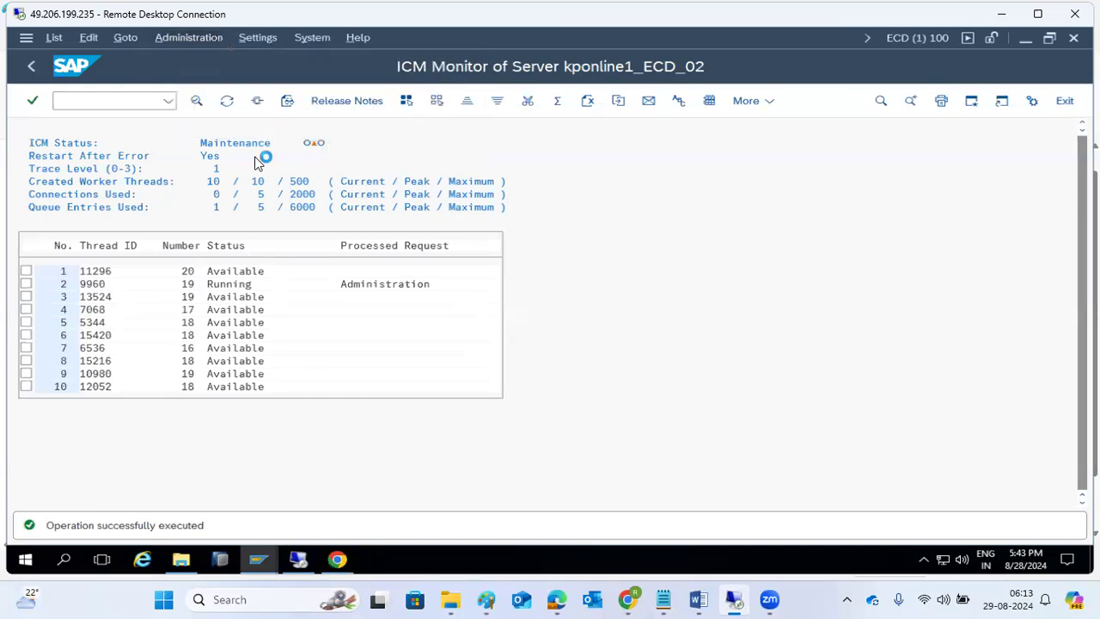
{"action": "left_click", "coordinate": [265, 346]}
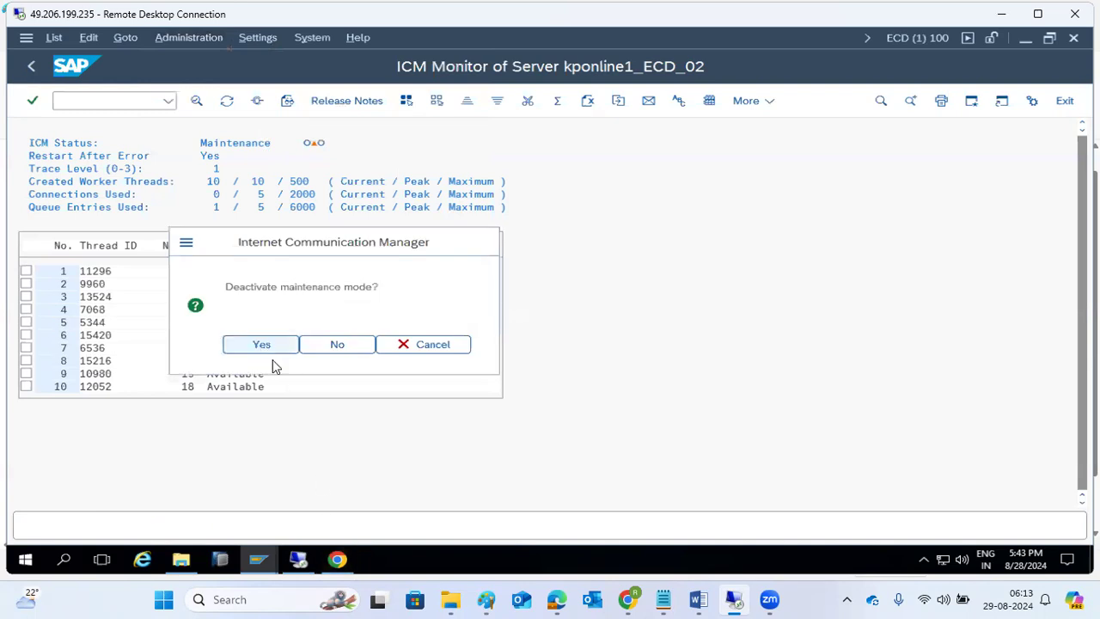
- Reload the WebGUI page in Chrome so SAP Easy Access for ECD (100) loads again
{"action": "left_click", "coordinate": [338, 560]}
{"action": "left_click", "coordinate": [83, 71]}
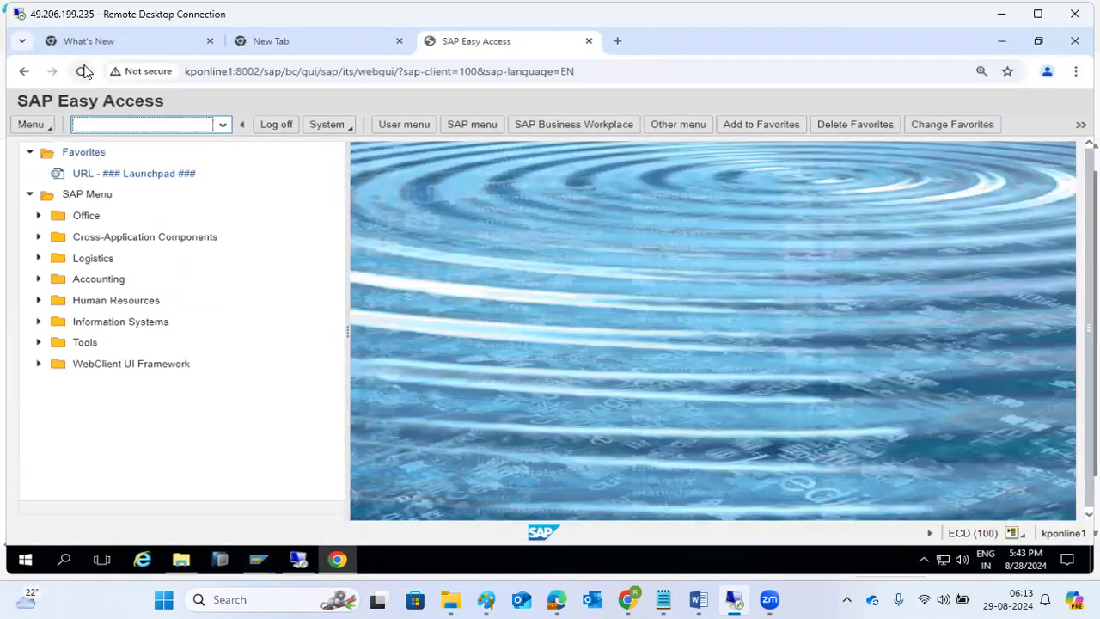
{"action": "left_click_drag", "start_coordinate": [228, 71], "coordinate": [240, 74]}
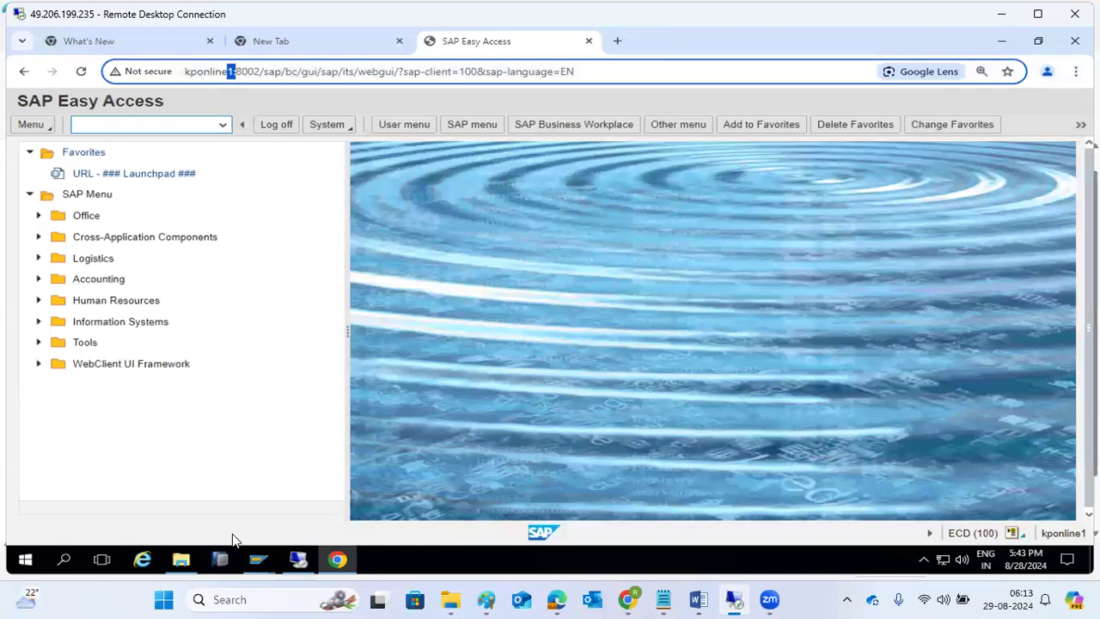
{"action": "left_click", "coordinate": [259, 561]}
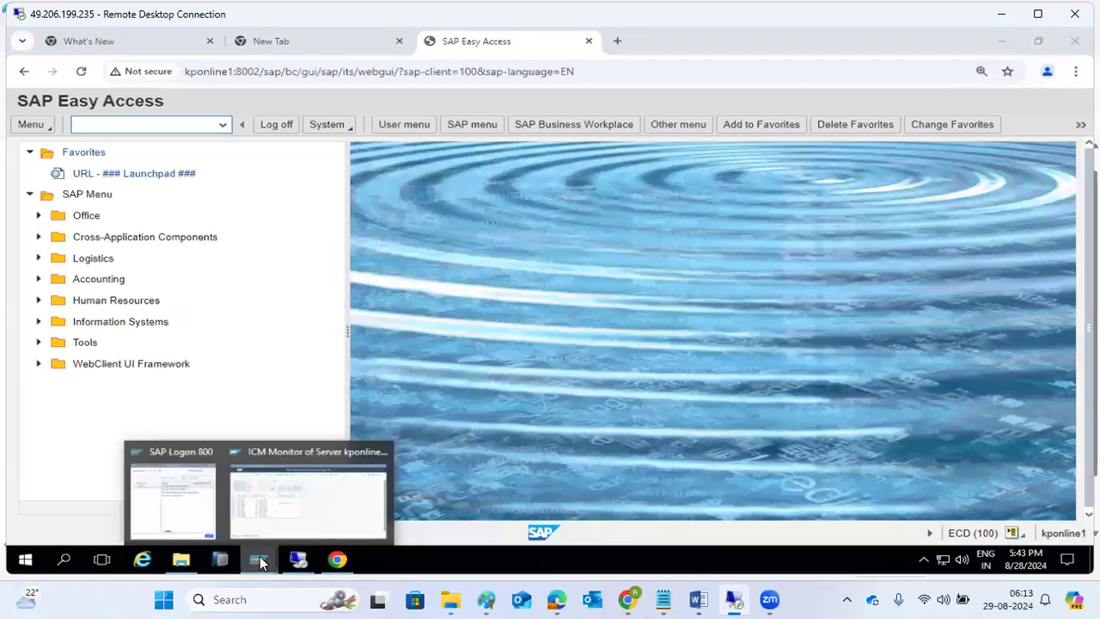
{"action": "left_click", "coordinate": [222, 76]}
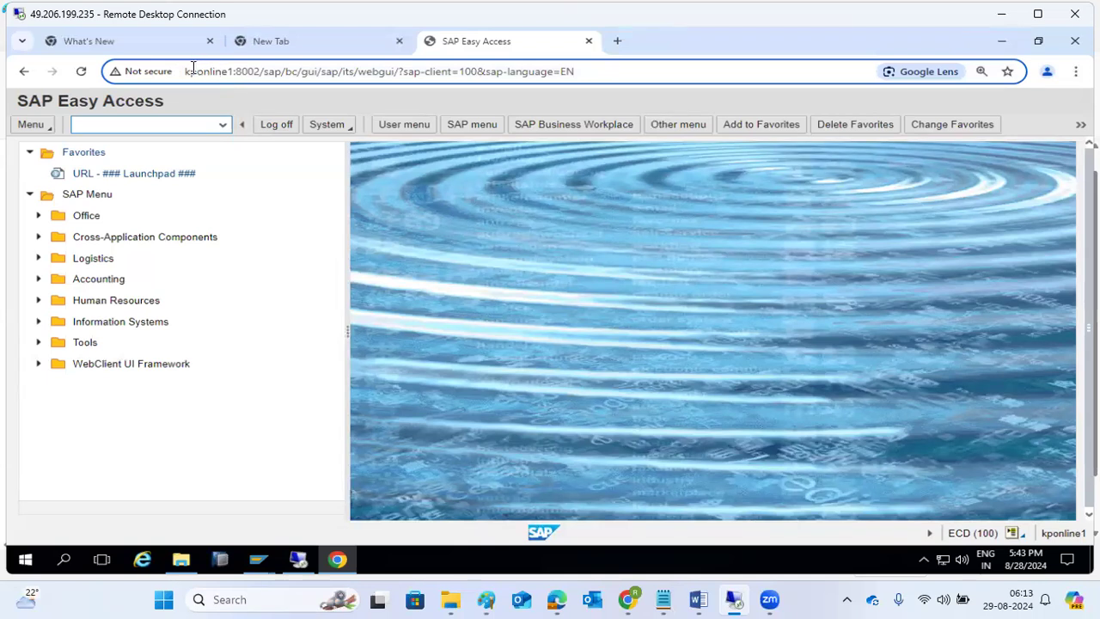
{"action": "double_click", "coordinate": [192, 72]}
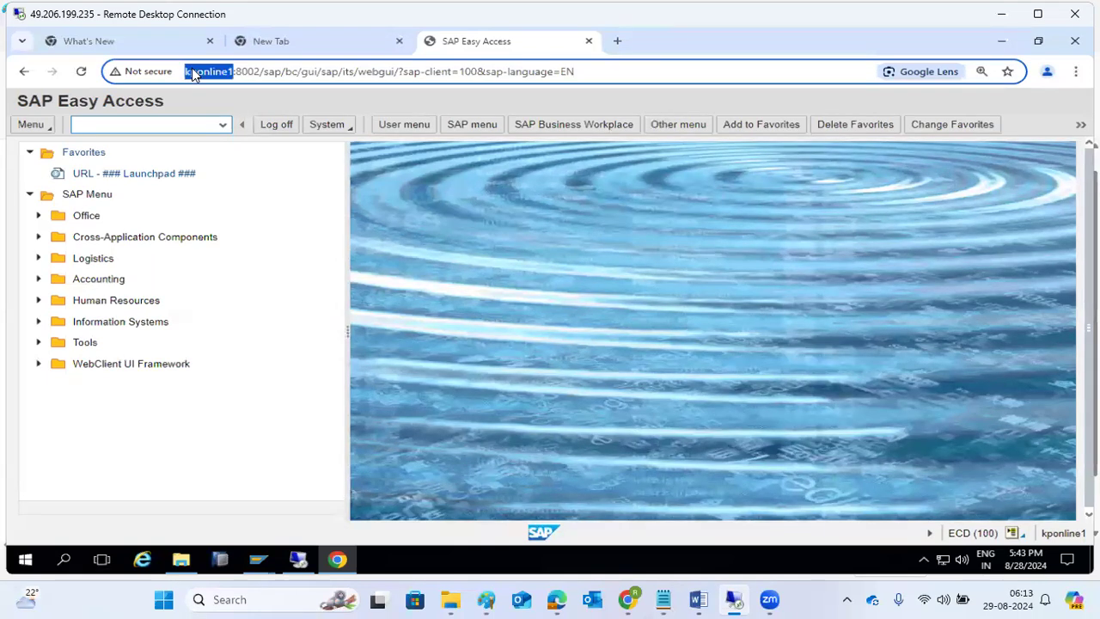
{"action": "left_click", "coordinate": [247, 73]}
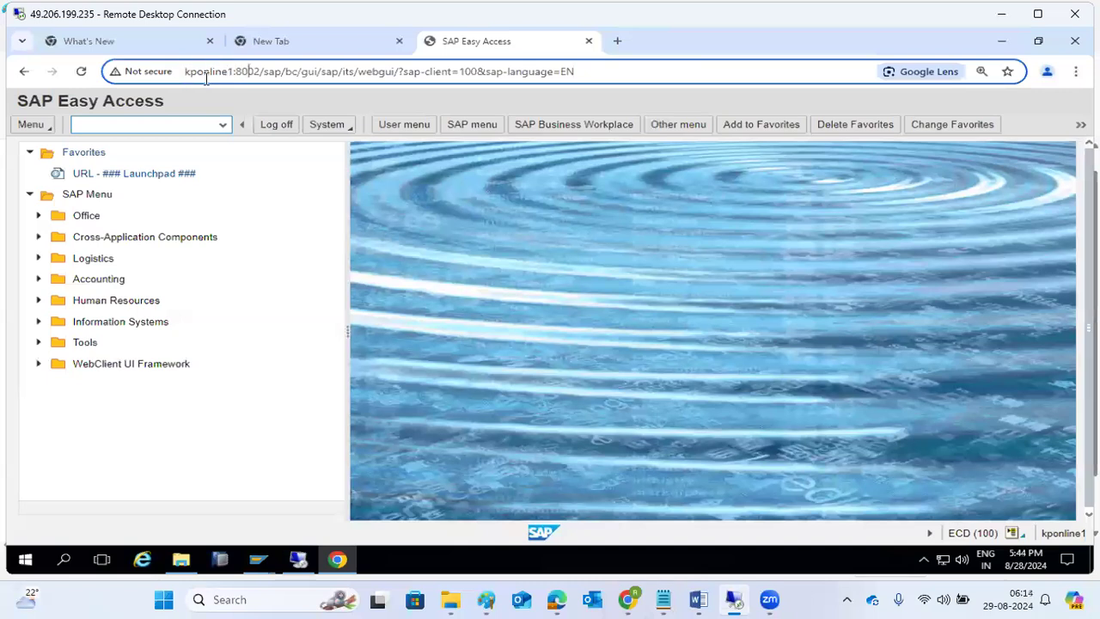
{"action": "left_click", "coordinate": [142, 72]}
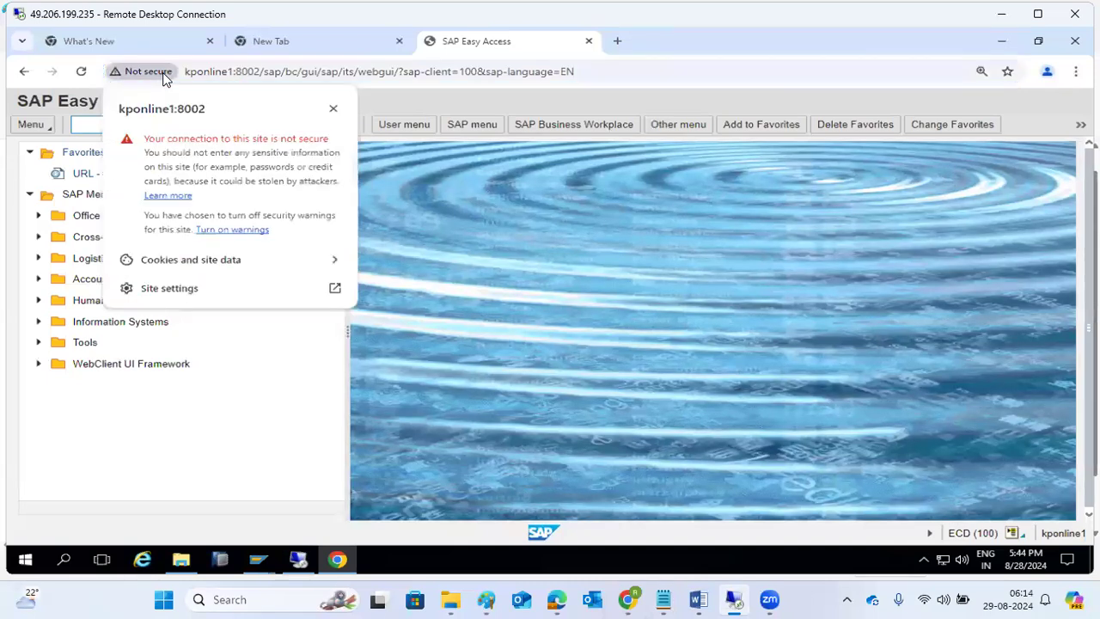
{"action": "left_click", "coordinate": [319, 73]}
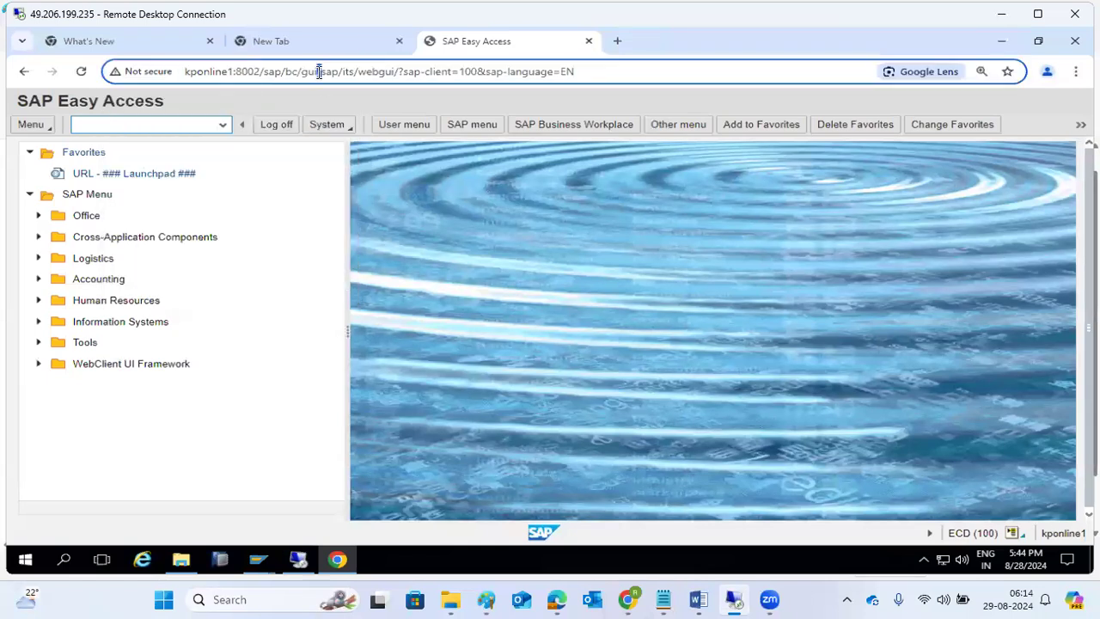
{"action": "left_click", "coordinate": [1001, 41]}
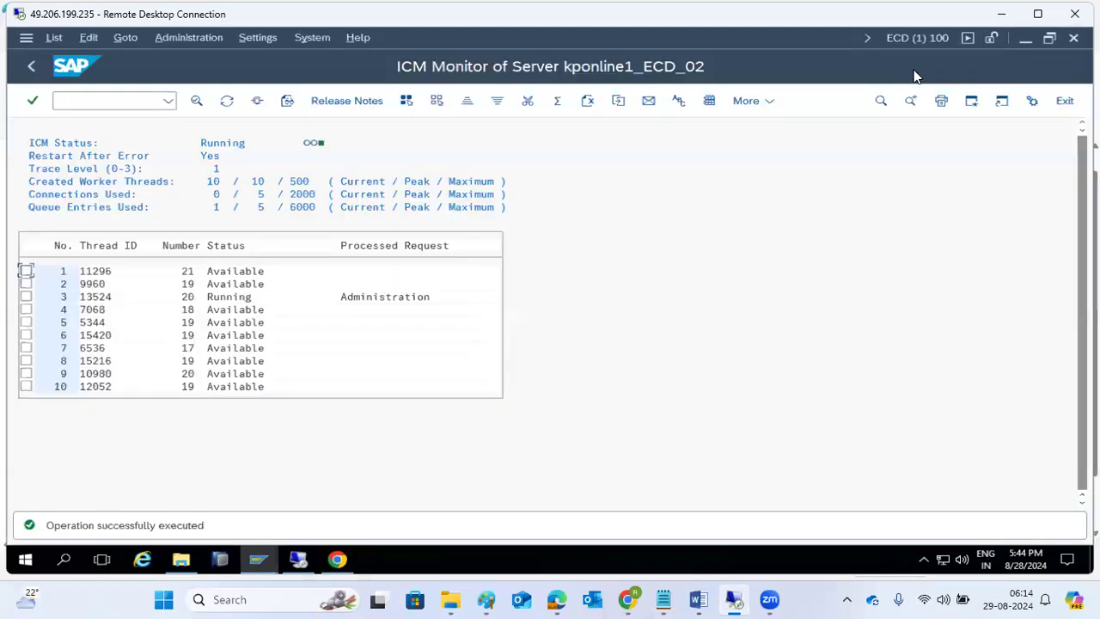
{"action": "left_click", "coordinate": [33, 66]}
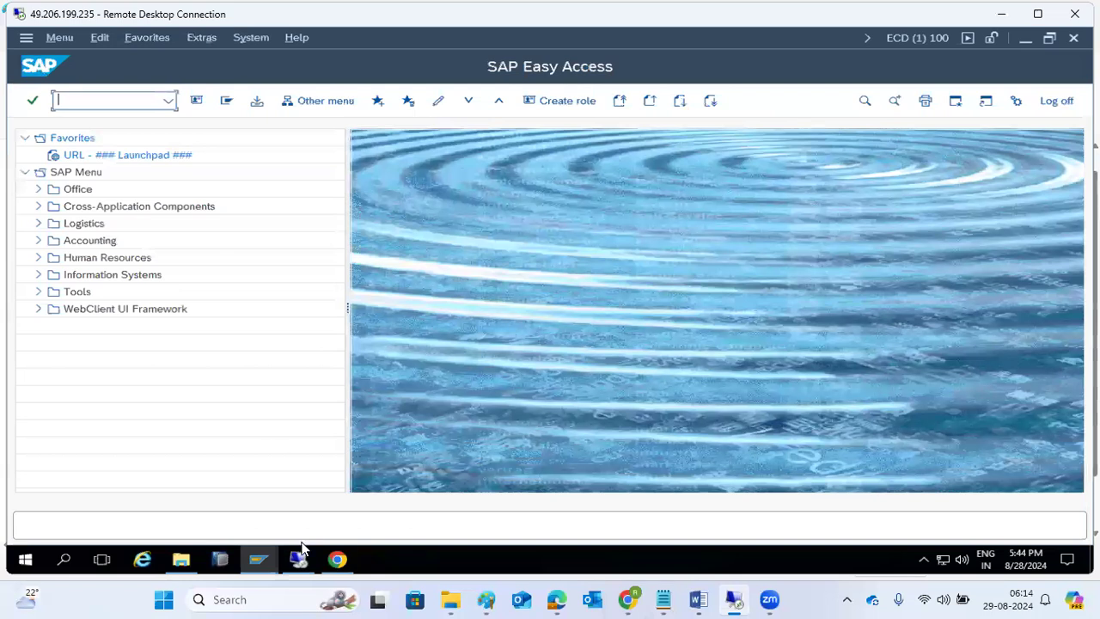
{"action": "left_click", "coordinate": [338, 560]}
{"action": "left_click_drag", "start_coordinate": [262, 73], "coordinate": [187, 74]}
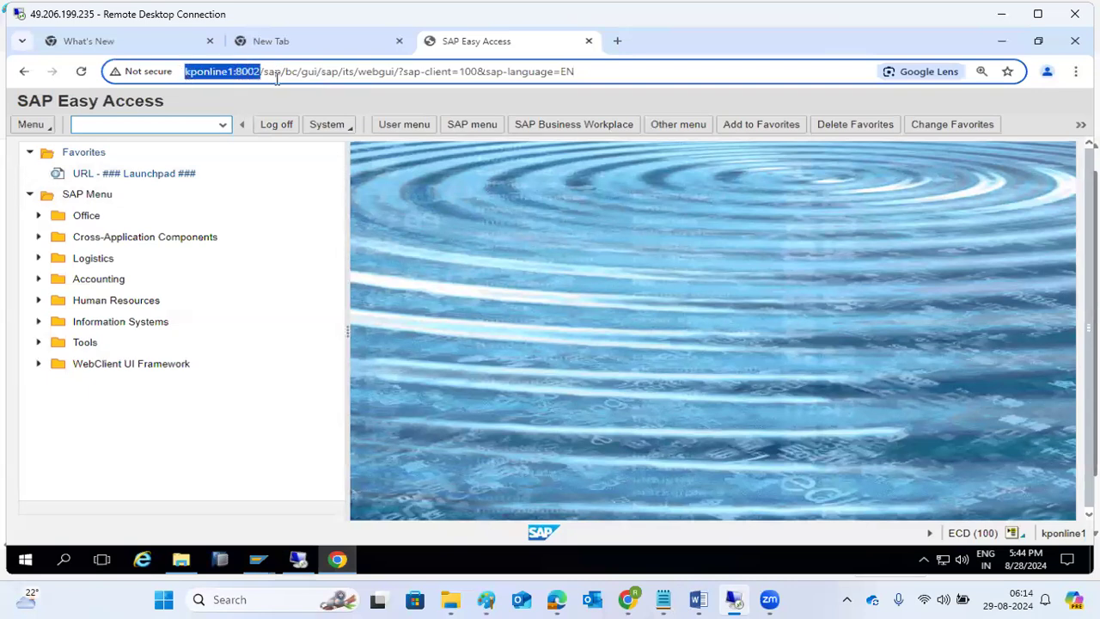
{"action": "left_click_drag", "start_coordinate": [263, 72], "coordinate": [574, 82]}
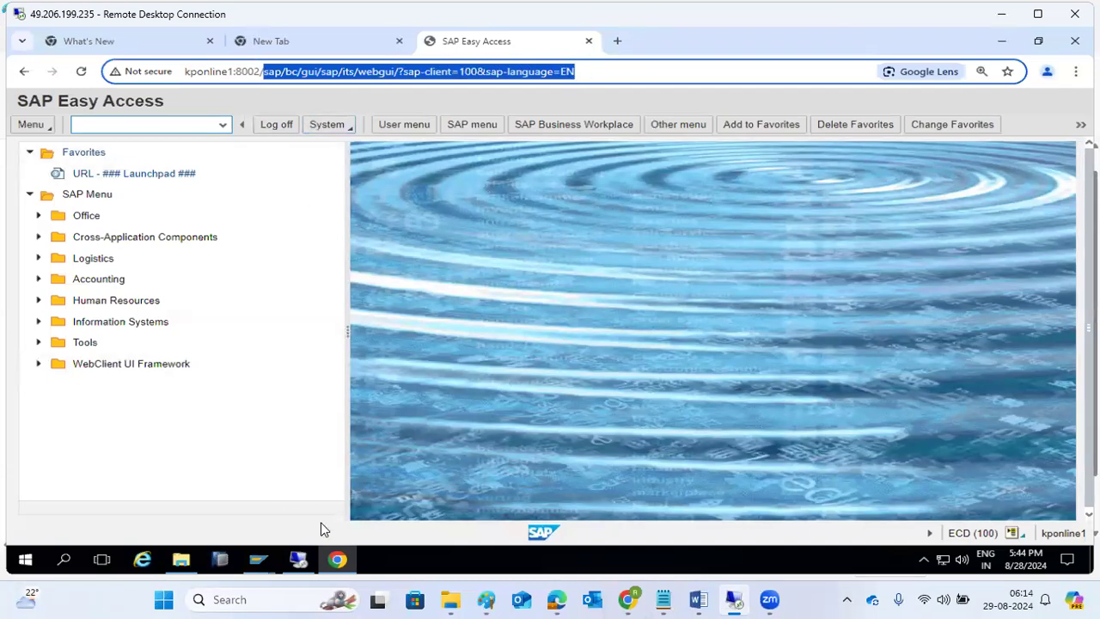
- Add the line 'SICF - Services activation' to the Paint notes below the SMICM entry
{"action": "left_click", "coordinate": [488, 599]}
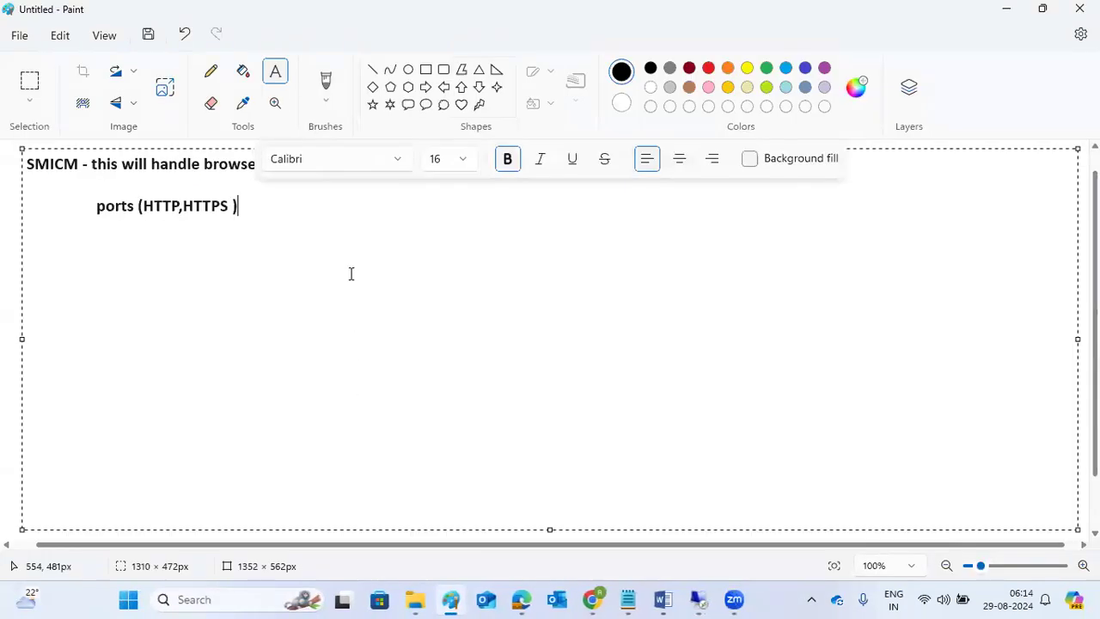
{"action": "type", "text": "SICF - S"}
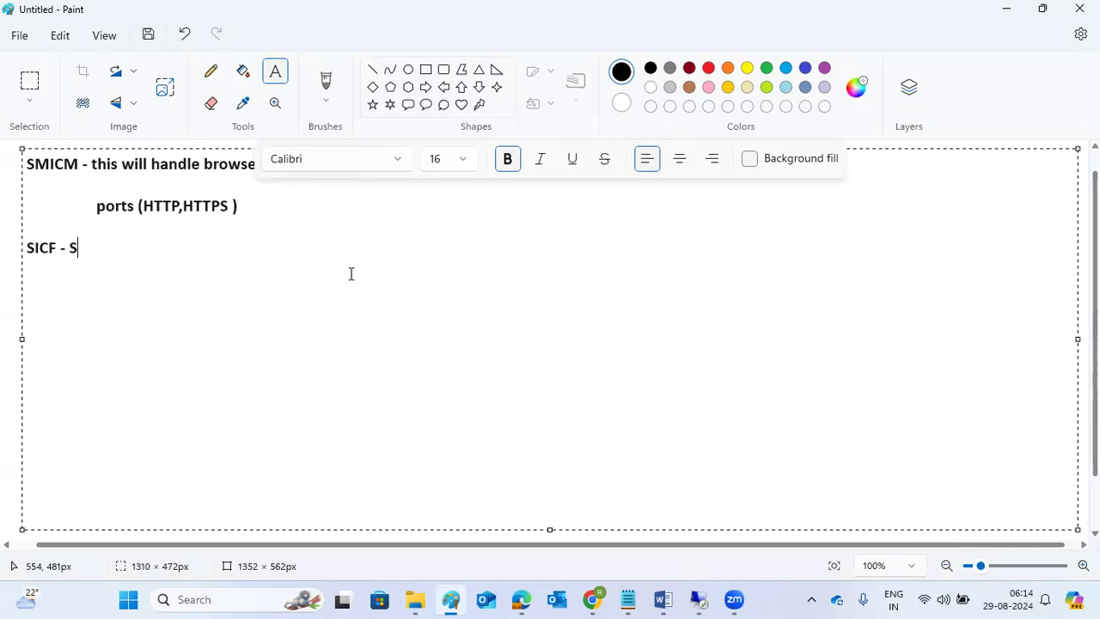
{"action": "type", "text": "ervices activation"}
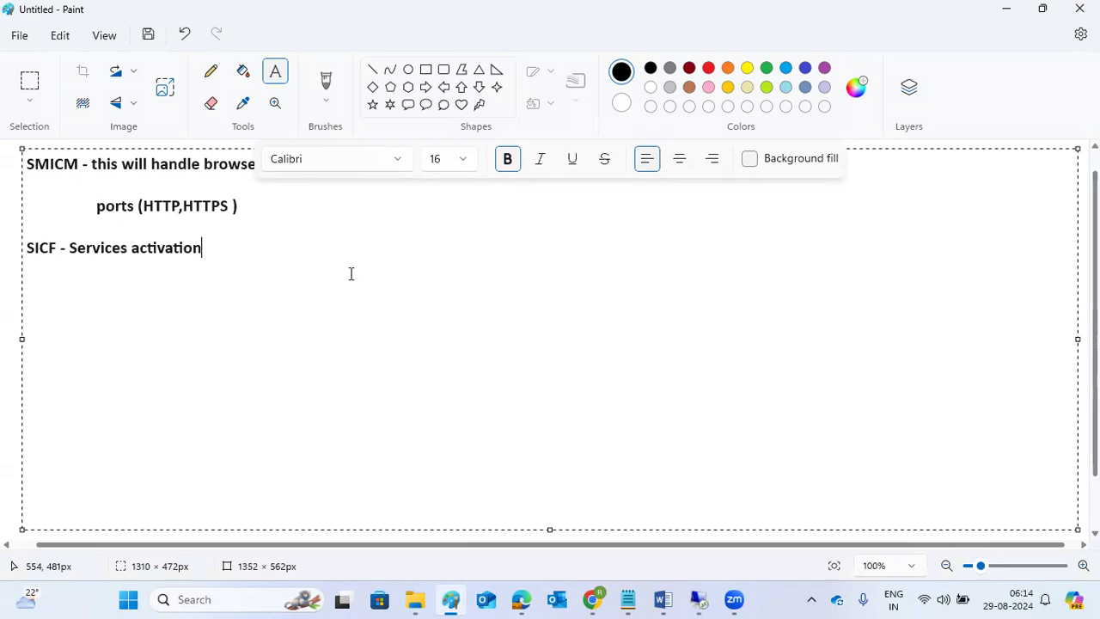
{"action": "left_click", "coordinate": [699, 599]}
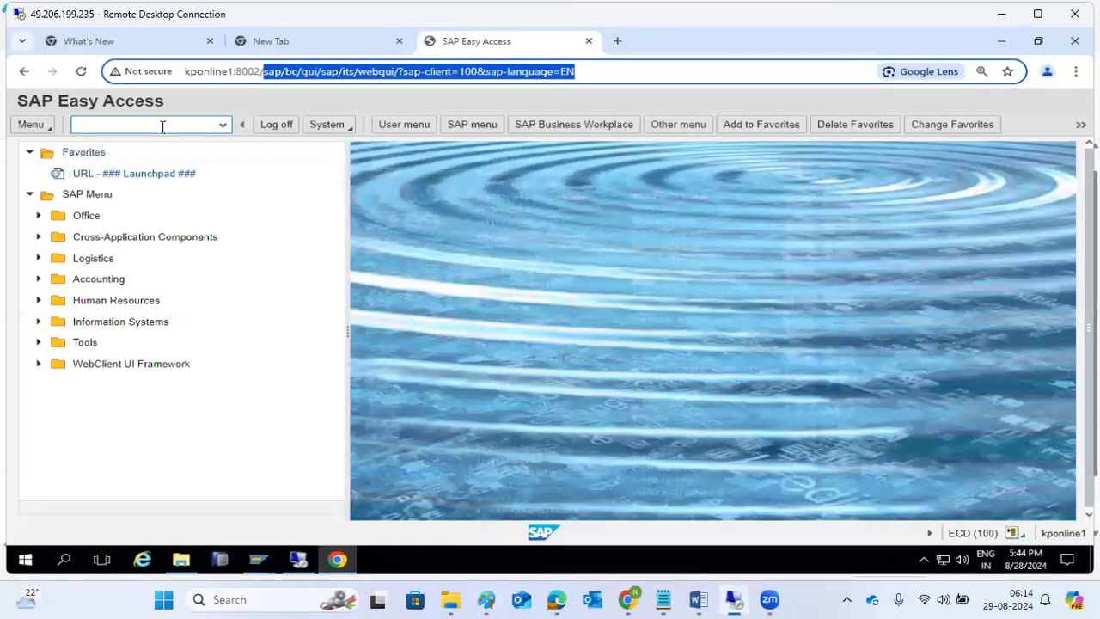
- Run transaction SICF from SAP Easy Access to reach Define Services with hierarchy type SERVICE
{"action": "left_click", "coordinate": [258, 560]}
{"action": "left_click", "coordinate": [284, 491]}
{"action": "type", "text": "sicf"}
{"action": "key", "text": "Return"}
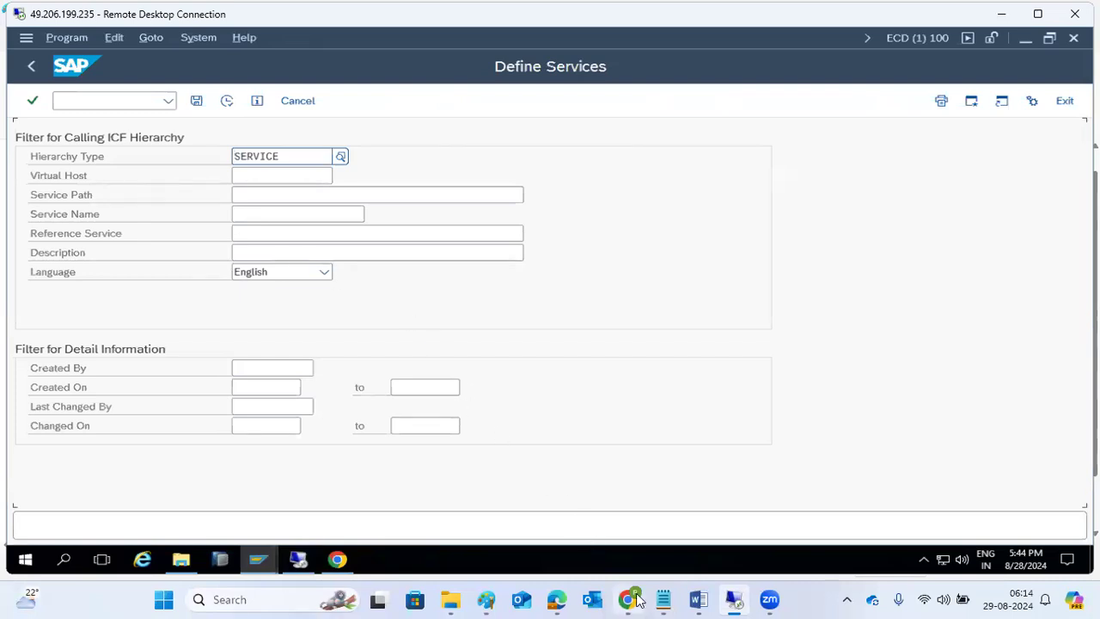
{"action": "mouse_move", "coordinate": [634, 599]}
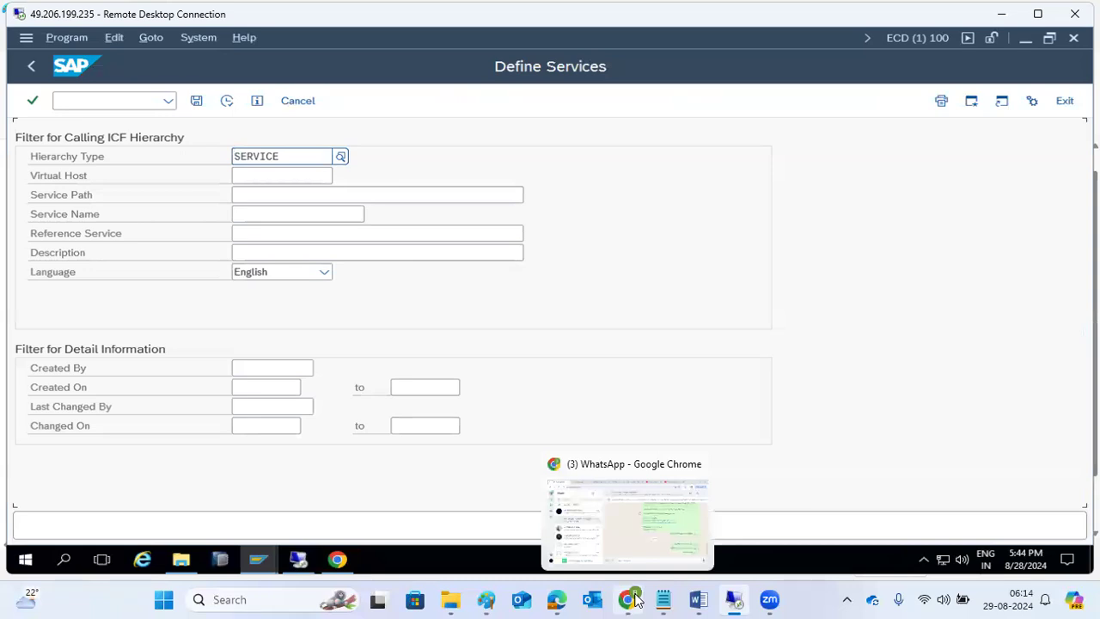
- Open the IRCTC train-search page in a new Chrome tab
{"action": "left_click", "coordinate": [635, 599]}
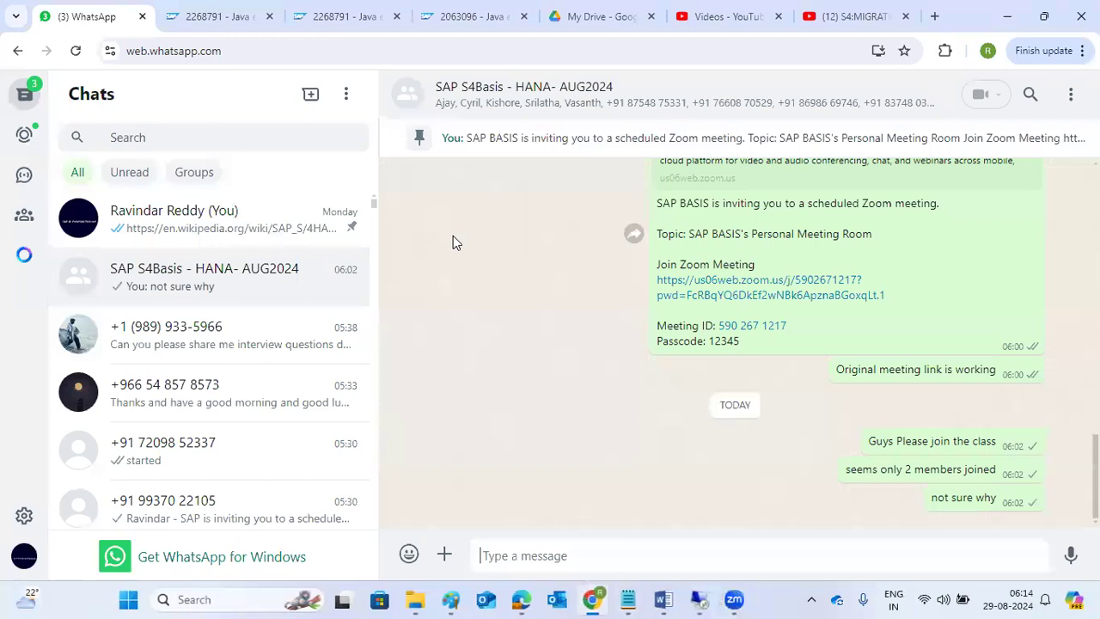
{"action": "left_click", "coordinate": [932, 17]}
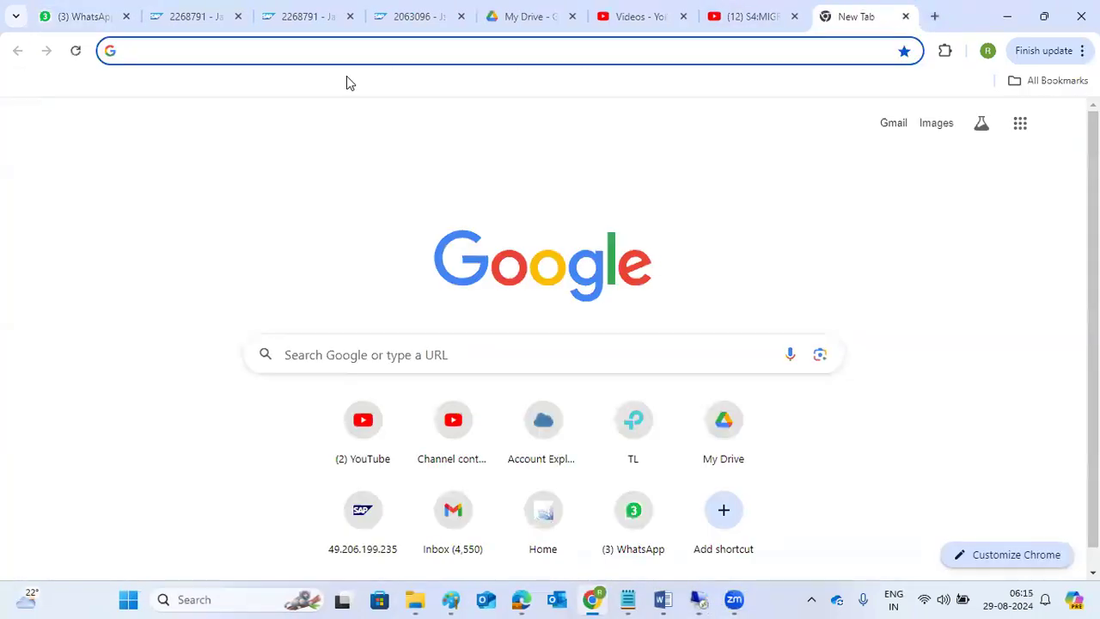
{"action": "type", "text": "irctc"}
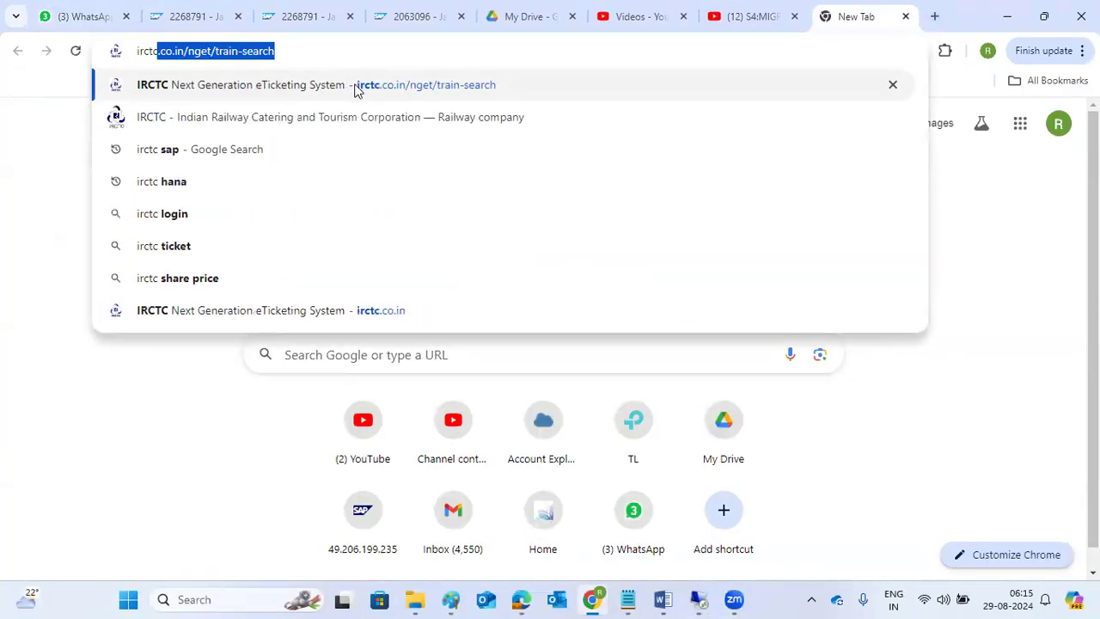
{"action": "left_click", "coordinate": [355, 86]}
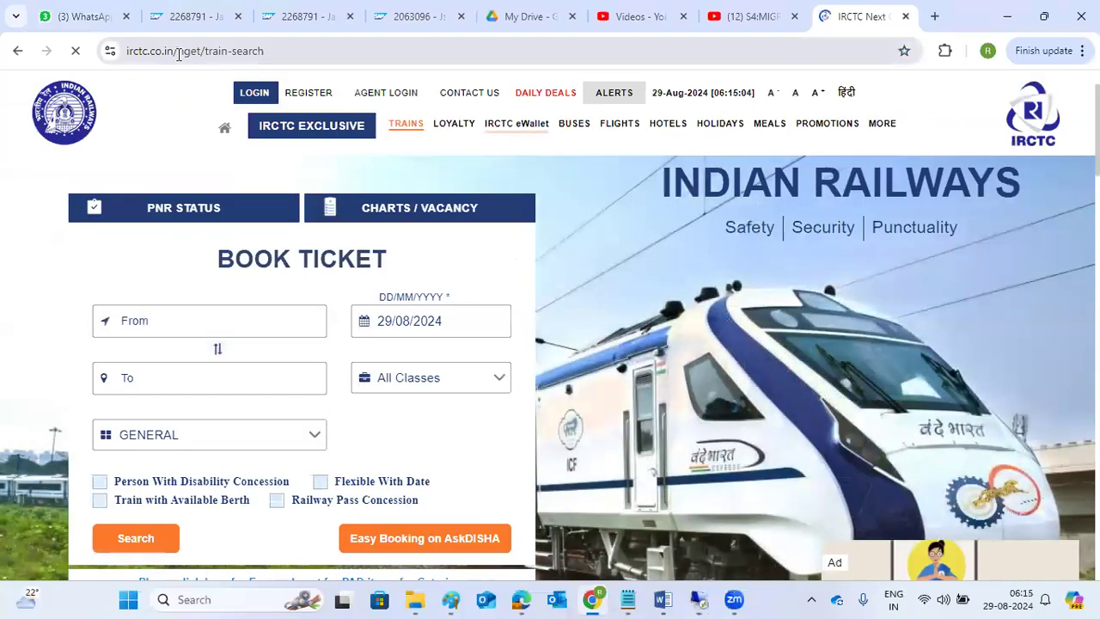
{"action": "left_click_drag", "start_coordinate": [128, 52], "coordinate": [177, 51]}
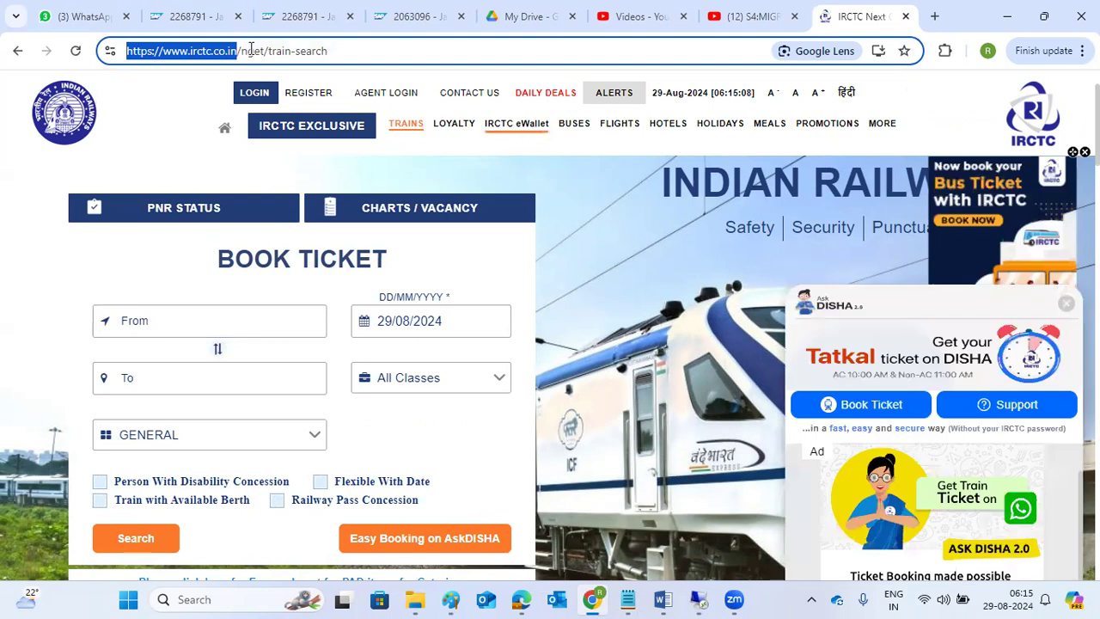
{"action": "left_click_drag", "start_coordinate": [242, 51], "coordinate": [330, 52]}
{"action": "left_click", "coordinate": [272, 51]}
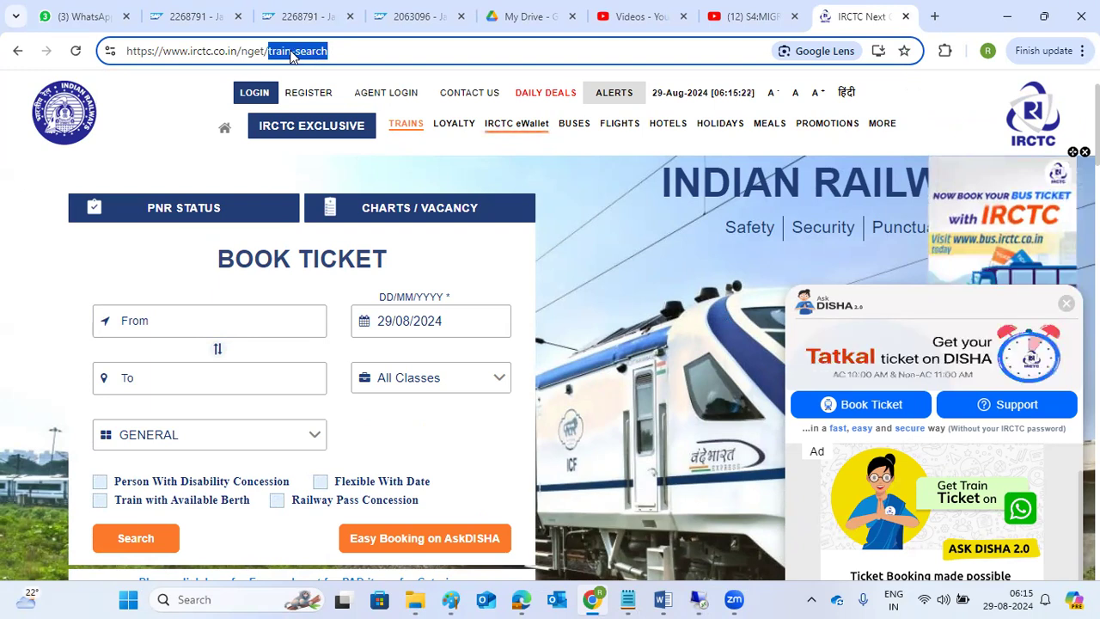
{"action": "key", "text": "BackSpace"}
{"action": "key", "text": "Return"}
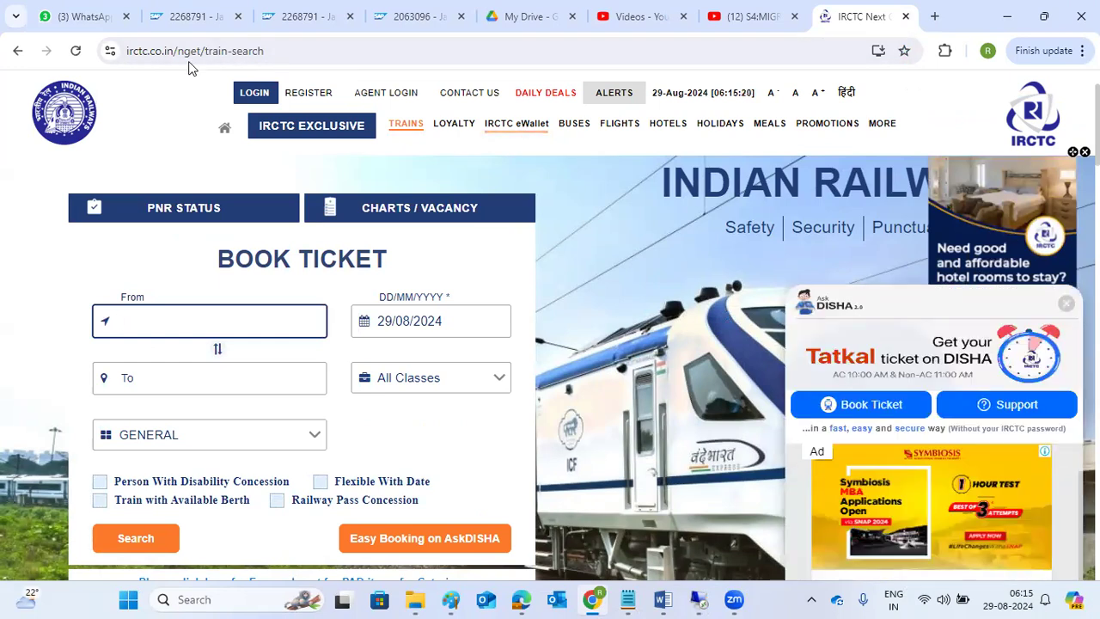
{"action": "left_click_drag", "start_coordinate": [178, 49], "coordinate": [267, 41]}
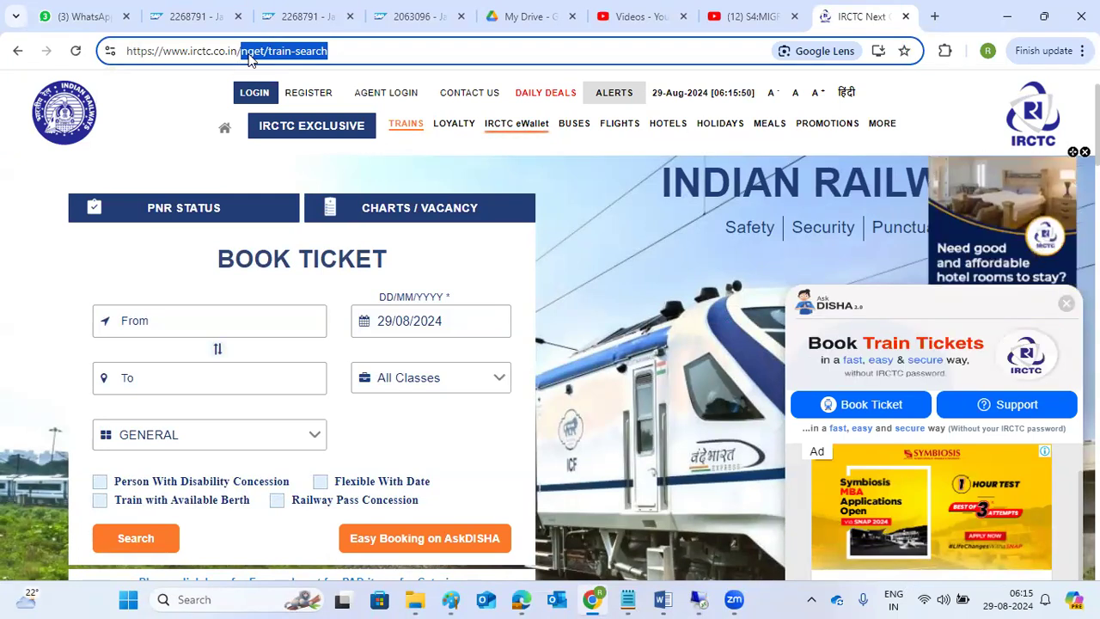
{"action": "left_click", "coordinate": [249, 54]}
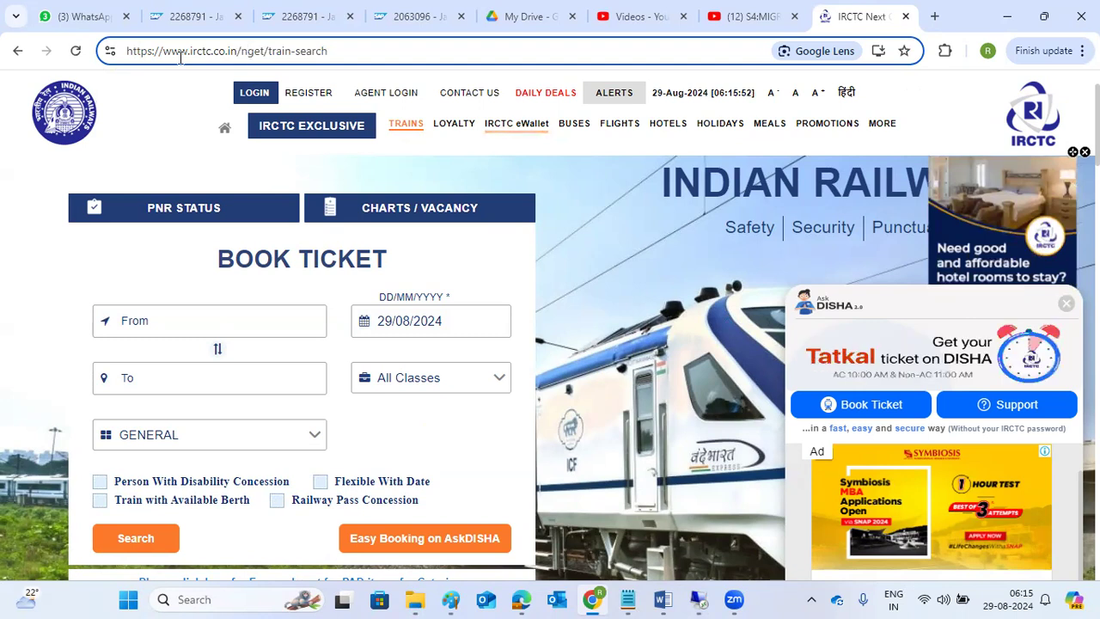
{"action": "left_click_drag", "start_coordinate": [163, 51], "coordinate": [235, 54]}
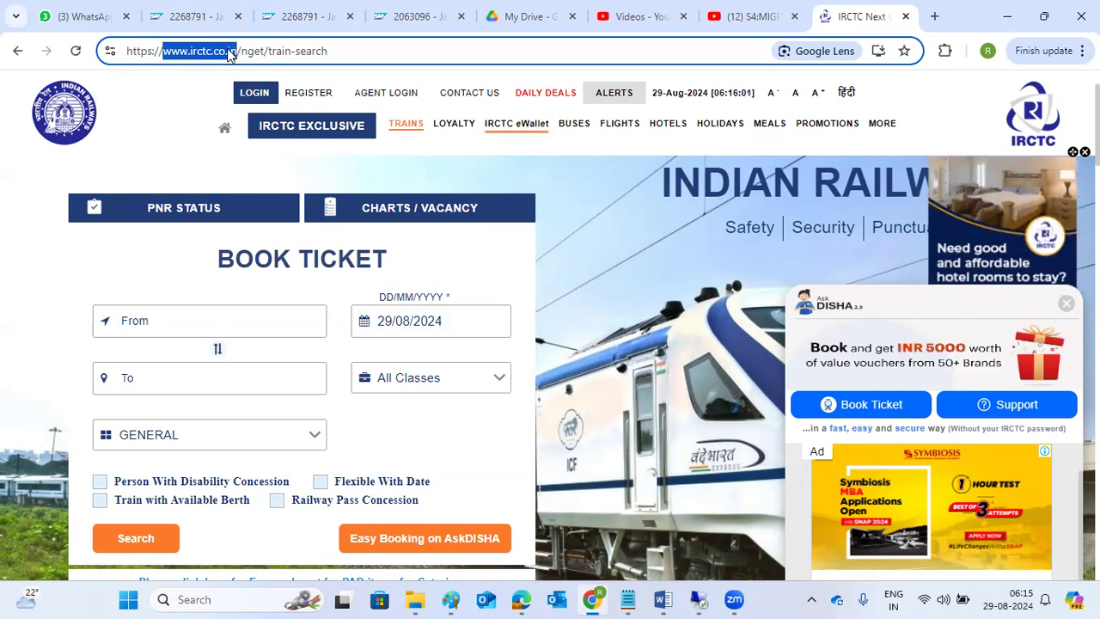
{"action": "left_click", "coordinate": [698, 599]}
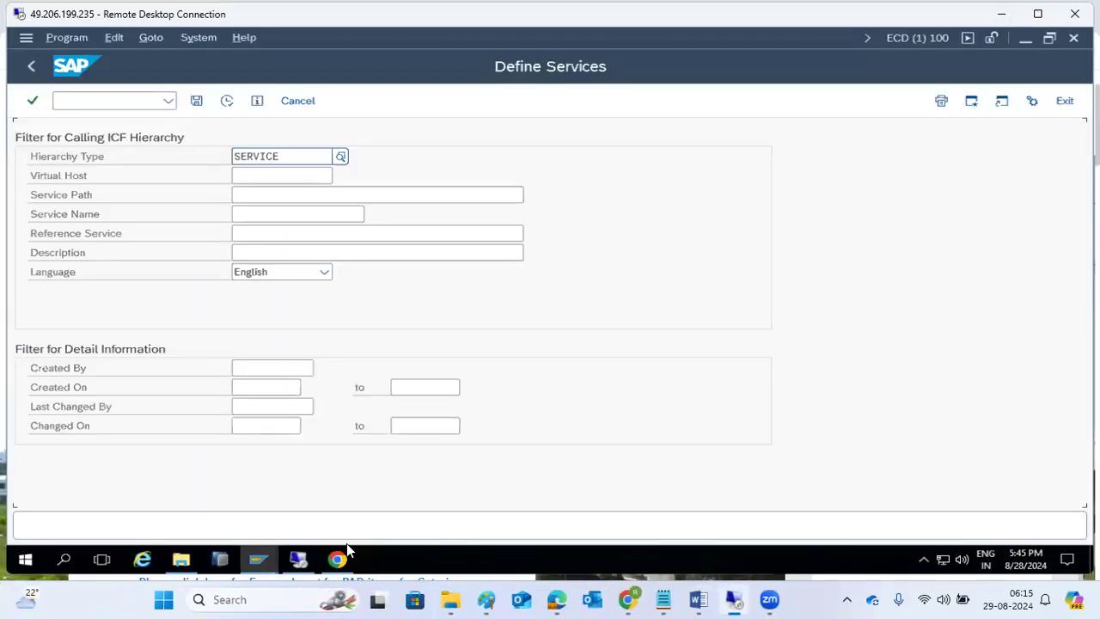
- Highlight the kponline1:8002 host/port and the service path in the WebGUI address
{"action": "left_click", "coordinate": [343, 557]}
{"action": "left_click", "coordinate": [214, 71]}
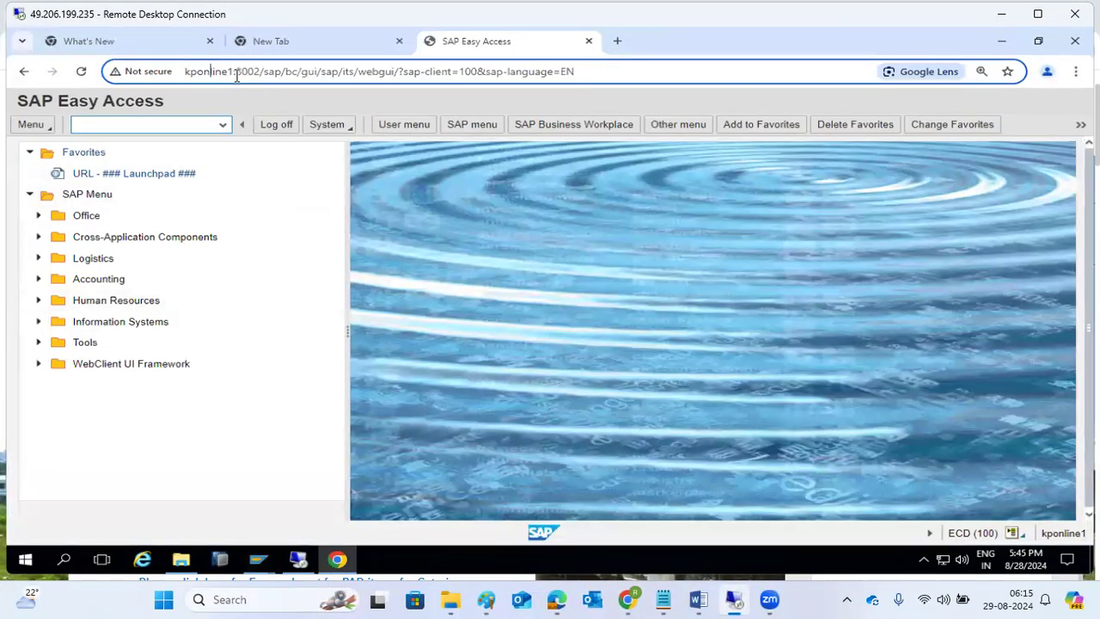
{"action": "left_click_drag", "start_coordinate": [259, 72], "coordinate": [181, 79]}
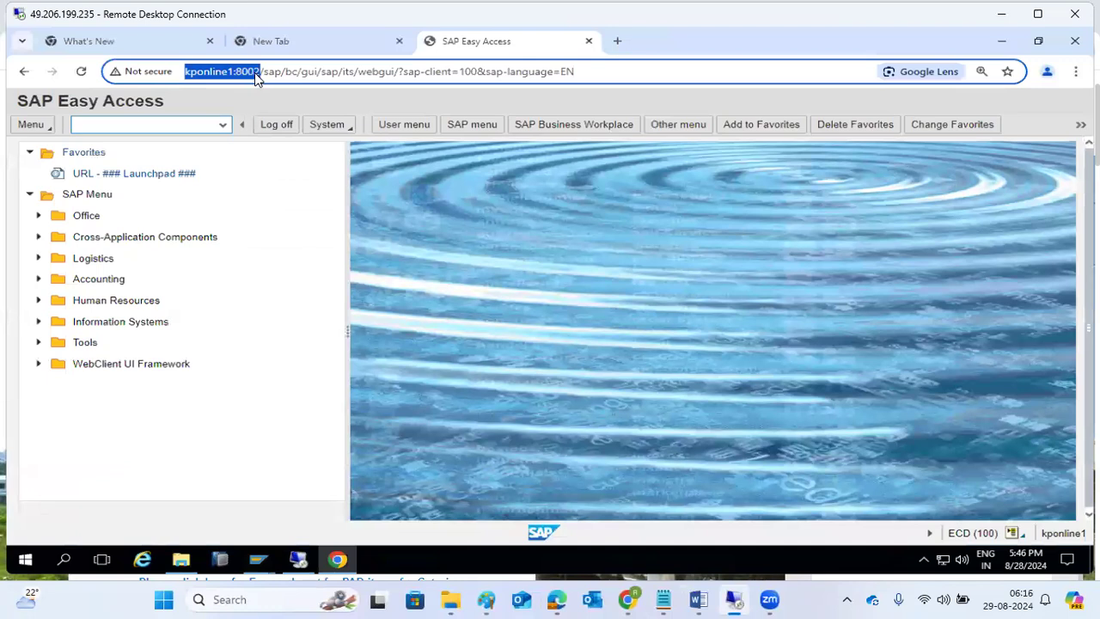
{"action": "left_click_drag", "start_coordinate": [264, 73], "coordinate": [392, 74]}
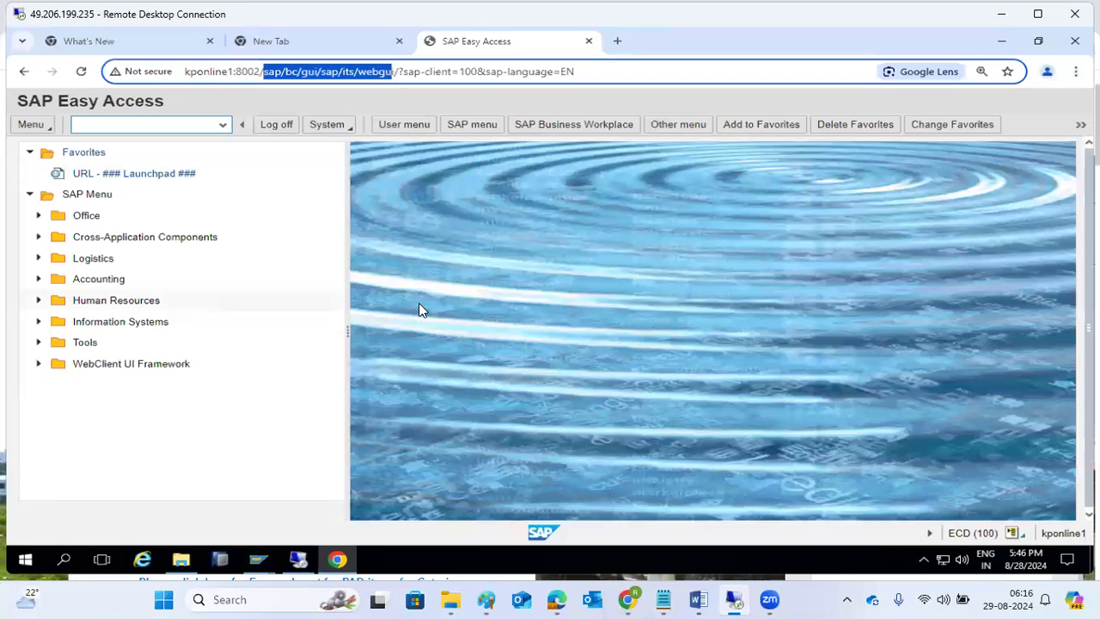
- Close the local IRCTC tab and minimize the local browser
{"action": "mouse_move", "coordinate": [631, 599]}
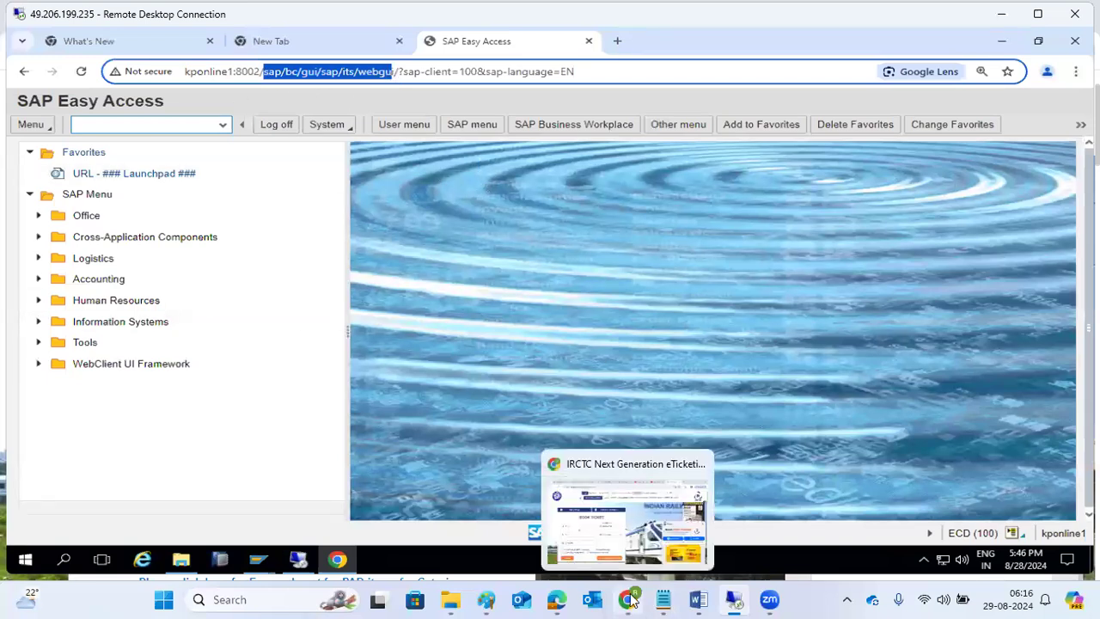
{"action": "left_click", "coordinate": [641, 486]}
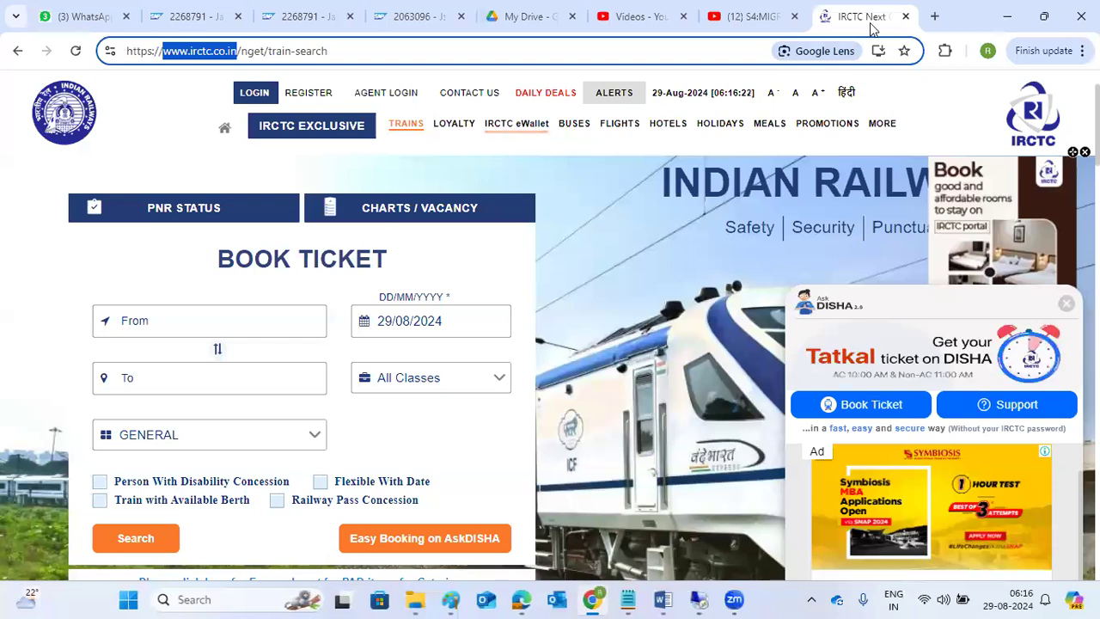
{"action": "left_click", "coordinate": [905, 16]}
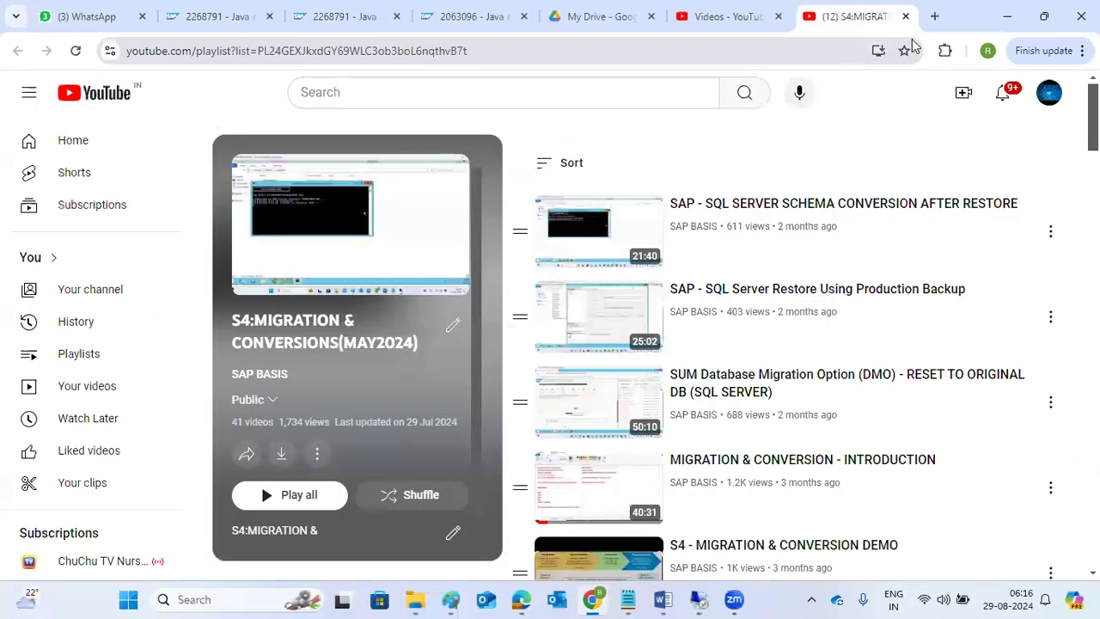
{"action": "left_click", "coordinate": [1007, 16]}
- Reload SAP Easy Access in WebGUI, highlight the address host, and return to Define Services
{"action": "left_click", "coordinate": [201, 74]}
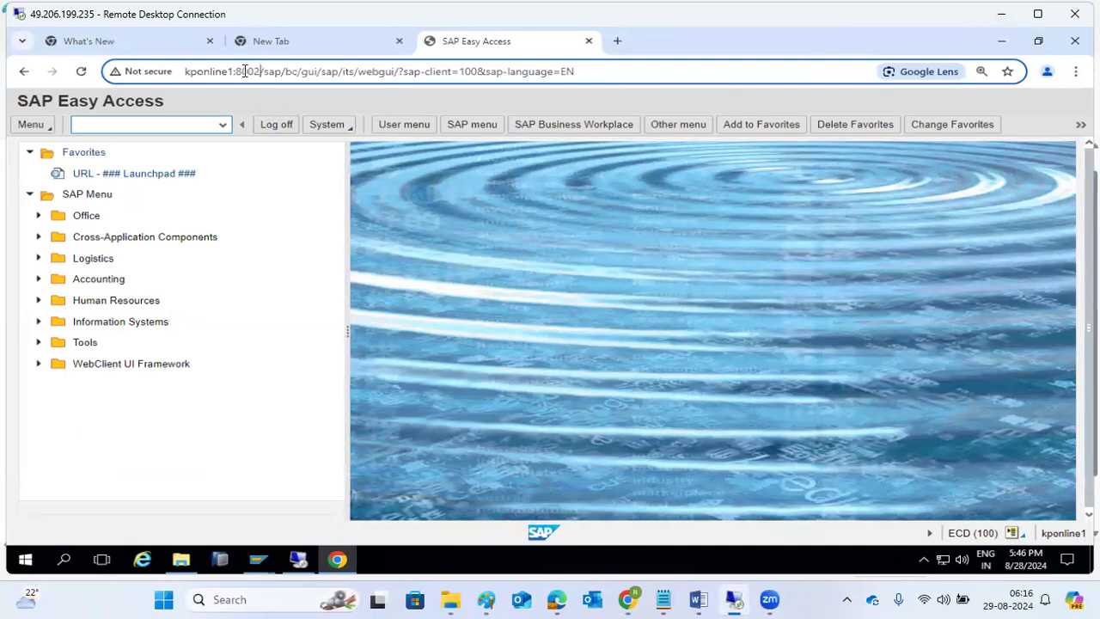
{"action": "left_click_drag", "start_coordinate": [259, 72], "coordinate": [187, 76]}
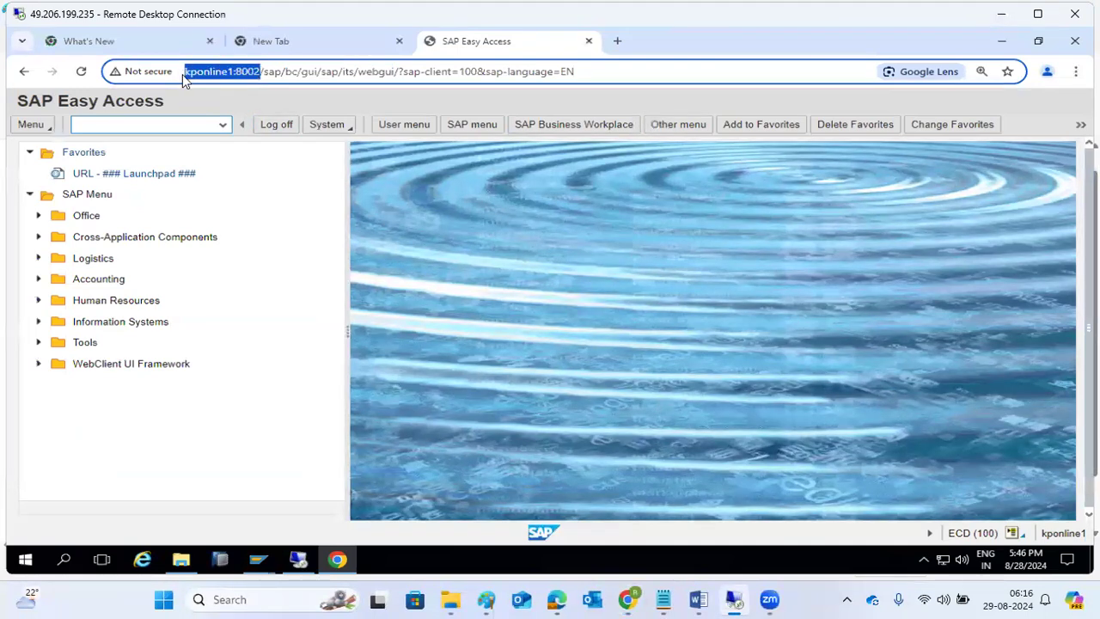
{"action": "left_click", "coordinate": [233, 74]}
{"action": "key", "text": "Return"}
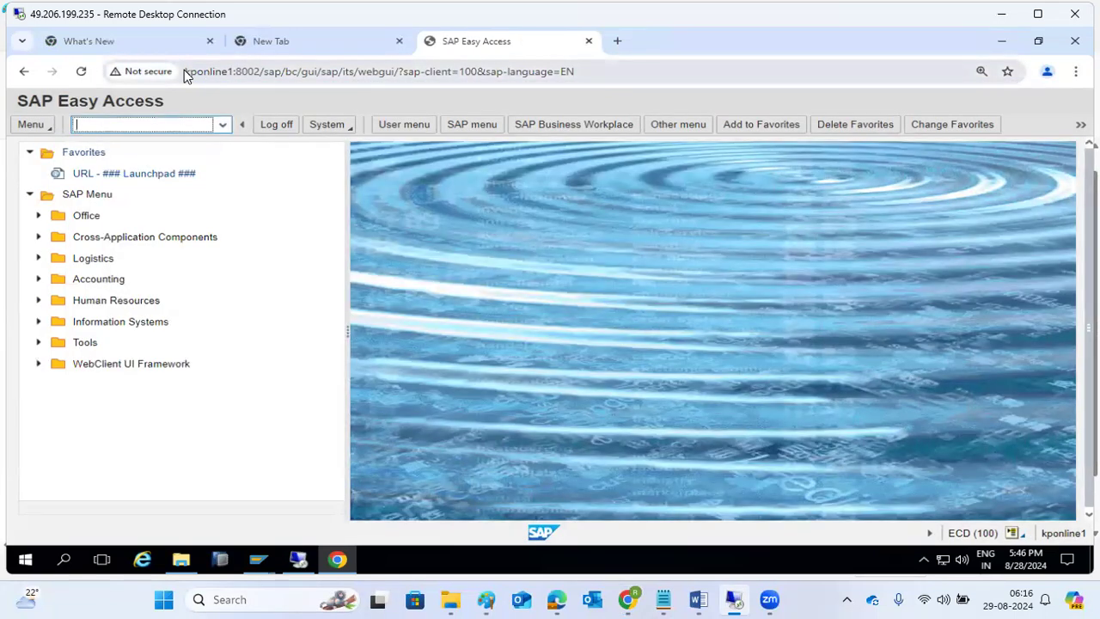
{"action": "left_click_drag", "start_coordinate": [184, 72], "coordinate": [581, 66]}
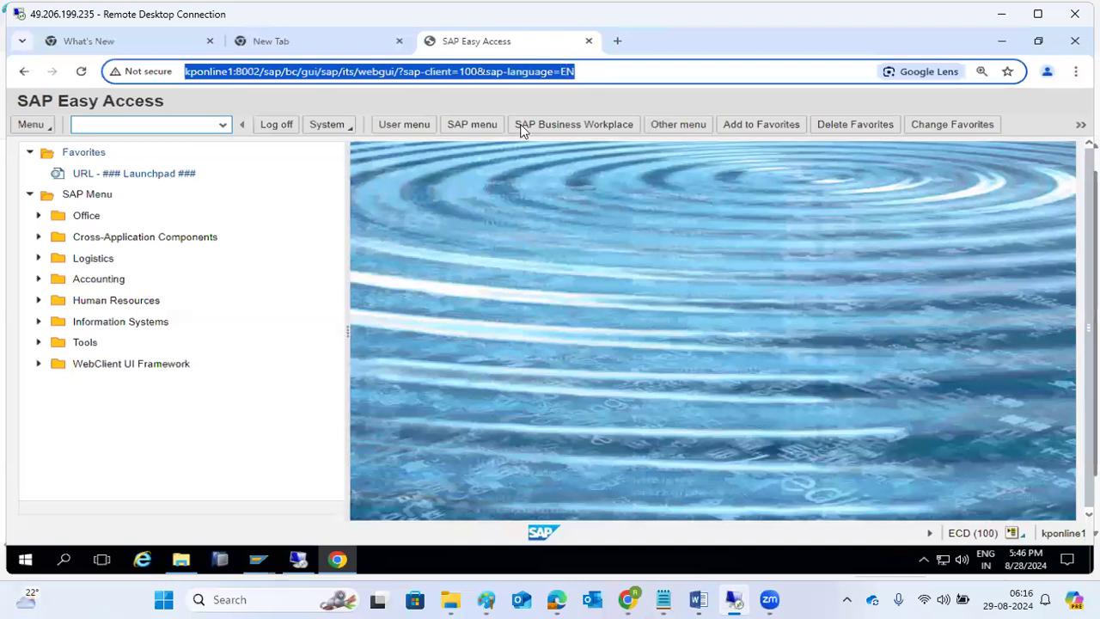
{"action": "left_click", "coordinate": [526, 232]}
{"action": "left_click", "coordinate": [93, 127]}
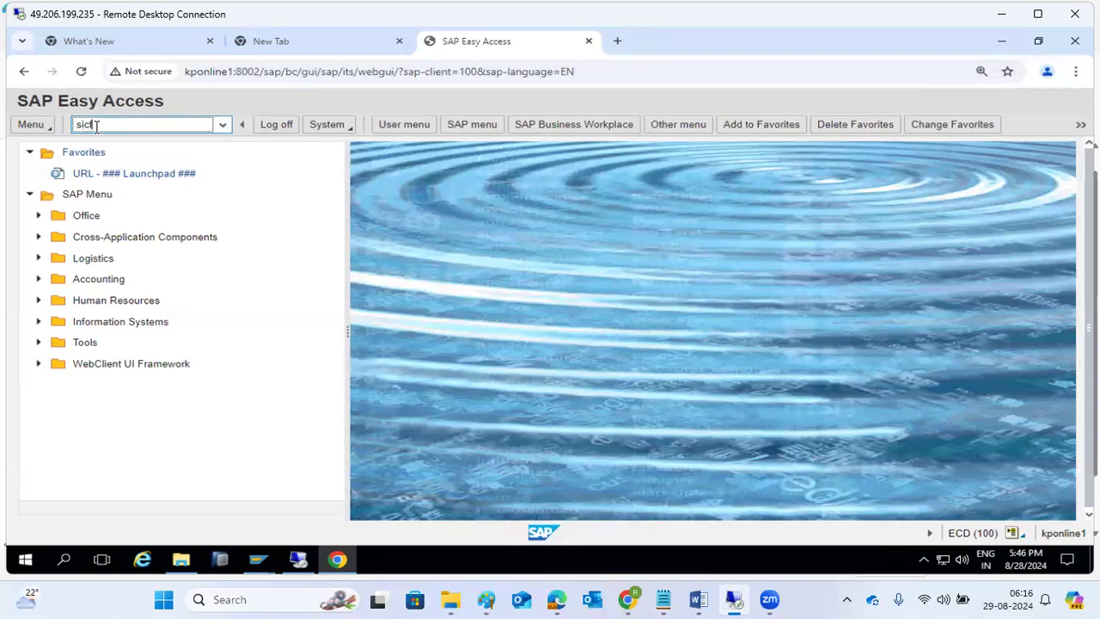
{"action": "mouse_move", "coordinate": [260, 563]}
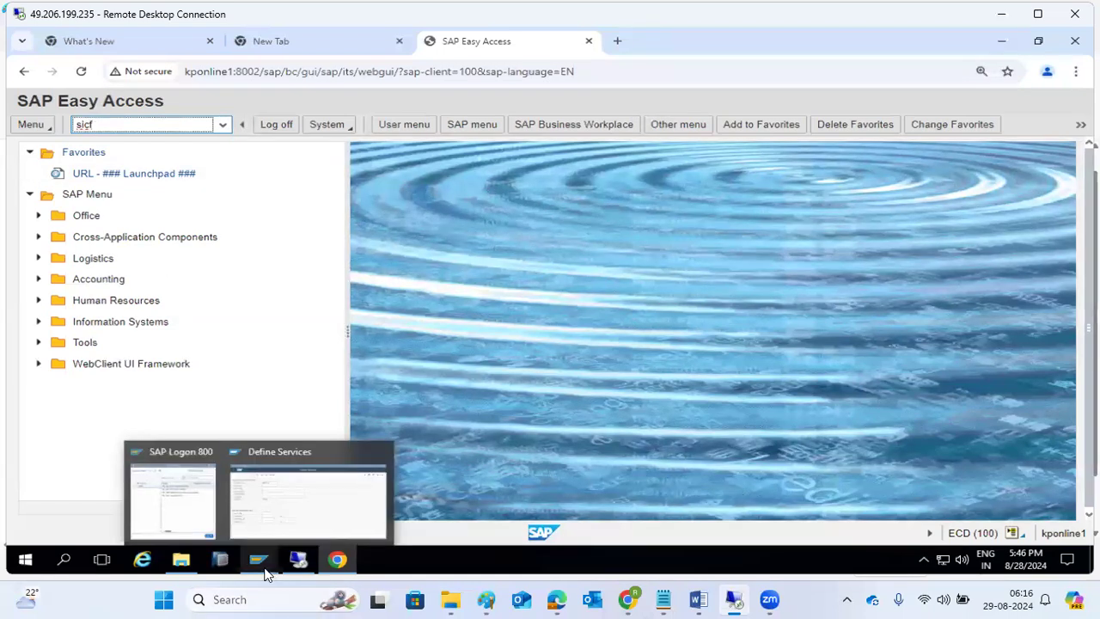
{"action": "left_click", "coordinate": [267, 539]}
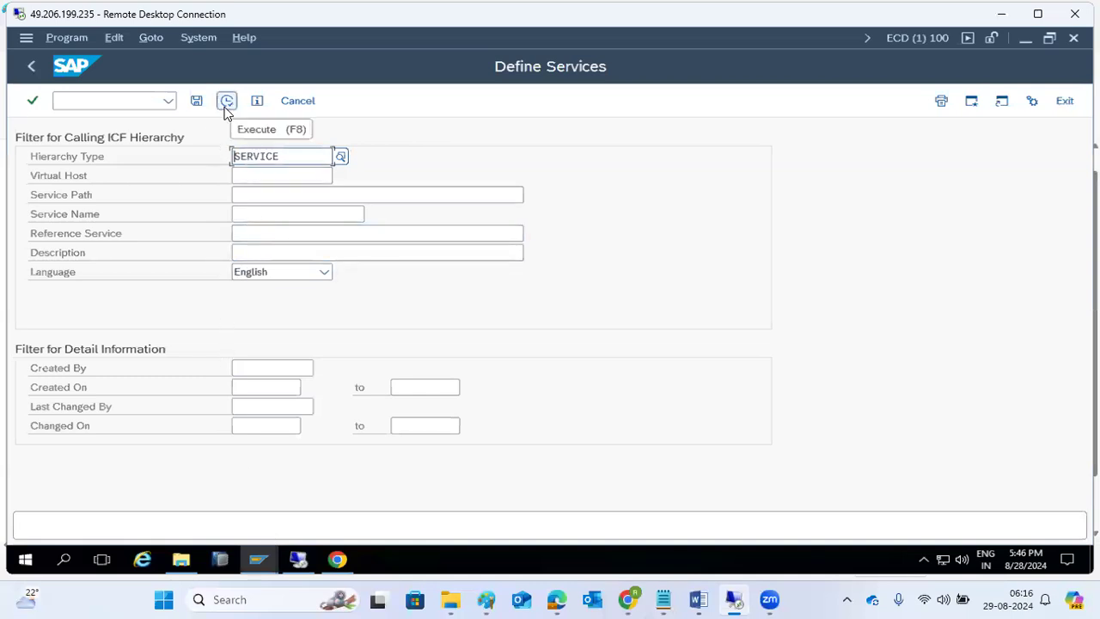
- Expand the service hierarchy down through default_host, sap and bc
{"action": "left_click", "coordinate": [250, 215]}
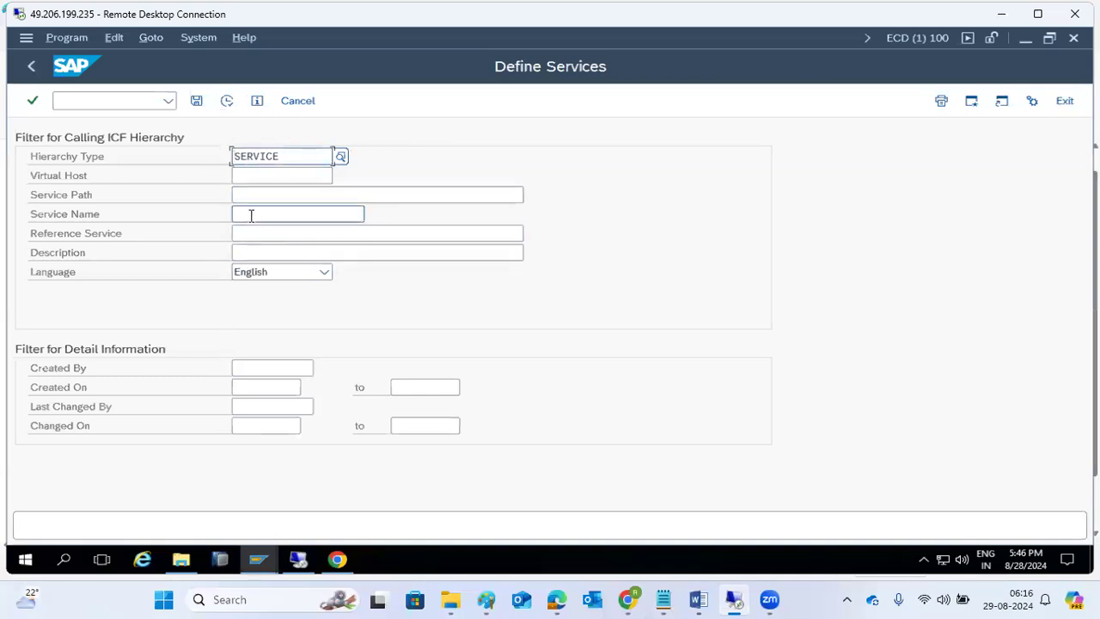
{"action": "left_click", "coordinate": [225, 102]}
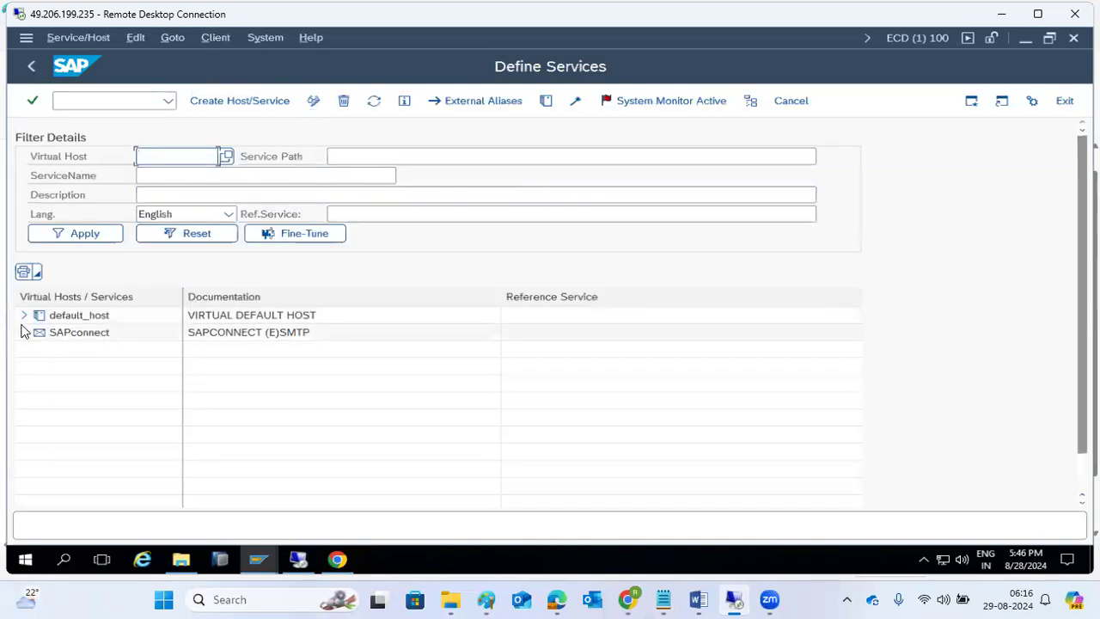
{"action": "left_click", "coordinate": [24, 315]}
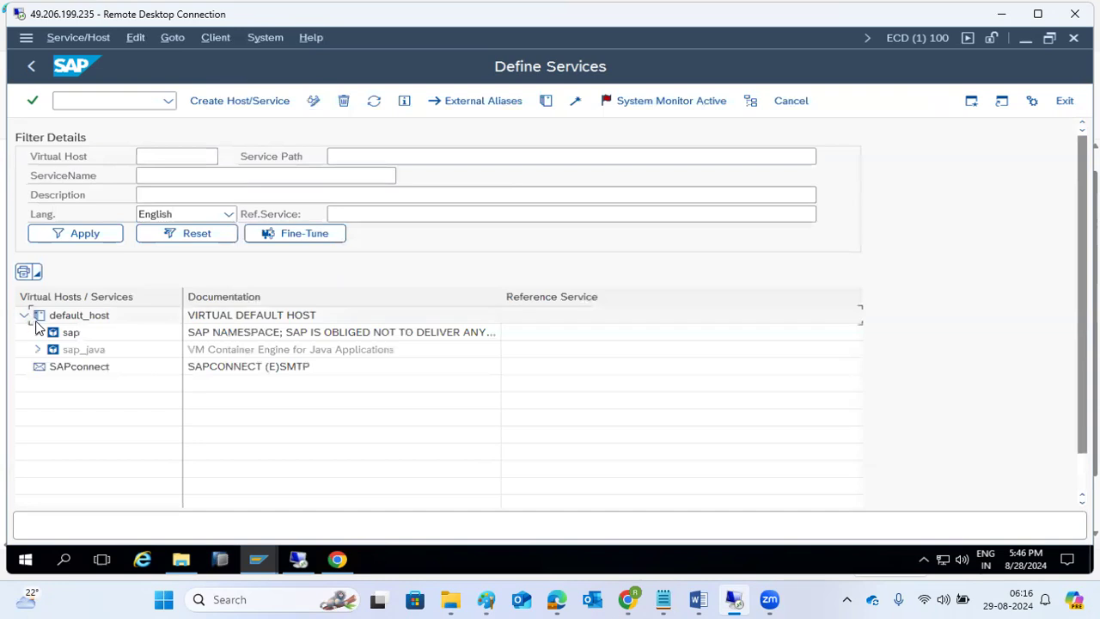
{"action": "left_click", "coordinate": [38, 332]}
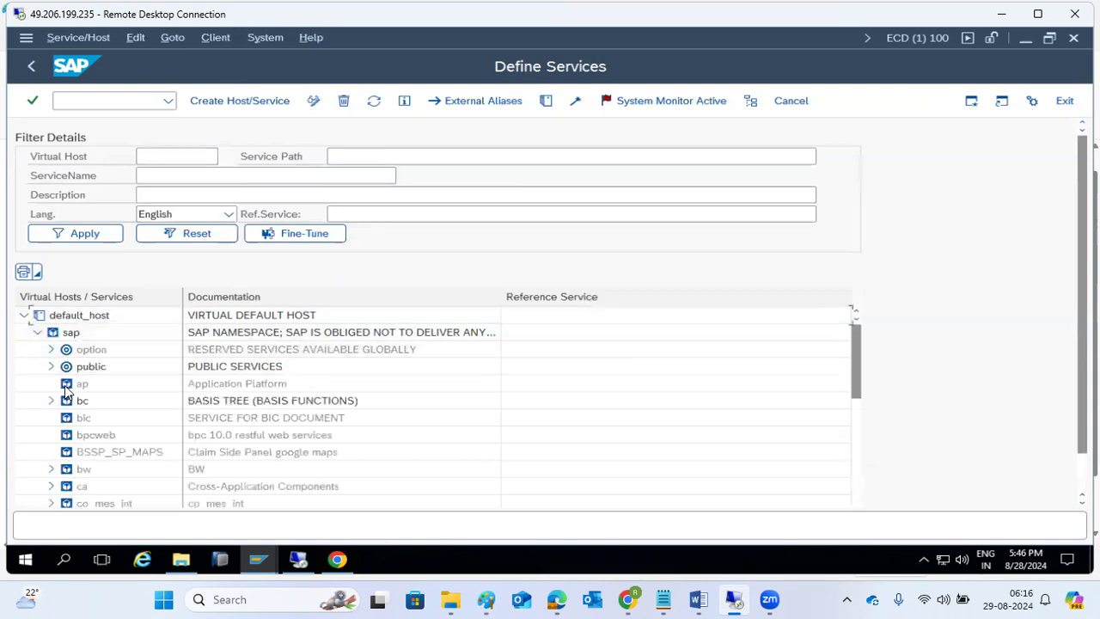
{"action": "left_click", "coordinate": [52, 402]}
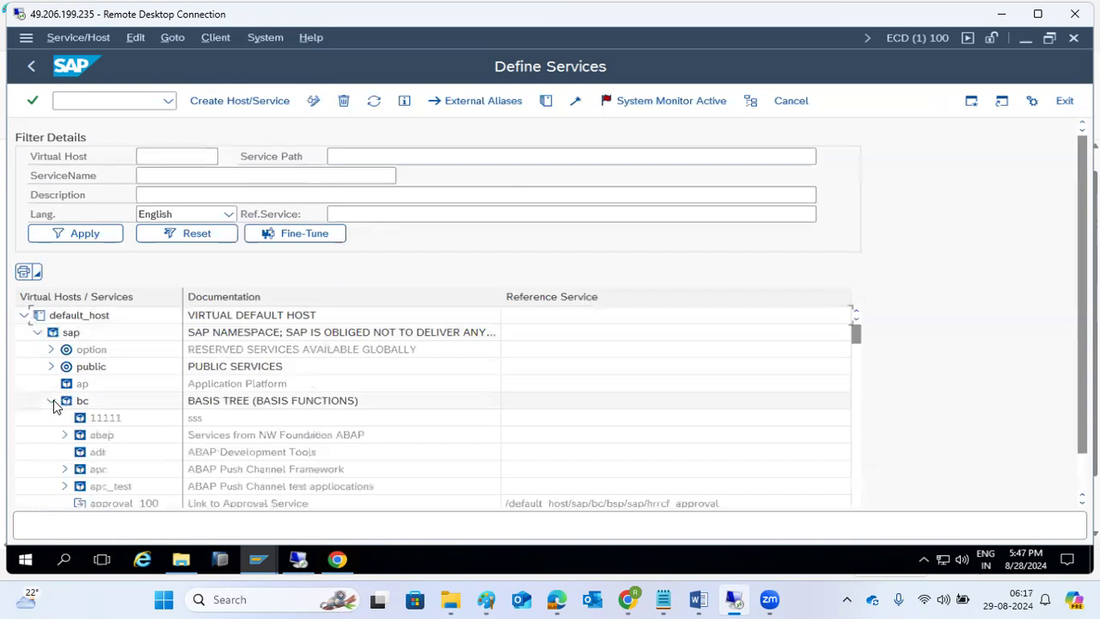
{"action": "scroll", "coordinate": [106, 434], "scroll_direction": "down", "scroll_amount": 10}
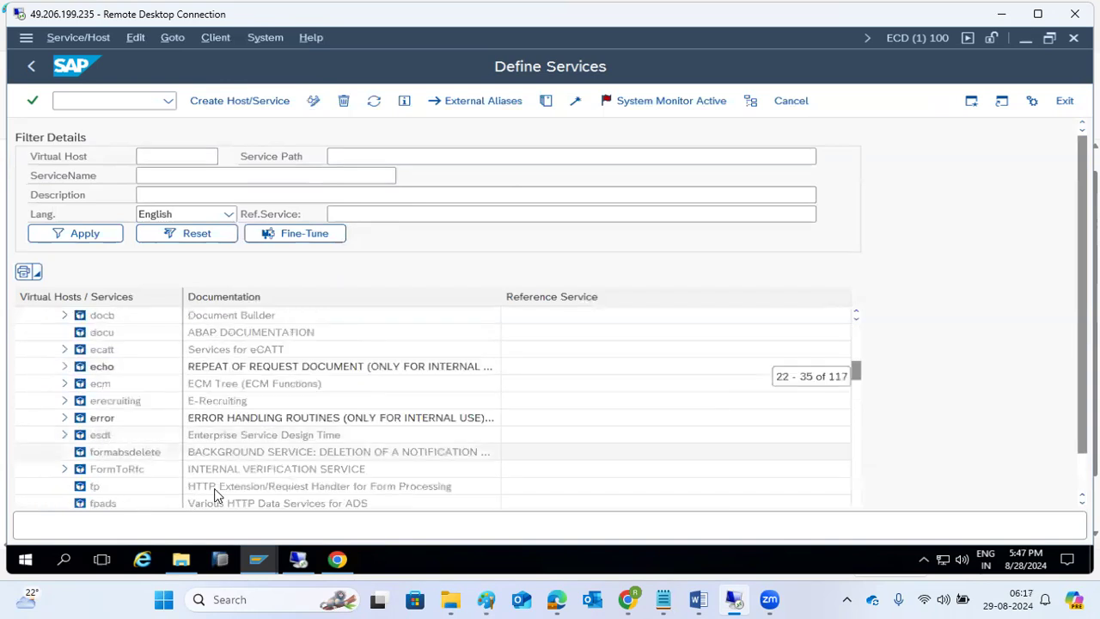
- Paste 'webgui' from the WebGUI address into the ServiceName filter
{"action": "left_click", "coordinate": [333, 561]}
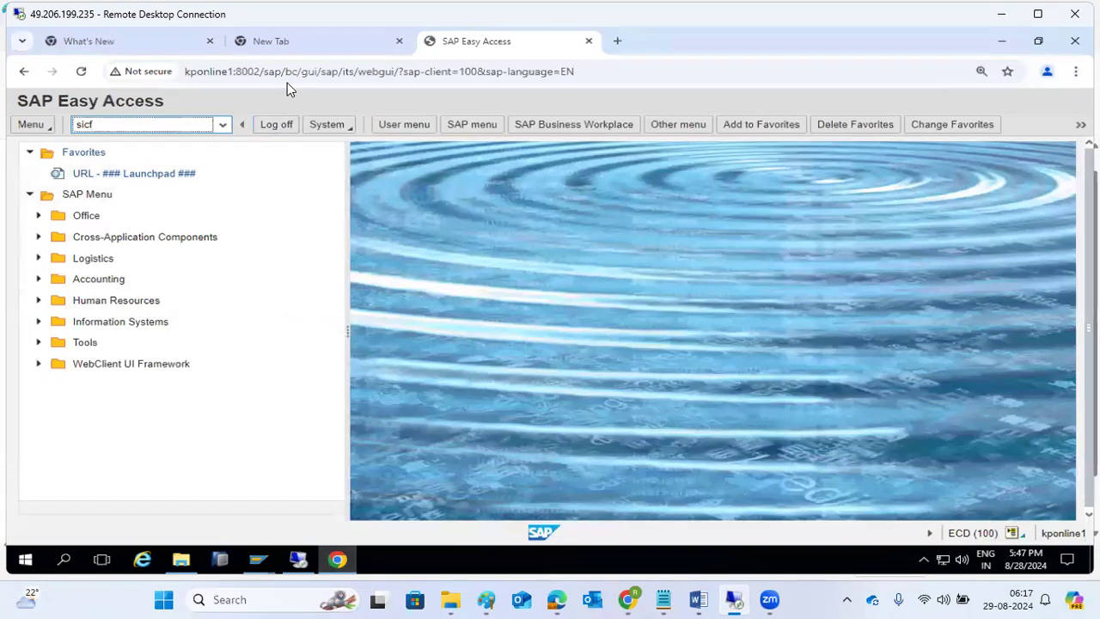
{"action": "left_click_drag", "start_coordinate": [361, 73], "coordinate": [396, 76]}
{"action": "key", "text": "ctrl+c"}
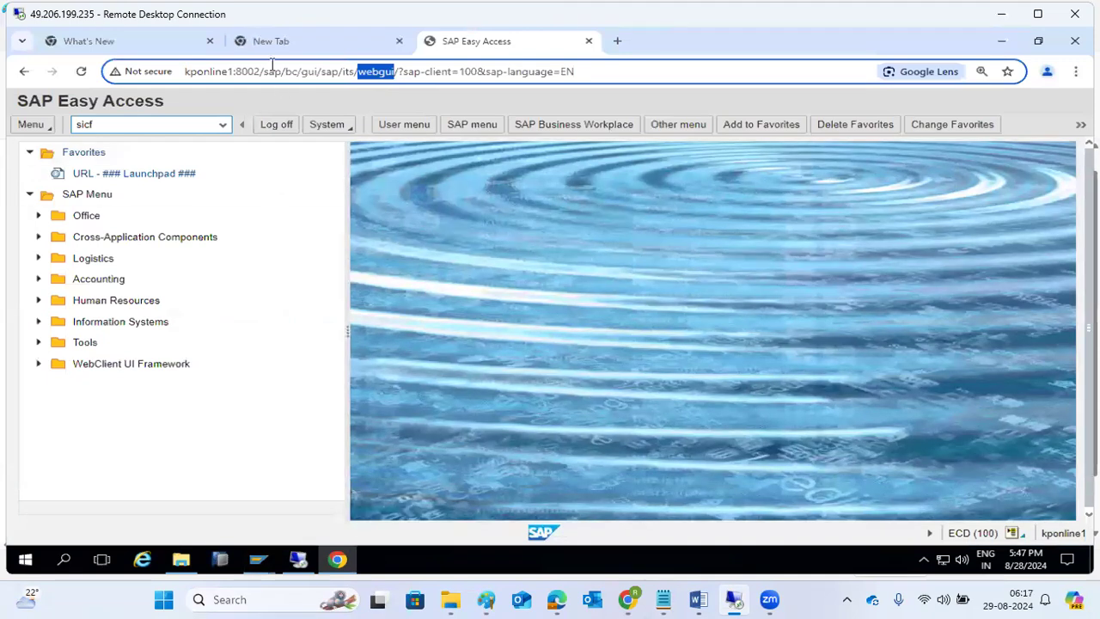
{"action": "left_click", "coordinate": [338, 560]}
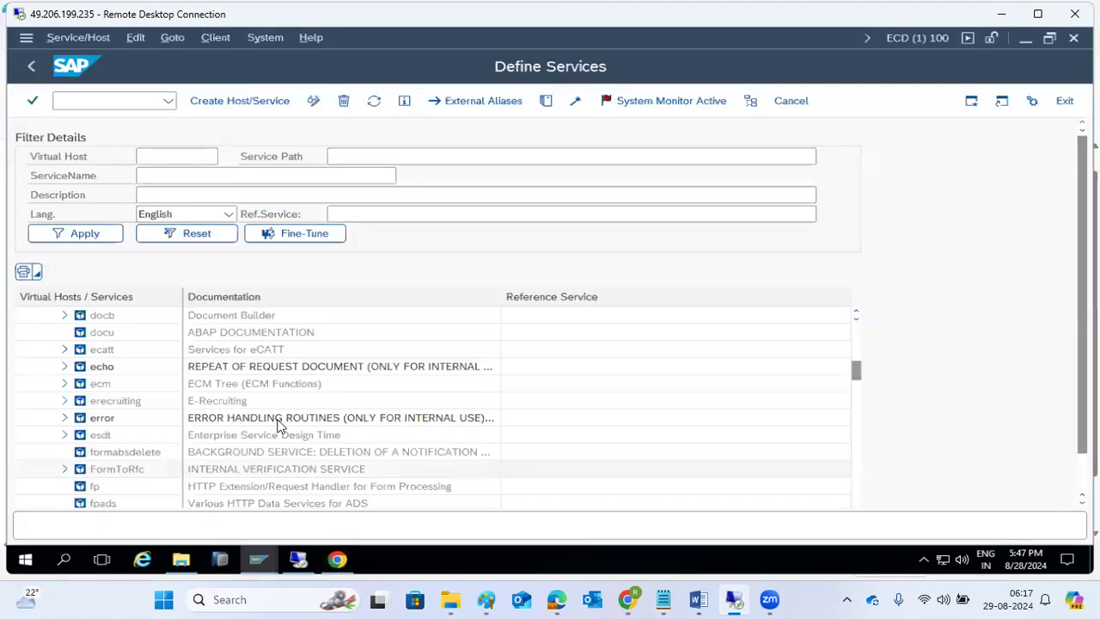
{"action": "left_click", "coordinate": [176, 177]}
{"action": "key", "text": "ctrl+v"}
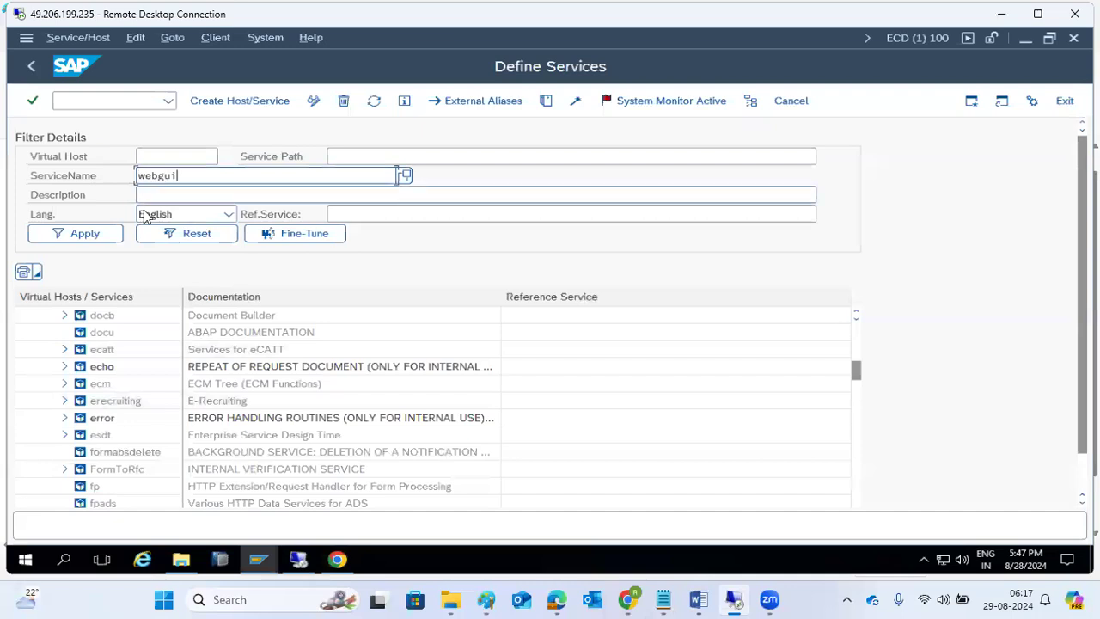
- Filter the tree on WEBGUI and deactivate the webgui service under /sap/bc/gui/sap/its
{"action": "left_click", "coordinate": [101, 236]}
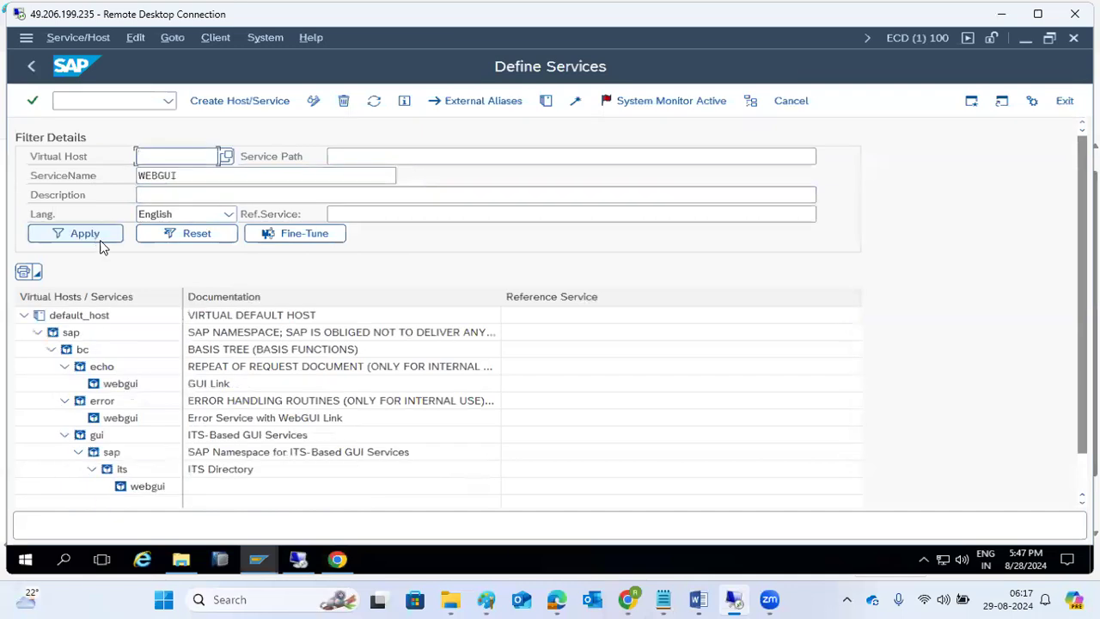
{"action": "left_click", "coordinate": [134, 492]}
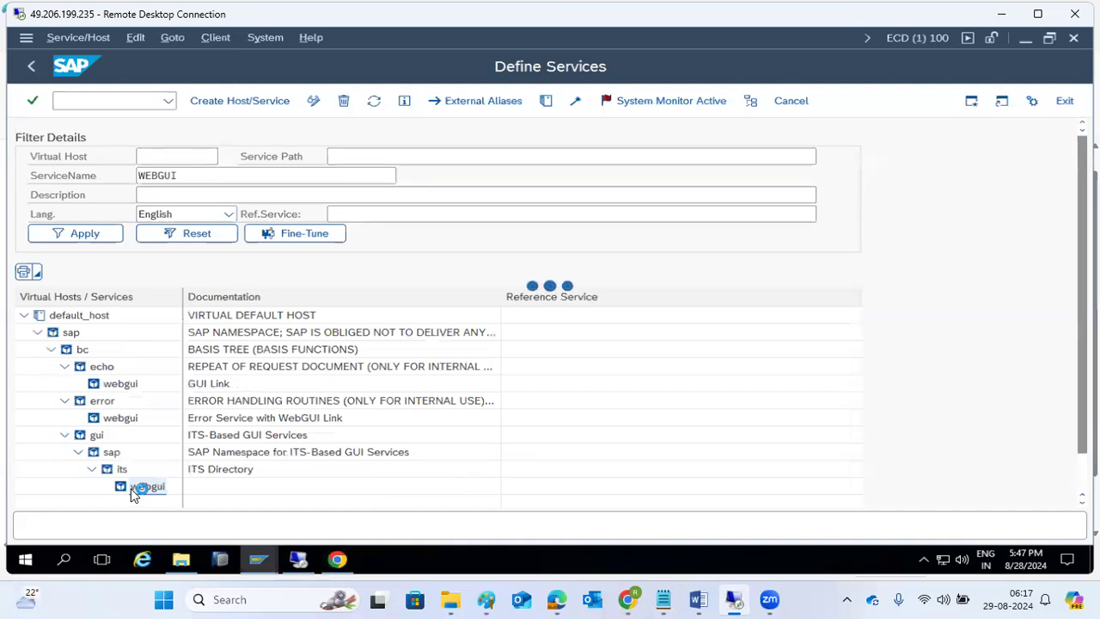
{"action": "right_click", "coordinate": [131, 489]}
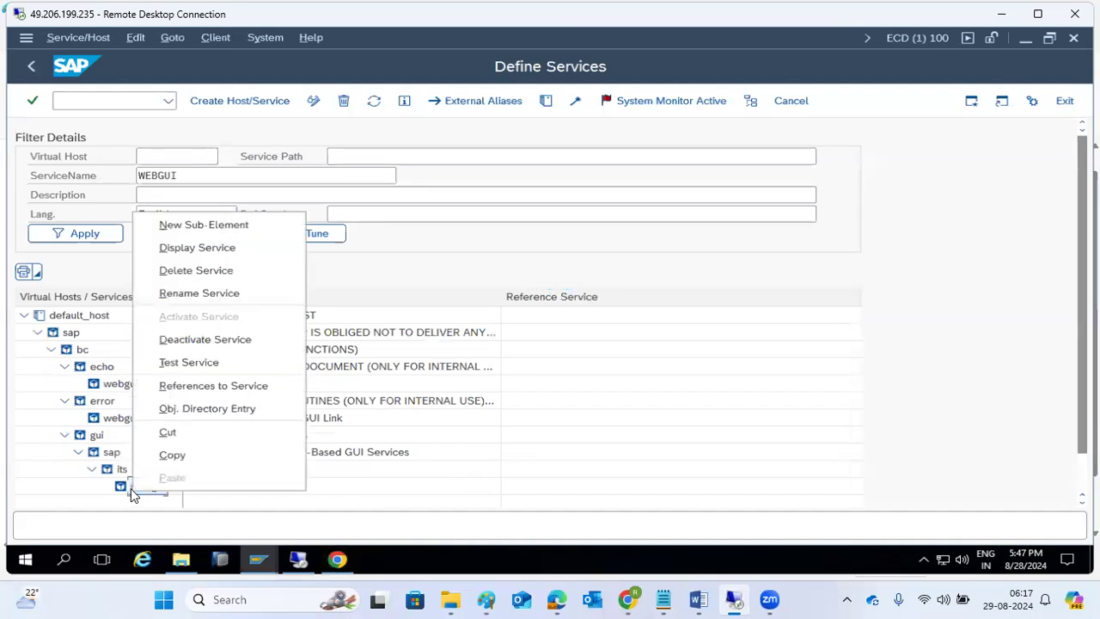
{"action": "left_click", "coordinate": [180, 341]}
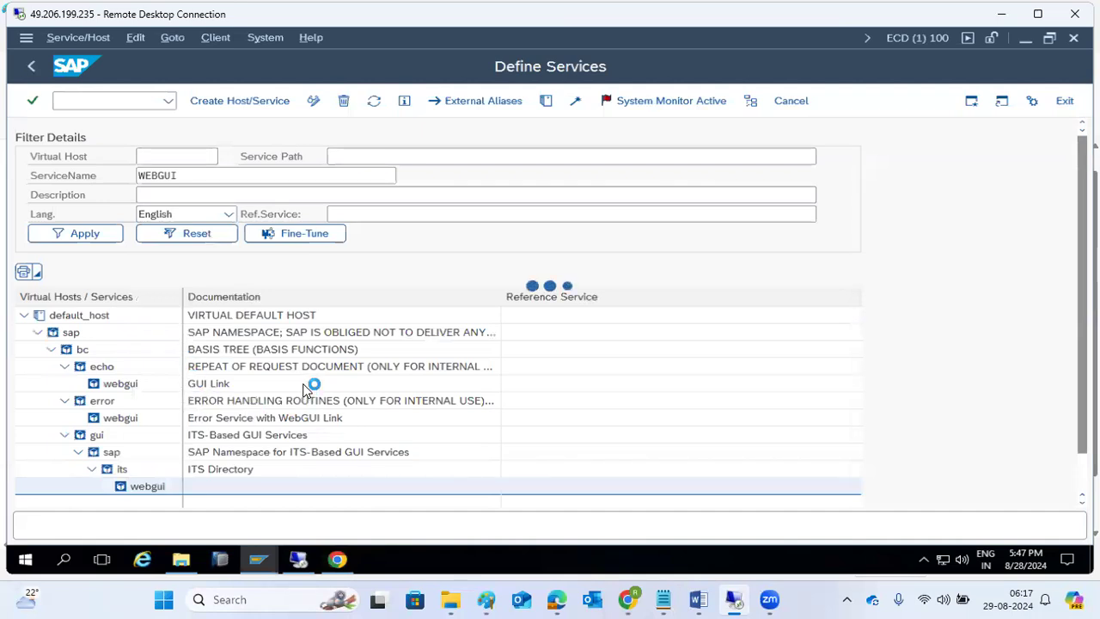
{"action": "left_click", "coordinate": [272, 364]}
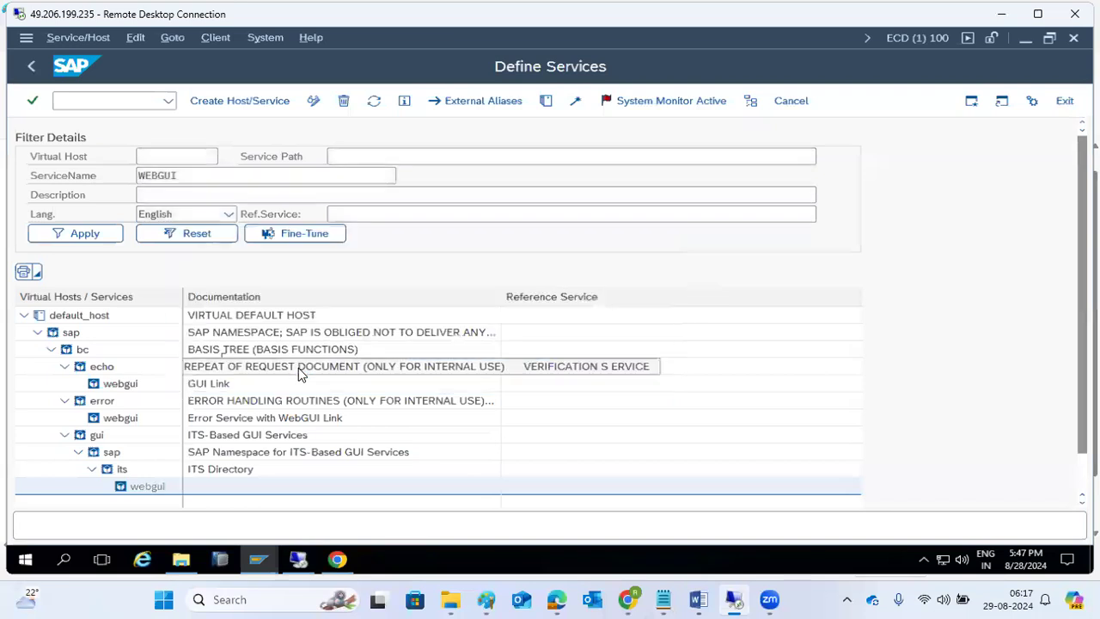
{"action": "left_click", "coordinate": [337, 559]}
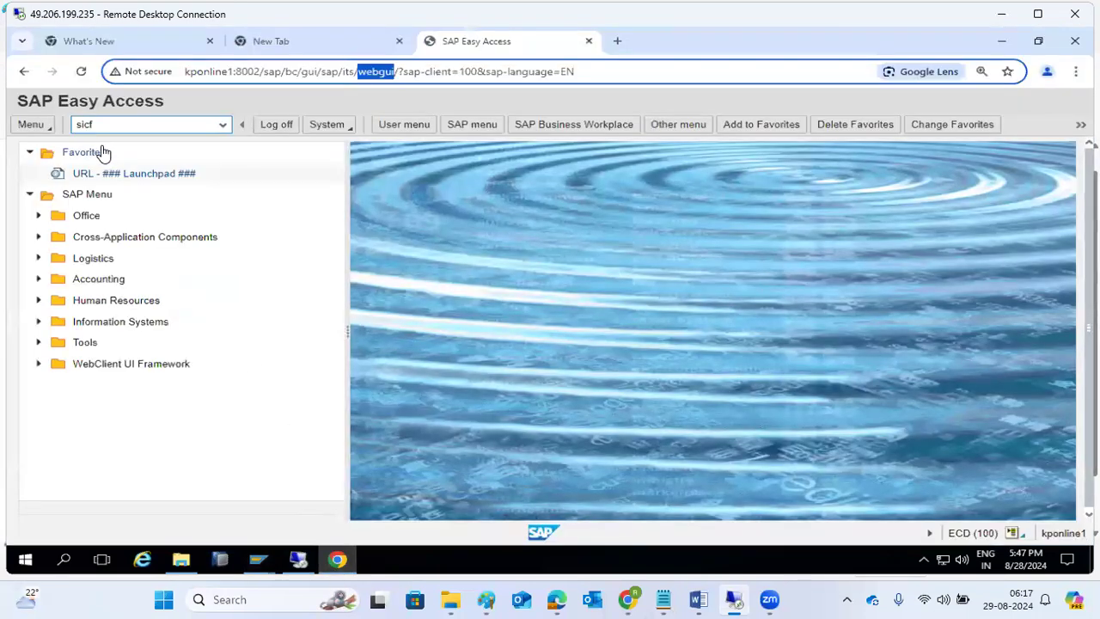
- Reload the WebGUI page, highlight its 403 Forbidden 'Service cannot be reached' error, then return to Define Services
{"action": "left_click", "coordinate": [80, 72]}
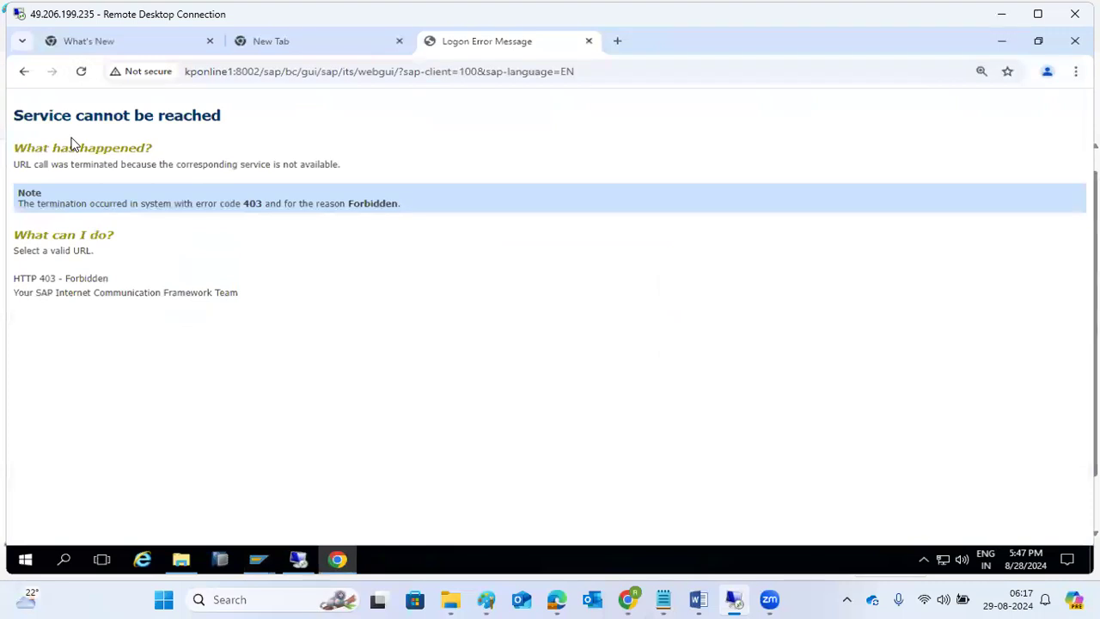
{"action": "left_click_drag", "start_coordinate": [40, 114], "coordinate": [290, 119]}
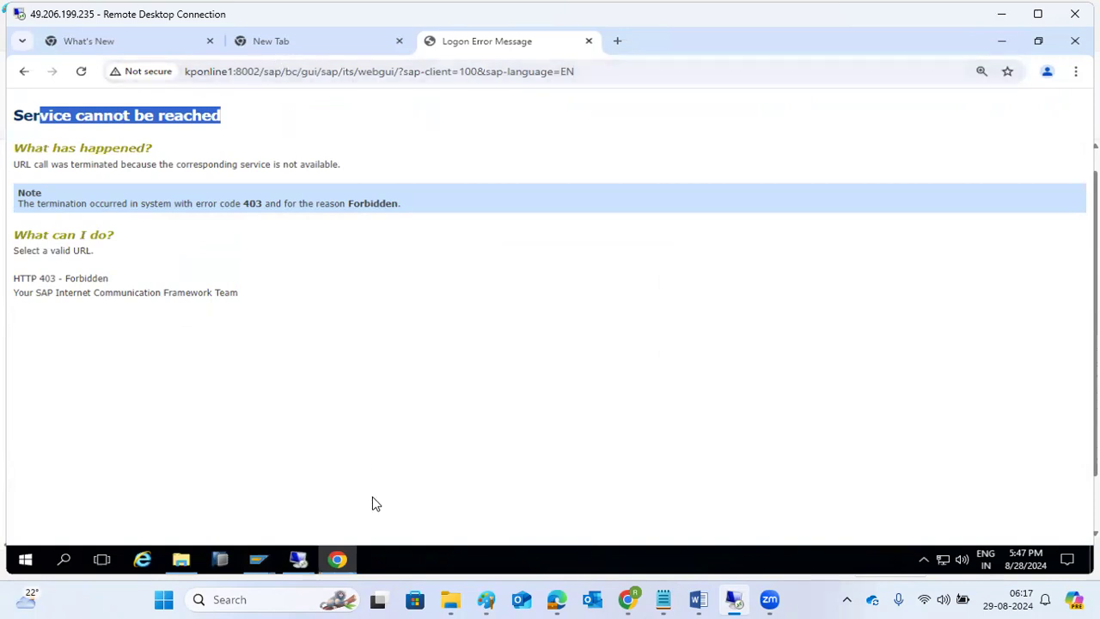
{"action": "left_click", "coordinate": [337, 563]}
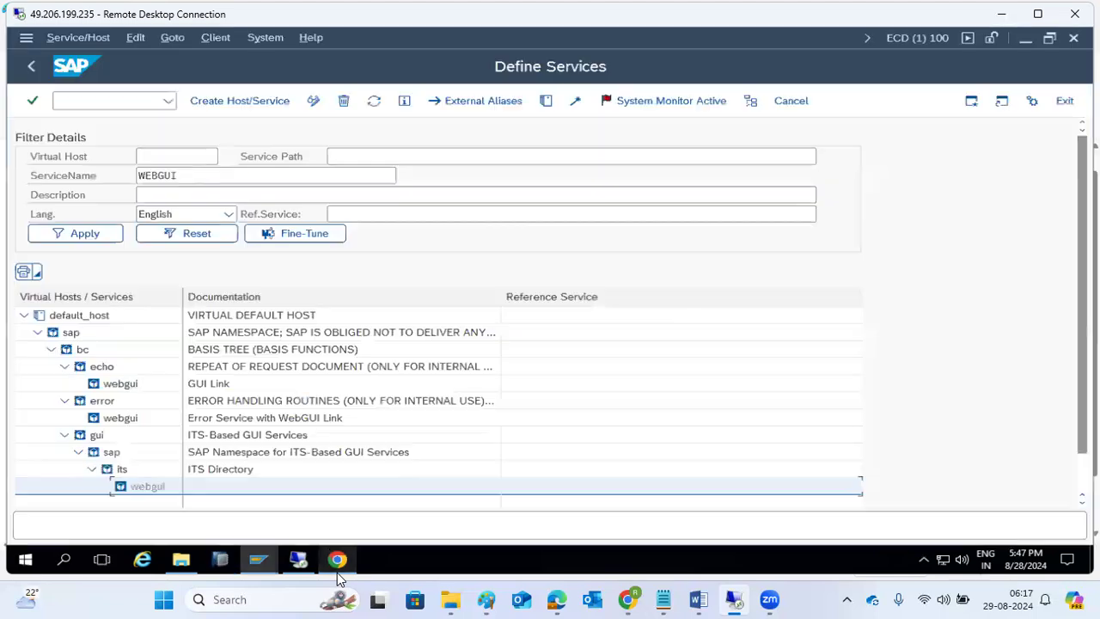
- Run Activate Service on the webgui node under sap/bc/gui/sap/its and confirm with Yes
{"action": "right_click", "coordinate": [134, 490]}
{"action": "left_click", "coordinate": [180, 312]}
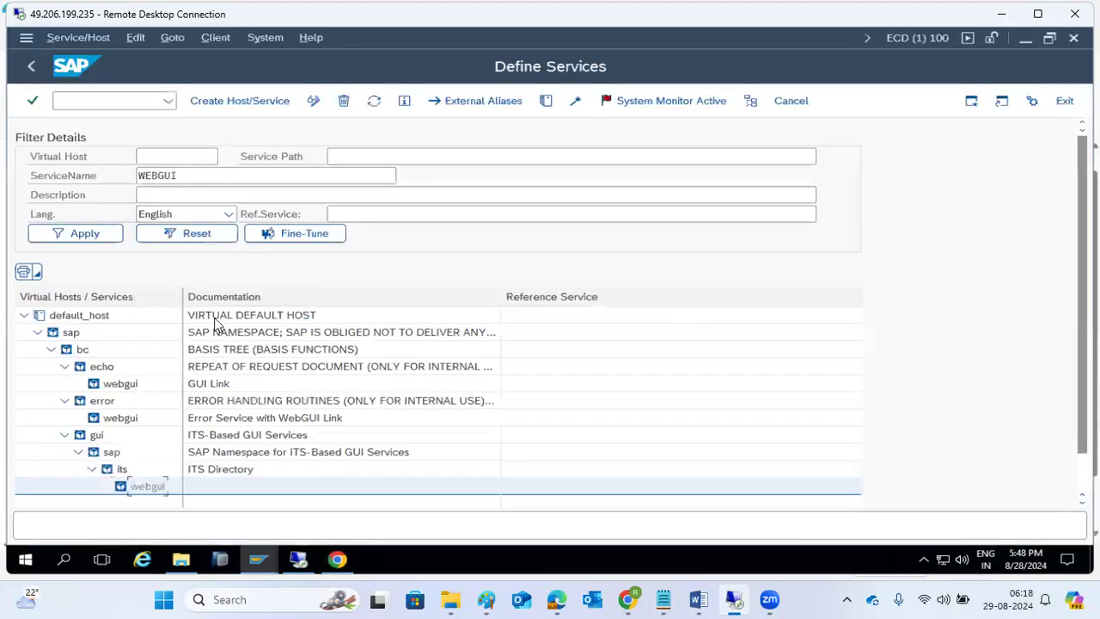
{"action": "left_click", "coordinate": [358, 367]}
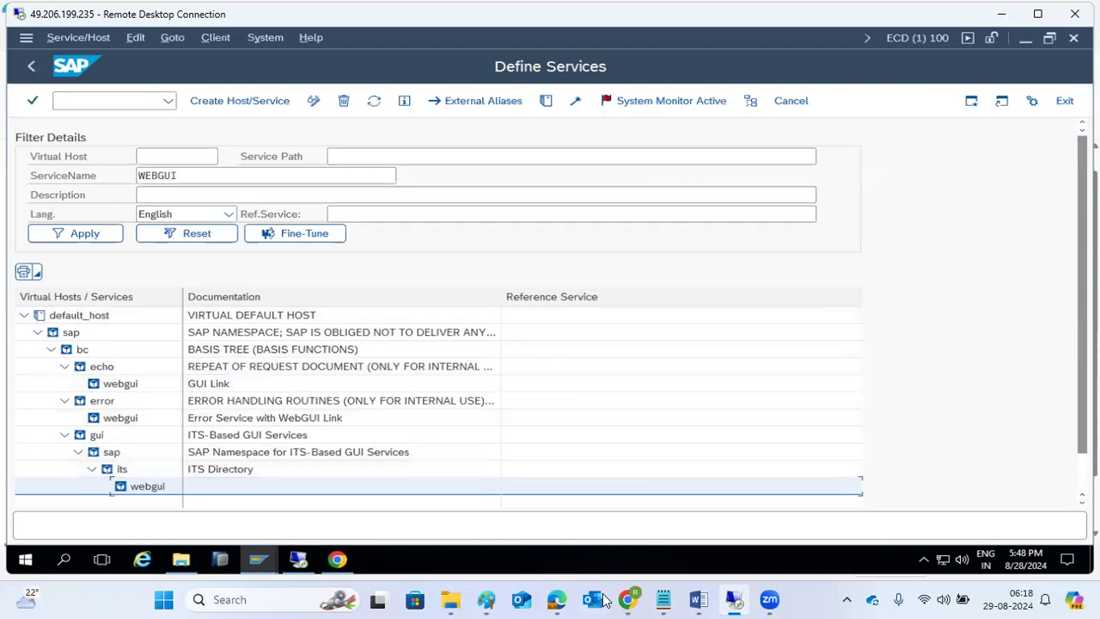
{"action": "mouse_move", "coordinate": [629, 599]}
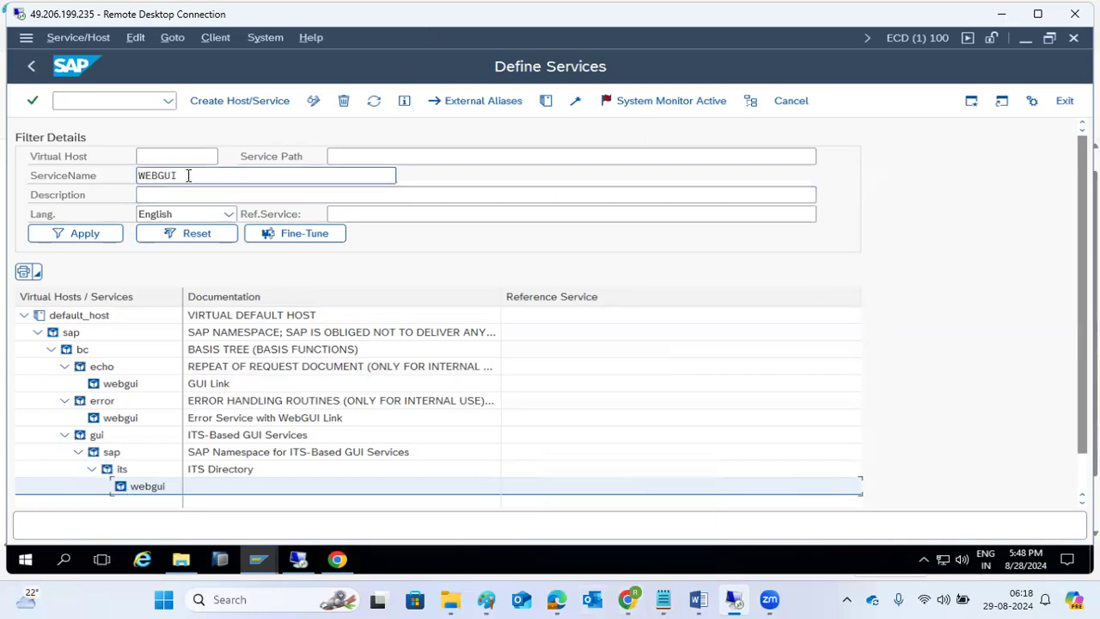
- Re-run the ICF selection without the WEBGUI filter and expand default_host, sap and EC
{"action": "left_click", "coordinate": [31, 67]}
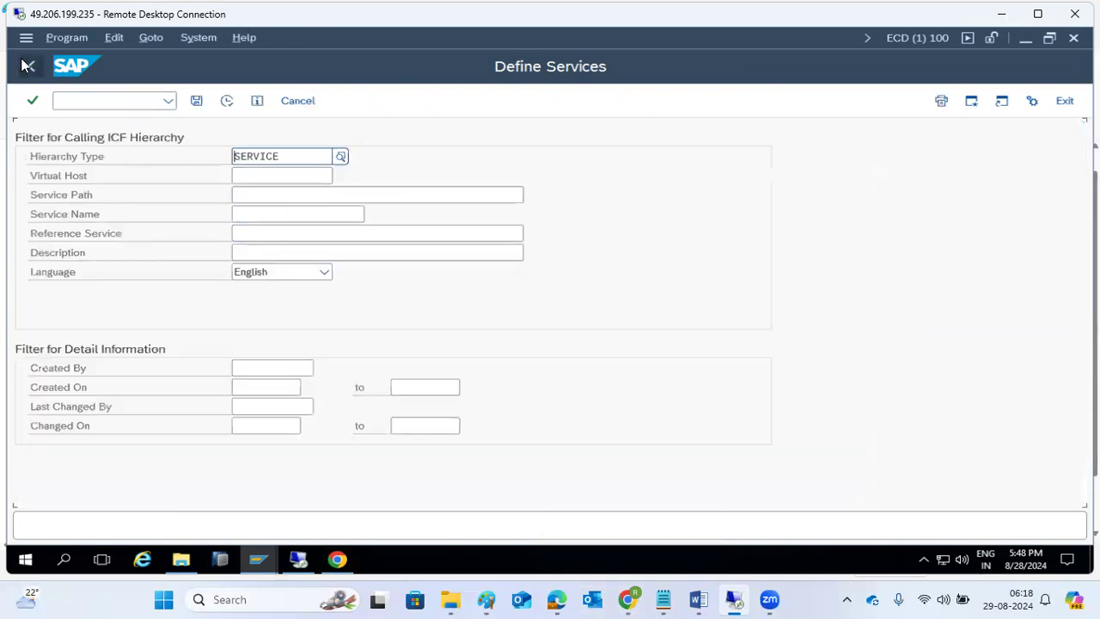
{"action": "left_click", "coordinate": [227, 101]}
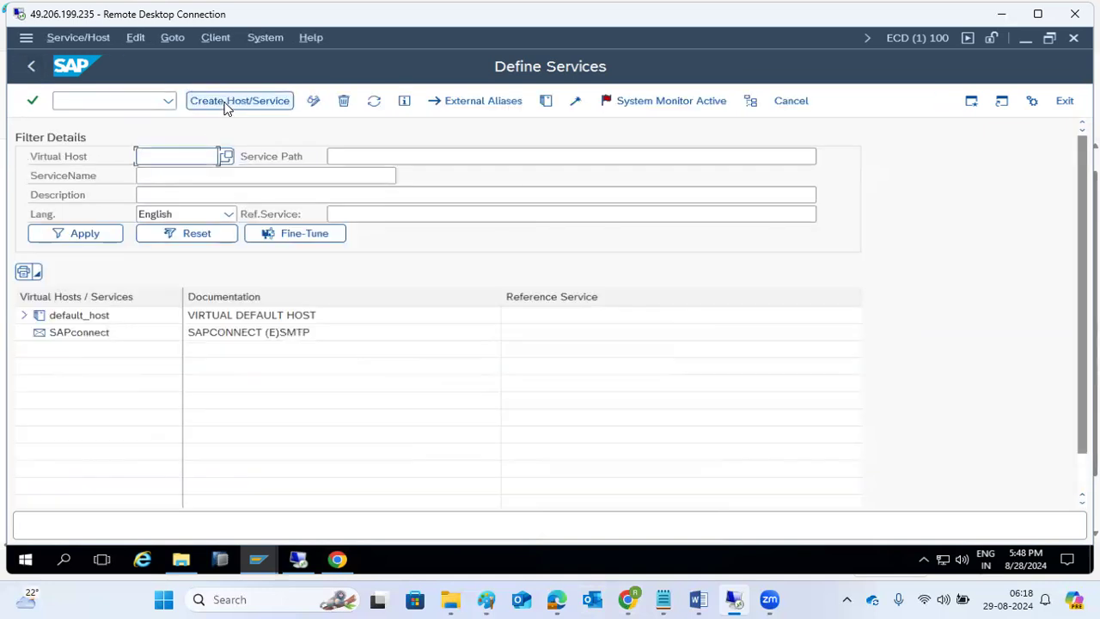
{"action": "left_click", "coordinate": [24, 315]}
{"action": "left_click", "coordinate": [38, 333]}
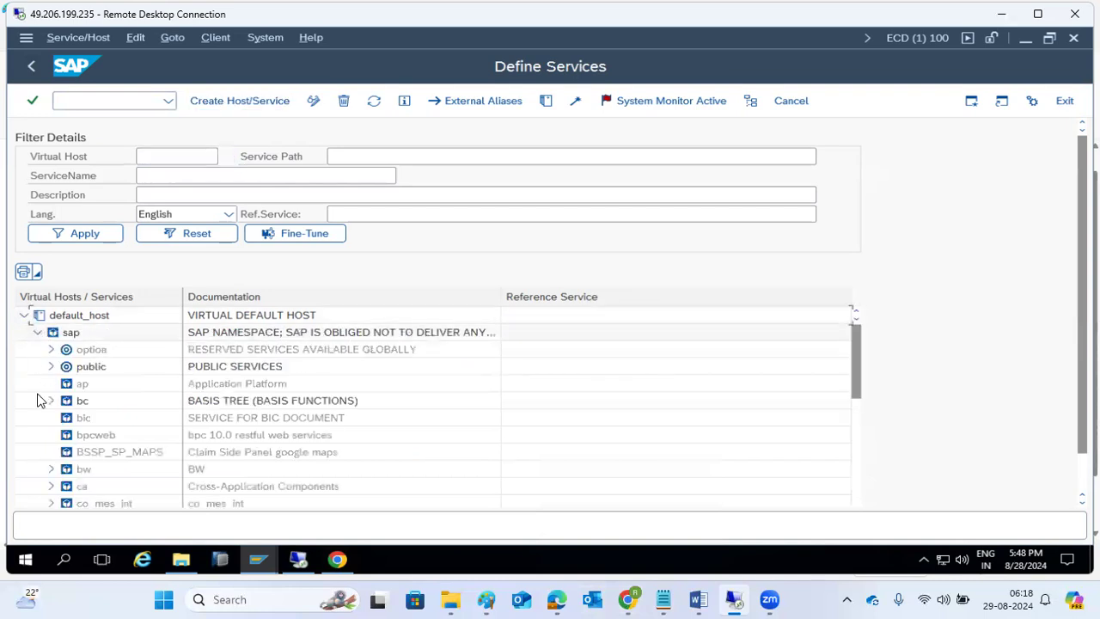
{"action": "scroll", "coordinate": [41, 404], "scroll_direction": "down", "scroll_amount": 5}
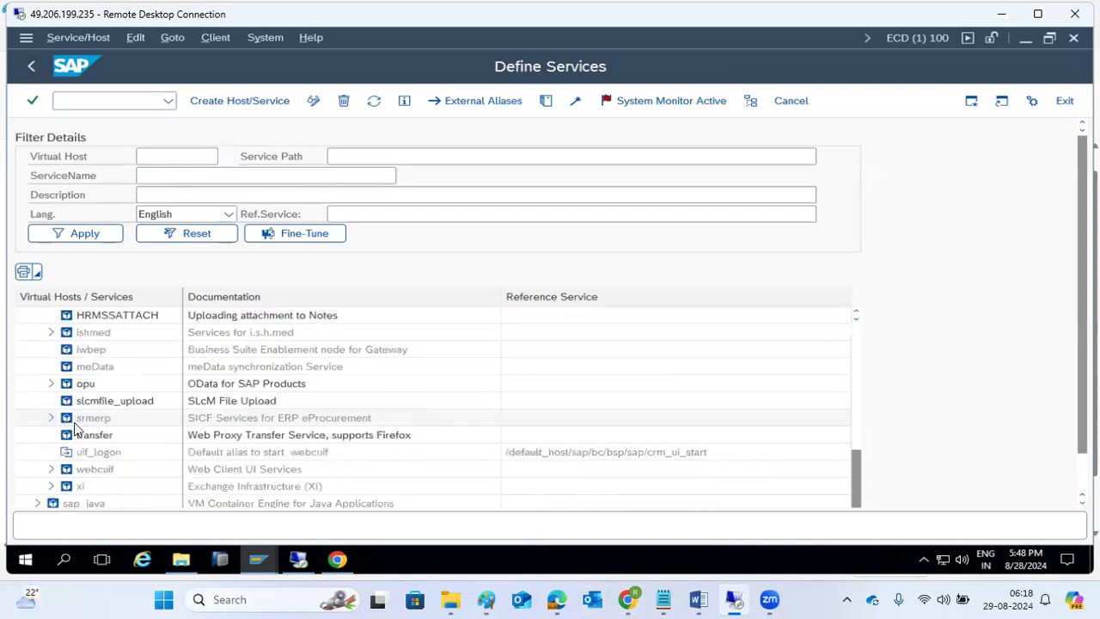
{"action": "scroll", "coordinate": [73, 455], "scroll_direction": "up", "scroll_amount": 3}
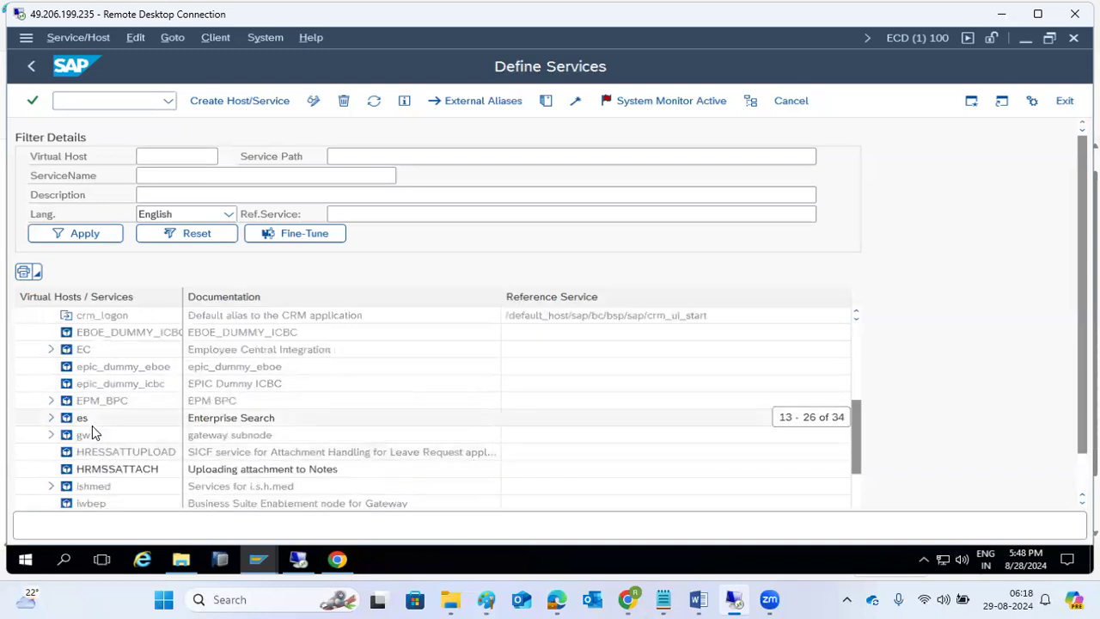
{"action": "left_click", "coordinate": [51, 350]}
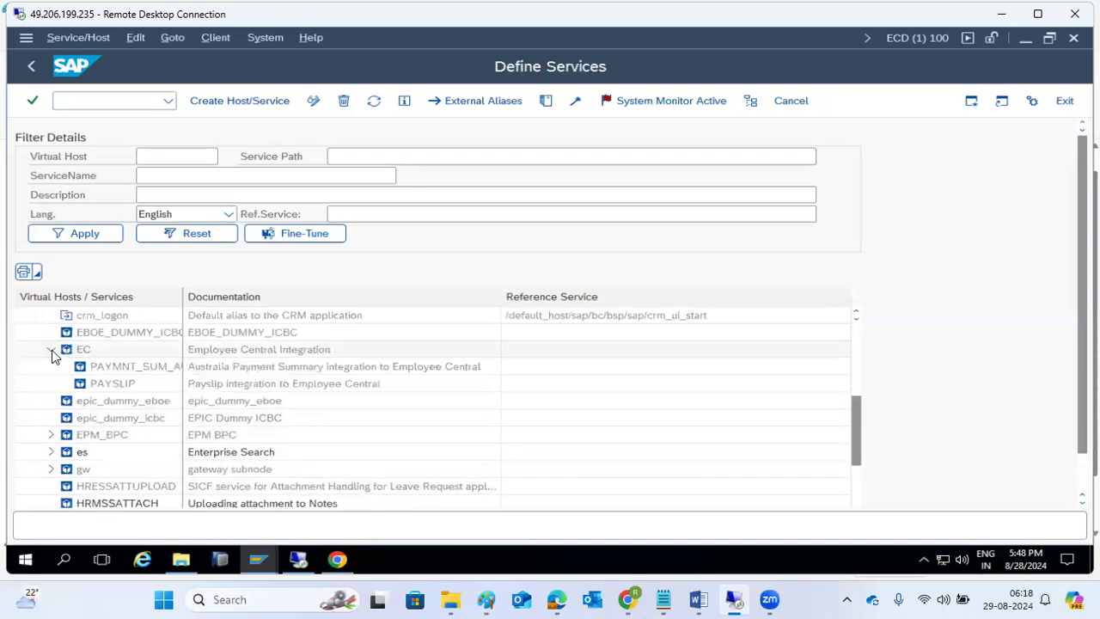
- Activate the EC services PAYSLIP and PAYMNT_SUM_AU, confirming each activation
{"action": "right_click", "coordinate": [110, 391]}
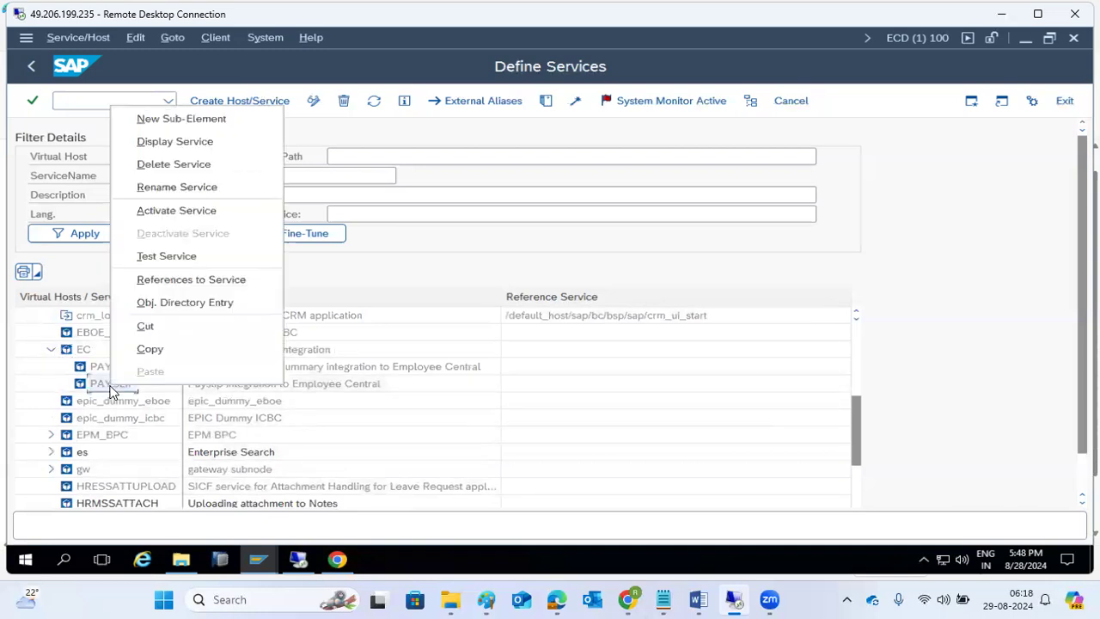
{"action": "left_click", "coordinate": [150, 217]}
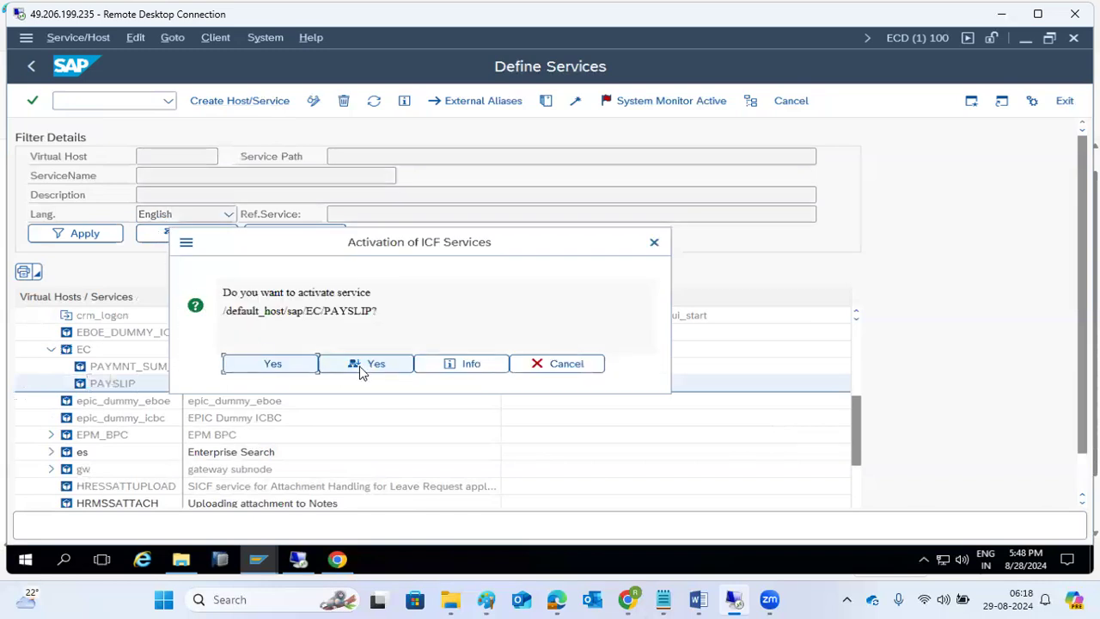
{"action": "left_click", "coordinate": [371, 365]}
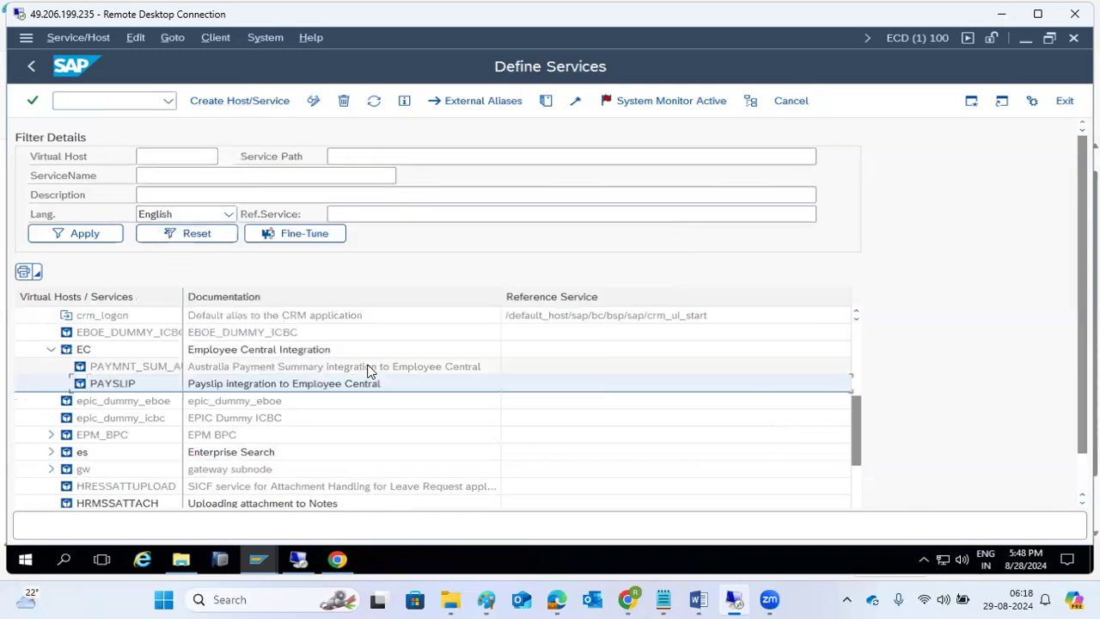
{"action": "left_click", "coordinate": [117, 370]}
{"action": "right_click", "coordinate": [117, 370]}
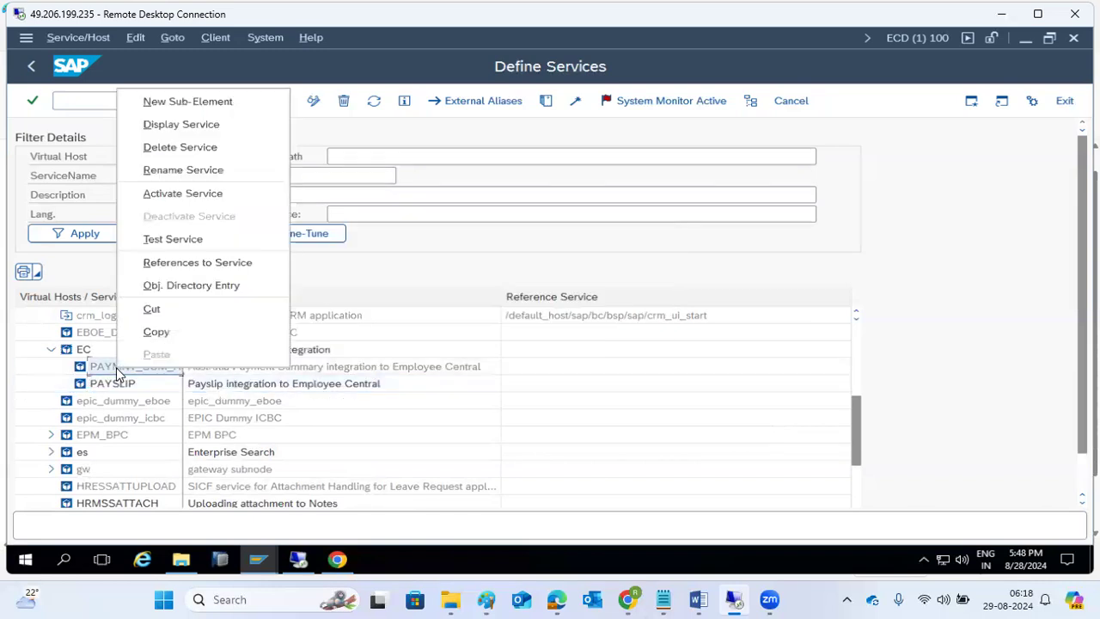
{"action": "left_click", "coordinate": [168, 195]}
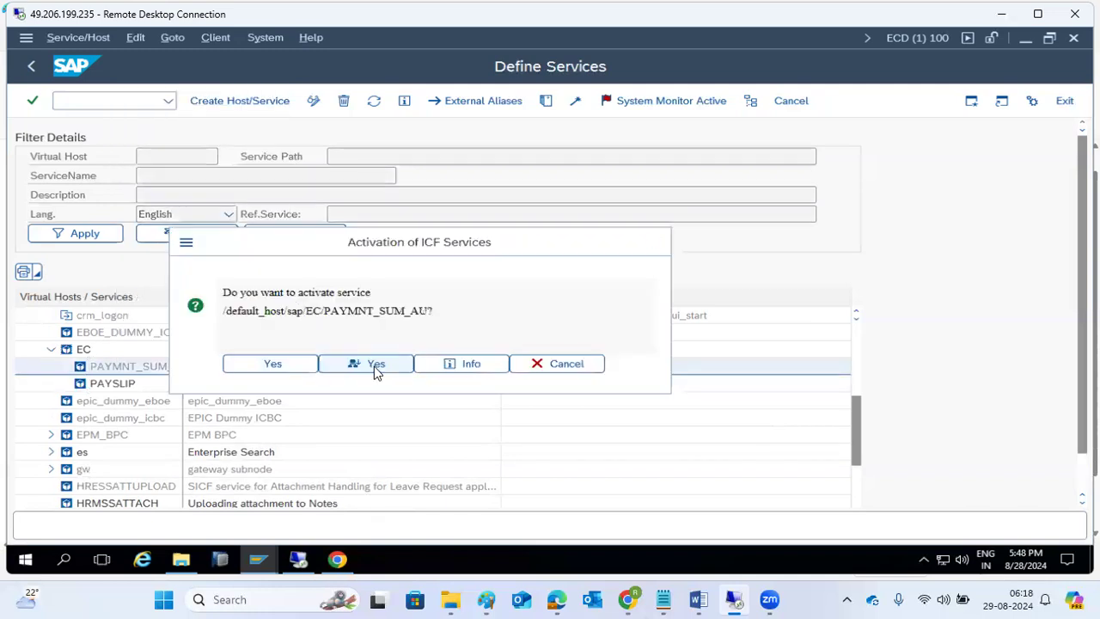
{"action": "left_click", "coordinate": [373, 365]}
- Launch a browser test of the PAYSLIP service
{"action": "left_click", "coordinate": [119, 384]}
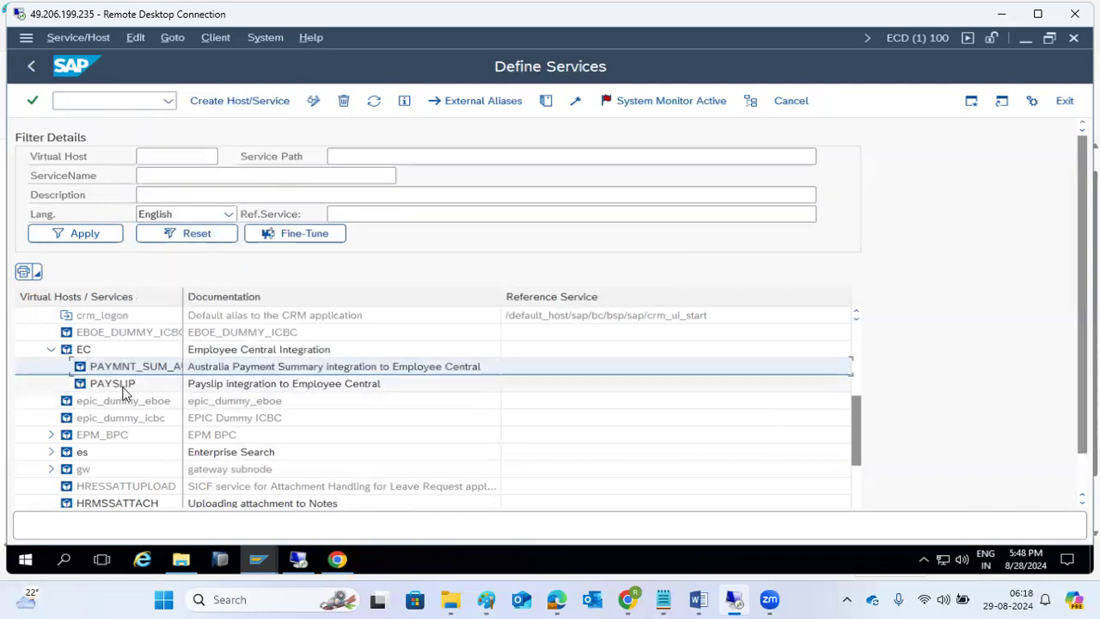
{"action": "right_click", "coordinate": [123, 392]}
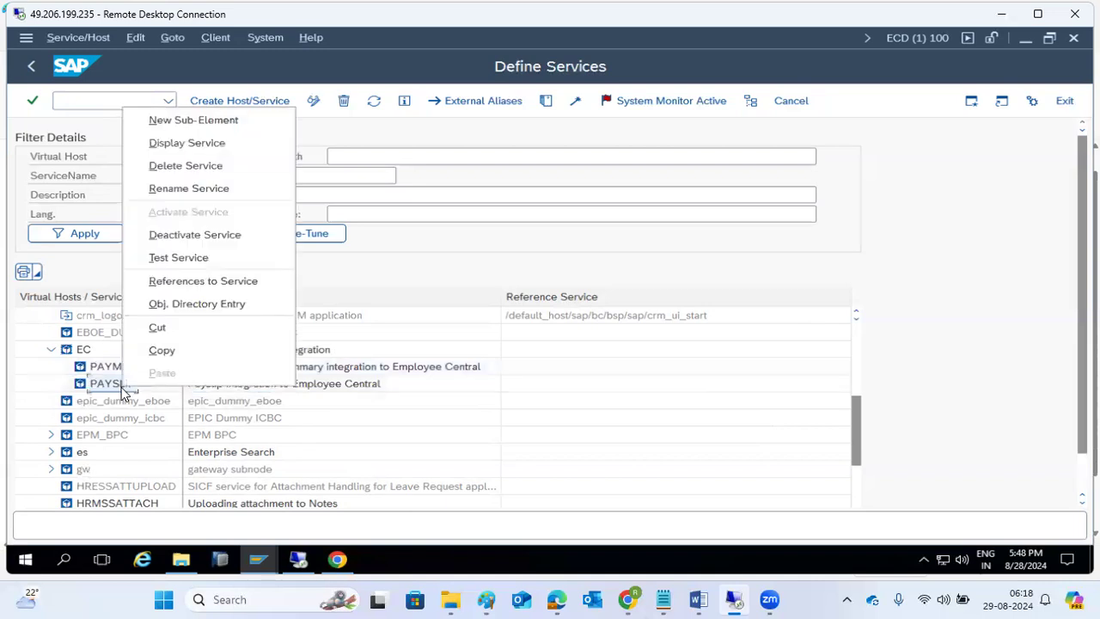
{"action": "left_click", "coordinate": [169, 261]}
- Let the PAYSLIP test URL open, review its system-error page, close that tab and minimise Chrome
{"action": "left_click", "coordinate": [334, 329]}
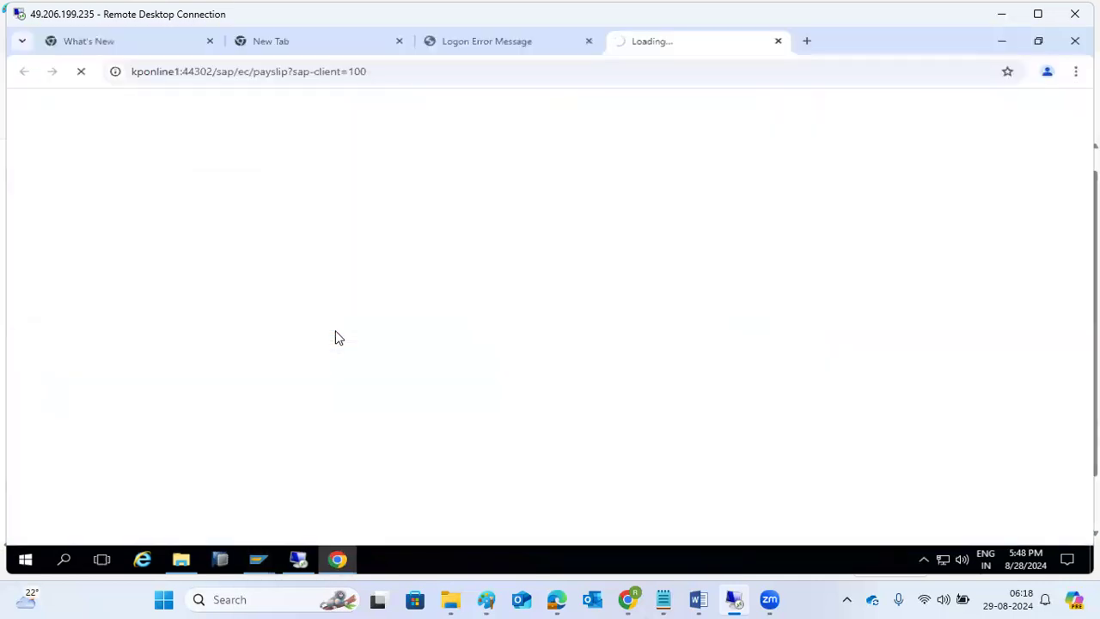
{"action": "left_click", "coordinate": [508, 42]}
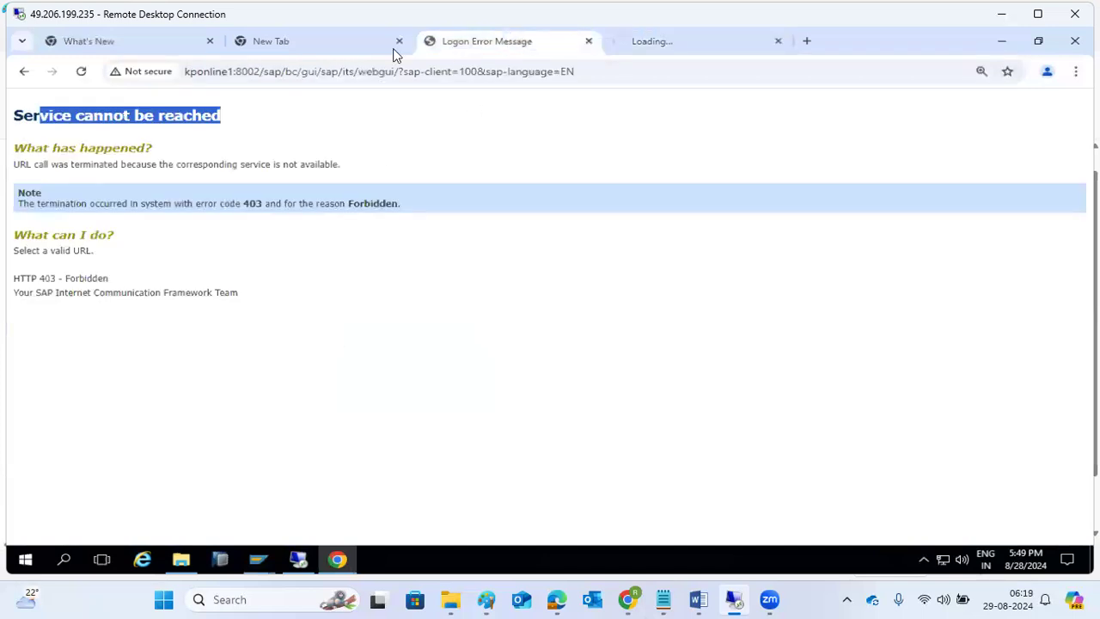
{"action": "left_click", "coordinate": [82, 72]}
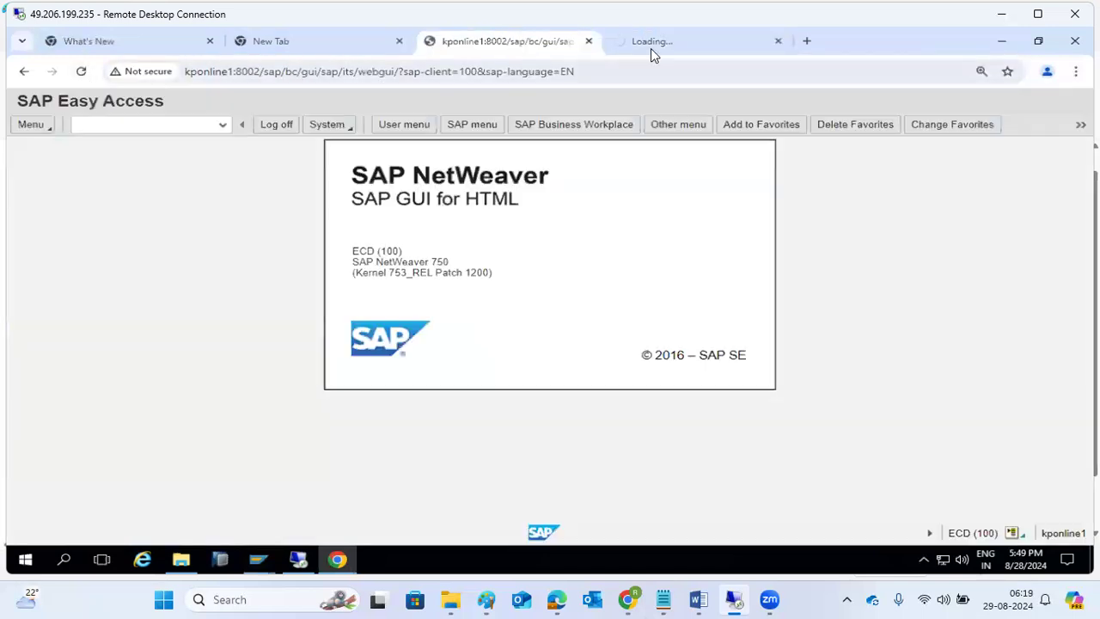
{"action": "left_click", "coordinate": [676, 41]}
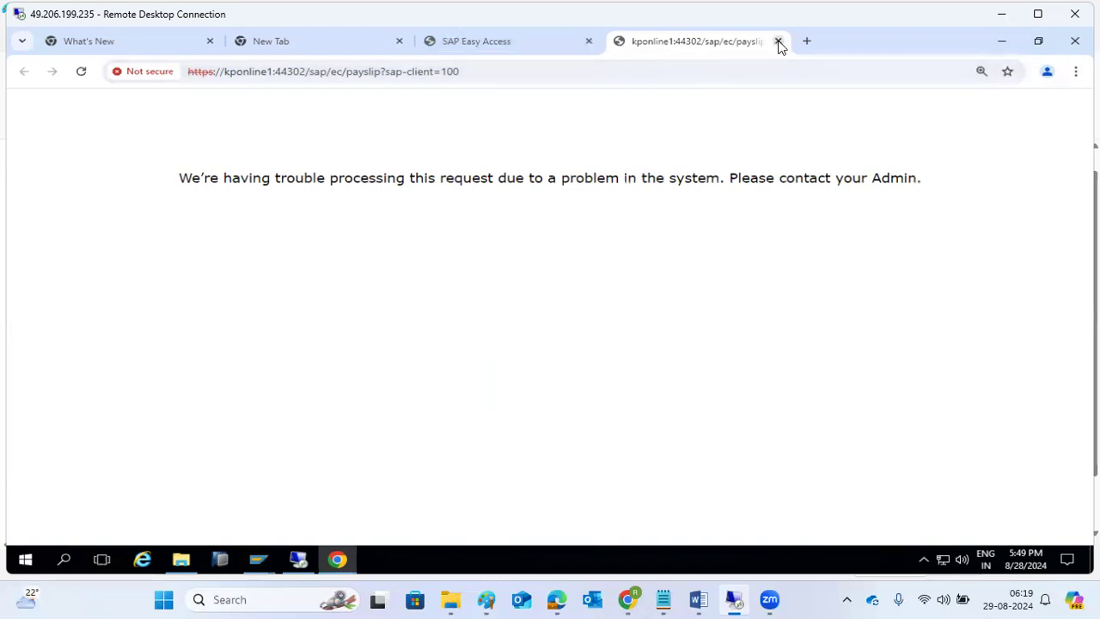
{"action": "left_click_drag", "start_coordinate": [369, 183], "coordinate": [595, 181]}
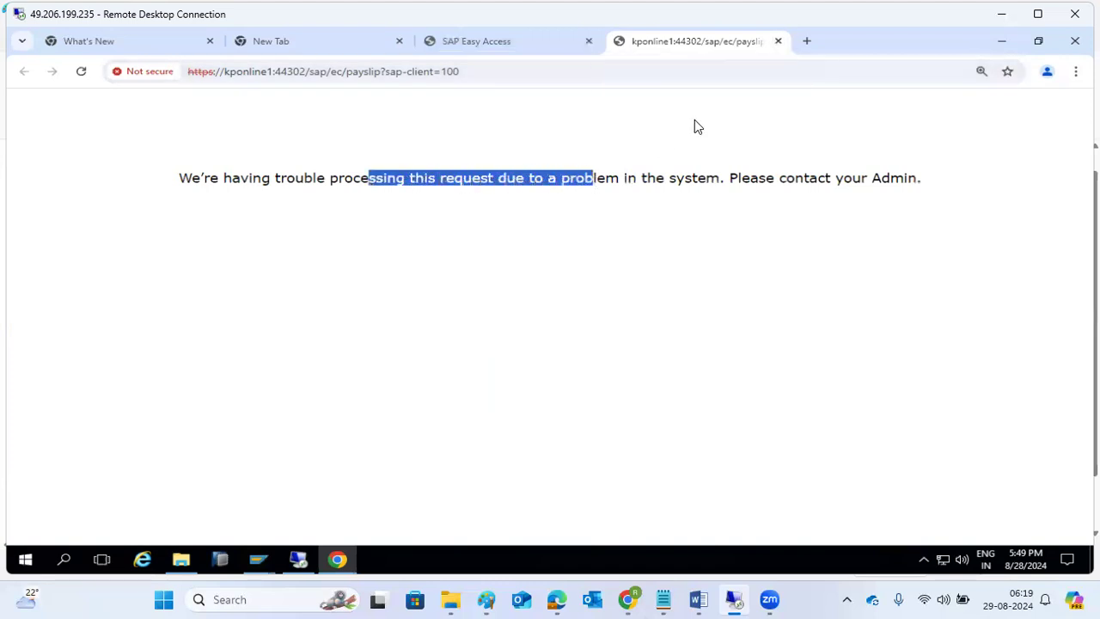
{"action": "left_click", "coordinate": [778, 41]}
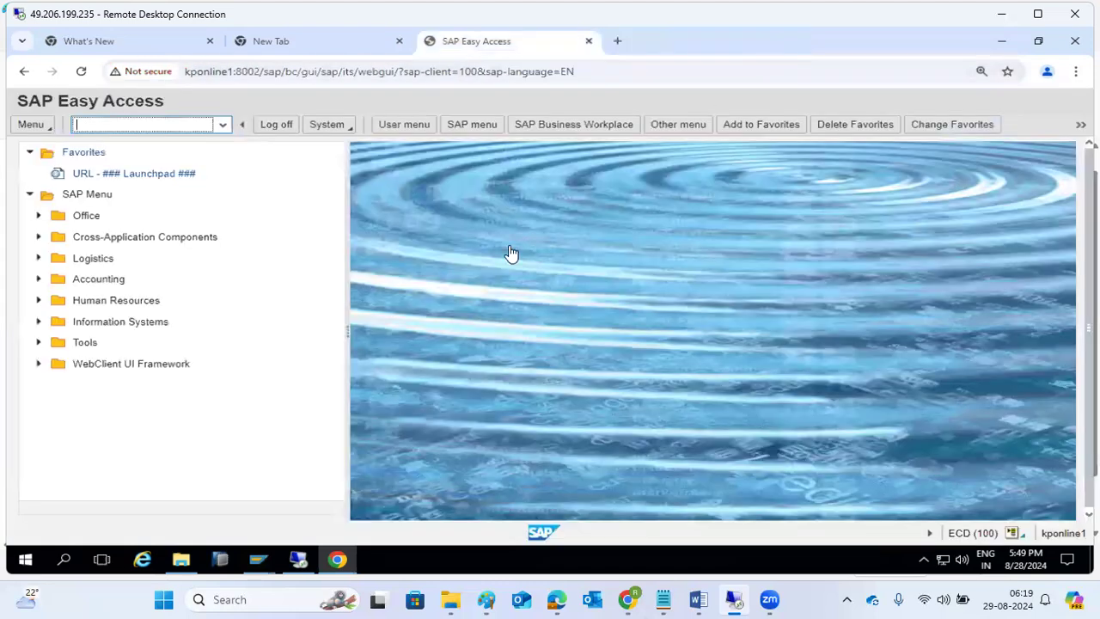
{"action": "left_click", "coordinate": [1002, 41]}
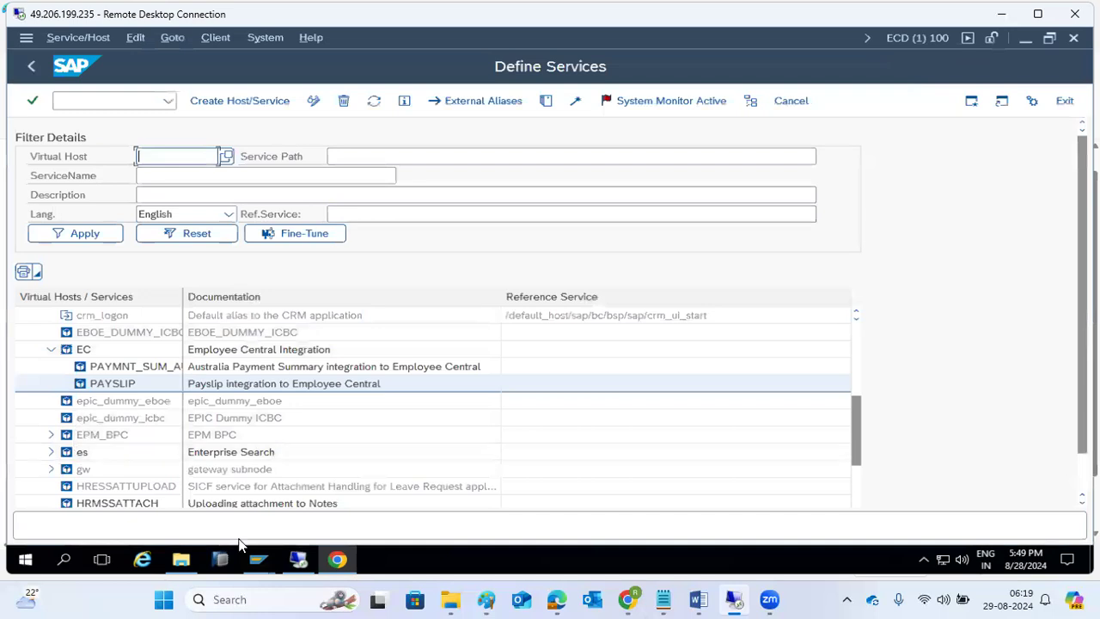
- Log on to SAP ECC IDES PROD with the SAP user's credentials and start transaction SICF
{"action": "mouse_move", "coordinate": [258, 559]}
{"action": "left_click", "coordinate": [176, 498]}
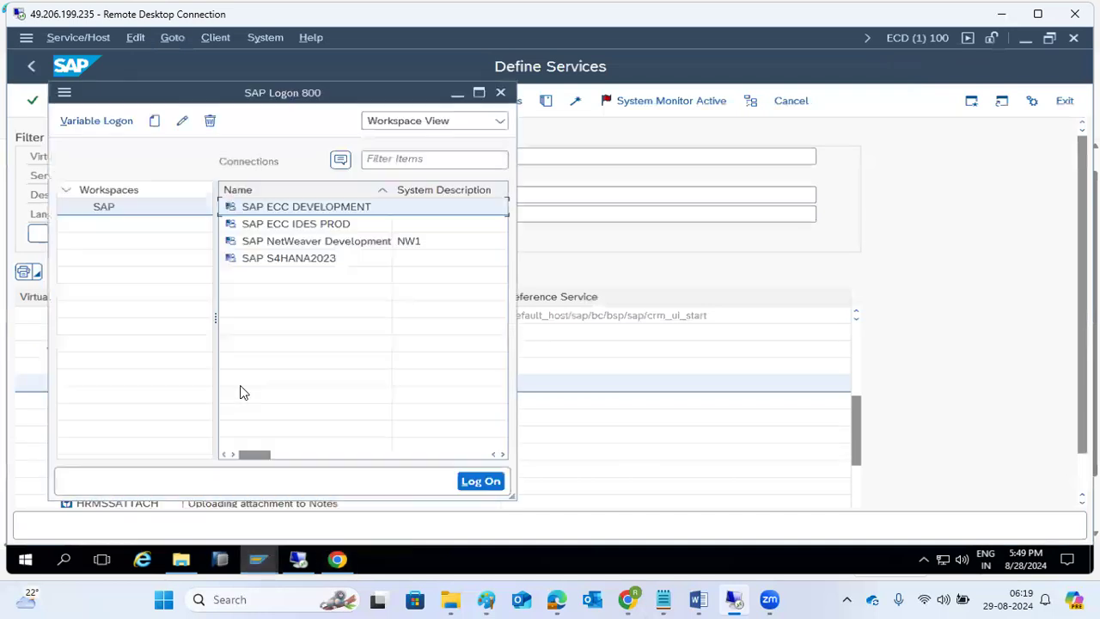
{"action": "double_click", "coordinate": [270, 224]}
{"action": "type", "text": "bas"}
{"action": "type", "text": "•••••••••"}
{"action": "key", "text": "Return"}
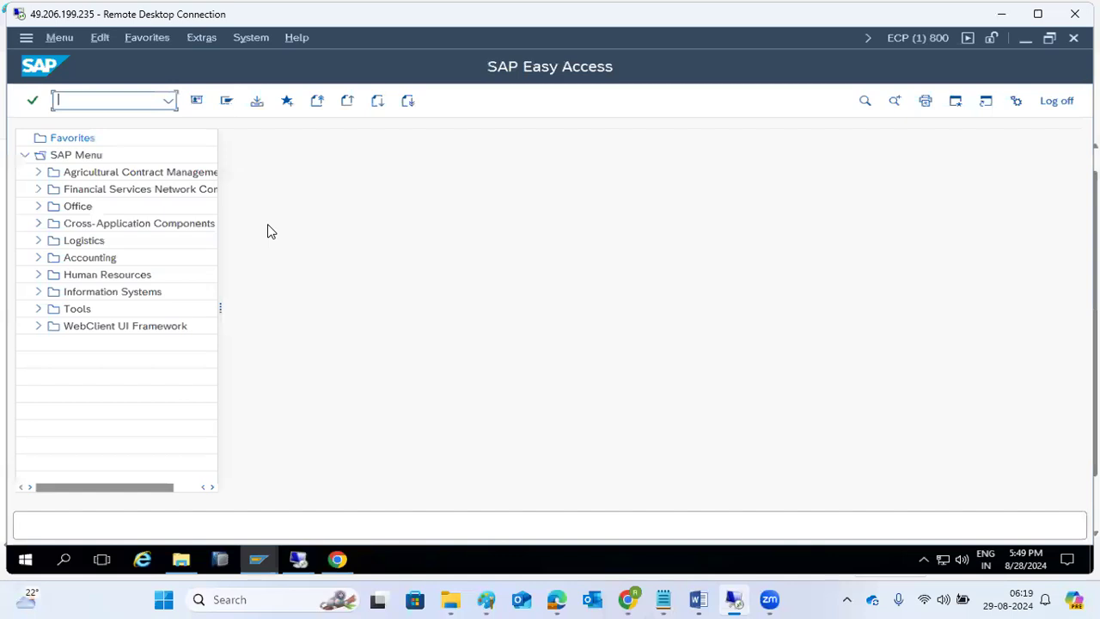
{"action": "type", "text": "sicf"}
{"action": "key", "text": "Return"}
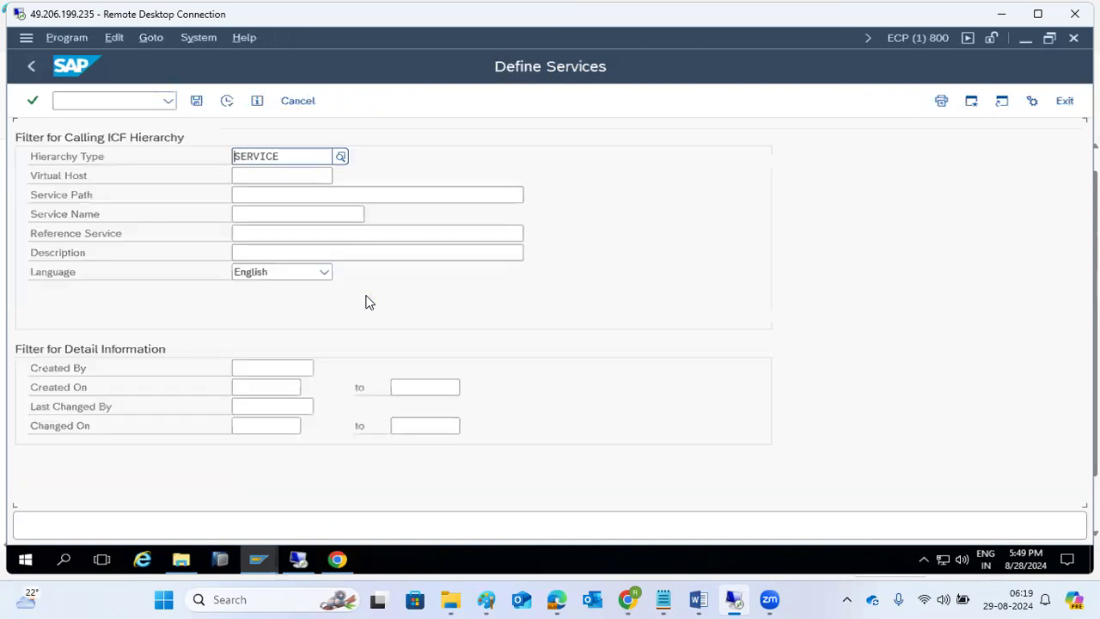
- List the ECP services and expand default_host and sap, putting the browser aside
{"action": "left_click", "coordinate": [225, 101]}
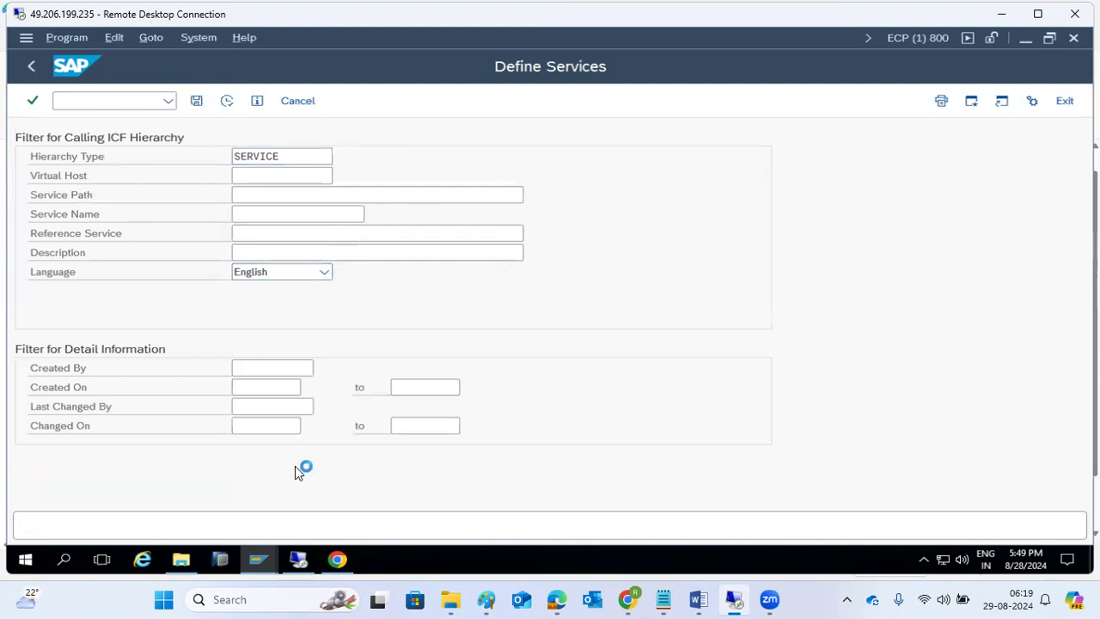
{"action": "left_click", "coordinate": [340, 560]}
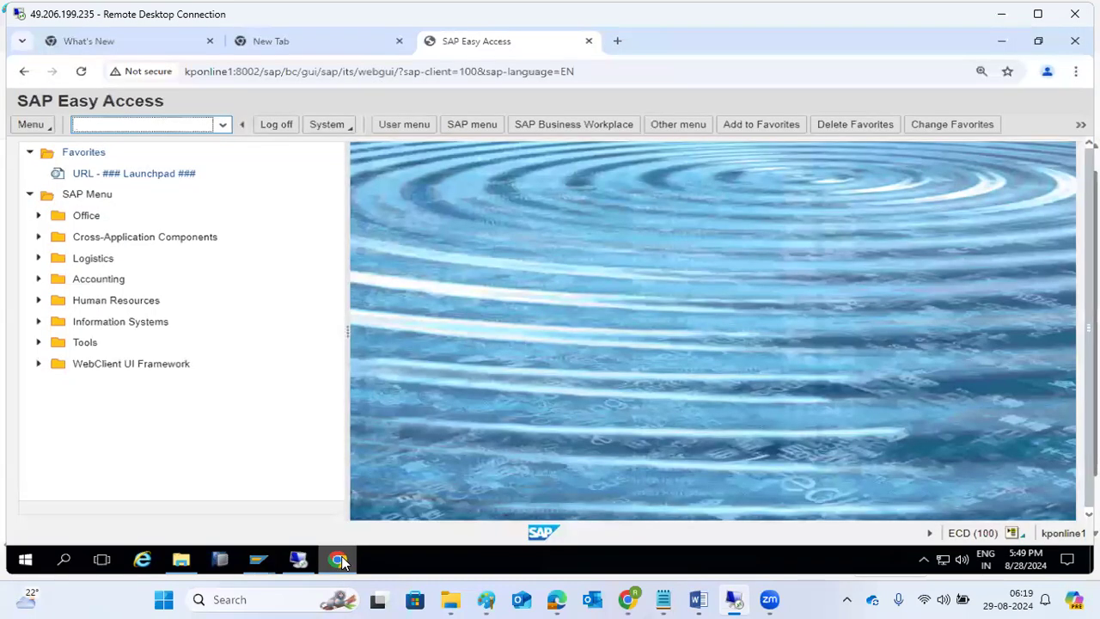
{"action": "left_click", "coordinate": [339, 560]}
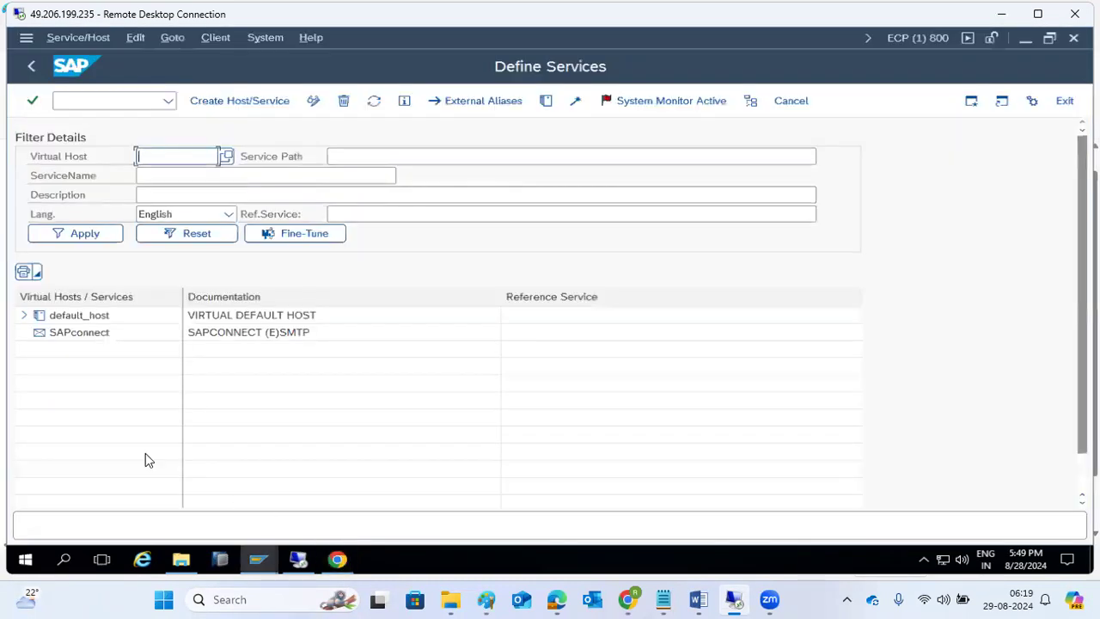
{"action": "left_click", "coordinate": [26, 316]}
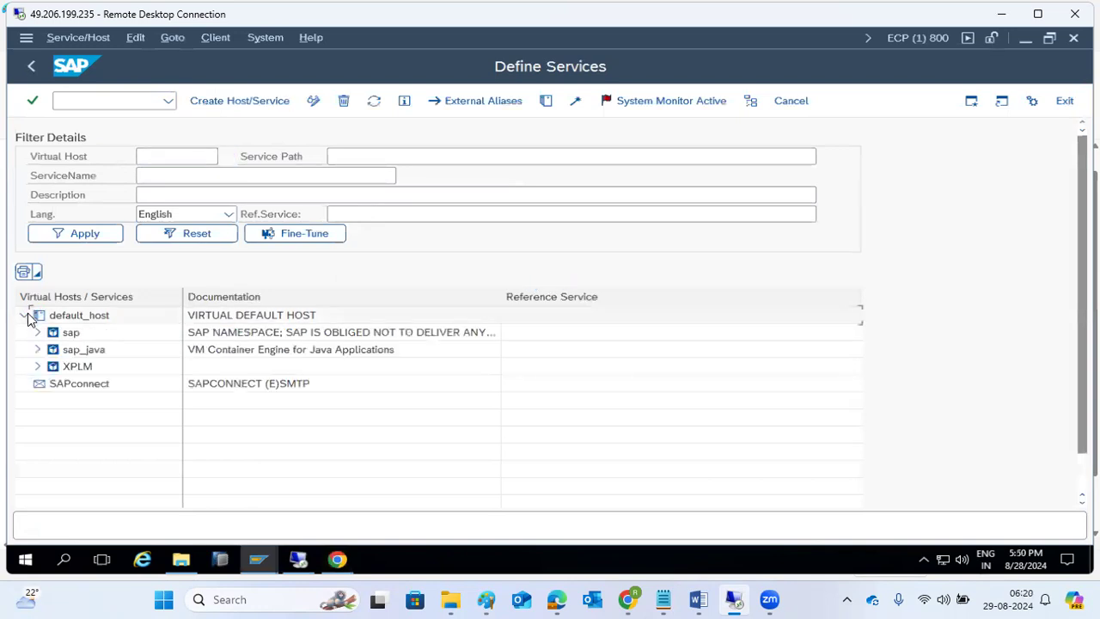
{"action": "left_click", "coordinate": [37, 333]}
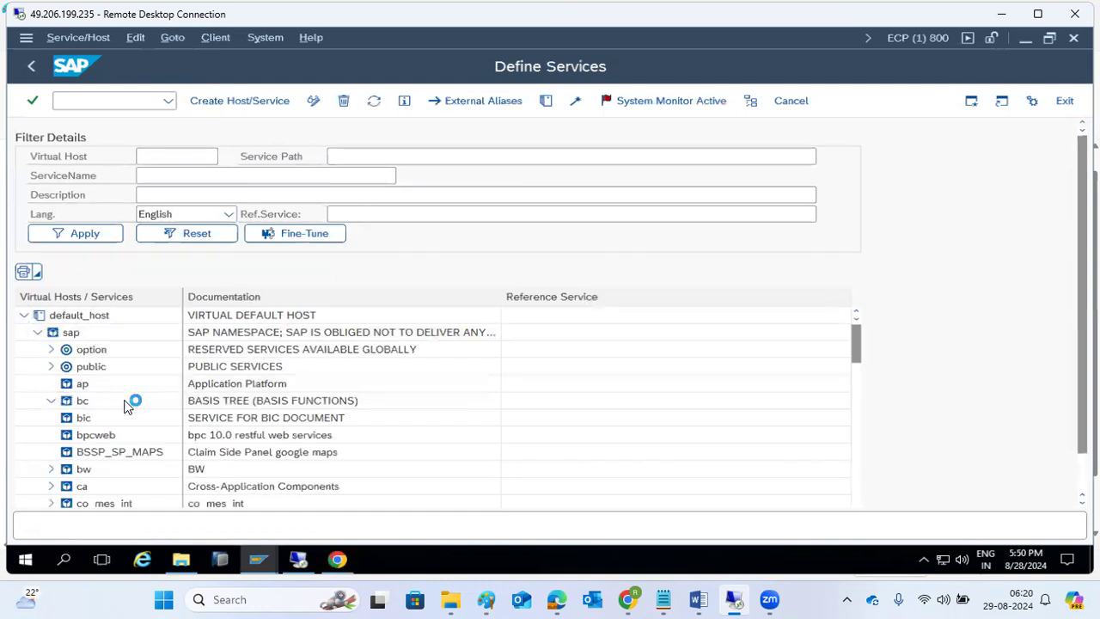
- Test the approval_100 link and allow SAP GUI to open it in the browser
{"action": "scroll", "coordinate": [128, 448], "scroll_direction": "down", "scroll_amount": 2}
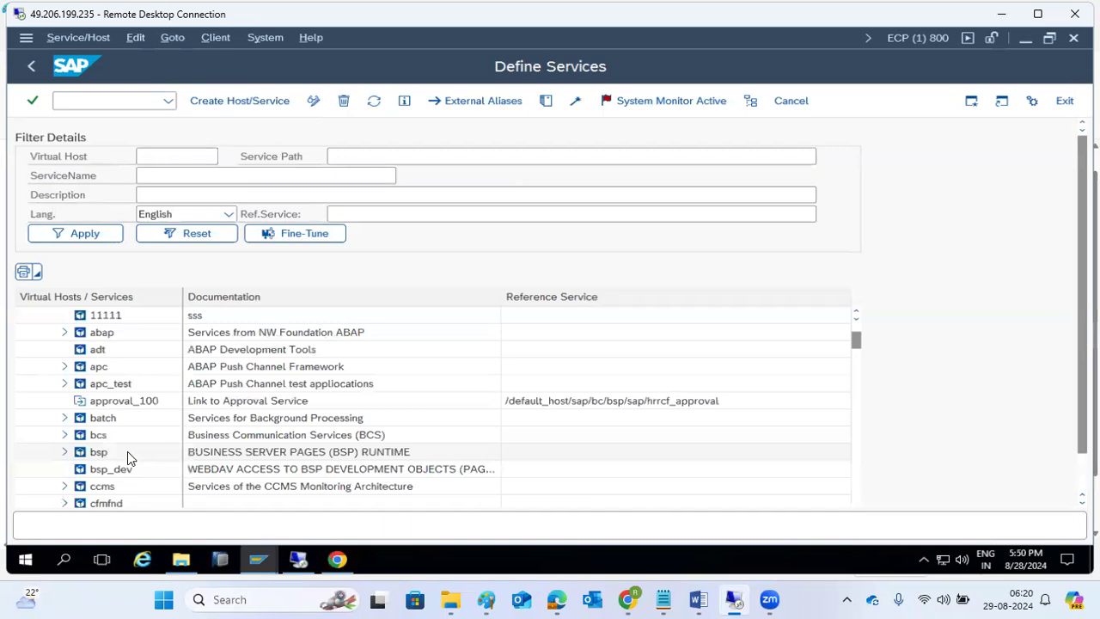
{"action": "left_click", "coordinate": [102, 401]}
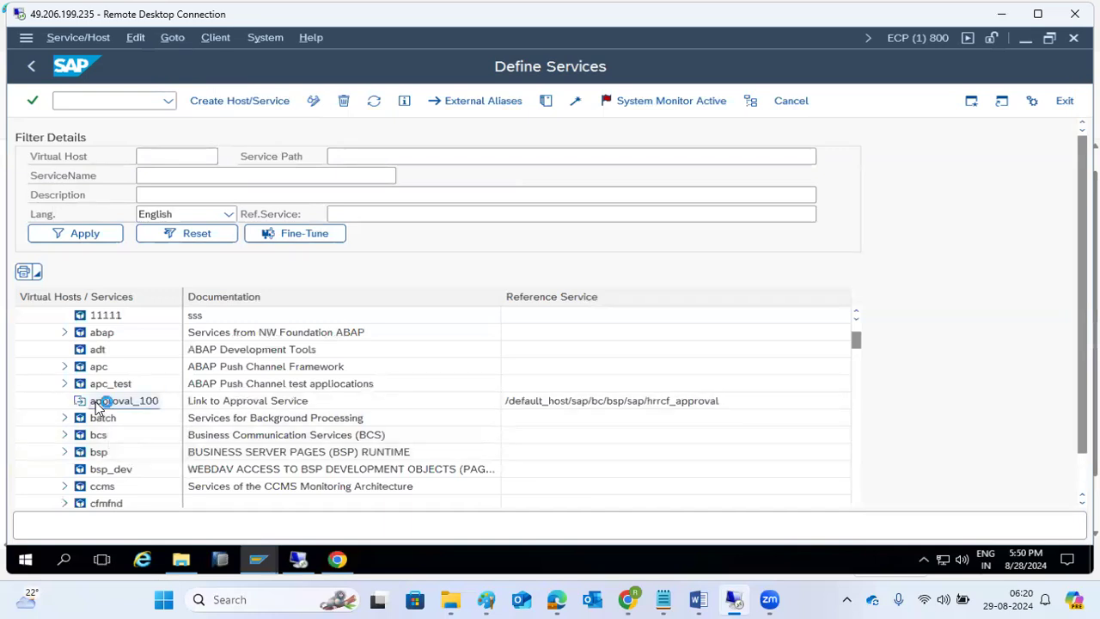
{"action": "right_click", "coordinate": [97, 408]}
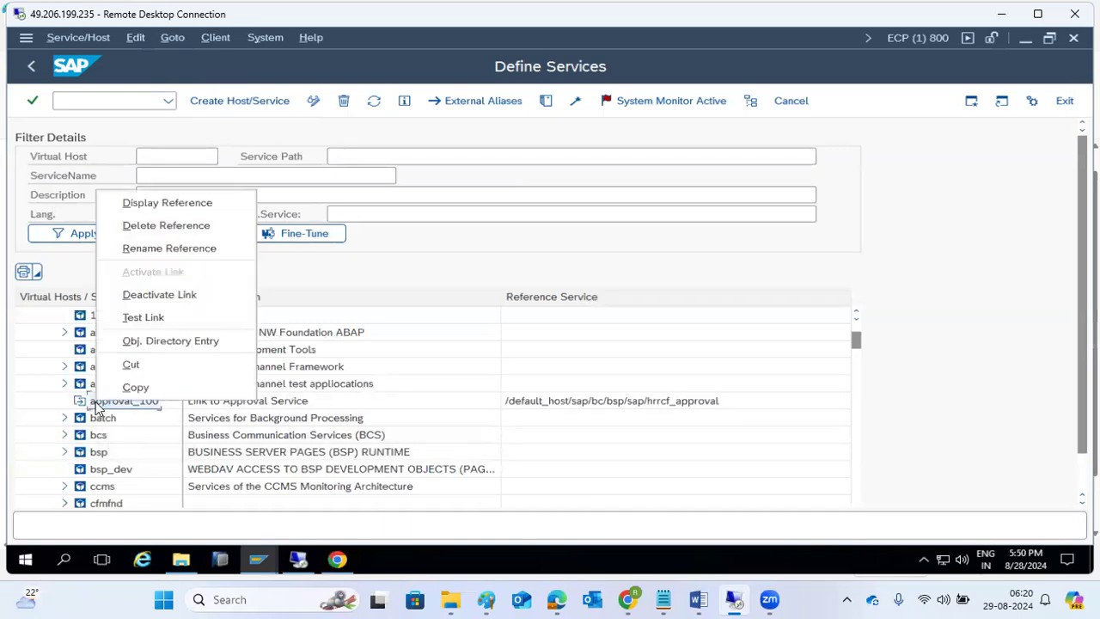
{"action": "left_click", "coordinate": [137, 317]}
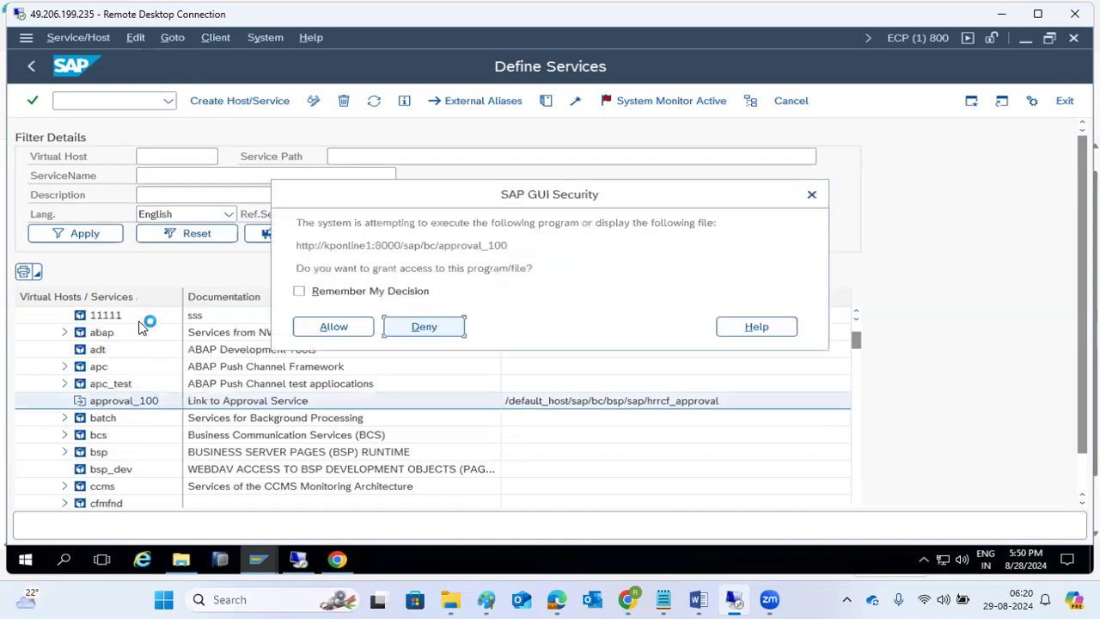
{"action": "left_click", "coordinate": [334, 325]}
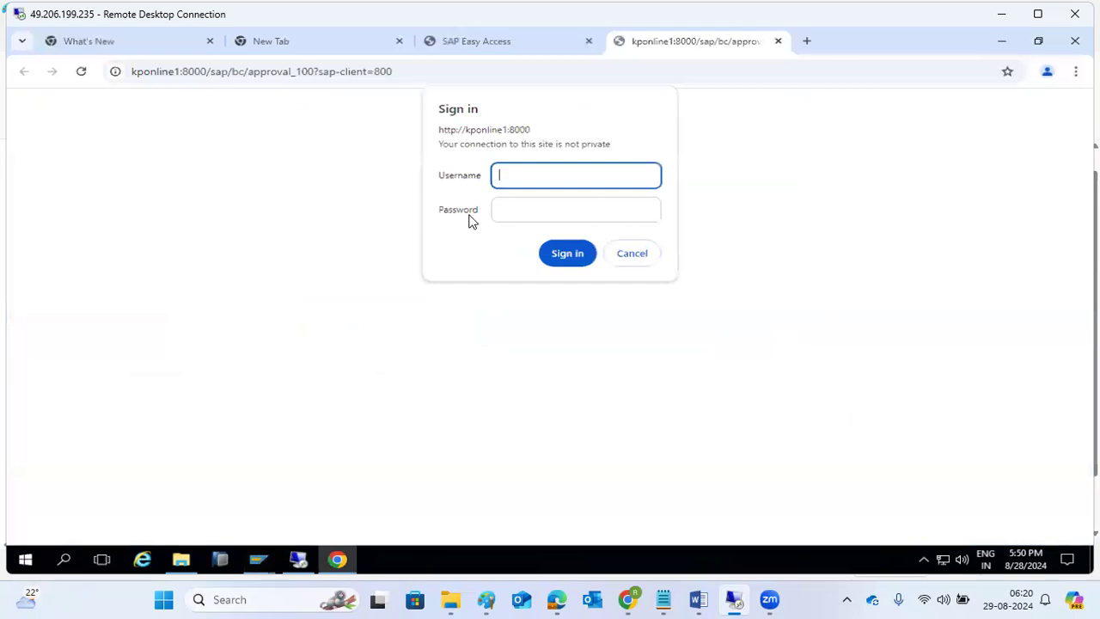
- Sign in to the approval_100 page with the SAP username and password, then minimise Chrome
{"action": "type", "text": "basis1"}
{"action": "key", "text": "Tab"}
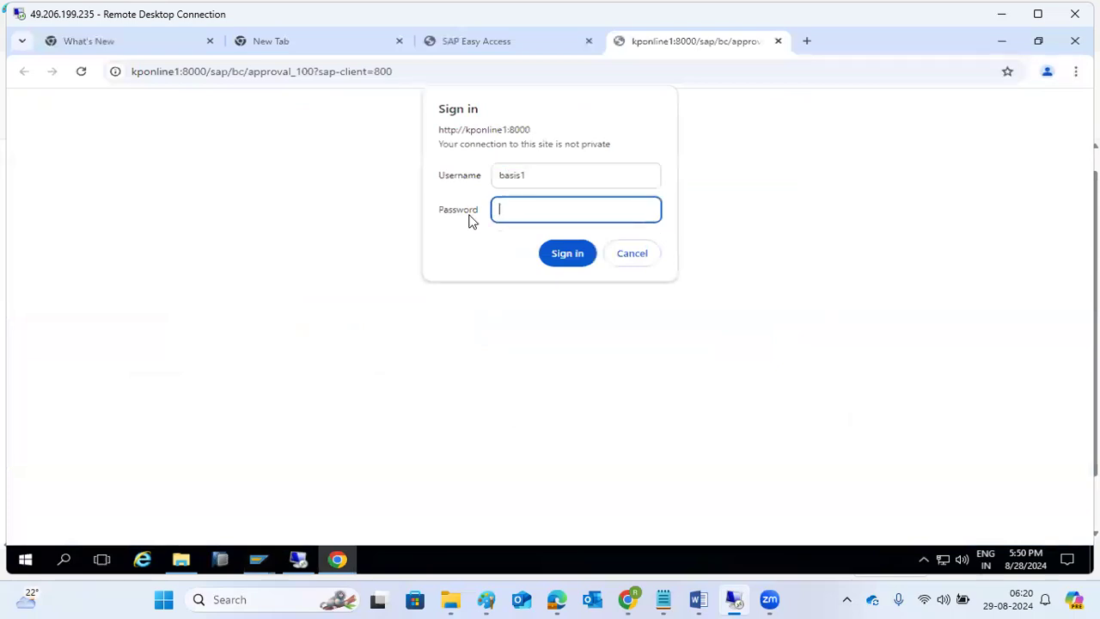
{"action": "type", "text": "••••••••"}
{"action": "key", "text": "Return"}
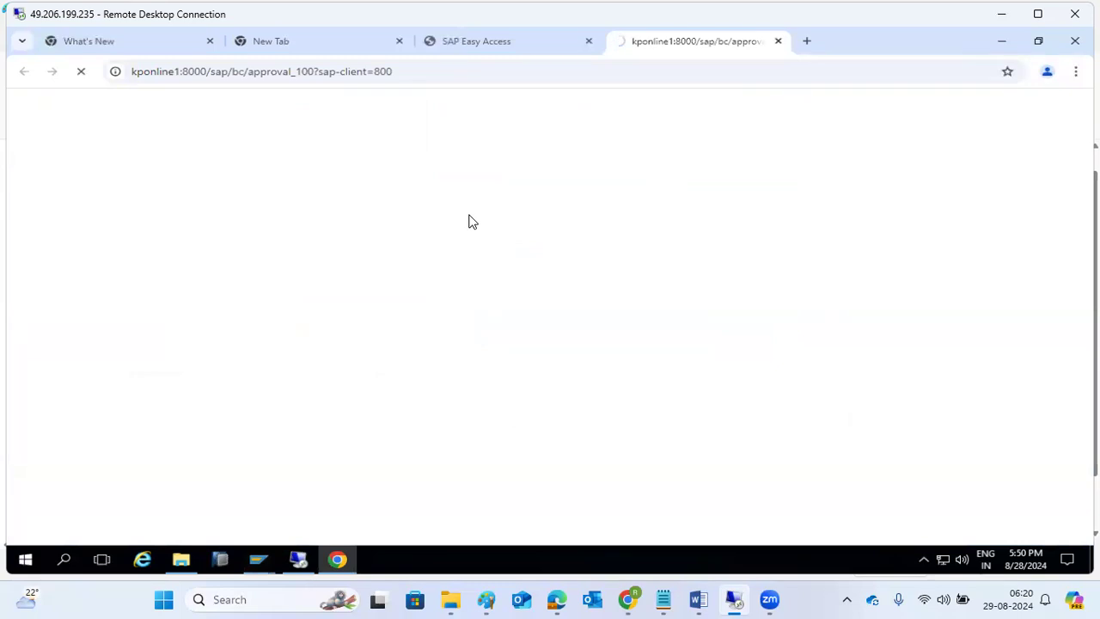
{"action": "left_click", "coordinate": [340, 570]}
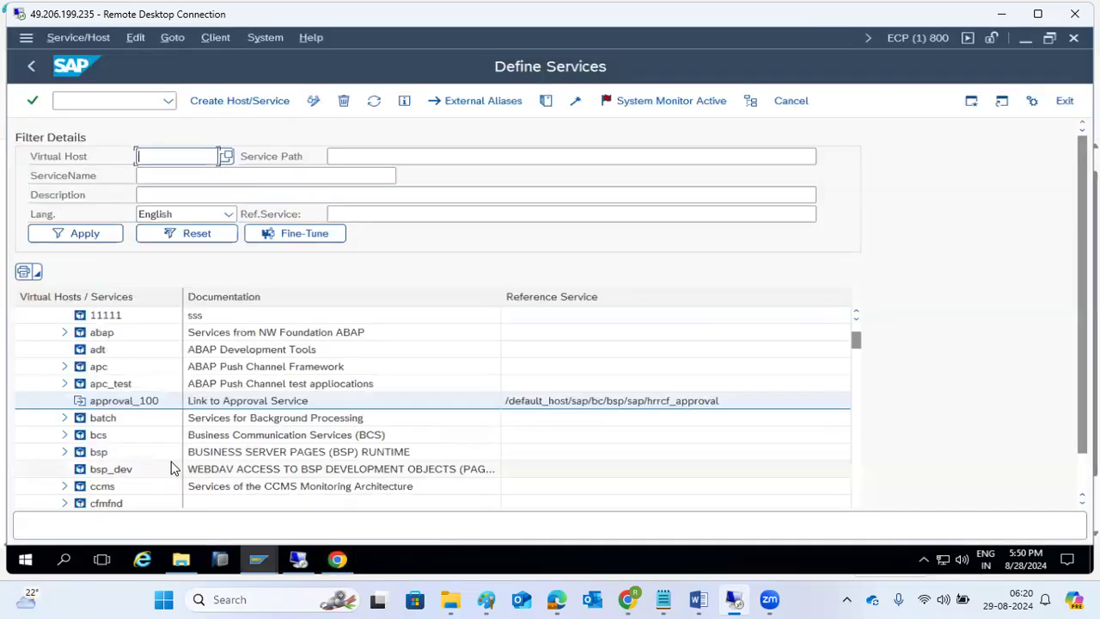
- Scroll further down the ECP service tree, then switch to the local Chrome window
{"action": "scroll", "coordinate": [135, 428], "scroll_direction": "down", "scroll_amount": 7}
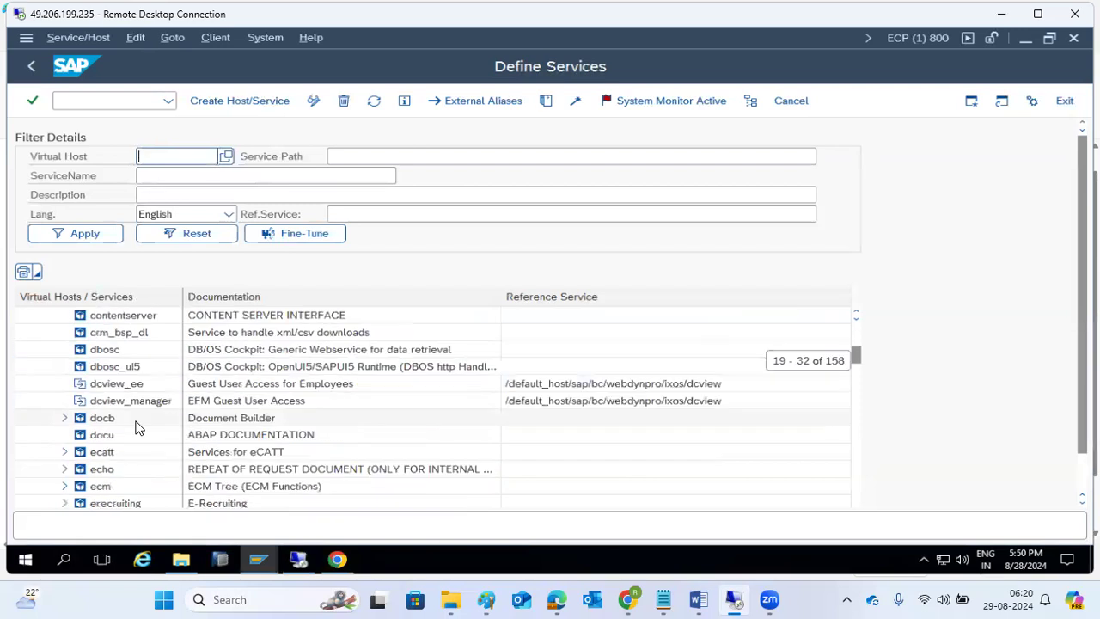
{"action": "scroll", "coordinate": [136, 427], "scroll_direction": "down", "scroll_amount": 4}
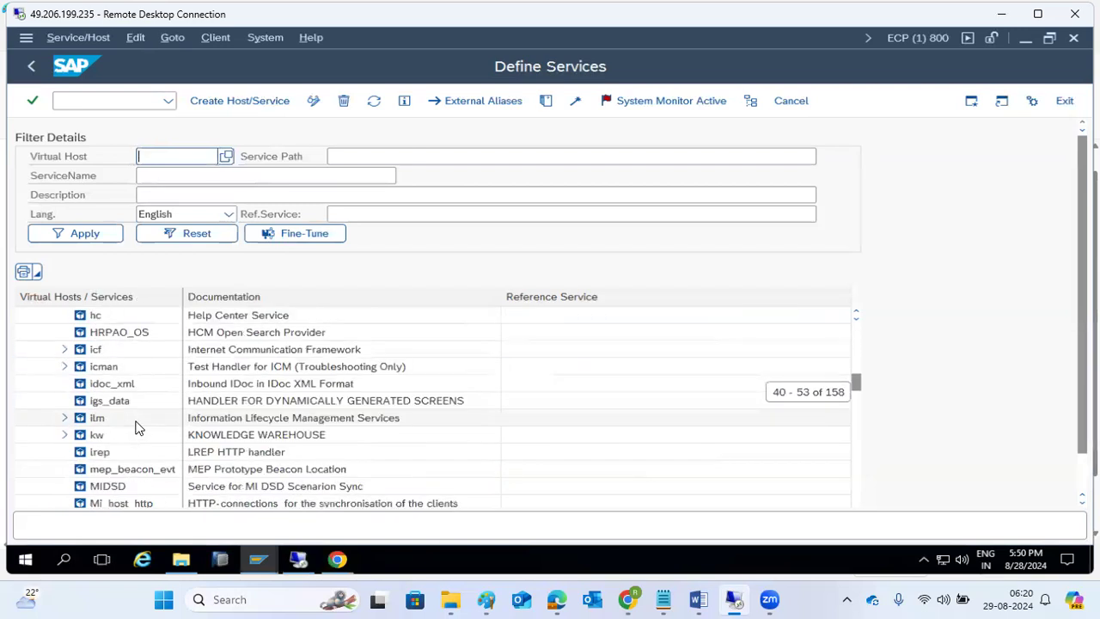
{"action": "scroll", "coordinate": [135, 427], "scroll_direction": "down", "scroll_amount": 5}
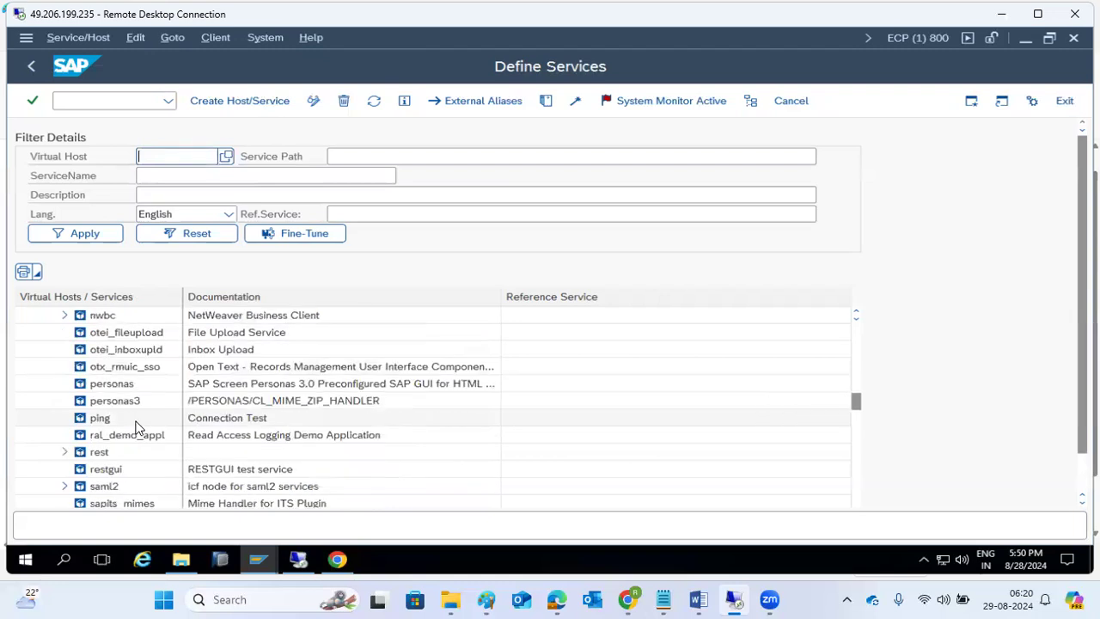
{"action": "left_click", "coordinate": [626, 599]}
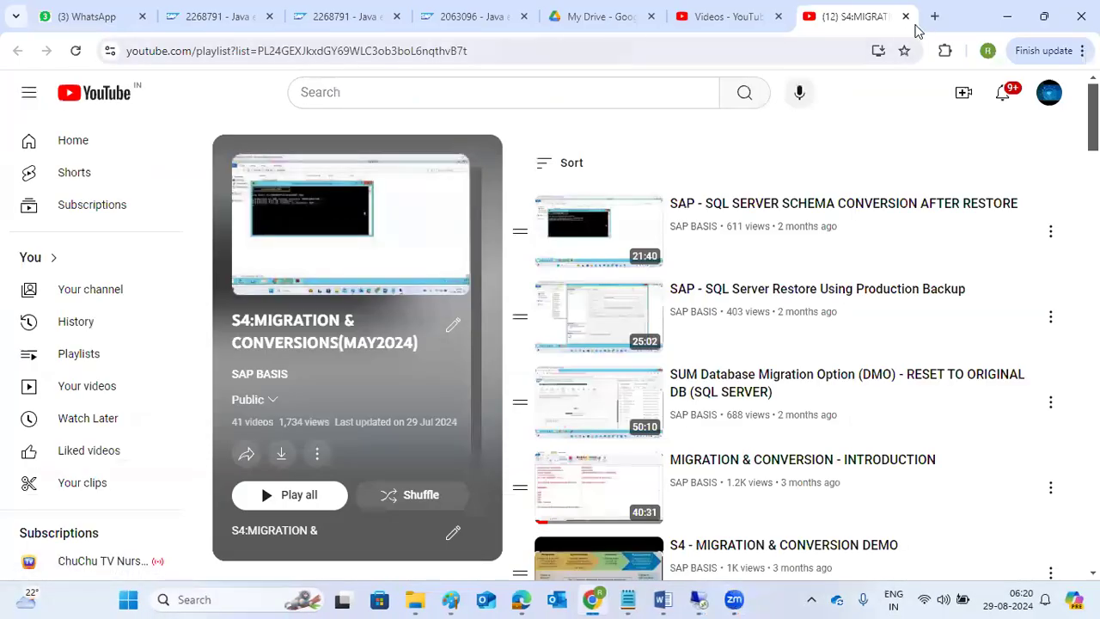
- Open a new tab and go to the irctc.co.in site
{"action": "left_click", "coordinate": [934, 17]}
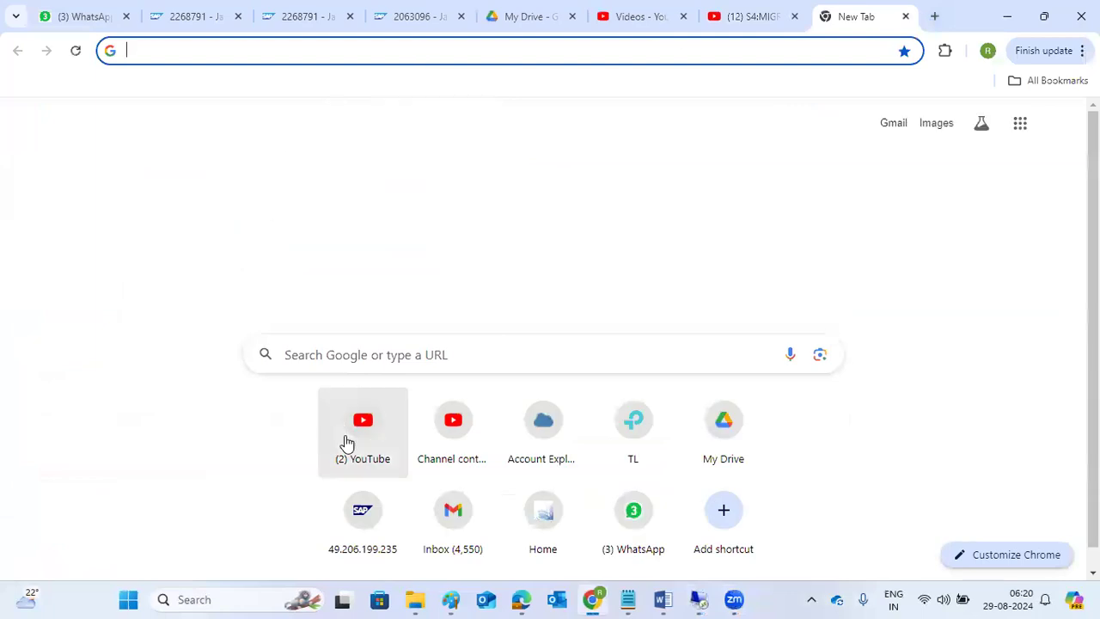
{"action": "type", "text": "irctc.co.in/nget/train-search"}
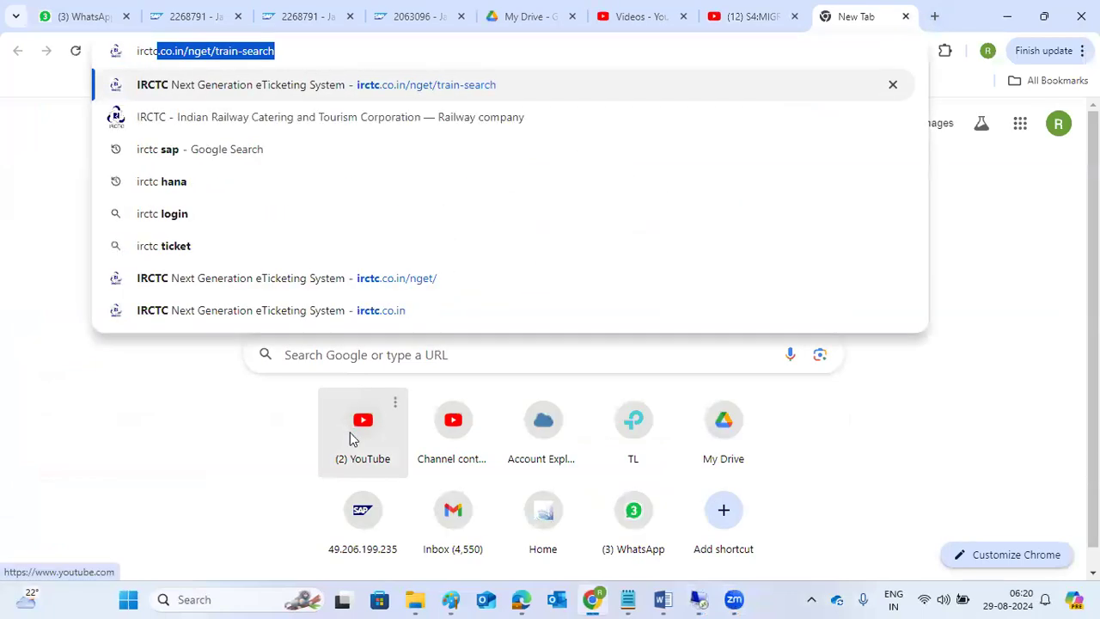
{"action": "left_click", "coordinate": [196, 49]}
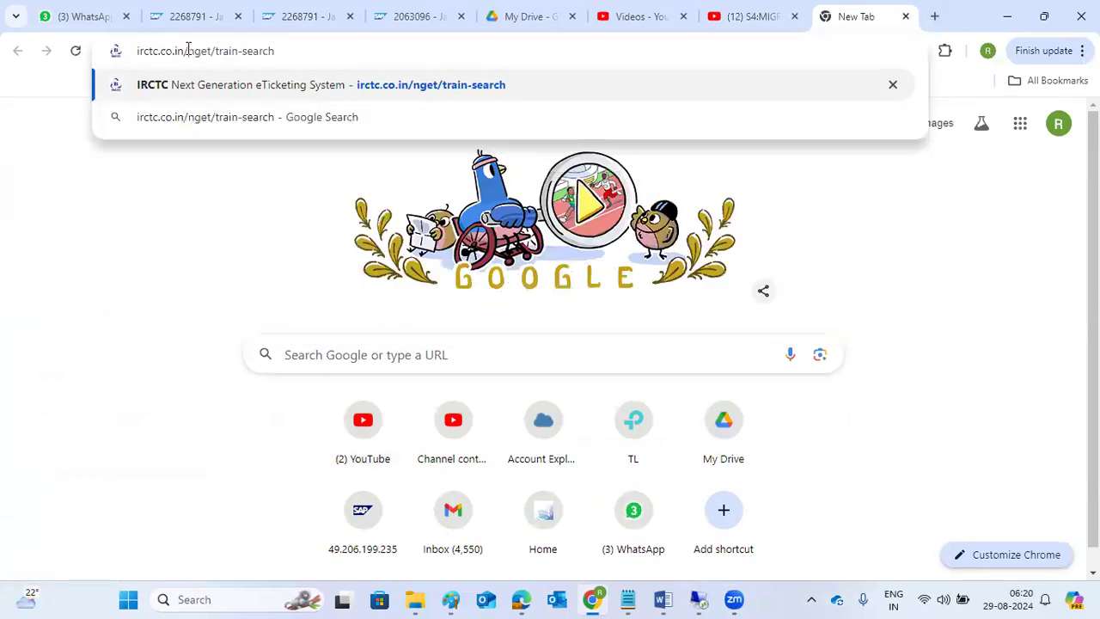
{"action": "left_click_drag", "start_coordinate": [187, 50], "coordinate": [330, 45]}
{"action": "key", "text": "BackSpace"}
{"action": "key", "text": "Return"}
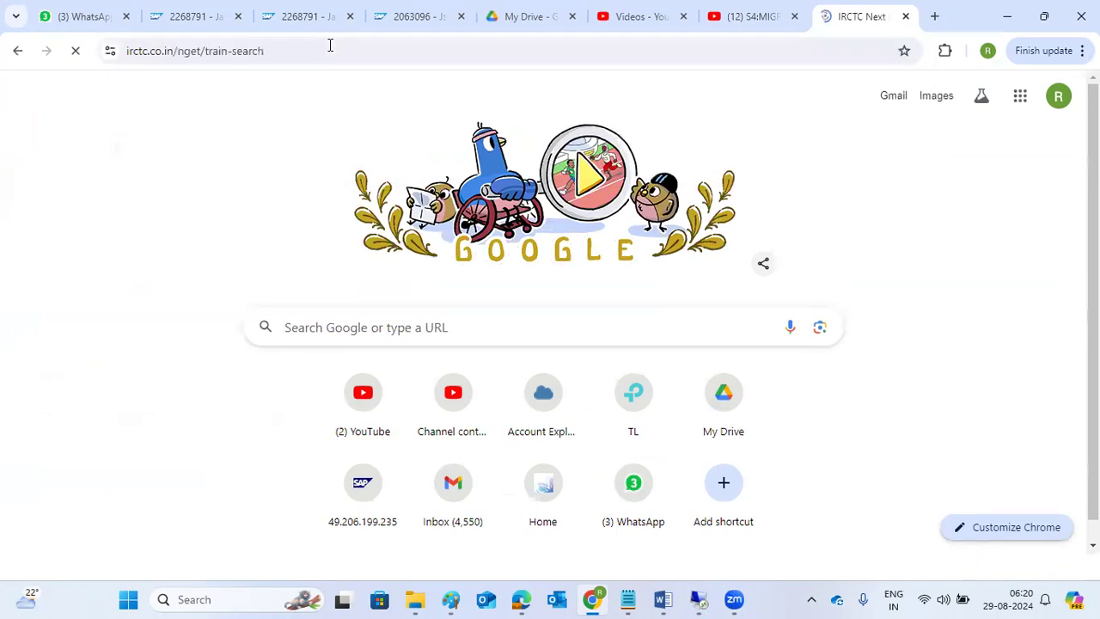
- Visit the IRCTC registration page, contact details and hotels site
{"action": "left_click", "coordinate": [312, 98]}
{"action": "left_click", "coordinate": [215, 49]}
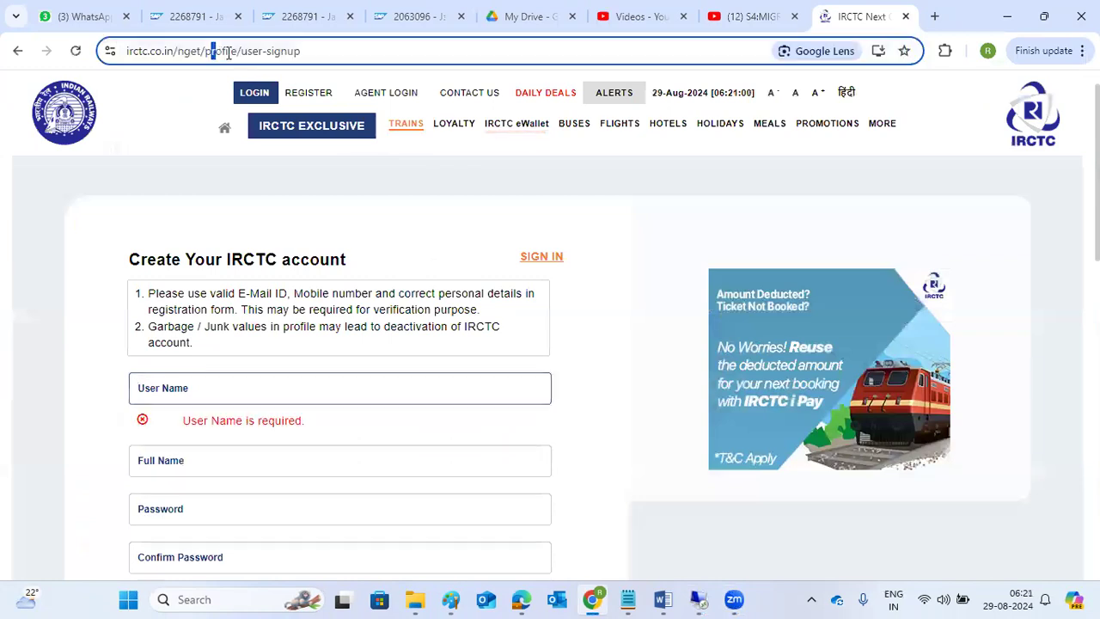
{"action": "double_click", "coordinate": [215, 49]}
{"action": "left_click", "coordinate": [464, 93]}
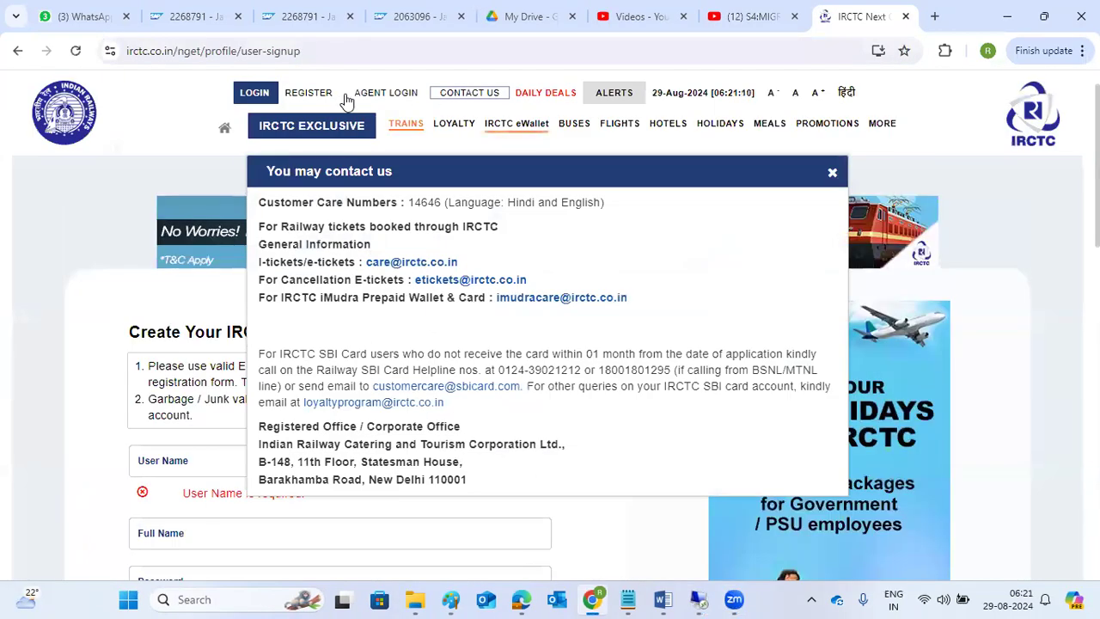
{"action": "left_click", "coordinate": [660, 127]}
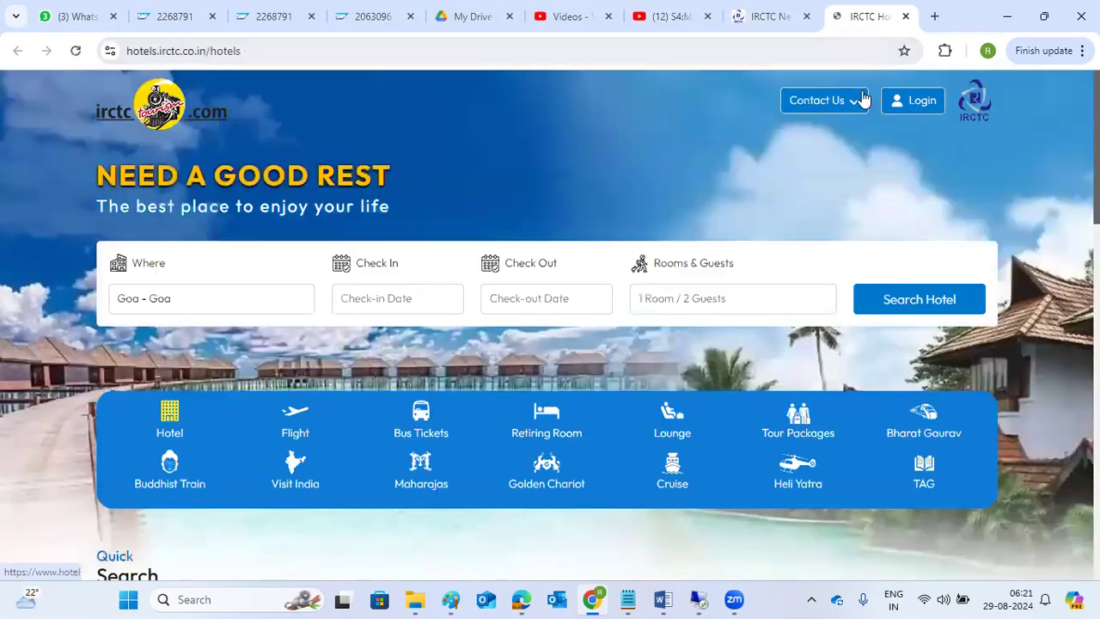
- Close the IRCTC hotels and signup tabs, then return to the remote desktop session
{"action": "left_click", "coordinate": [905, 16]}
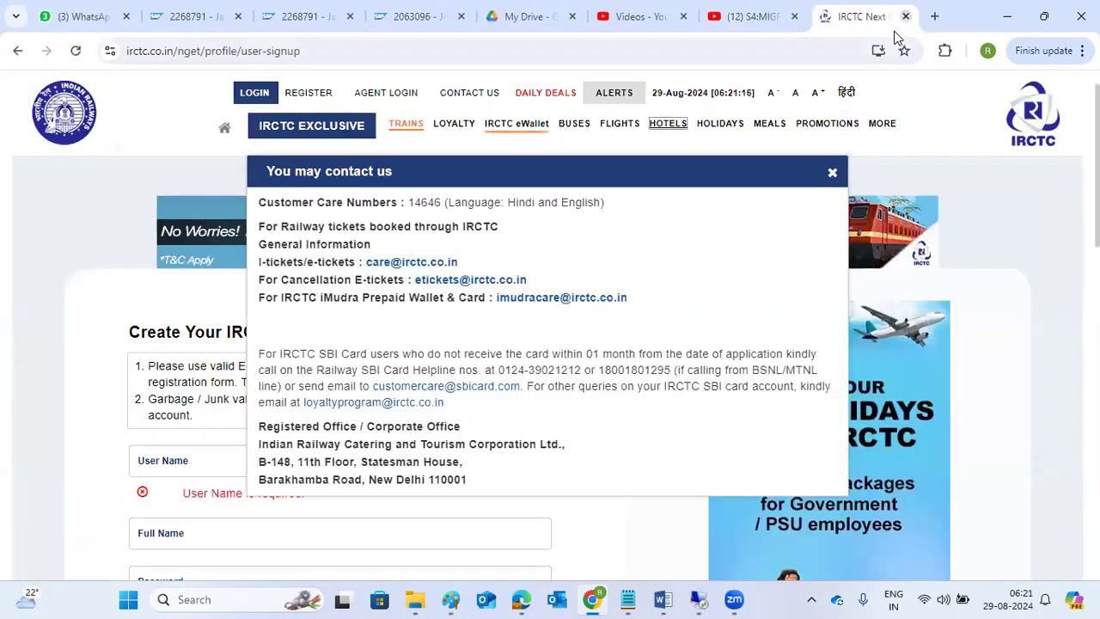
{"action": "left_click", "coordinate": [905, 16]}
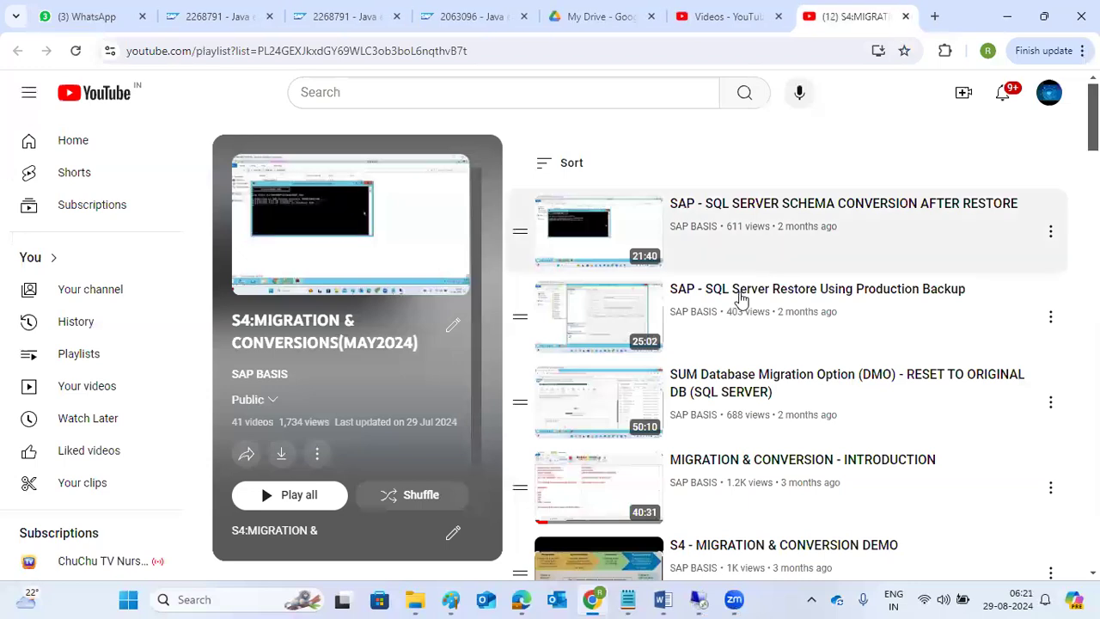
{"action": "mouse_move", "coordinate": [701, 599]}
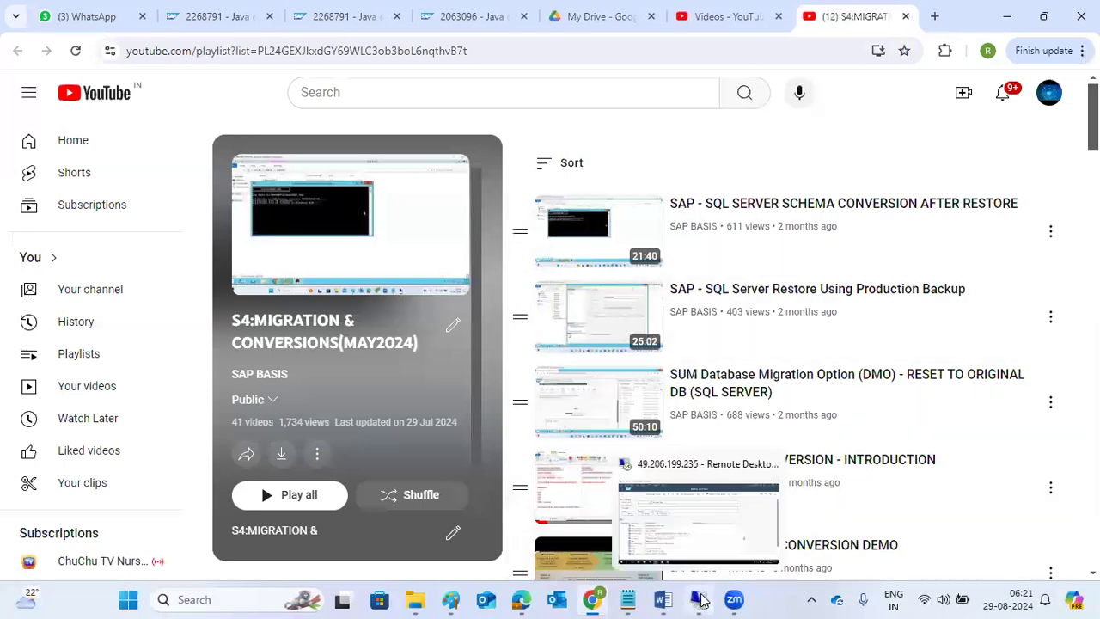
{"action": "left_click", "coordinate": [728, 517]}
- Put away the remote Chrome BSP error page, scroll up the ECP tree and collapse bc
{"action": "left_click", "coordinate": [340, 561]}
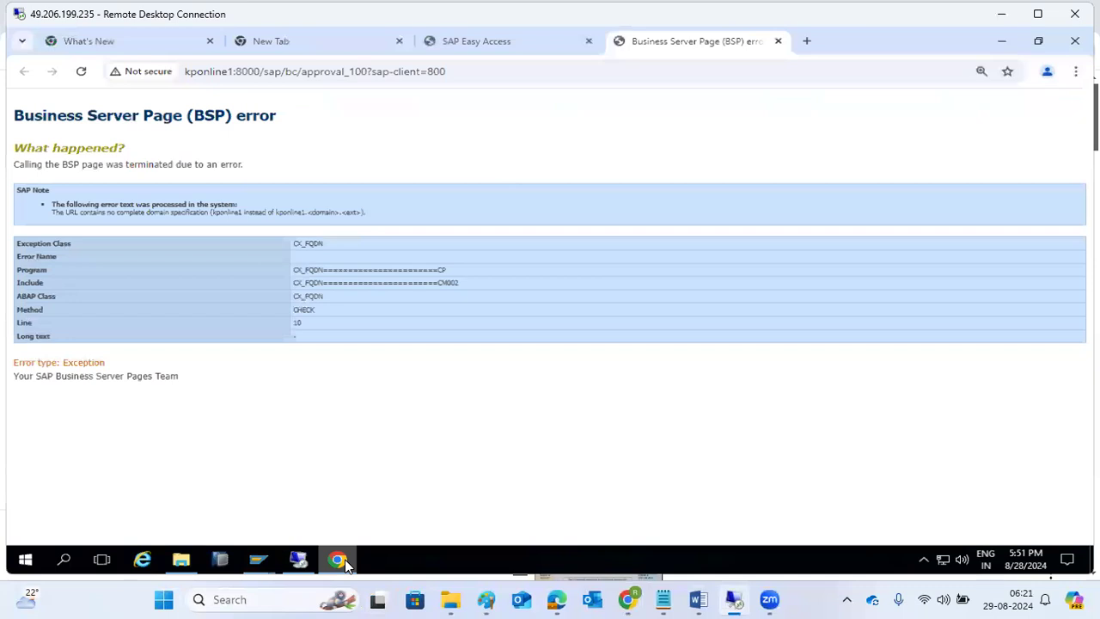
{"action": "left_click", "coordinate": [339, 561]}
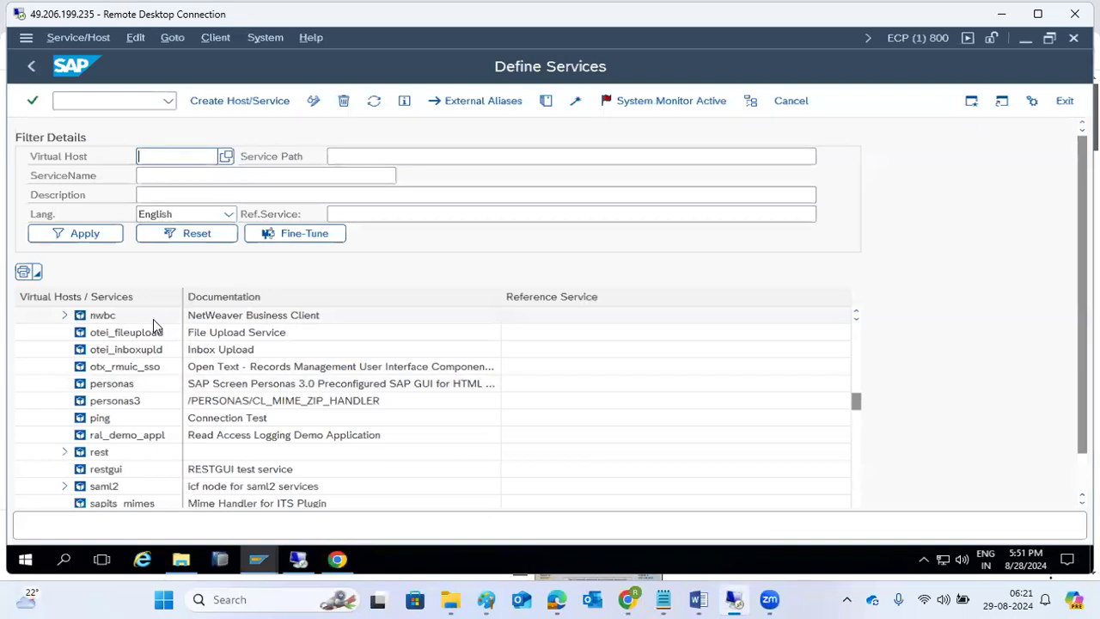
{"action": "scroll", "coordinate": [138, 407], "scroll_direction": "down", "scroll_amount": 15}
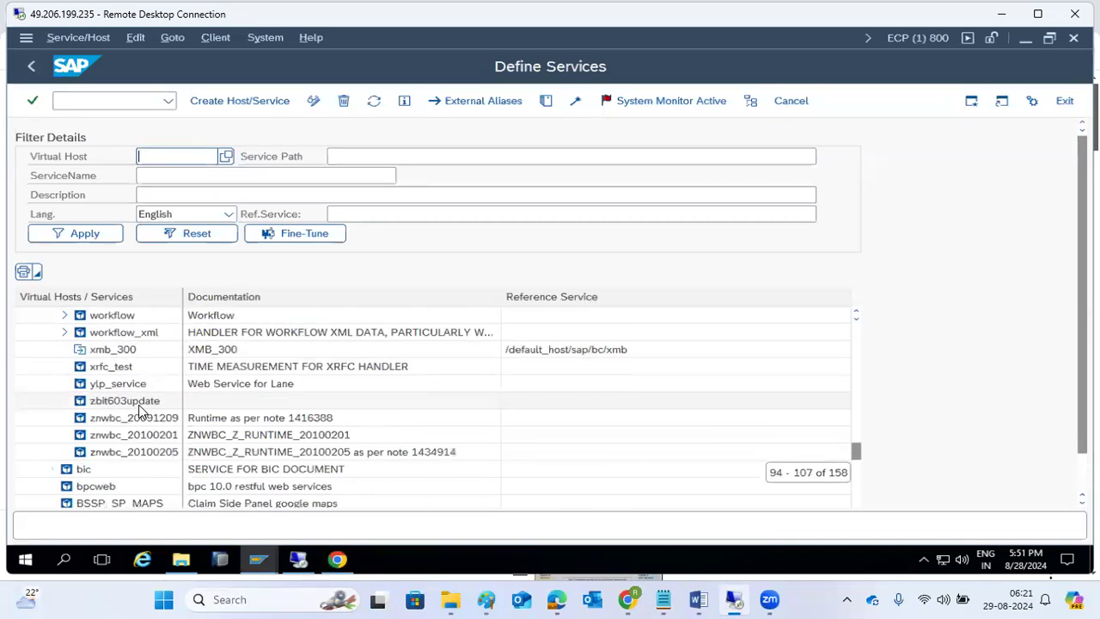
{"action": "scroll", "coordinate": [140, 410], "scroll_direction": "up", "scroll_amount": 6}
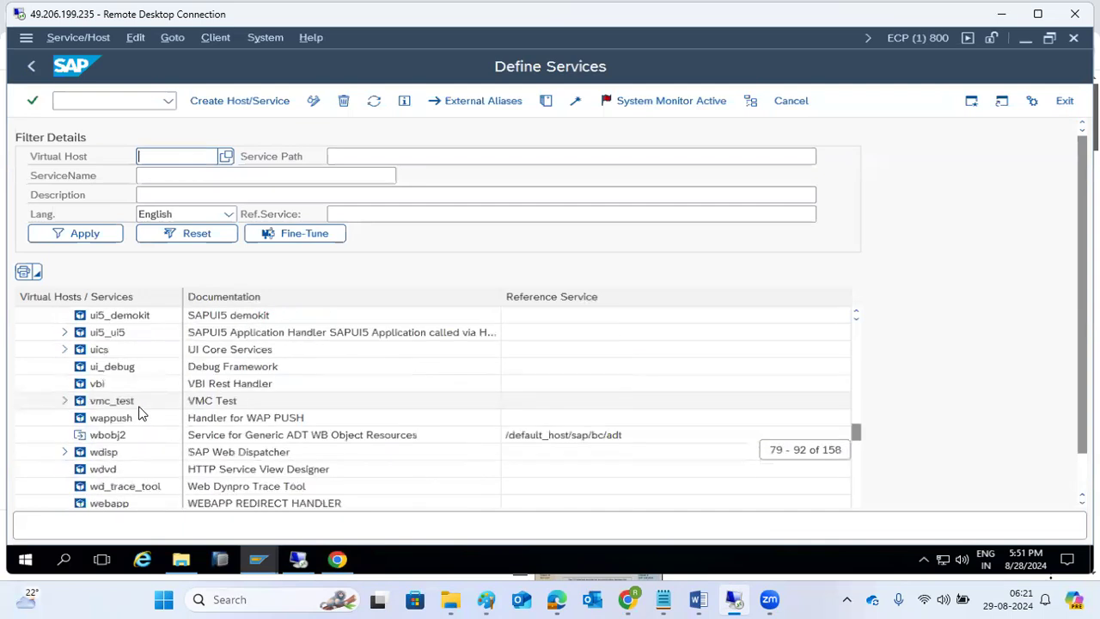
{"action": "scroll", "coordinate": [140, 413], "scroll_direction": "up", "scroll_amount": 9}
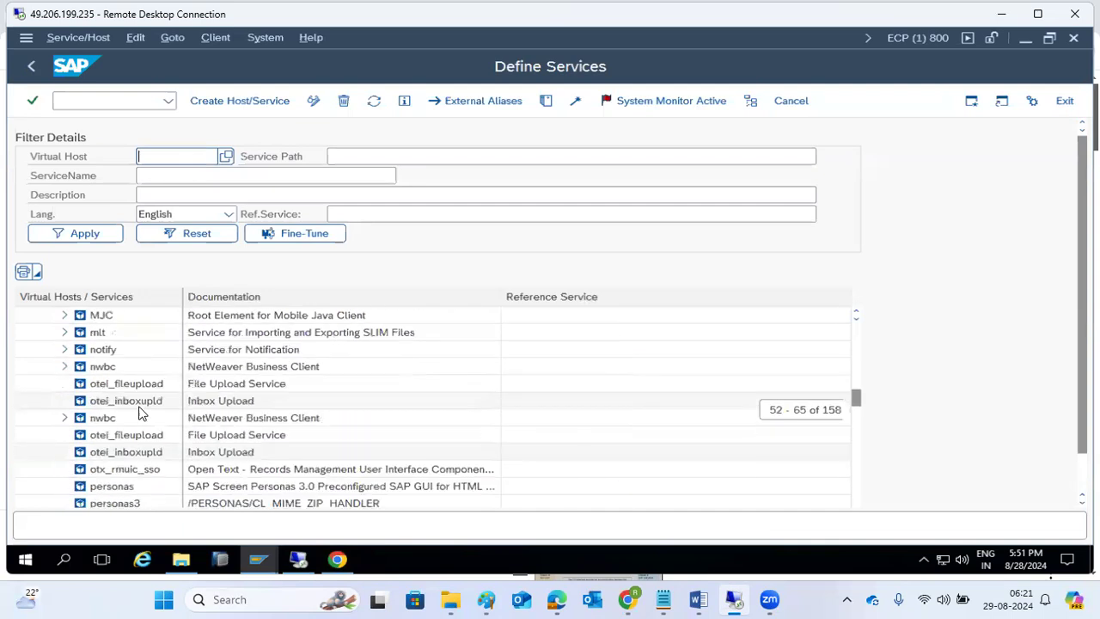
{"action": "scroll", "coordinate": [142, 414], "scroll_direction": "up", "scroll_amount": 3}
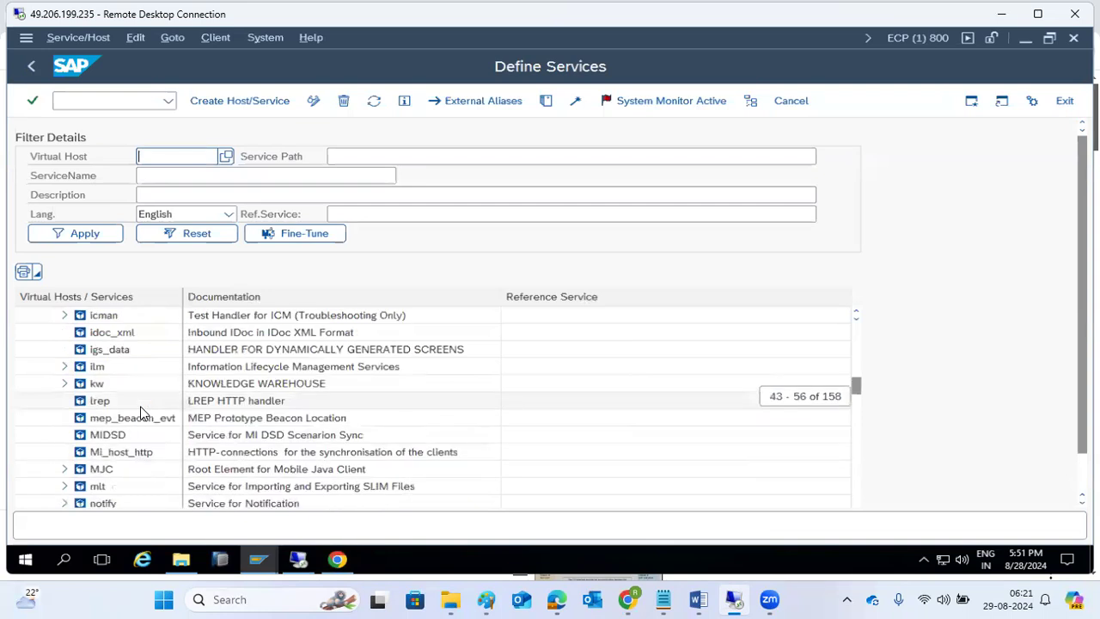
{"action": "scroll", "coordinate": [142, 413], "scroll_direction": "up", "scroll_amount": 3}
{"action": "scroll", "coordinate": [142, 413], "scroll_direction": "up", "scroll_amount": 5}
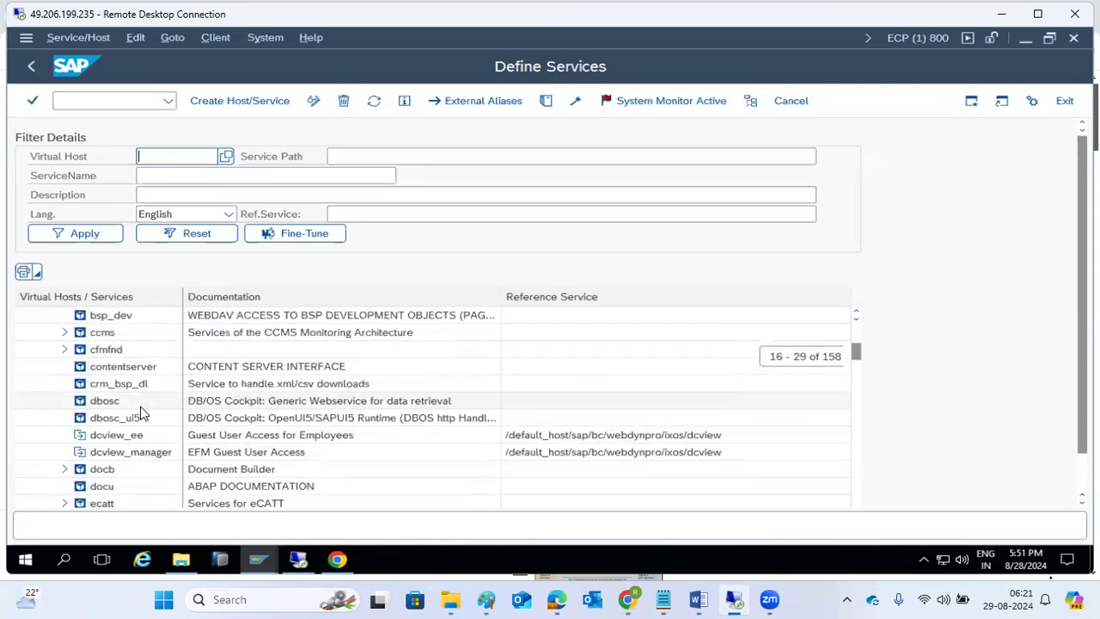
{"action": "scroll", "coordinate": [141, 414], "scroll_direction": "up", "scroll_amount": 2}
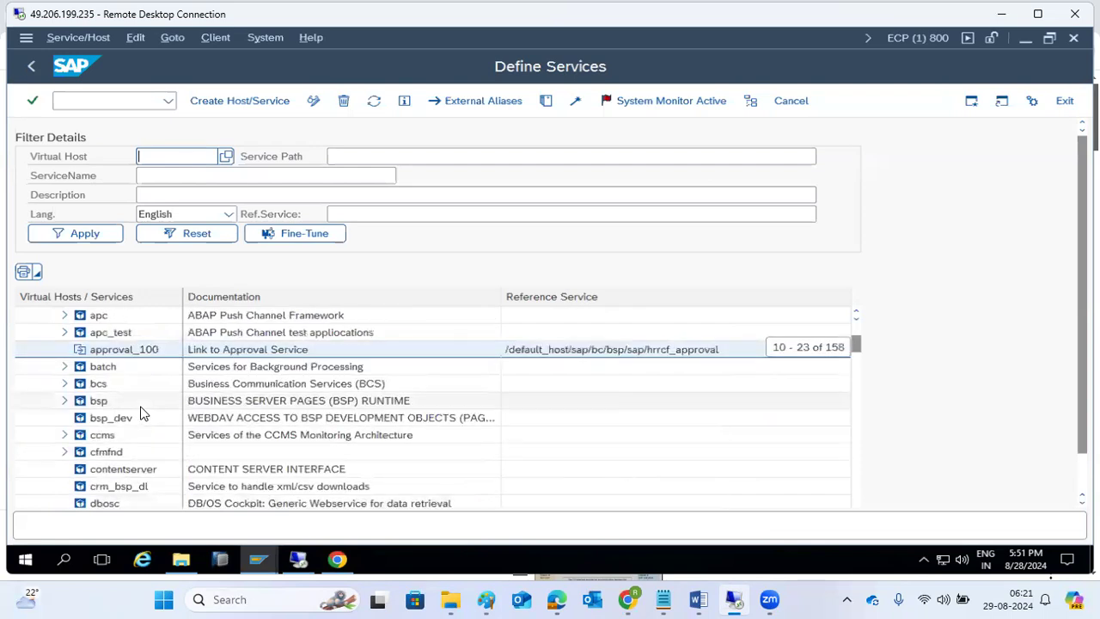
{"action": "scroll", "coordinate": [142, 414], "scroll_direction": "up", "scroll_amount": 2}
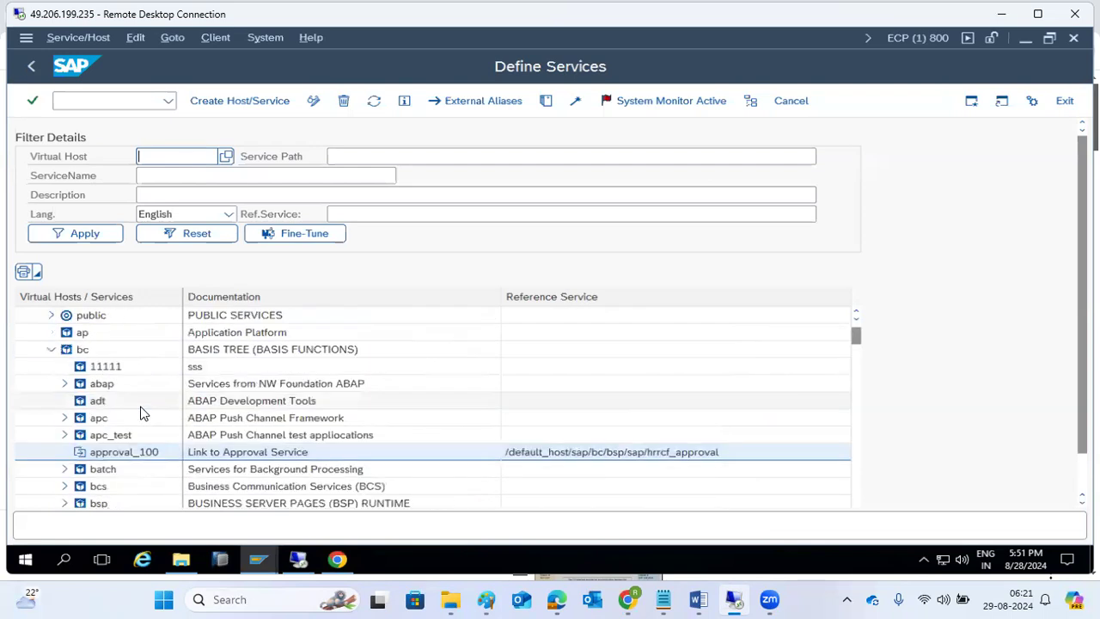
{"action": "left_click", "coordinate": [57, 350]}
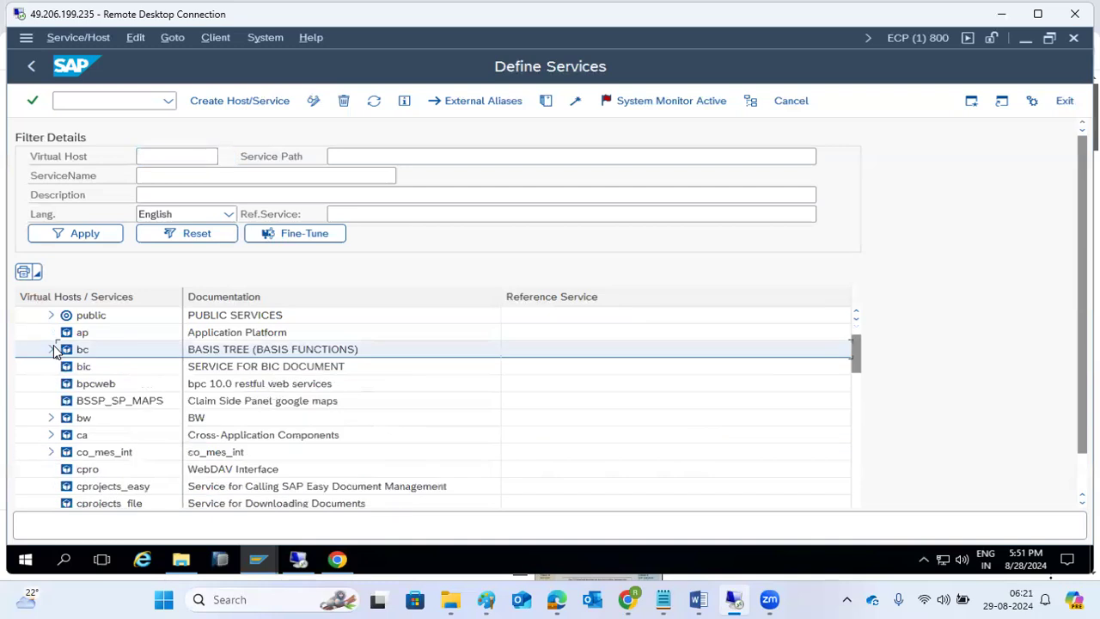
- Scroll down the ECP tree and expand SAPSRM to show catalog_decoder, inbound_hdlr and outbound_hdlr
{"action": "scroll", "coordinate": [83, 415], "scroll_direction": "down", "scroll_amount": 4}
{"action": "scroll", "coordinate": [83, 415], "scroll_direction": "down", "scroll_amount": 9}
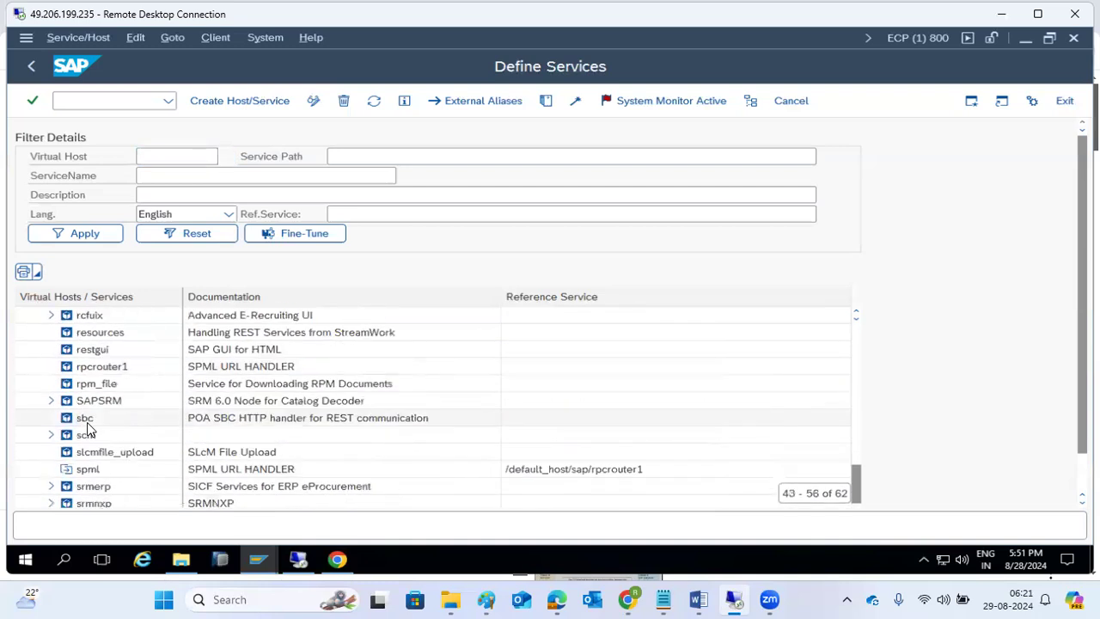
{"action": "scroll", "coordinate": [88, 430], "scroll_direction": "down", "scroll_amount": 1}
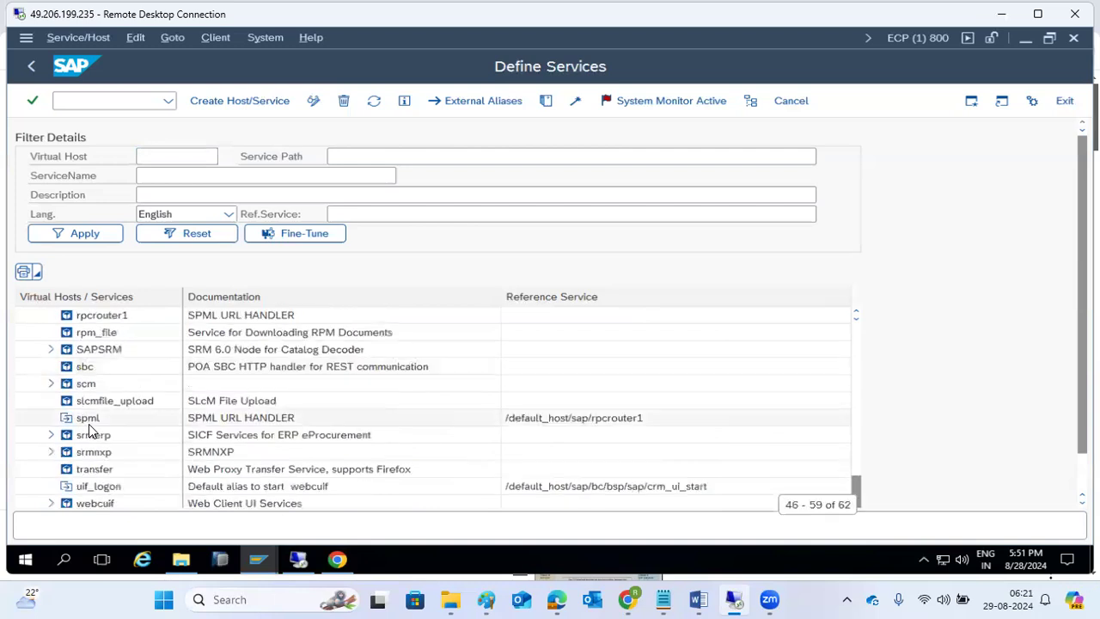
{"action": "scroll", "coordinate": [90, 426], "scroll_direction": "down", "scroll_amount": 1}
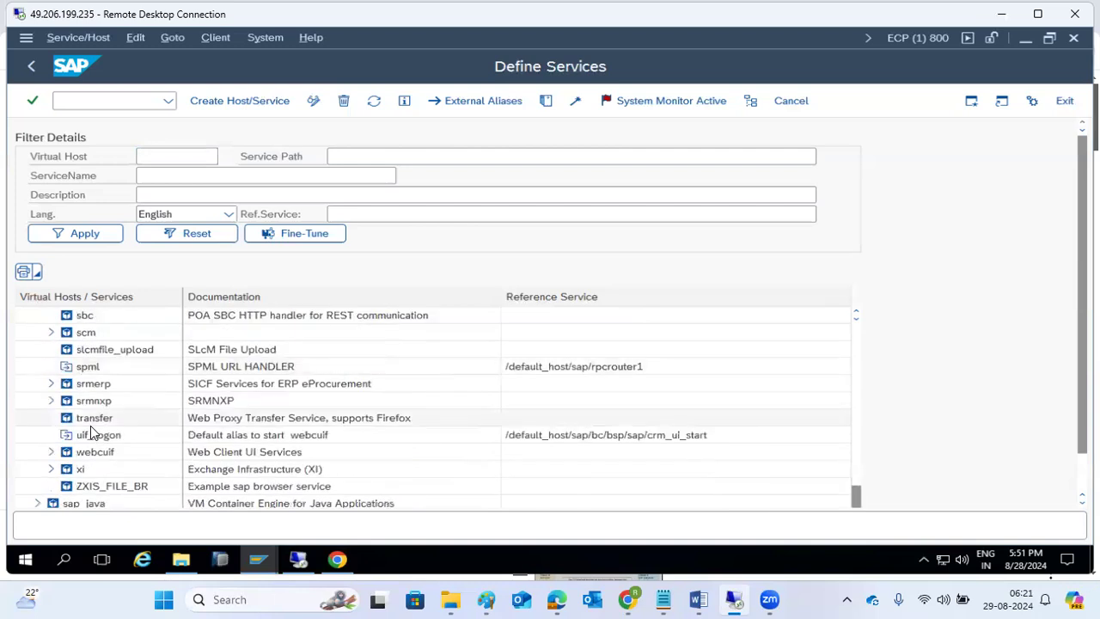
{"action": "scroll", "coordinate": [92, 430], "scroll_direction": "down", "scroll_amount": 1}
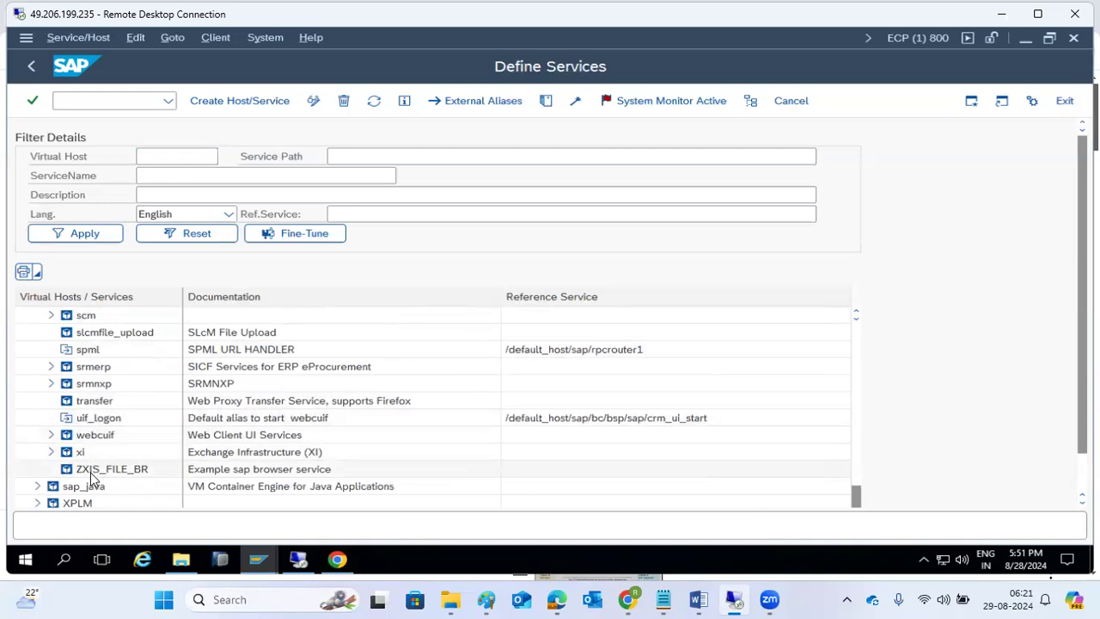
{"action": "scroll", "coordinate": [90, 472], "scroll_direction": "up", "scroll_amount": 3}
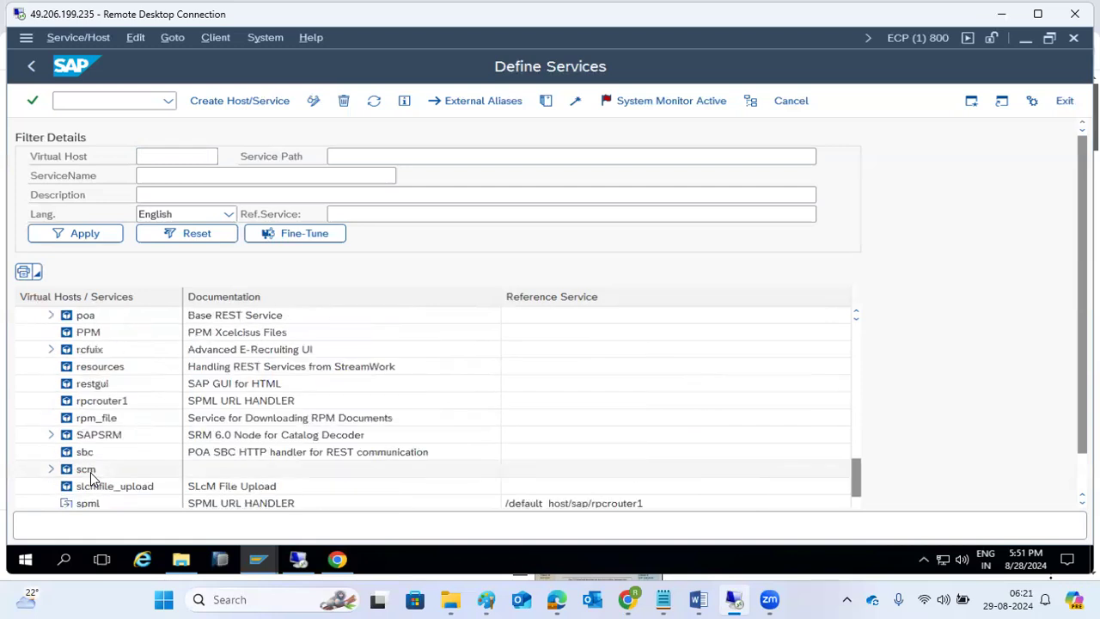
{"action": "left_click", "coordinate": [50, 435]}
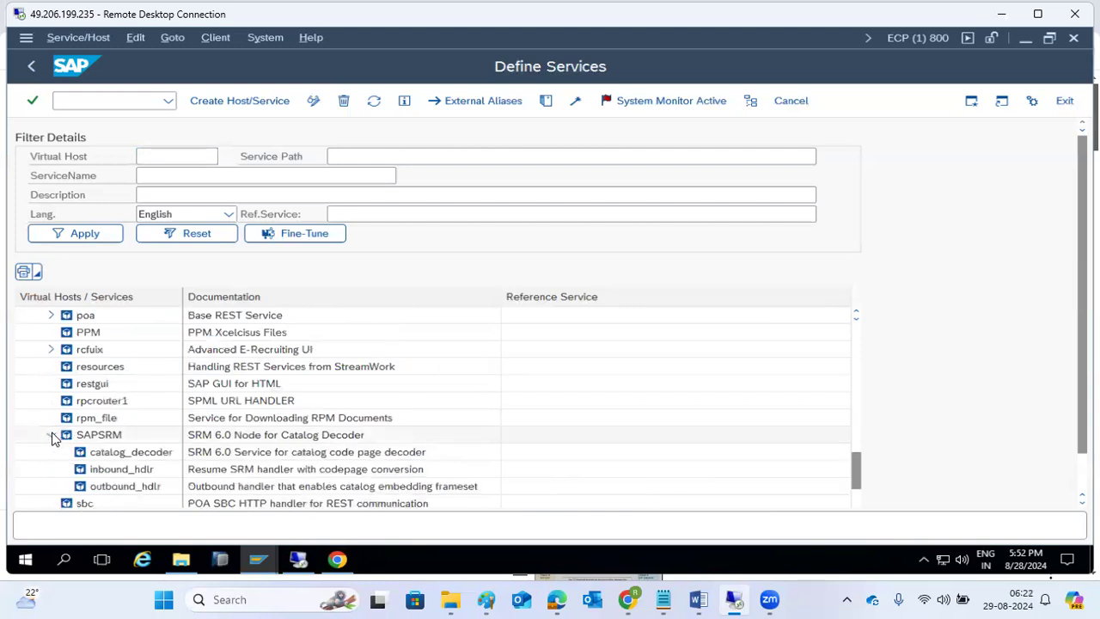
{"action": "scroll", "coordinate": [52, 440], "scroll_direction": "up", "scroll_amount": 5}
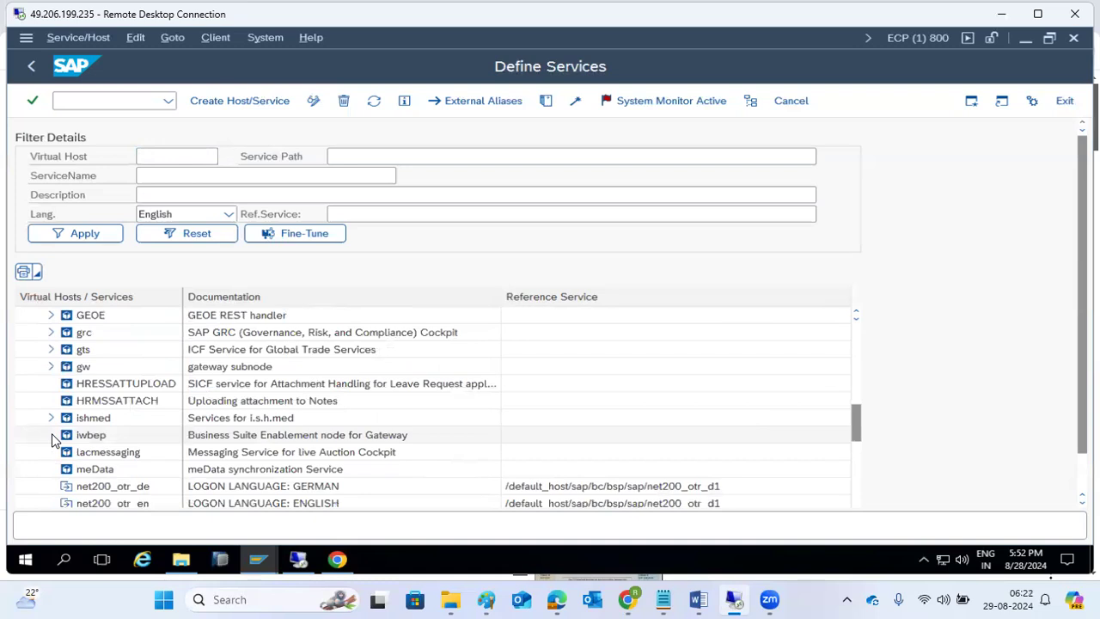
- Test the HRMSSATTACH service and allow it to open at kponline1:8000/sap/hrmssattach with client 800
{"action": "right_click", "coordinate": [98, 405]}
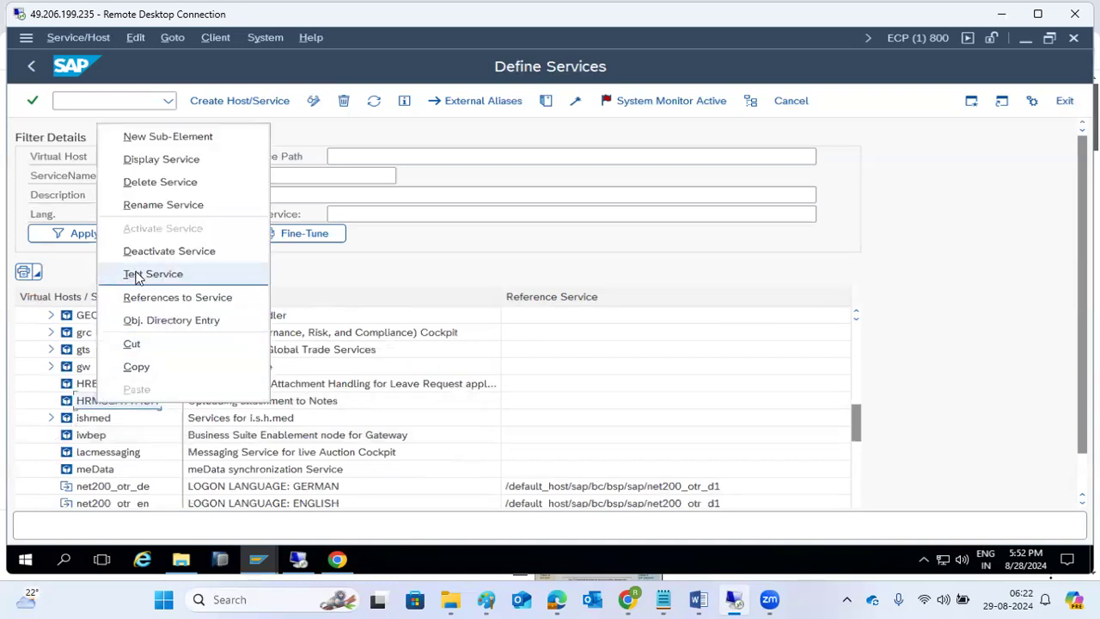
{"action": "left_click", "coordinate": [136, 275]}
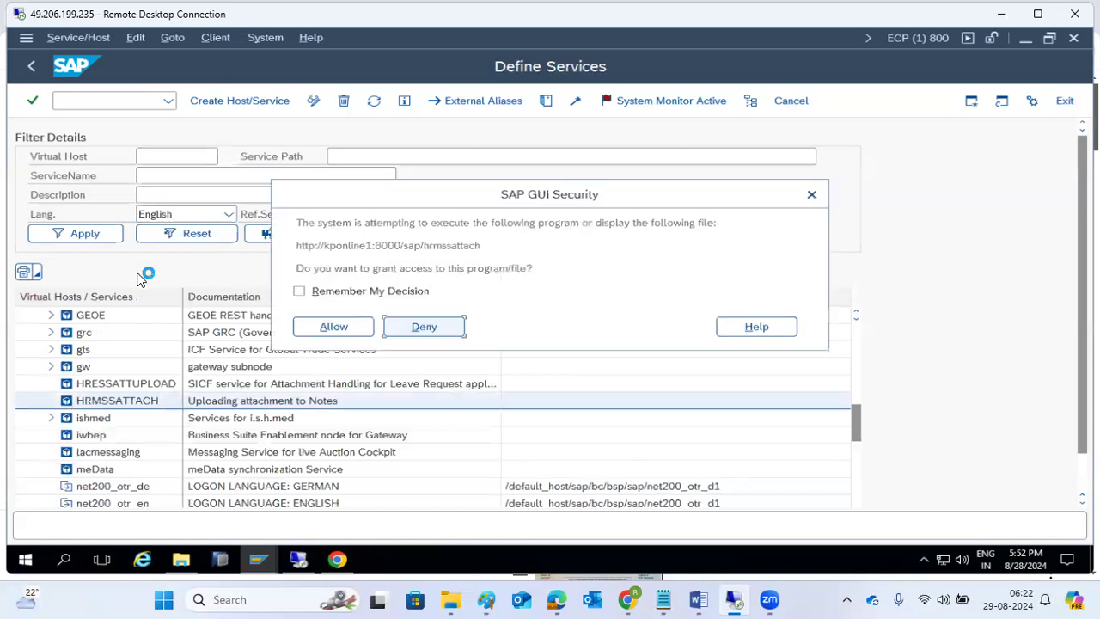
{"action": "left_click", "coordinate": [318, 327]}
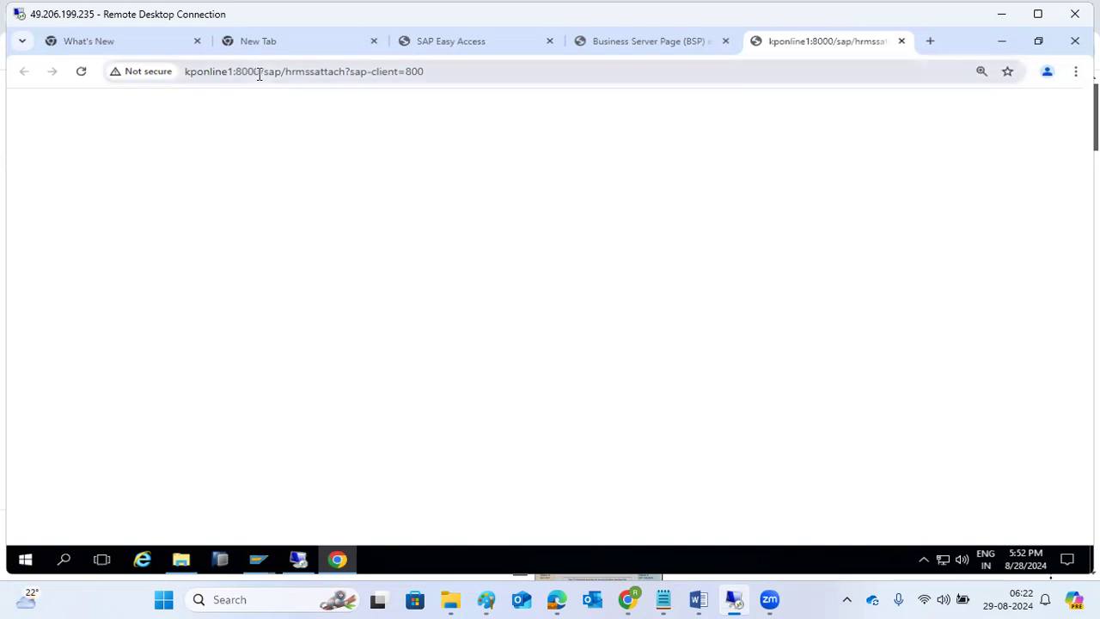
- Inspect the hrmssattach service path in the test URL, then close the blank test tab
{"action": "left_click_drag", "start_coordinate": [267, 73], "coordinate": [403, 72]}
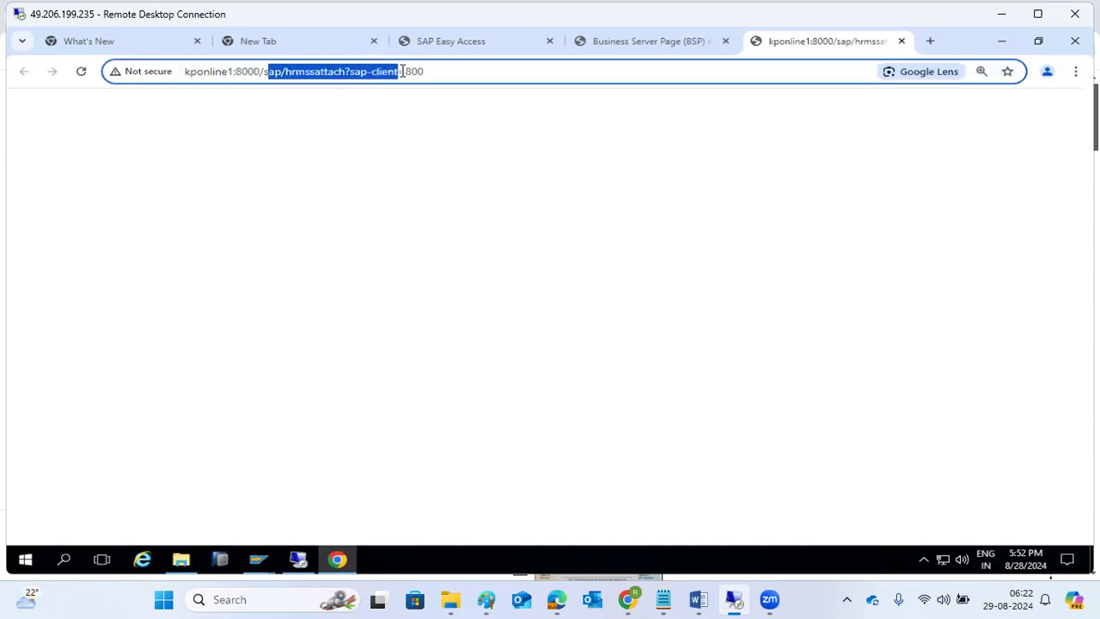
{"action": "double_click", "coordinate": [326, 75]}
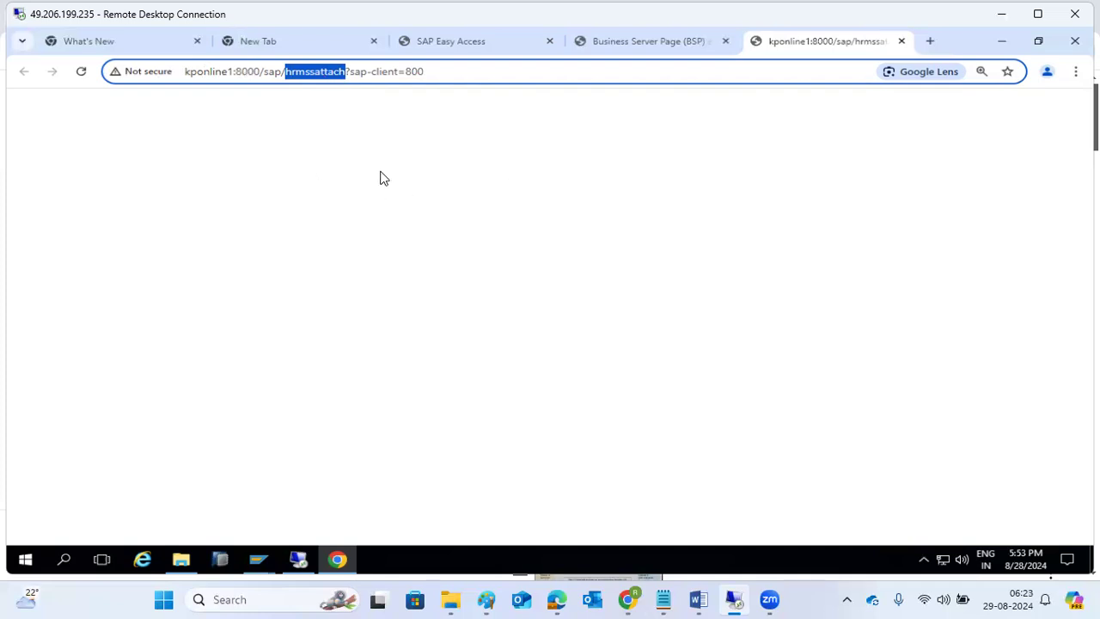
{"action": "left_click", "coordinate": [901, 41]}
- Close the BSP error tab and minimize Chrome to get back to the ECP services tree
{"action": "left_click", "coordinate": [777, 41]}
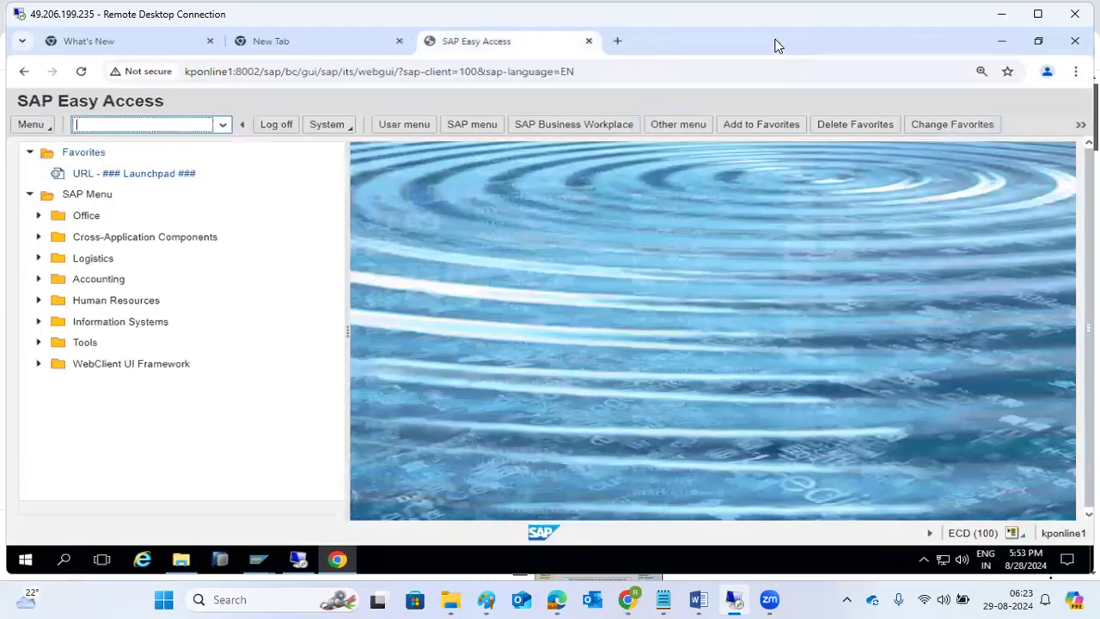
{"action": "left_click", "coordinate": [1004, 46]}
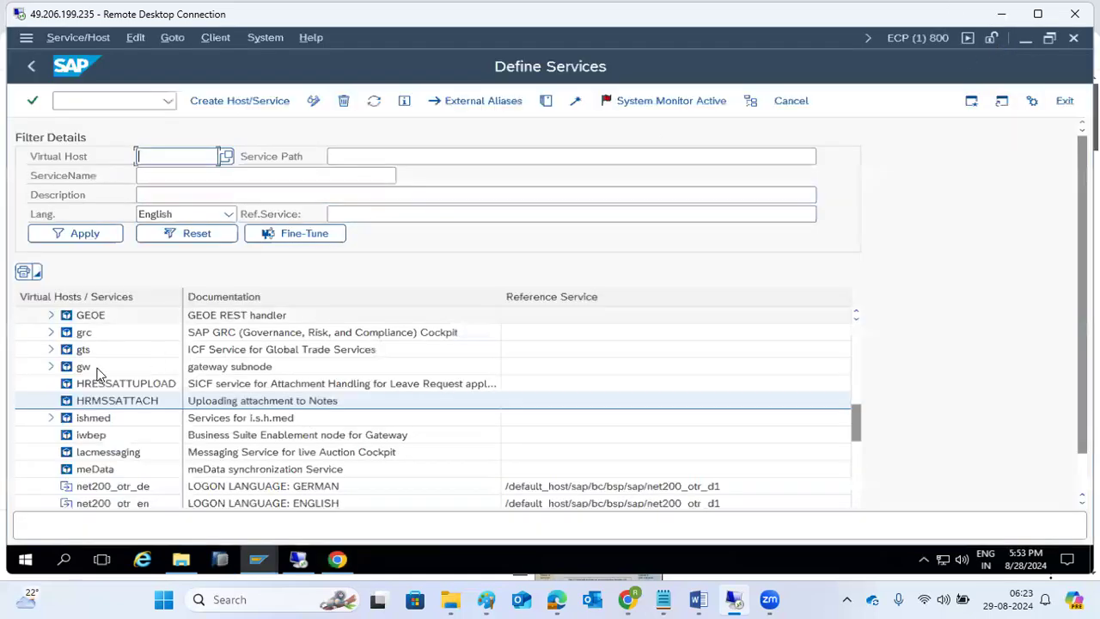
{"action": "scroll", "coordinate": [91, 386], "scroll_direction": "down", "scroll_amount": 10}
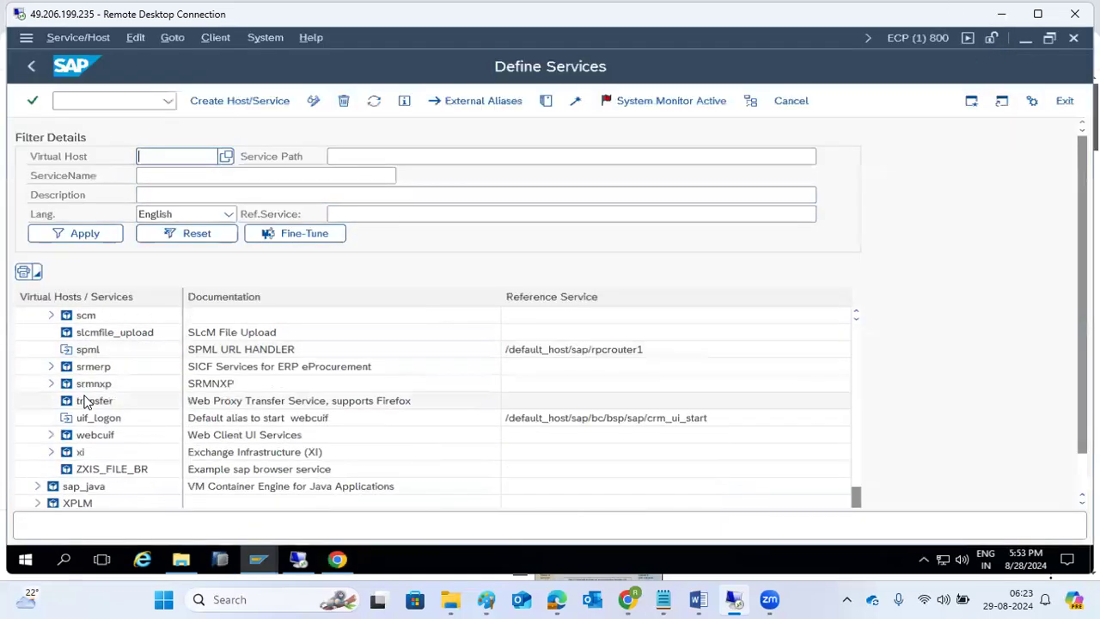
{"action": "scroll", "coordinate": [84, 395], "scroll_direction": "up", "scroll_amount": 15}
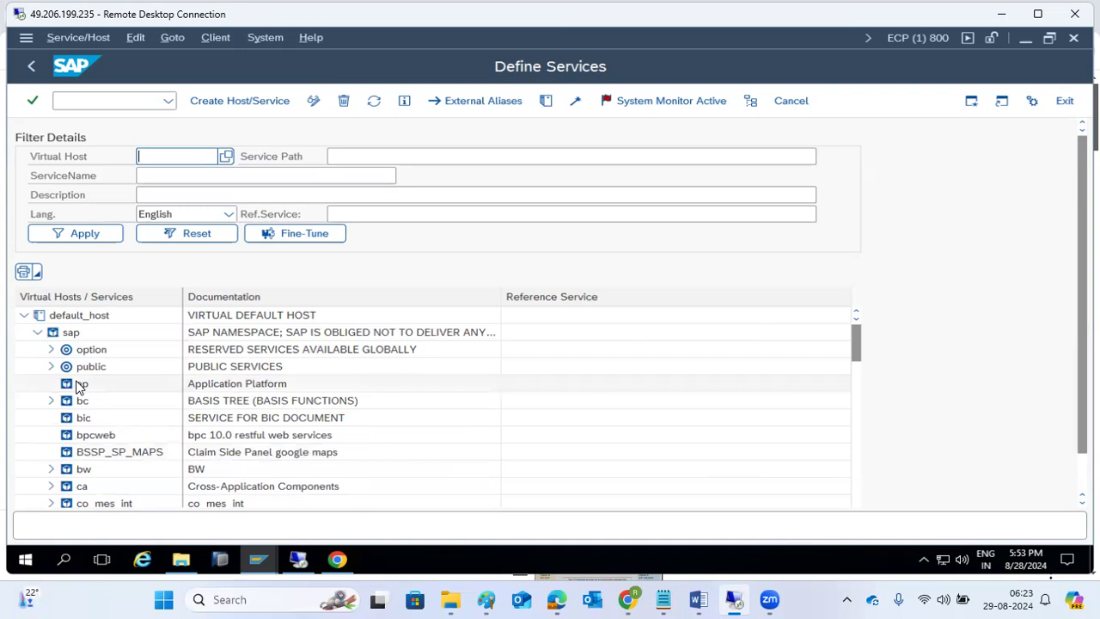
- Expand the es node and test it, getting 'Service DEFAULT_HOST Cannot Be Accessed!'
{"action": "scroll", "coordinate": [84, 383], "scroll_direction": "down", "scroll_amount": 2}
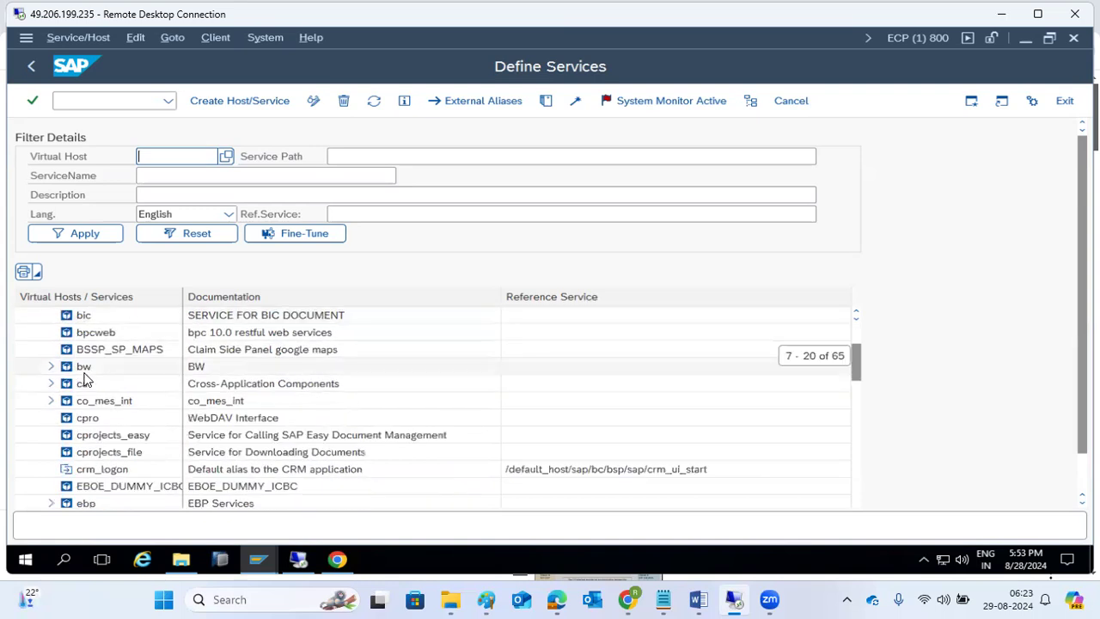
{"action": "scroll", "coordinate": [84, 381], "scroll_direction": "down", "scroll_amount": 3}
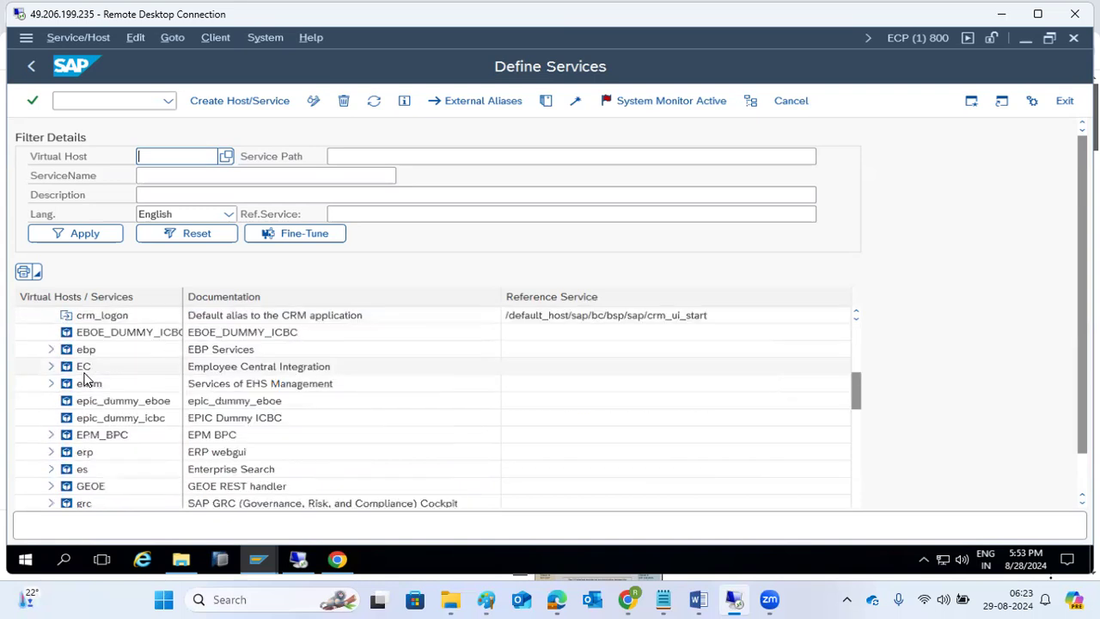
{"action": "left_click", "coordinate": [50, 469]}
{"action": "scroll", "coordinate": [53, 477], "scroll_direction": "down", "scroll_amount": 4}
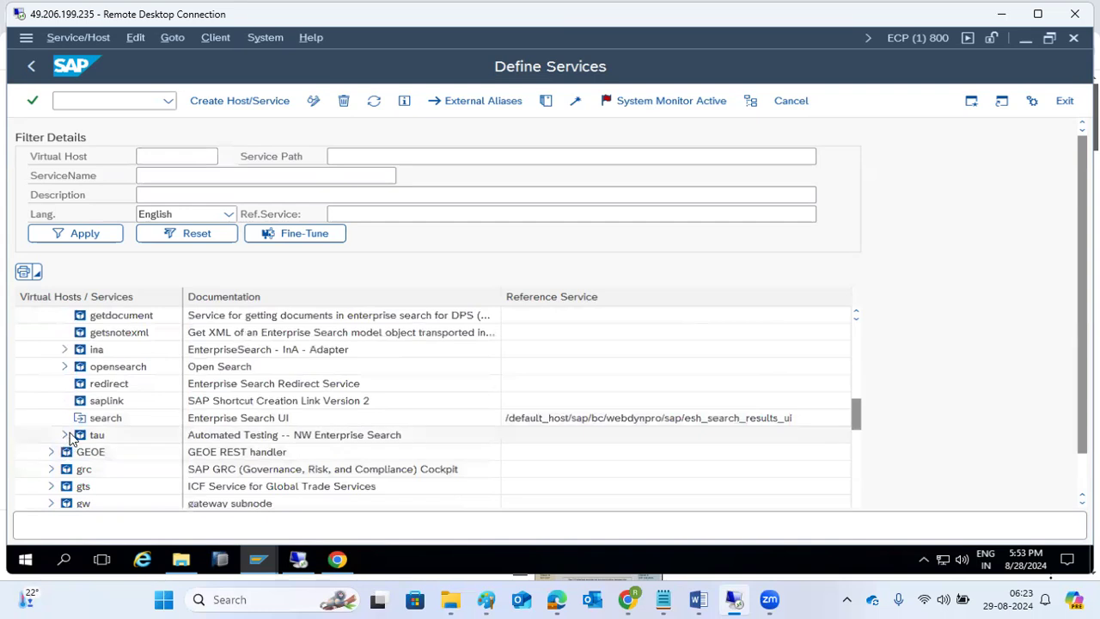
{"action": "scroll", "coordinate": [54, 469], "scroll_direction": "up", "scroll_amount": 3}
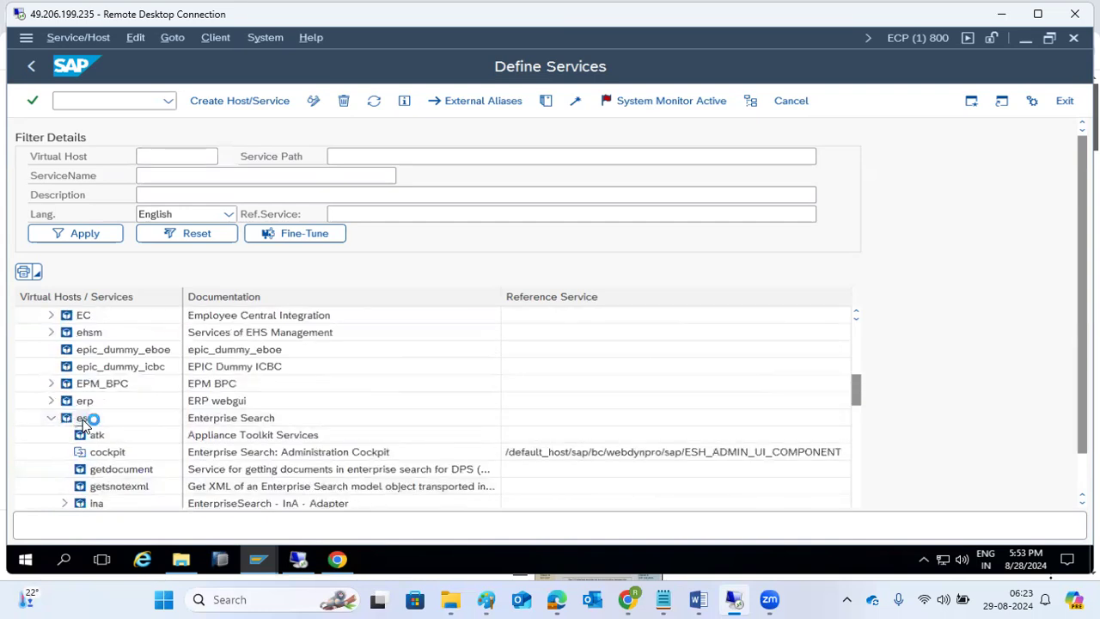
{"action": "right_click", "coordinate": [83, 421]}
{"action": "left_click", "coordinate": [117, 295]}
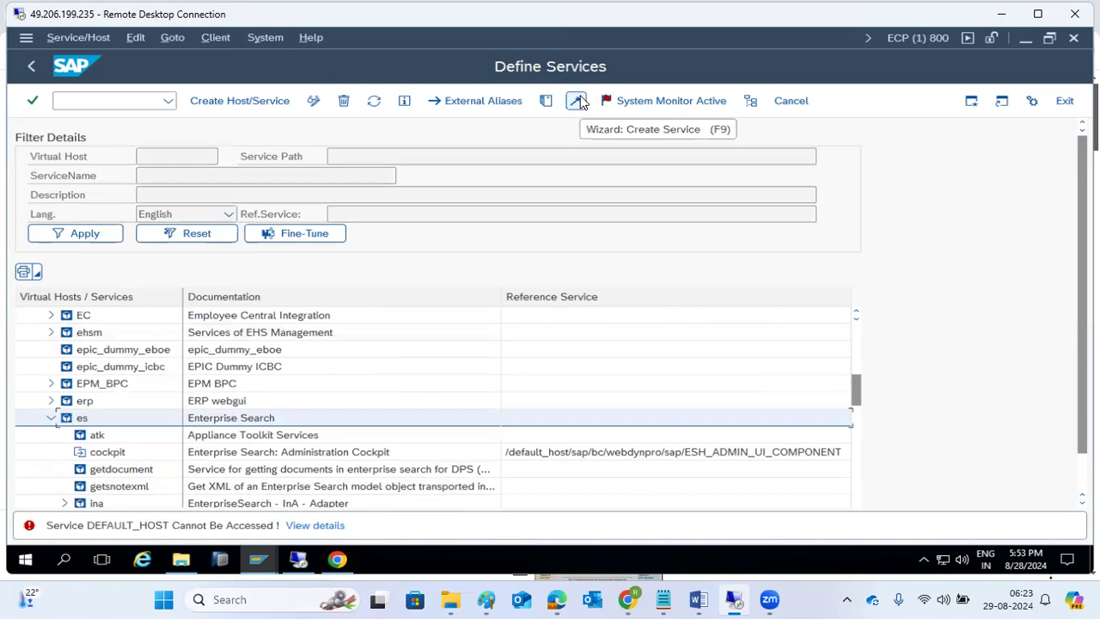
- Re-run the ICF hierarchy and show the HTTP Client proxy configuration's HTTP Protocol settings
{"action": "left_click", "coordinate": [37, 74]}
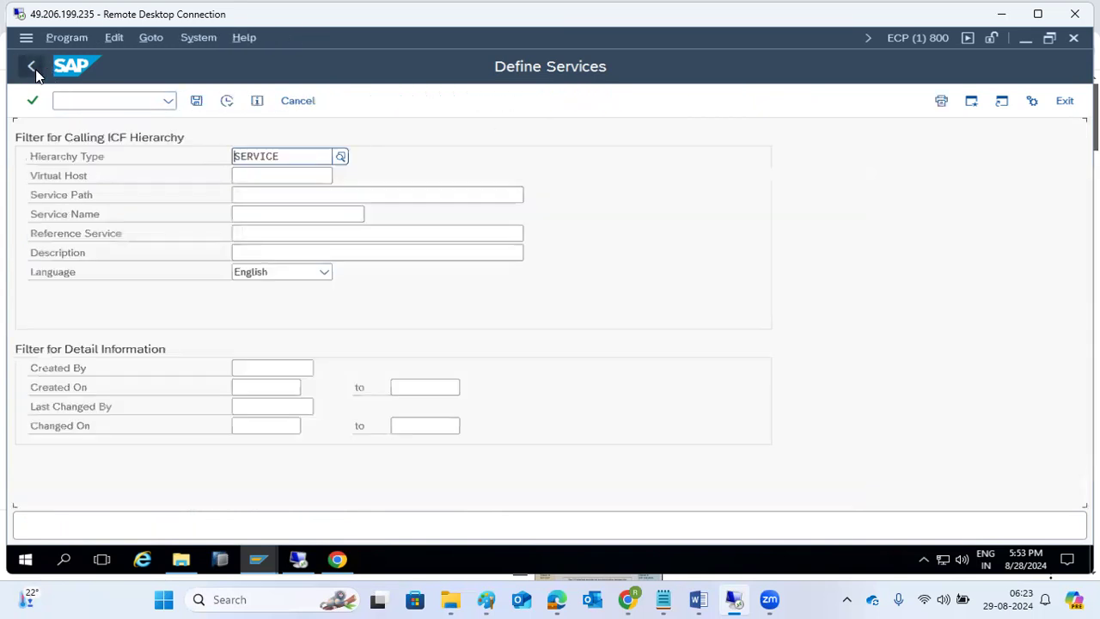
{"action": "left_click", "coordinate": [230, 104]}
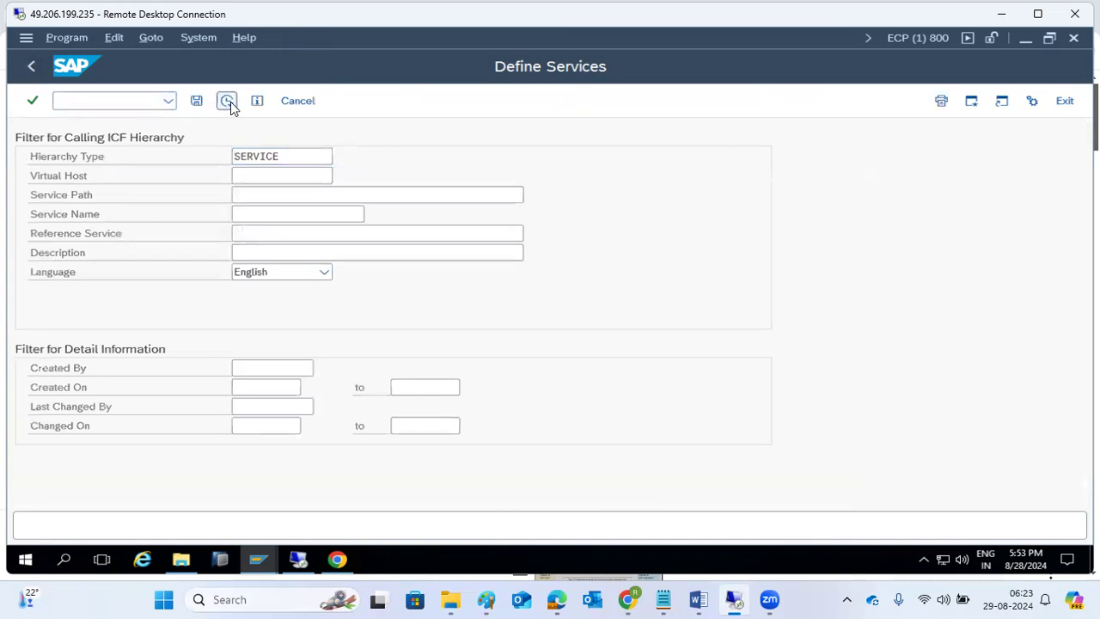
{"action": "left_click", "coordinate": [217, 38]}
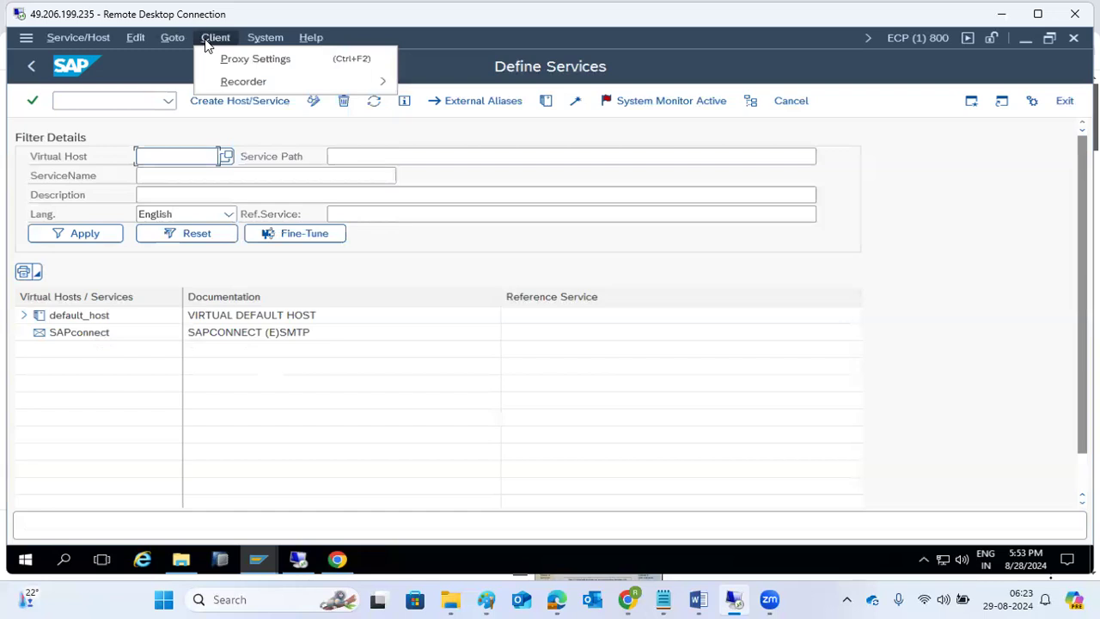
{"action": "left_click", "coordinate": [224, 60]}
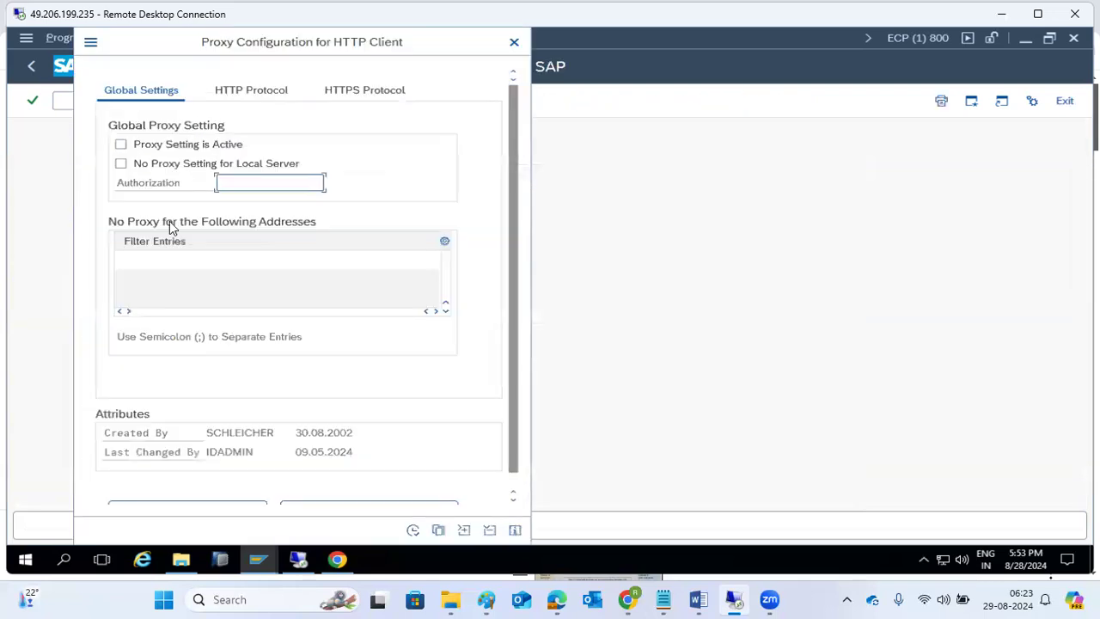
{"action": "left_click", "coordinate": [260, 92]}
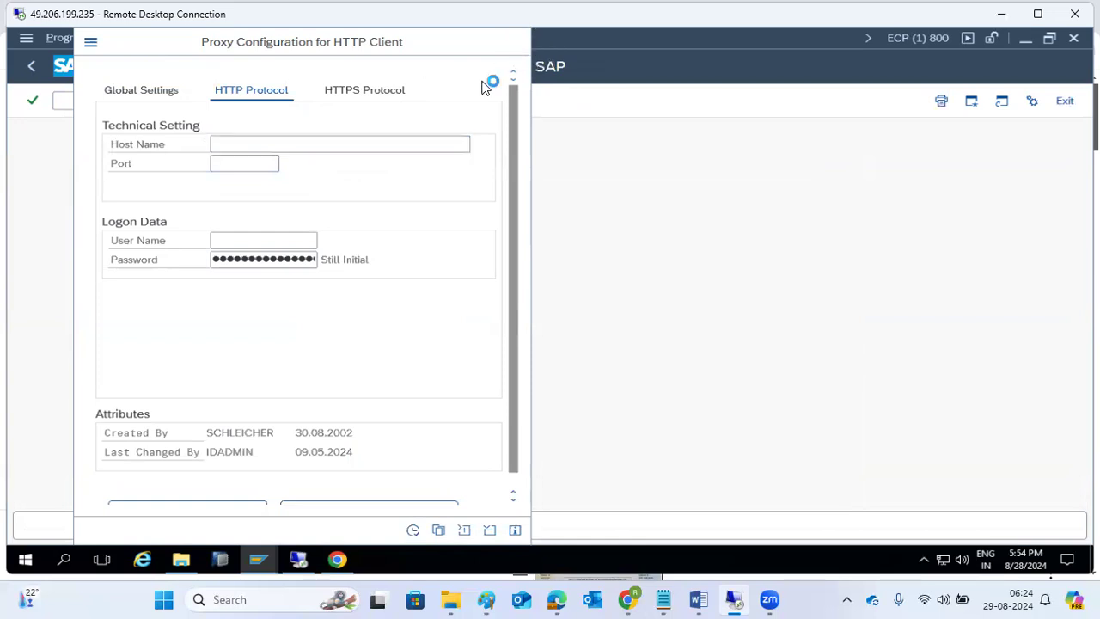
{"action": "right_click", "coordinate": [384, 567]}
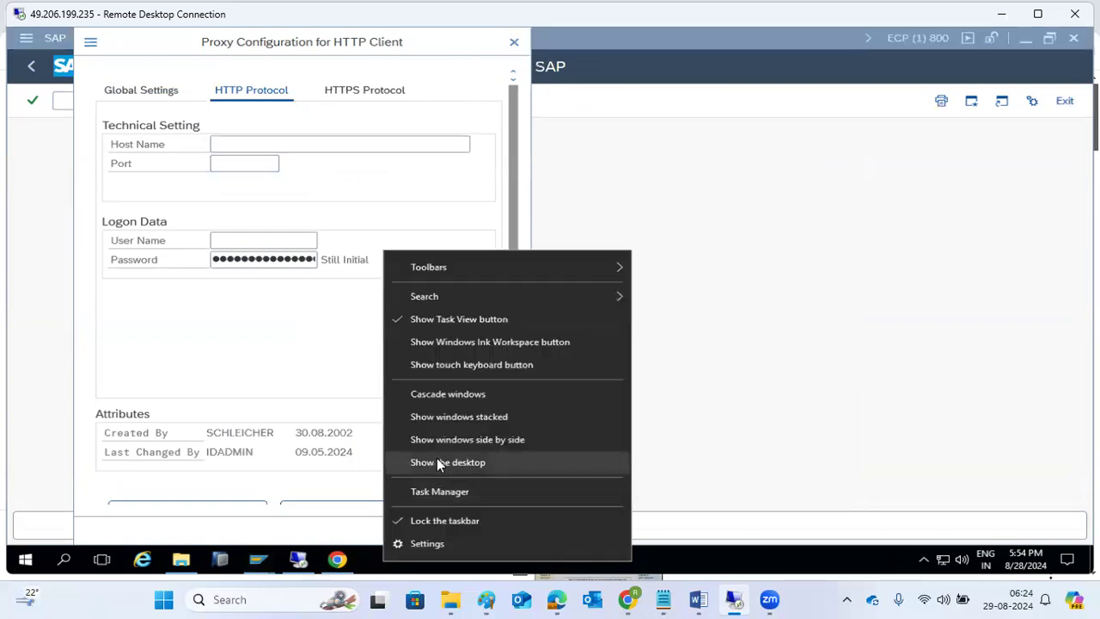
{"action": "left_click", "coordinate": [438, 462]}
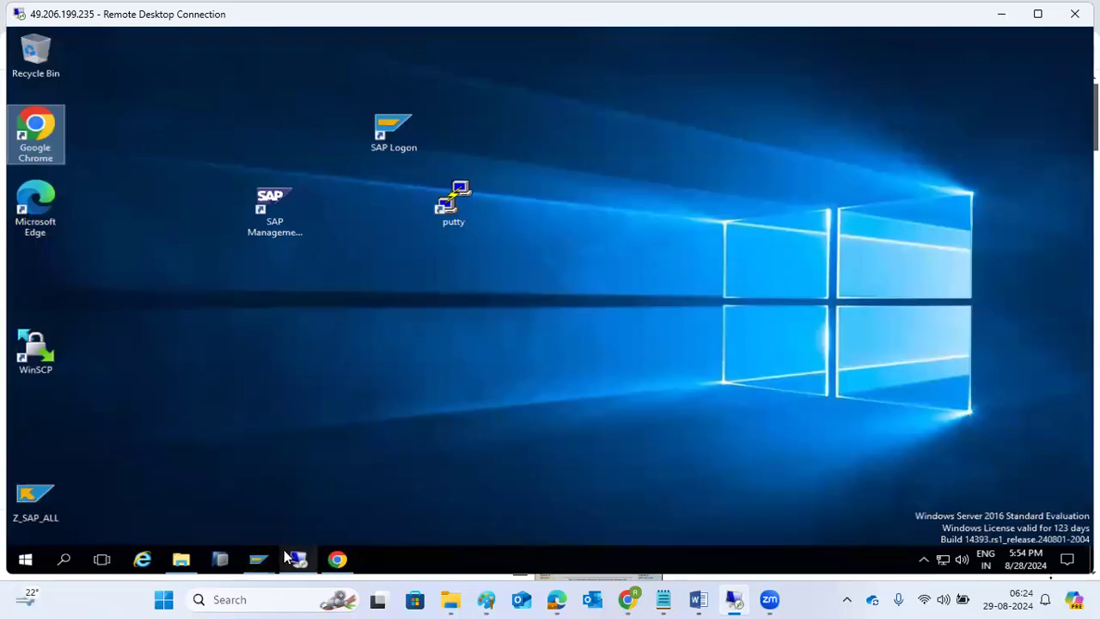
{"action": "mouse_move", "coordinate": [287, 557]}
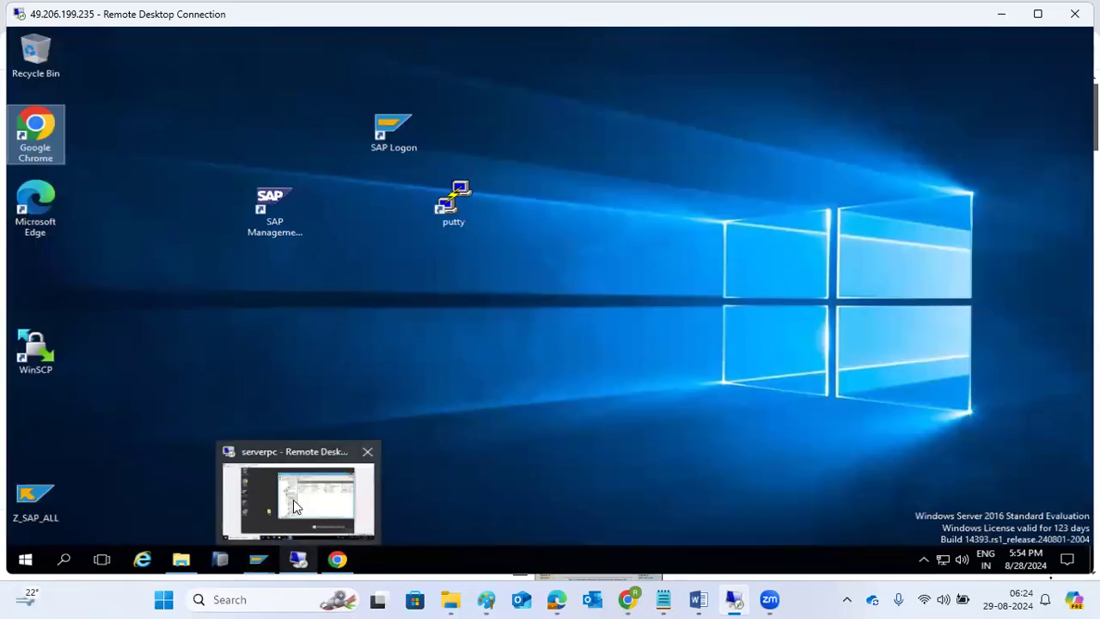
{"action": "left_click", "coordinate": [307, 560]}
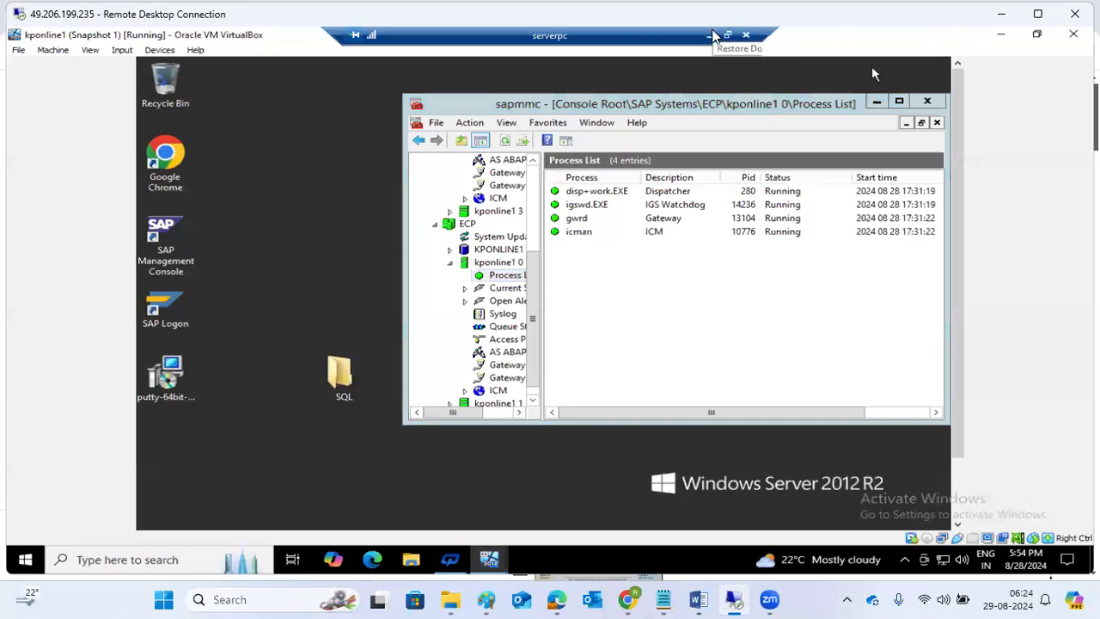
{"action": "left_click", "coordinate": [712, 34]}
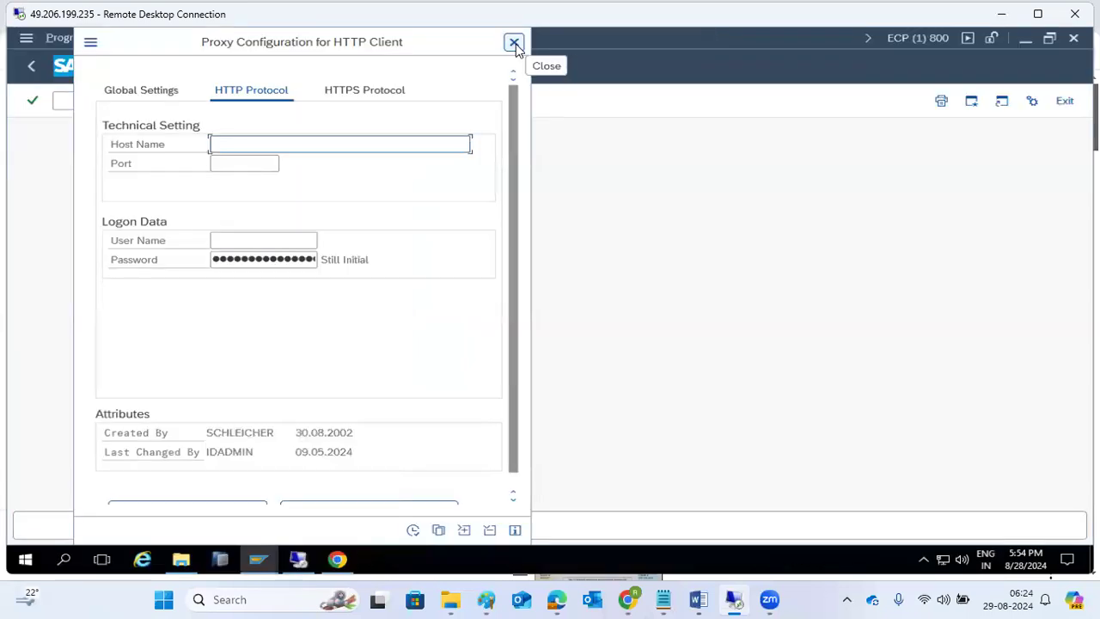
- Review the Global, HTTP and HTTPS proxy settings, ending on the empty HTTPS tab
{"action": "left_click", "coordinate": [142, 93]}
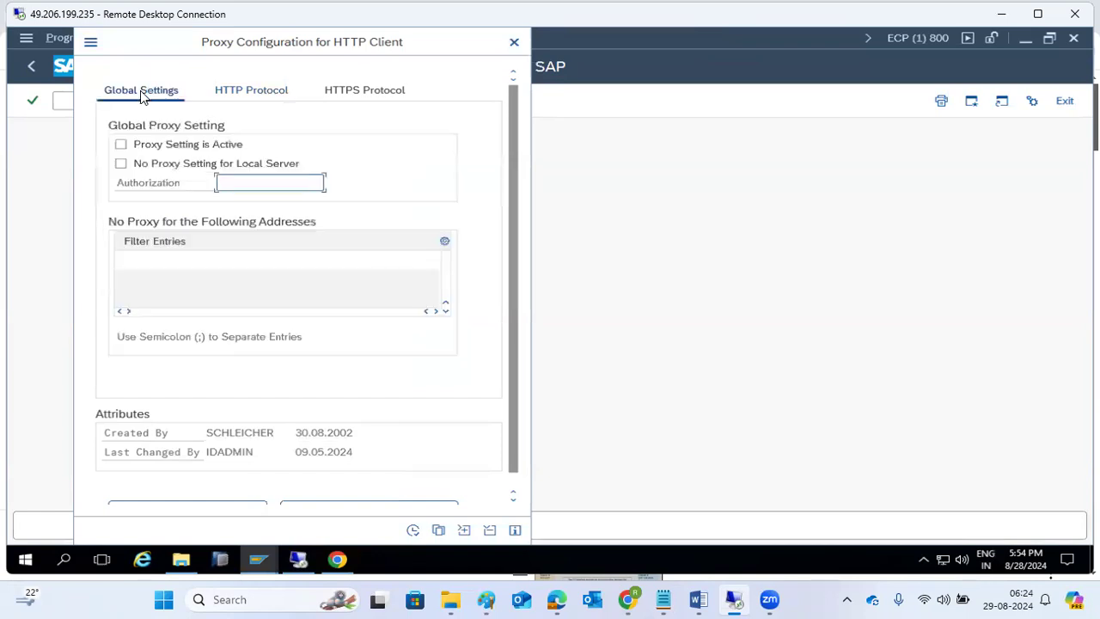
{"action": "left_click", "coordinate": [275, 93]}
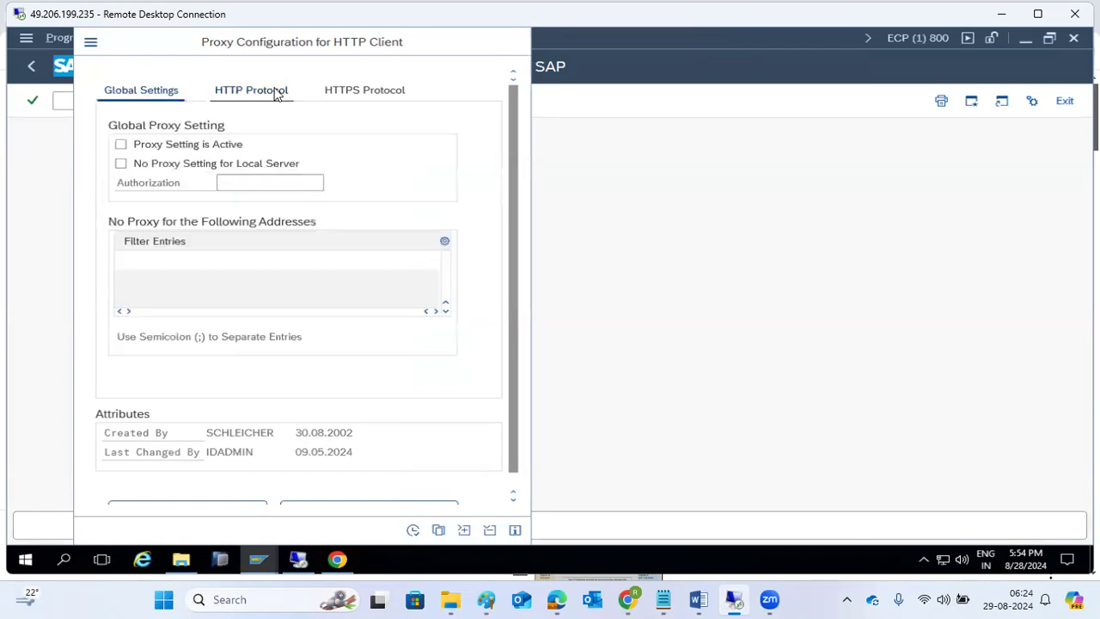
{"action": "left_click", "coordinate": [381, 92]}
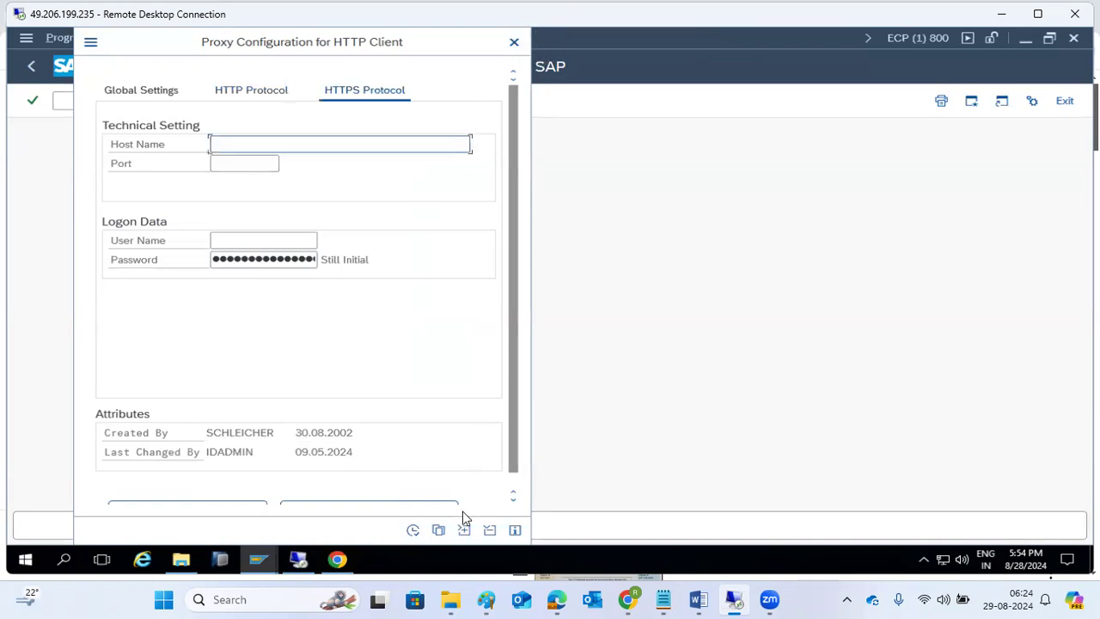
- Attempt to close the proxy configuration dialog via its X and window-menu Close
{"action": "left_click", "coordinate": [523, 39]}
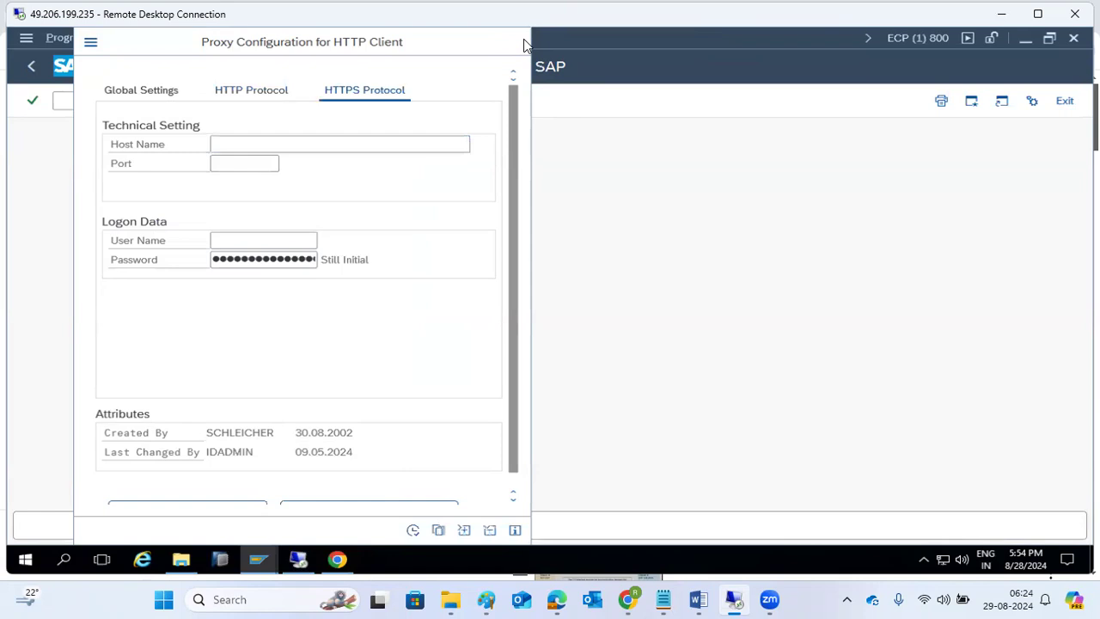
{"action": "left_click", "coordinate": [90, 42]}
{"action": "left_click", "coordinate": [118, 137]}
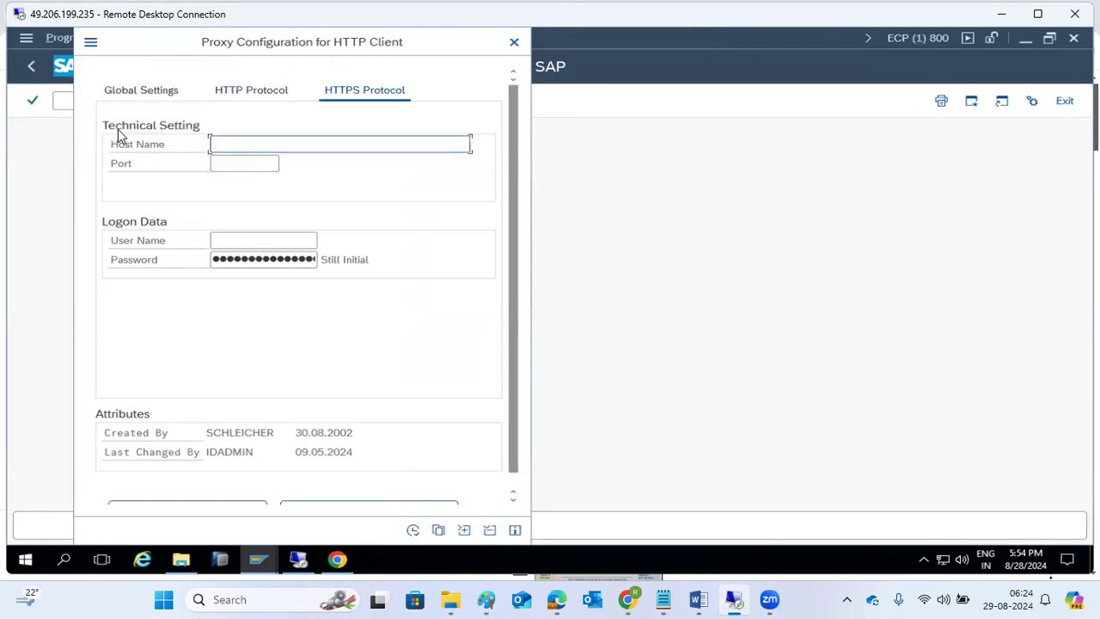
{"action": "left_click", "coordinate": [95, 44]}
{"action": "left_click", "coordinate": [112, 93]}
{"action": "left_click", "coordinate": [510, 44]}
{"action": "left_click", "coordinate": [479, 112]}
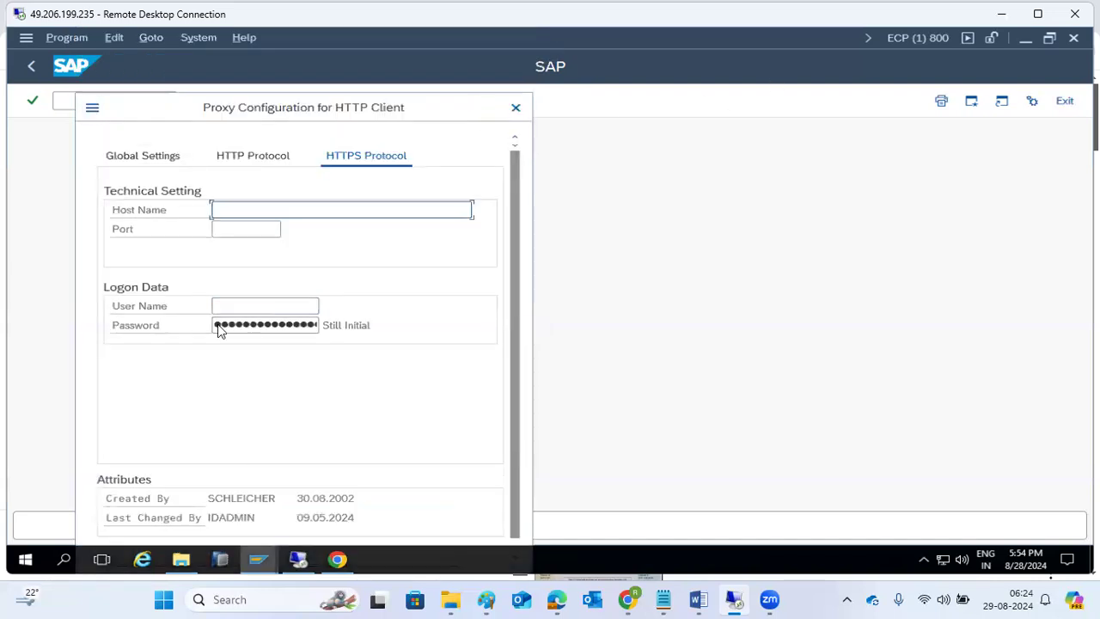
- Switch to the ECD Define Services window and go back twice to SAP Easy Access
{"action": "mouse_move", "coordinate": [262, 572]}
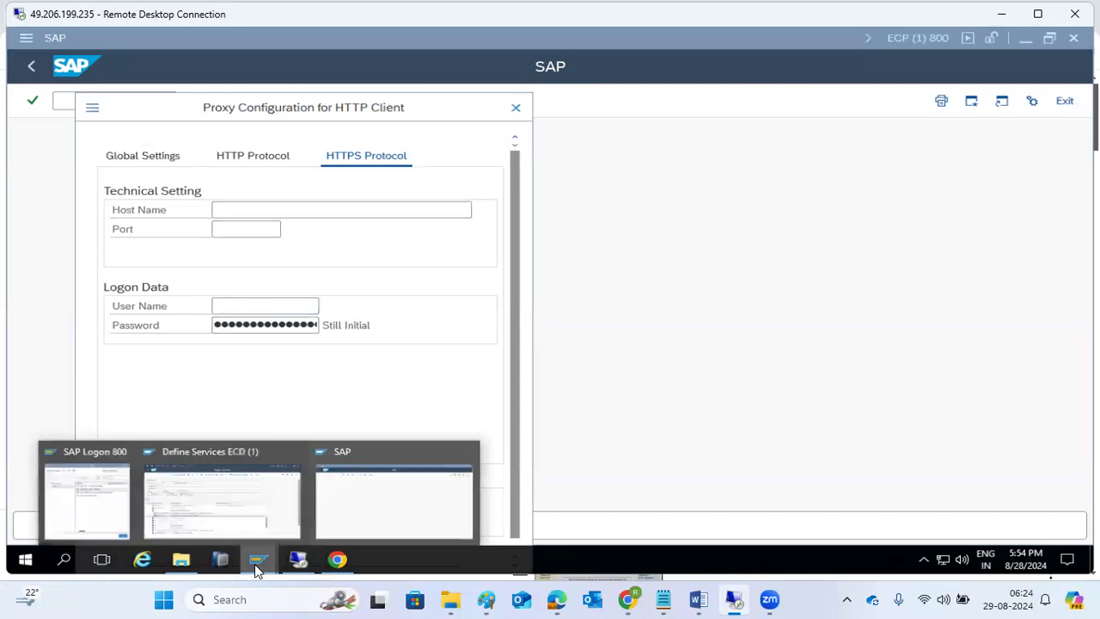
{"action": "left_click", "coordinate": [244, 491]}
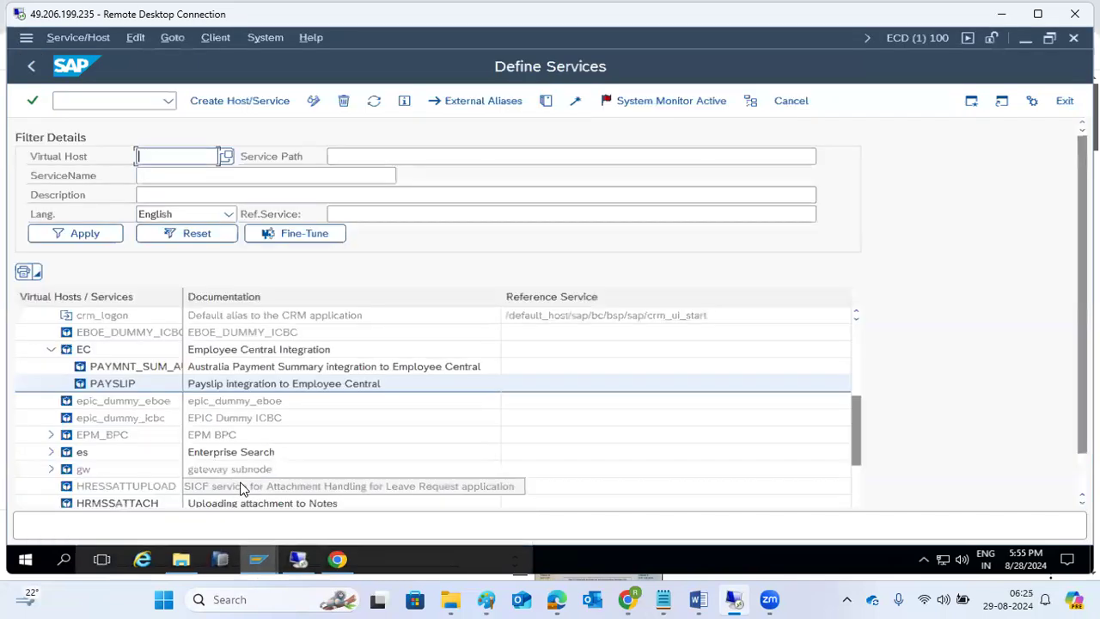
{"action": "left_click", "coordinate": [34, 65]}
{"action": "left_click", "coordinate": [35, 65]}
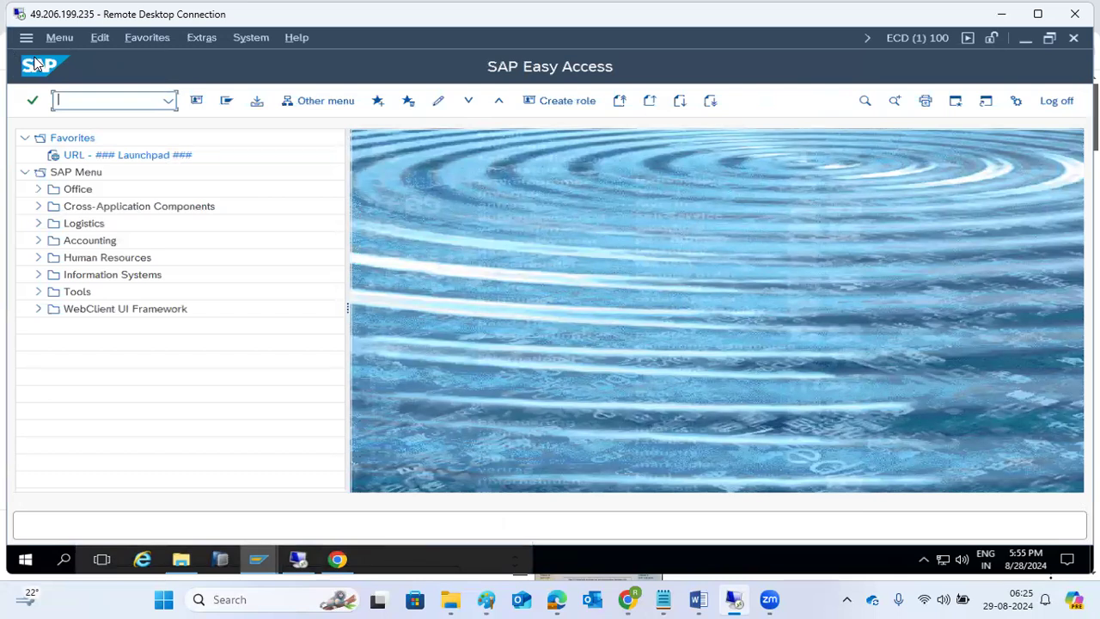
{"action": "left_click", "coordinate": [485, 598]}
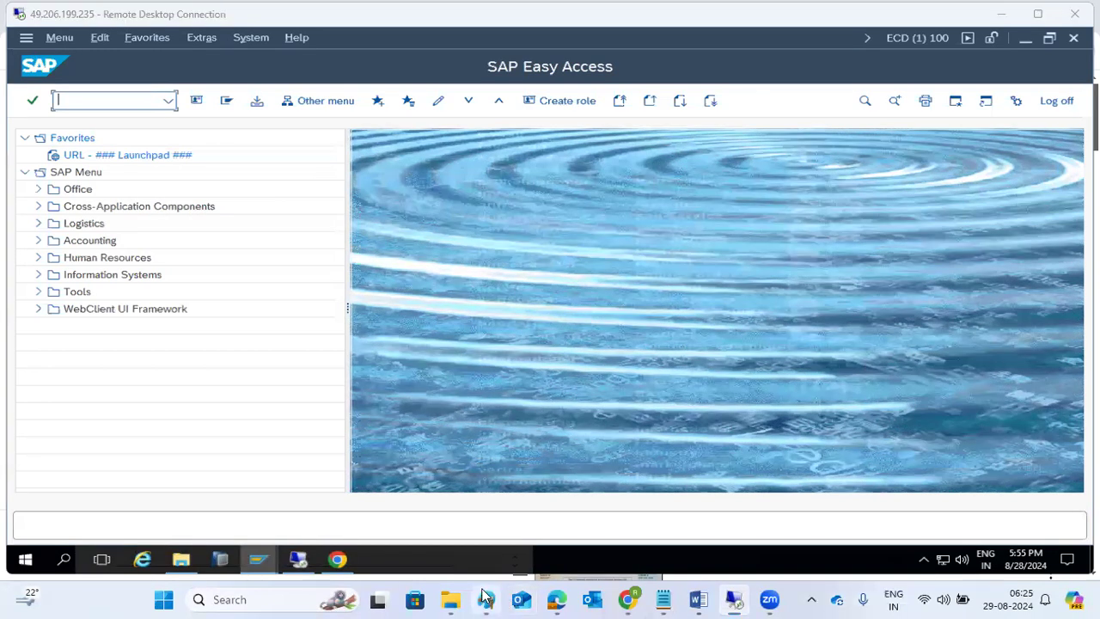
- Add the line 'SFW3 - workflow activation' to the Paint notes, then return to the remote session
{"action": "key", "text": "Return"}
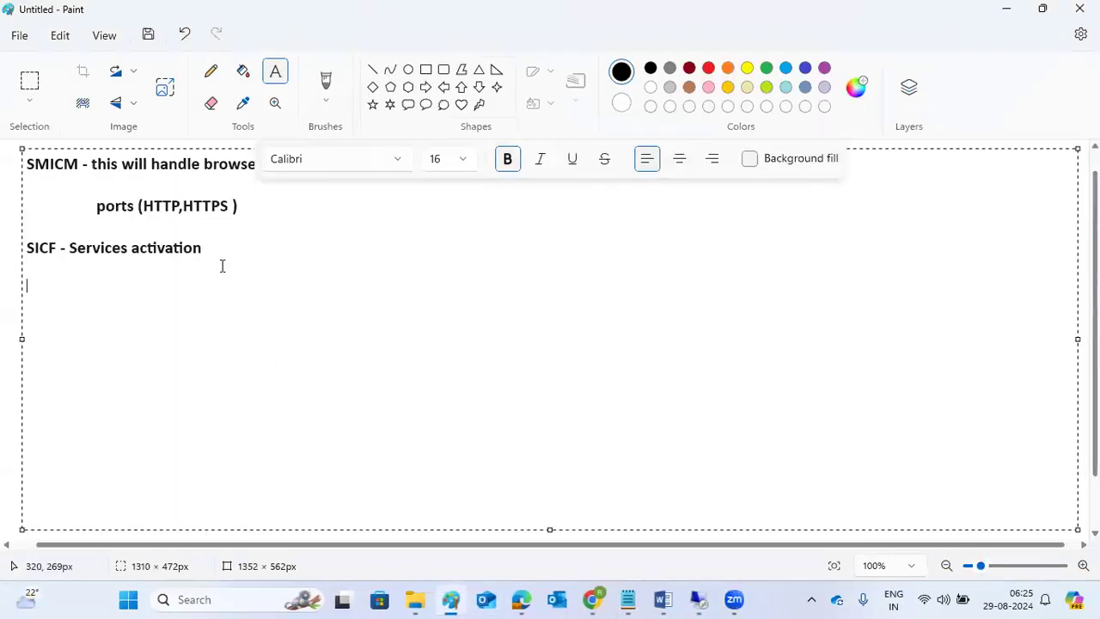
{"action": "type", "text": "SFW3 - wro"}
{"action": "key", "text": "BackSpace"}
{"action": "type", "text": "wro"}
{"action": "key", "text": "BackSpace"}
{"action": "key", "text": "BackSpace"}
{"action": "type", "text": "o"}
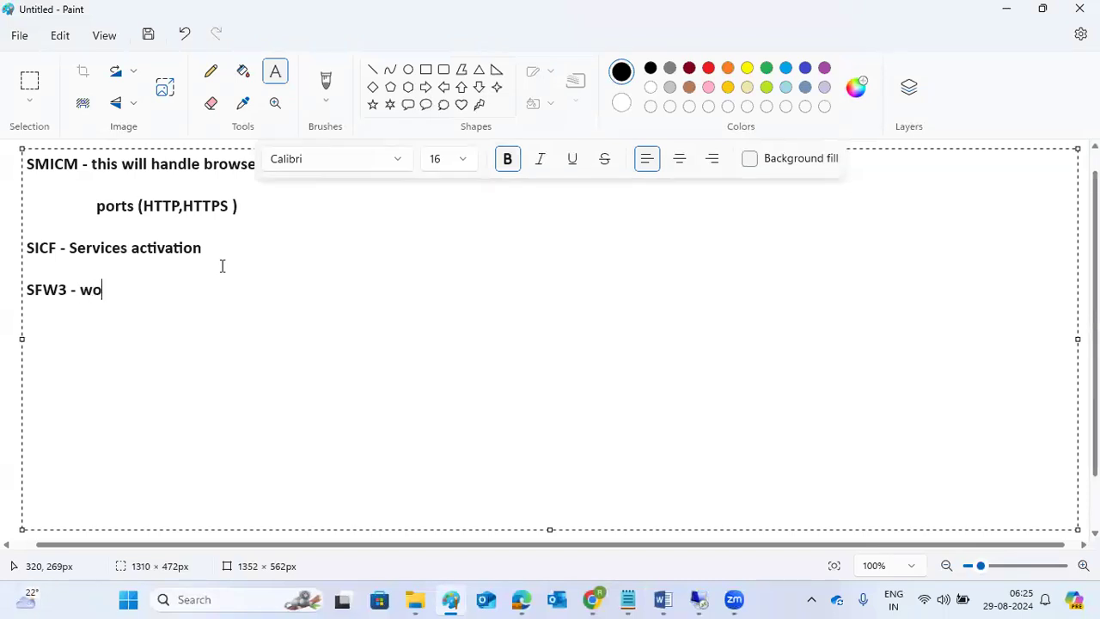
{"action": "type", "text": "rkflow a"}
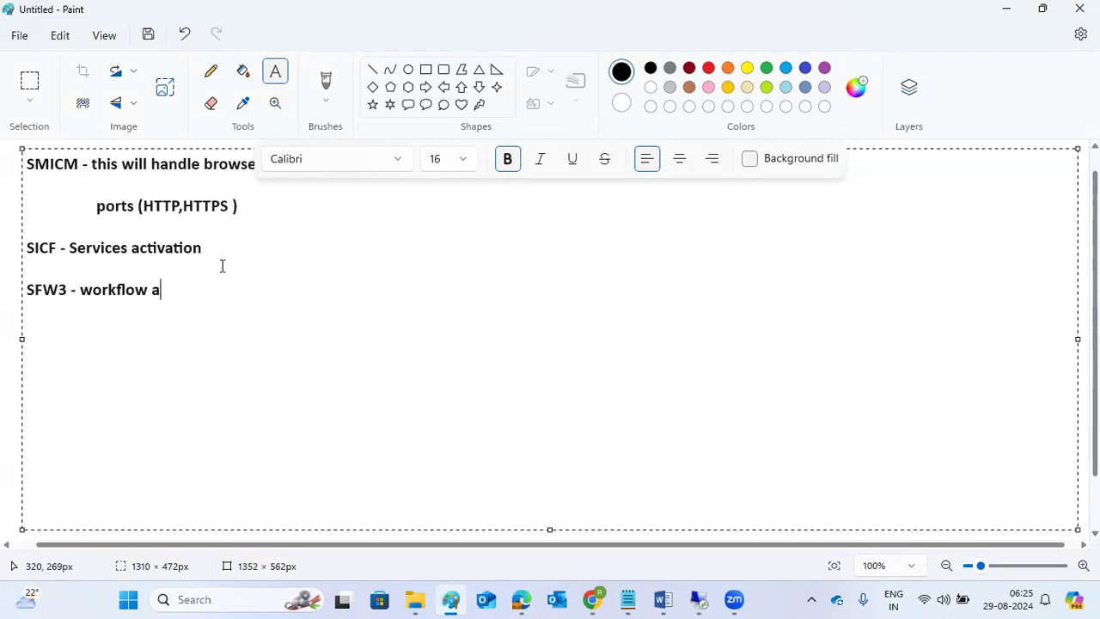
{"action": "type", "text": "ctivation"}
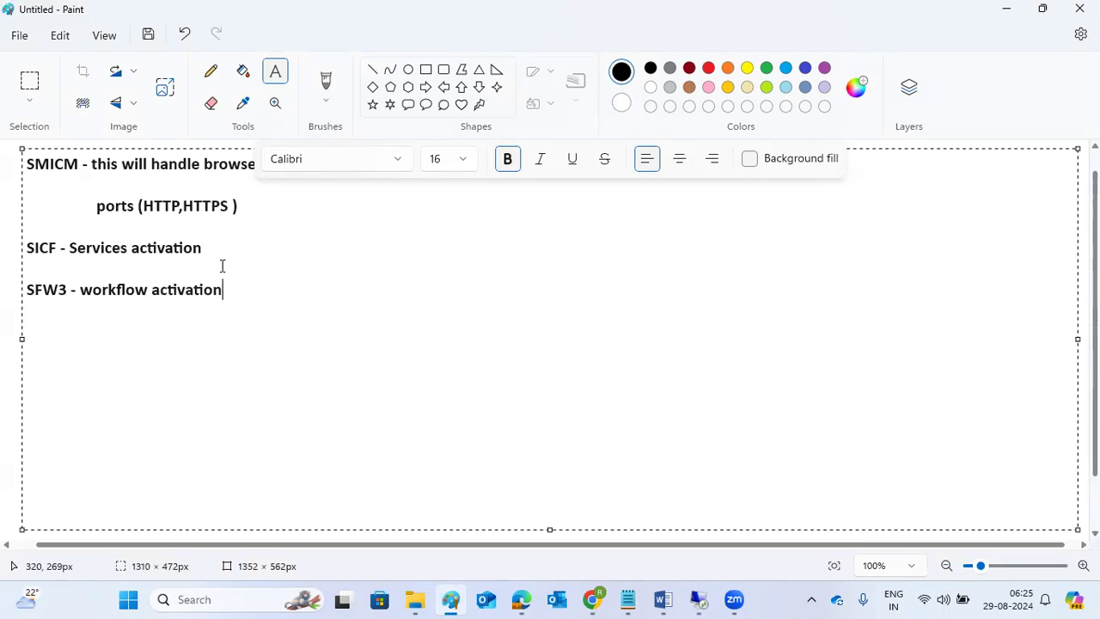
{"action": "left_click", "coordinate": [698, 599]}
- Open SFW5 Business Function Set, go back, then launch SWU3 Automatic Workflow Customizing
{"action": "type", "text": "sf"}
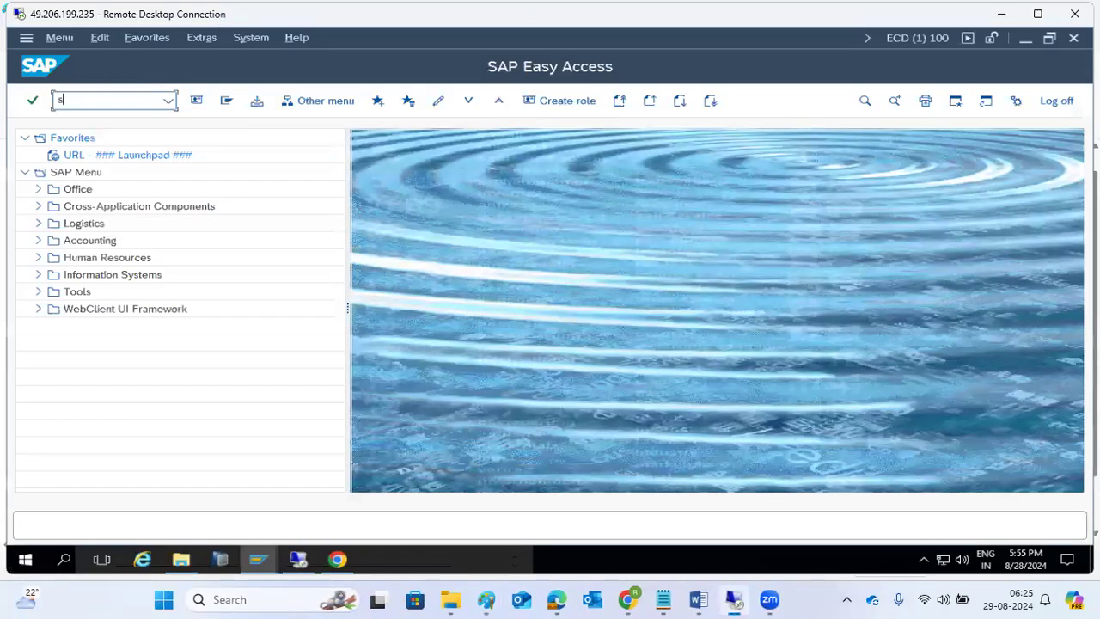
{"action": "type", "text": "w5"}
{"action": "key", "text": "Return"}
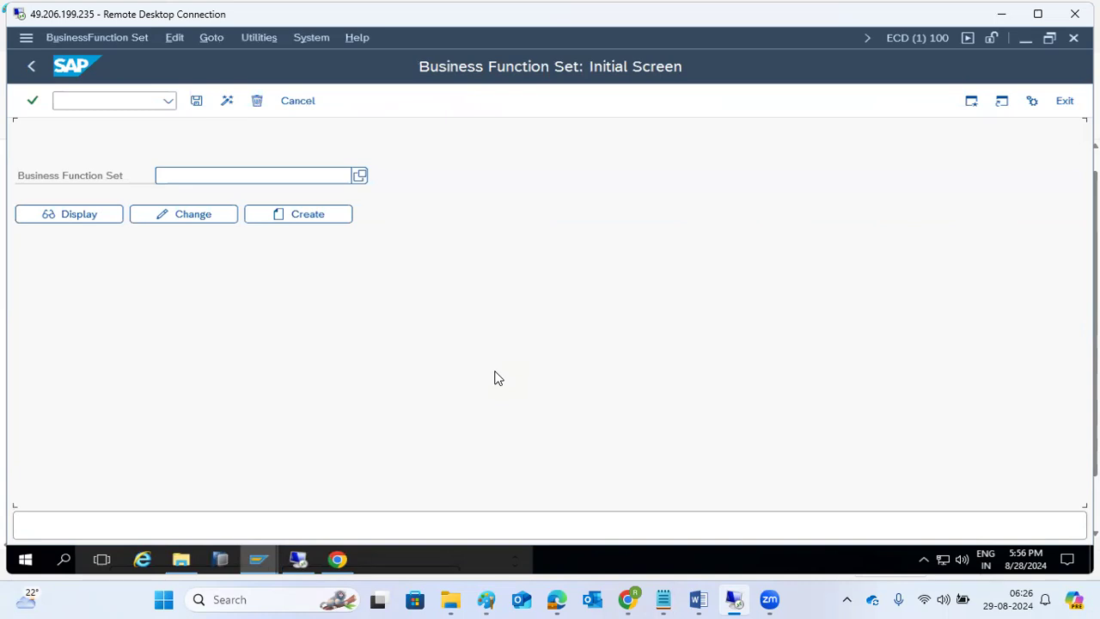
{"action": "left_click", "coordinate": [31, 66]}
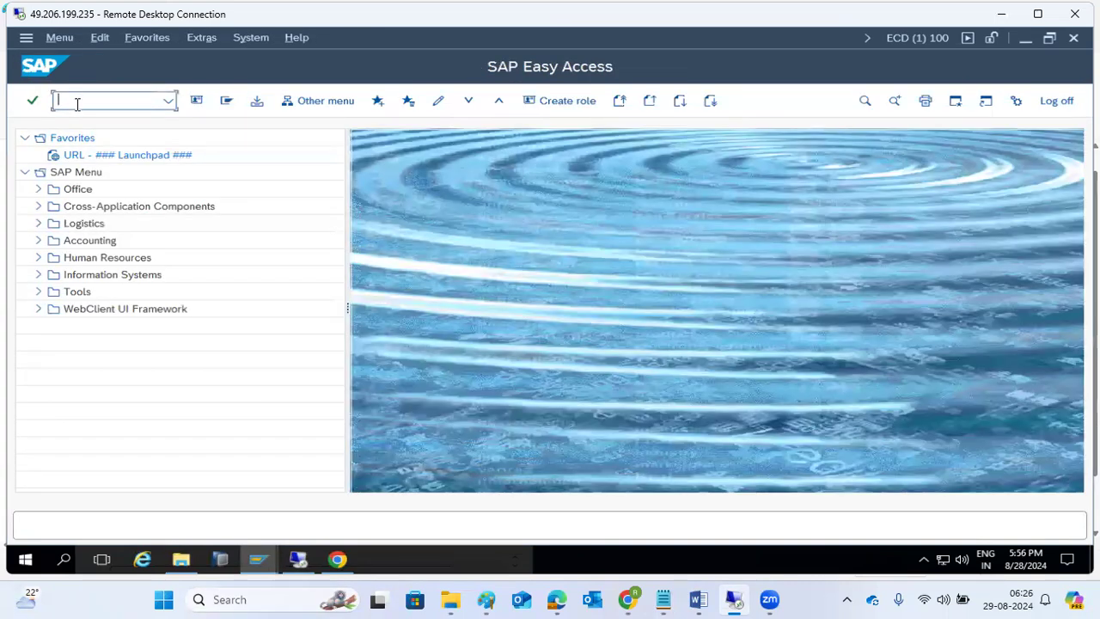
{"action": "type", "text": "swu3"}
{"action": "key", "text": "Return"}
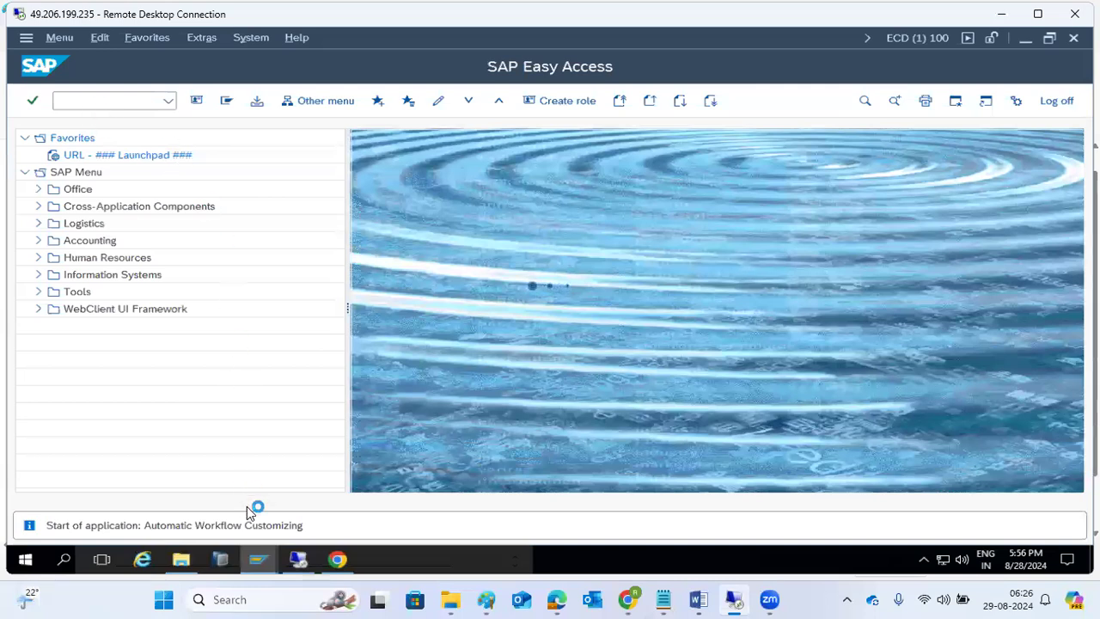
- Open a new SAP session from the proxy window, then bring Automatic Workflow Customizing forward
{"action": "left_click", "coordinate": [258, 559]}
{"action": "left_click", "coordinate": [381, 501]}
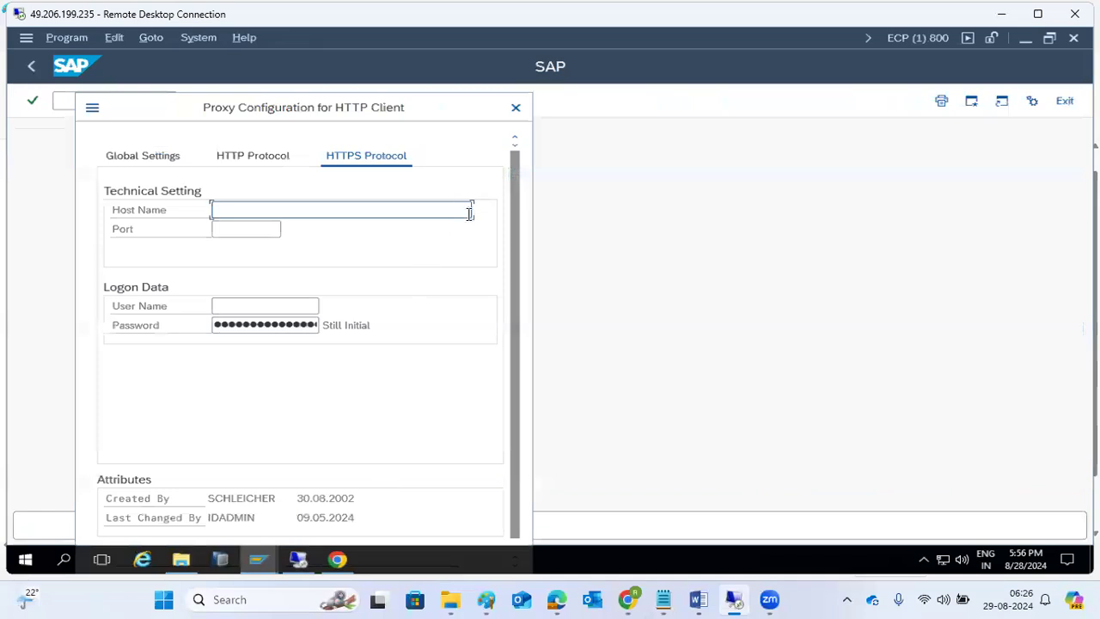
{"action": "left_click", "coordinate": [92, 107]}
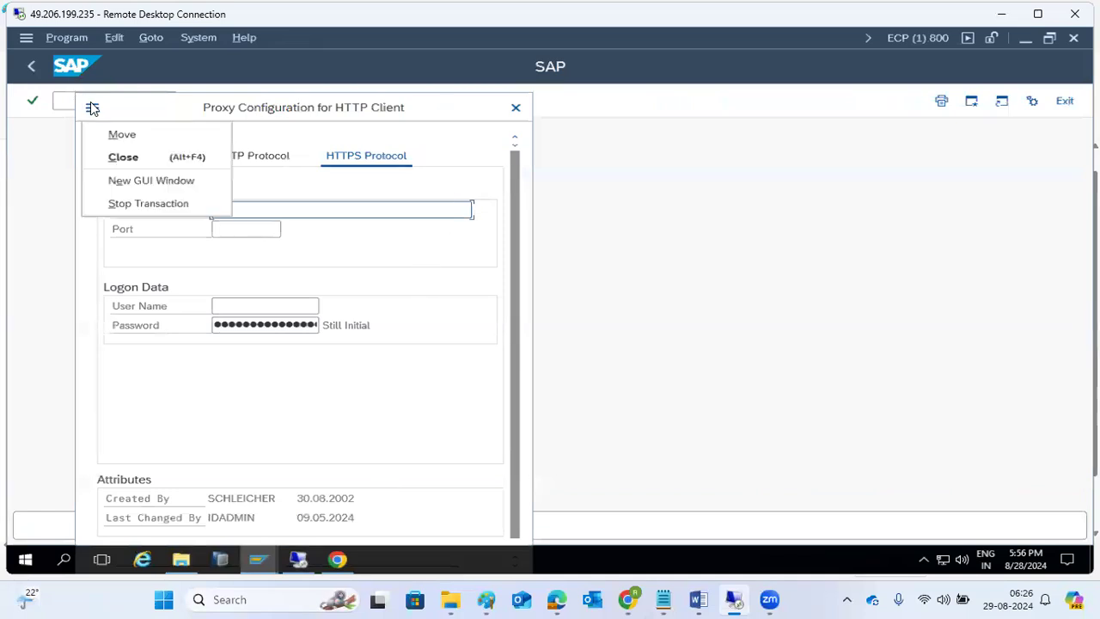
{"action": "left_click", "coordinate": [118, 178]}
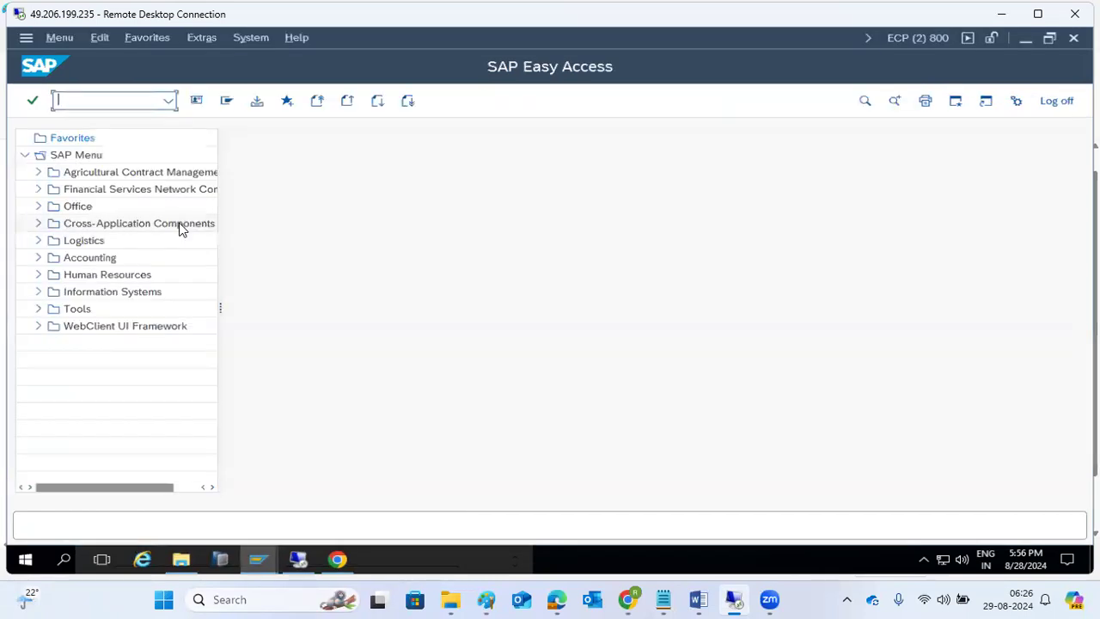
{"action": "left_click", "coordinate": [257, 559]}
{"action": "left_click", "coordinate": [204, 518]}
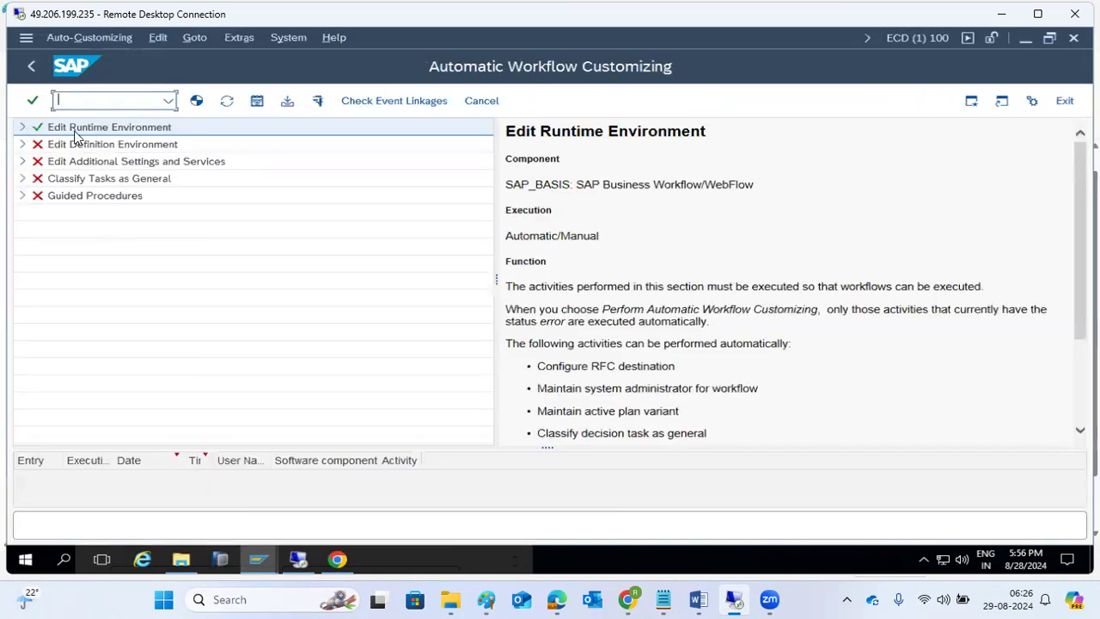
- Expand Edit Runtime Environment to confirm all its activities are green
{"action": "left_click", "coordinate": [23, 127]}
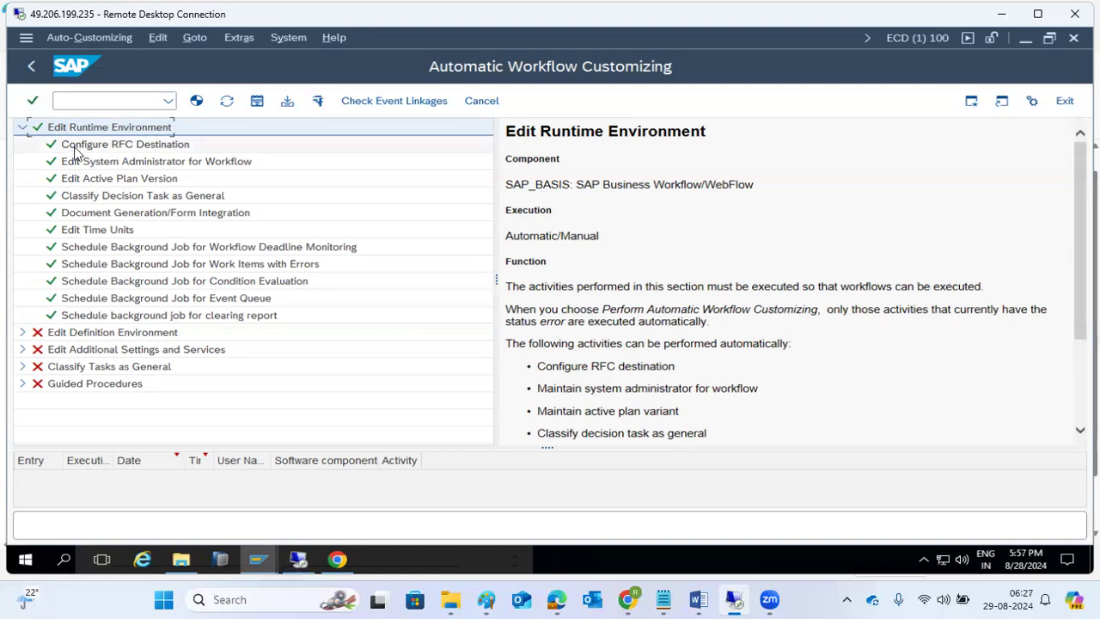
{"action": "left_click", "coordinate": [23, 127]}
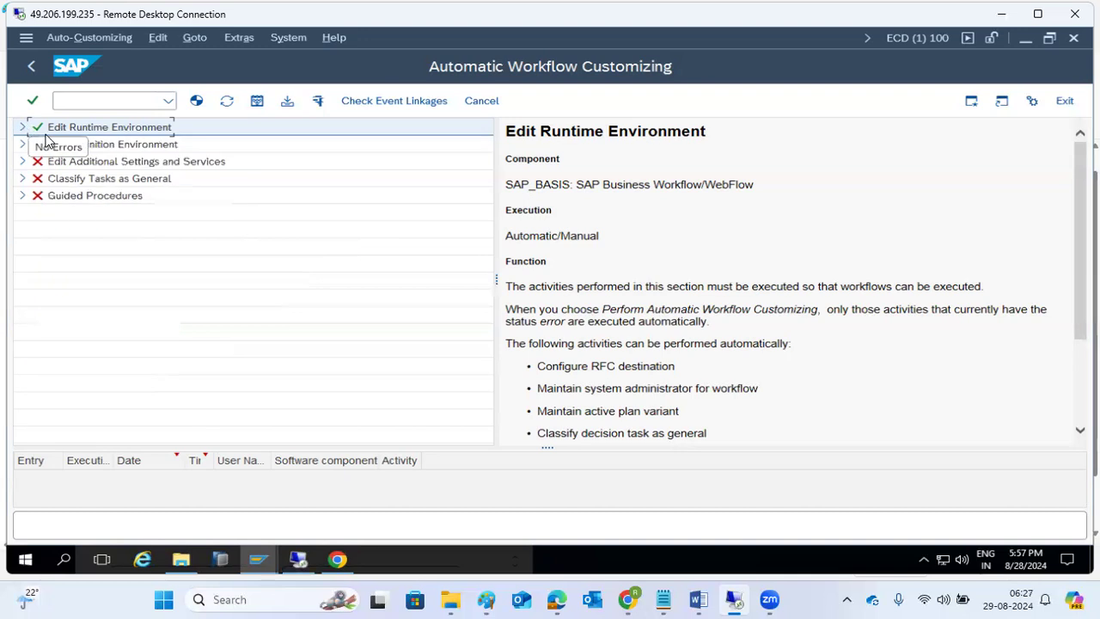
{"action": "left_click", "coordinate": [22, 127]}
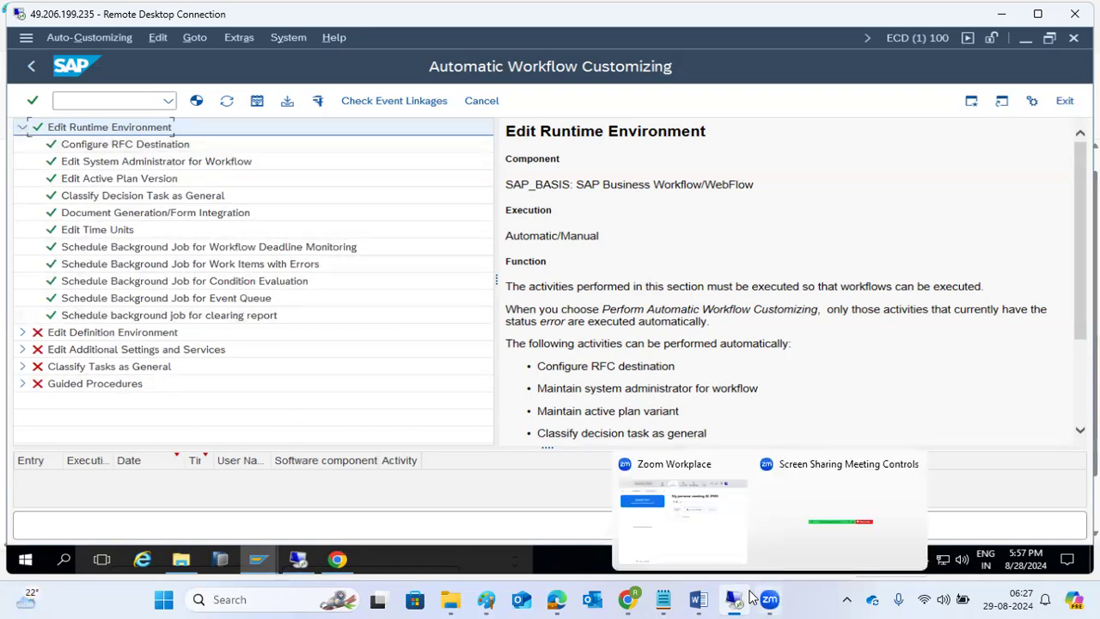
- Switch to the ECP client 800 SAP Easy Access window
{"action": "mouse_move", "coordinate": [745, 596]}
{"action": "left_click", "coordinate": [739, 540]}
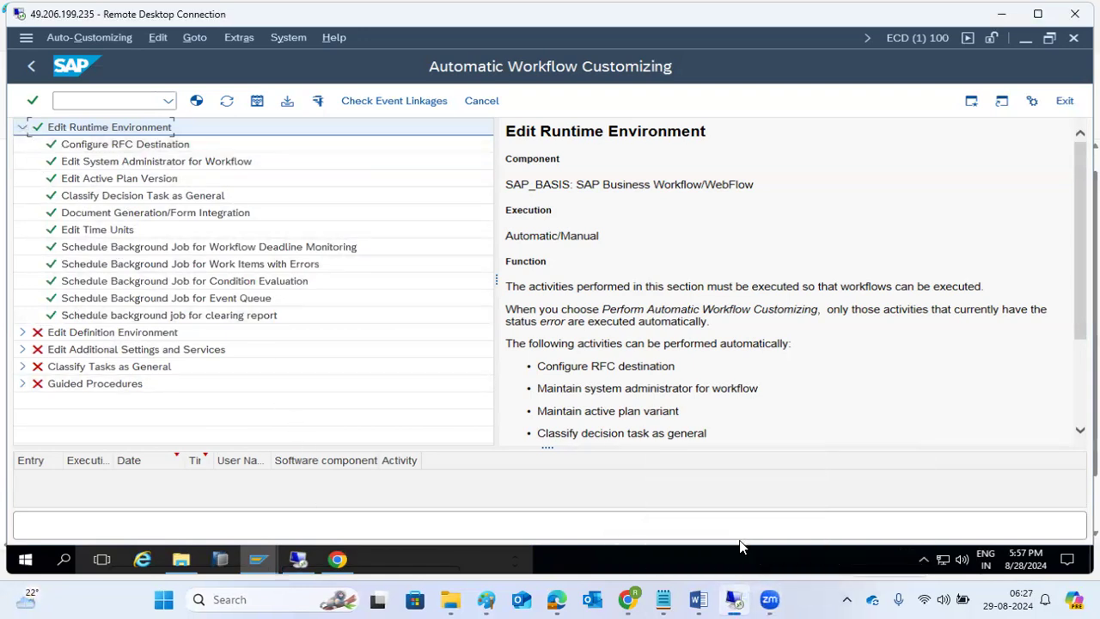
{"action": "left_click", "coordinate": [257, 559]}
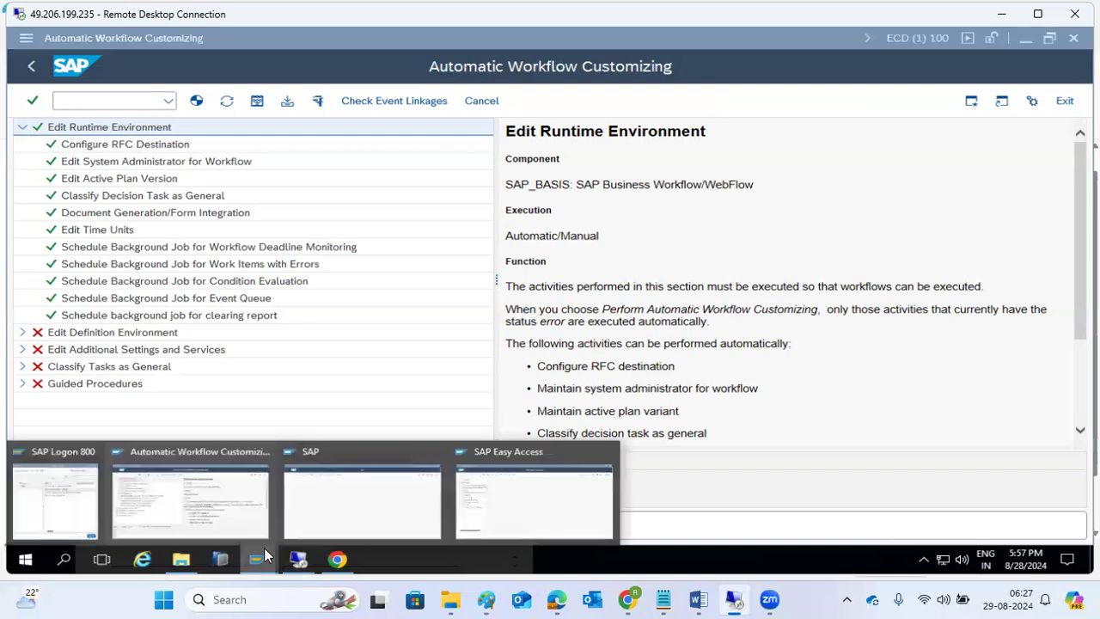
{"action": "left_click", "coordinate": [498, 501]}
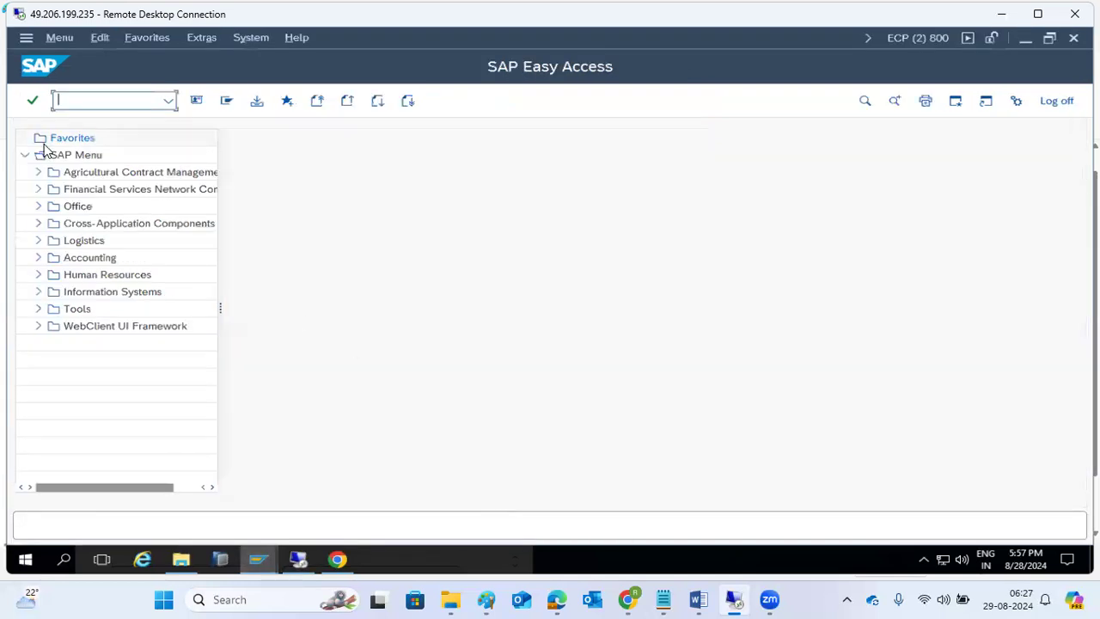
- Run transaction SWU3 in ECP client 800 to open Automatic Workflow Customizing
{"action": "type", "text": "swu3"}
{"action": "key", "text": "Return"}
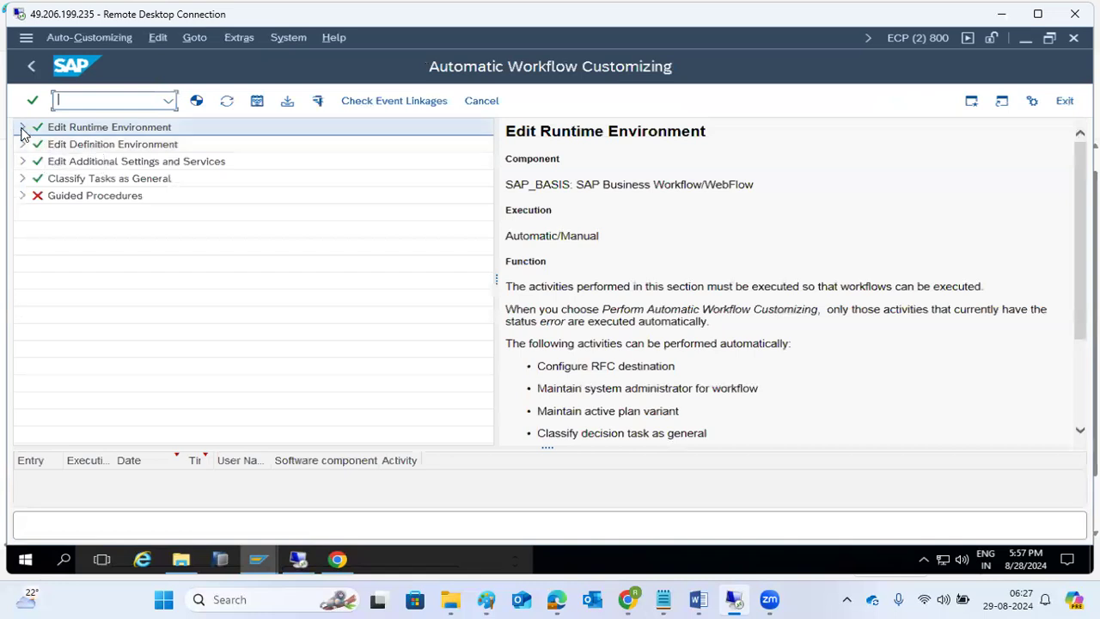
- Confirm the Edit Runtime Environment activities are all green, then go back to SAP Easy Access
{"action": "left_click", "coordinate": [22, 129]}
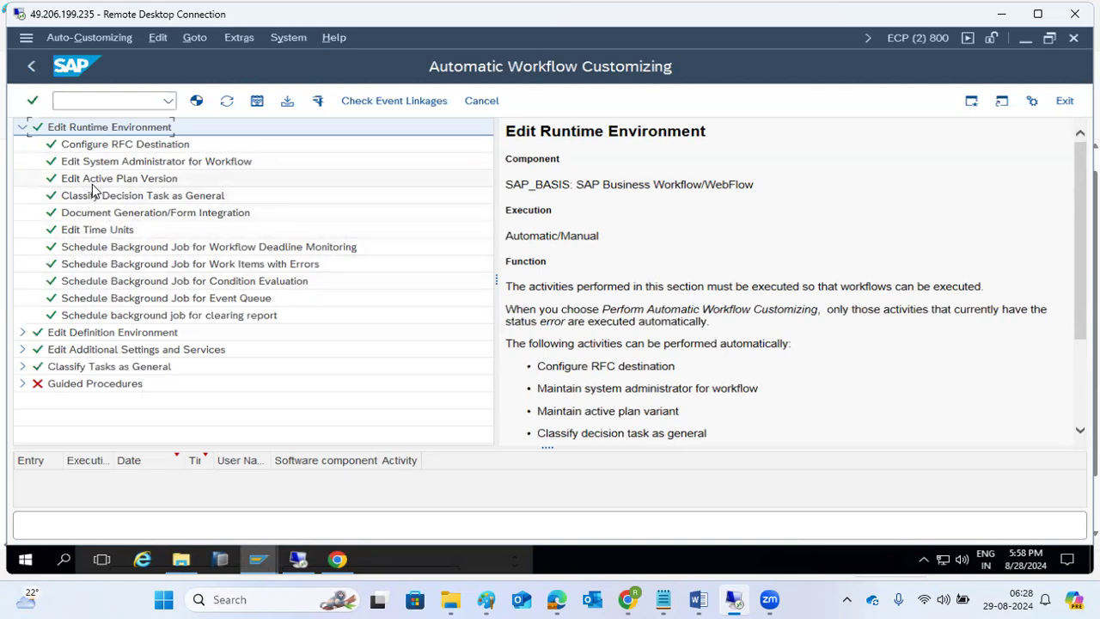
{"action": "left_click", "coordinate": [22, 127]}
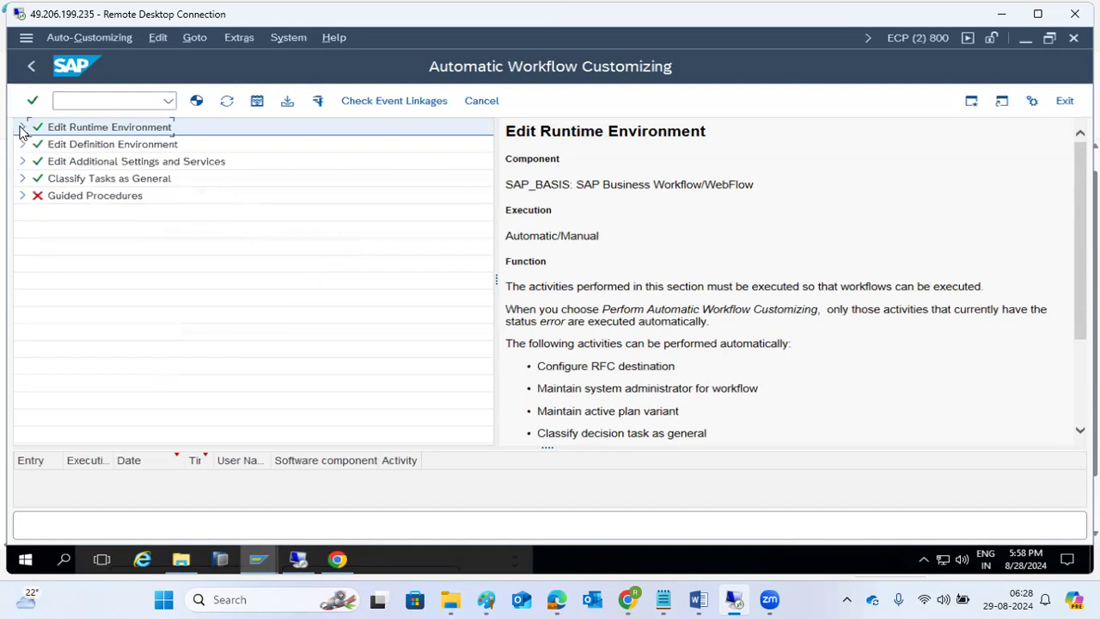
{"action": "left_click_drag", "start_coordinate": [551, 185], "coordinate": [572, 186]}
{"action": "left_click", "coordinate": [31, 70]}
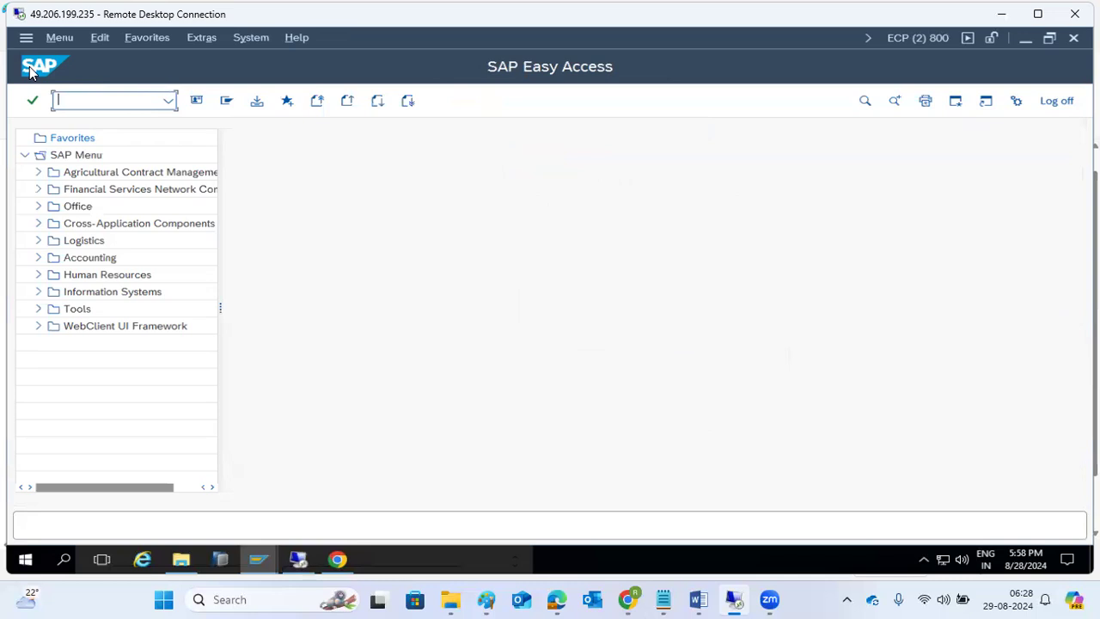
- Open the Transport Management System and review the worklist's 'workflow not active' error details
{"action": "type", "text": "spro"}
{"action": "key", "text": "Return"}
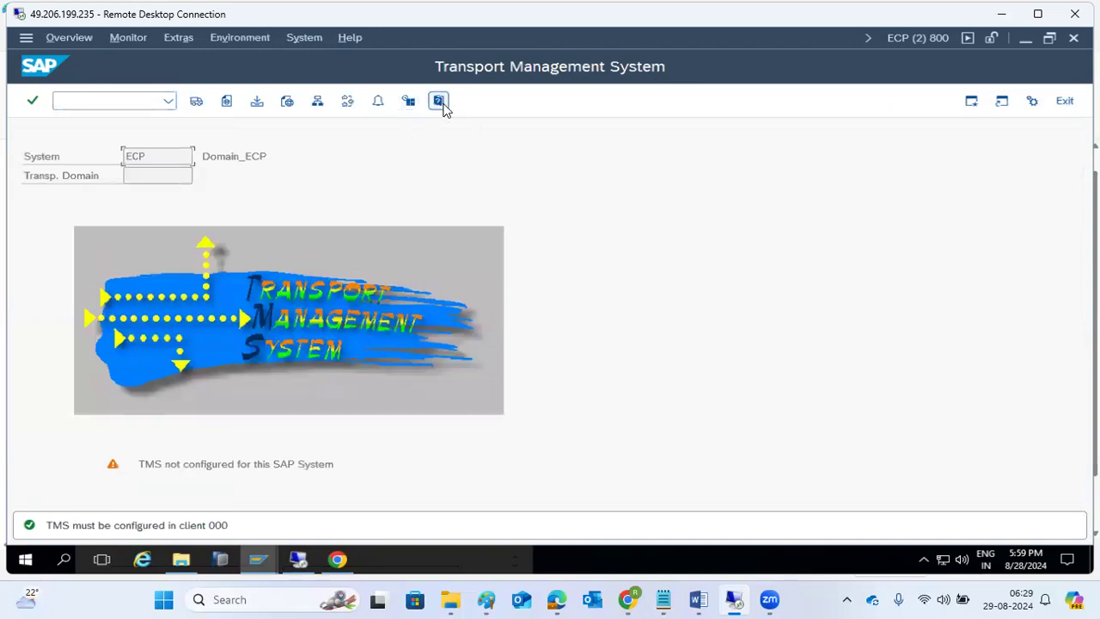
{"action": "left_click", "coordinate": [257, 103]}
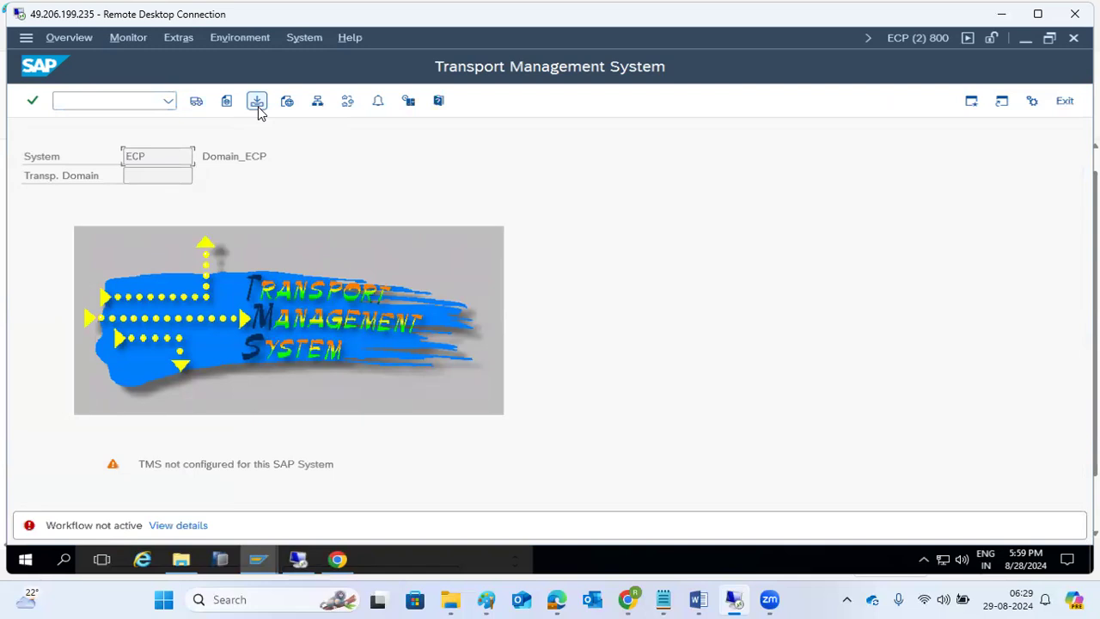
{"action": "left_click", "coordinate": [184, 525]}
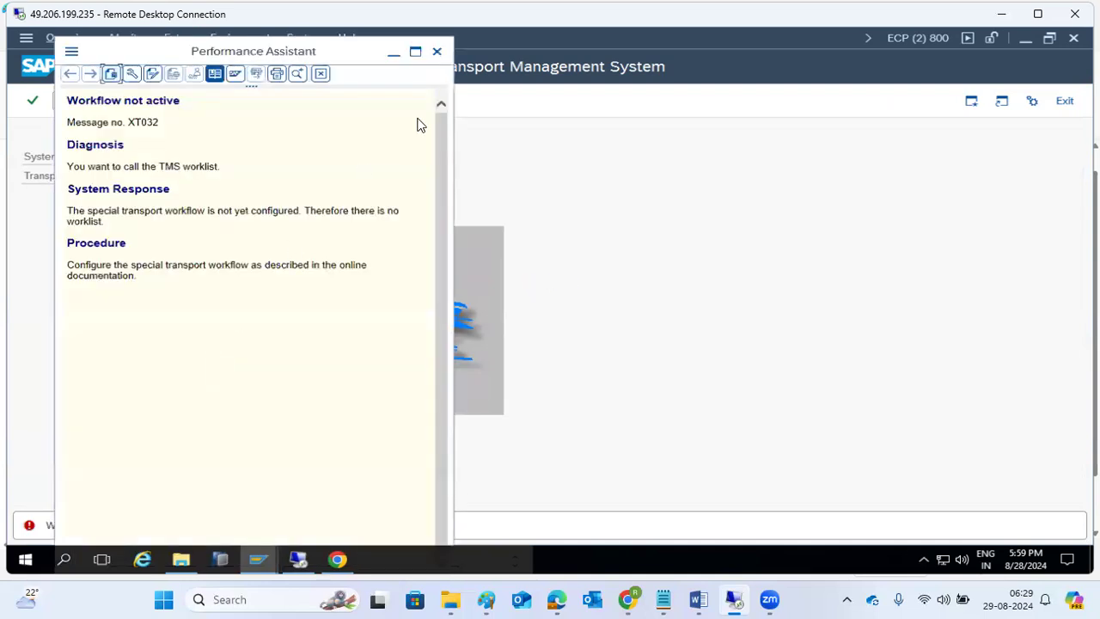
{"action": "left_click", "coordinate": [438, 55]}
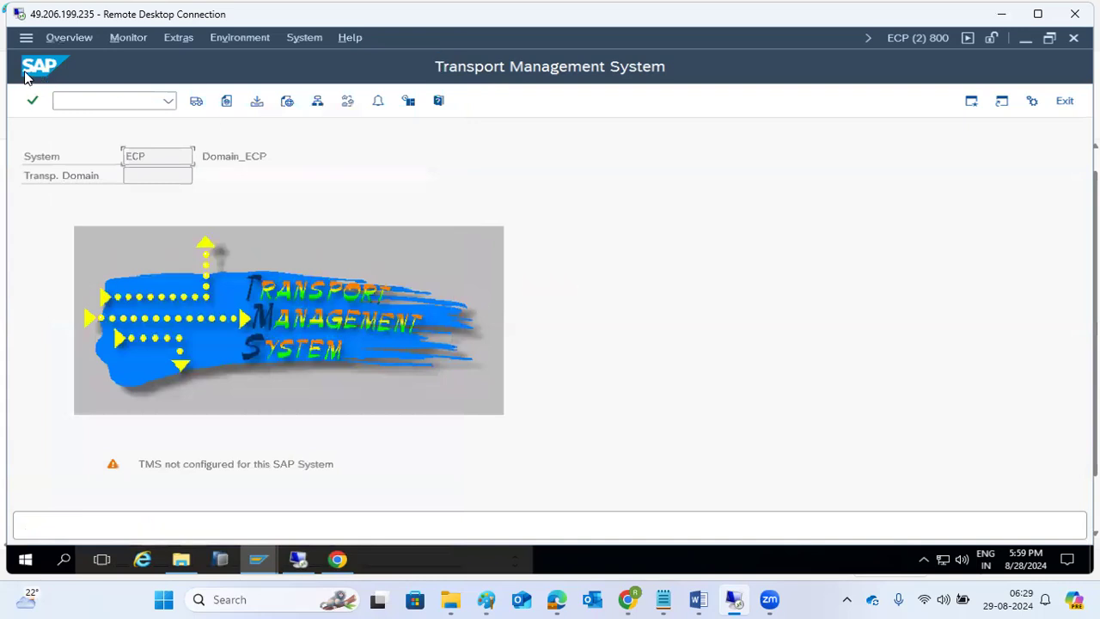
{"action": "left_click", "coordinate": [57, 100]}
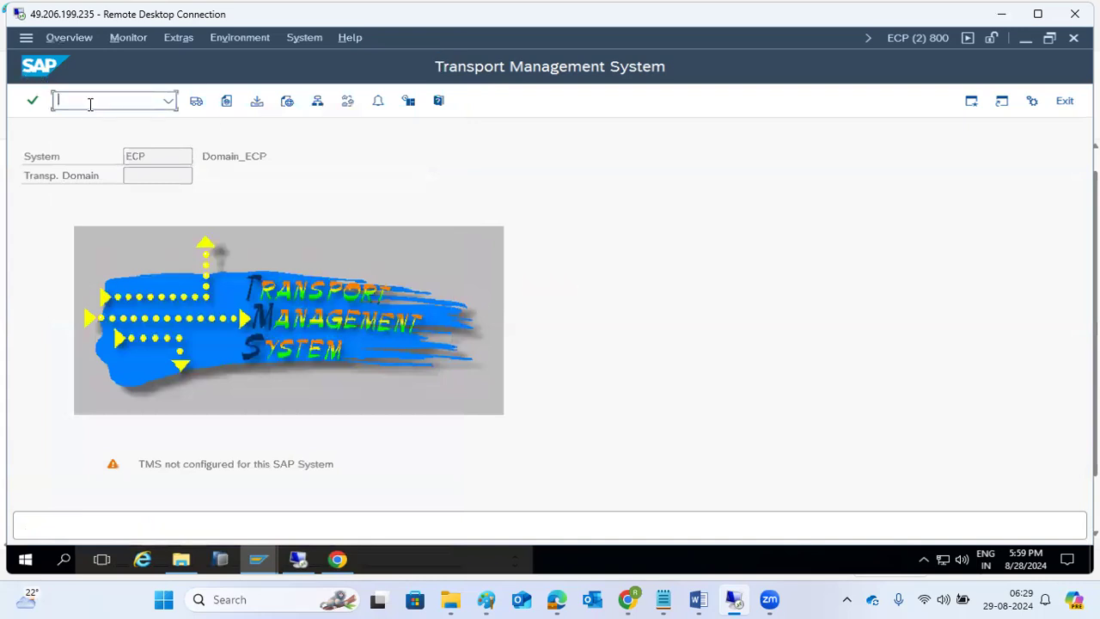
{"action": "left_click", "coordinate": [258, 560]}
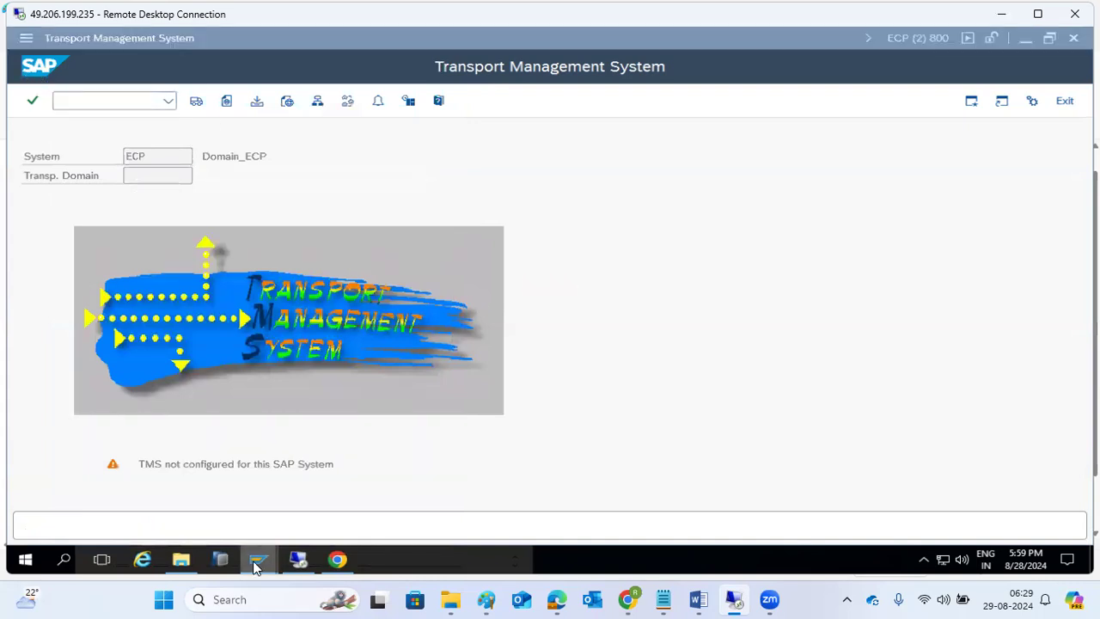
- Log on to SAP ECC IDES PROD in client 000 with the user name and password
{"action": "left_click", "coordinate": [91, 512]}
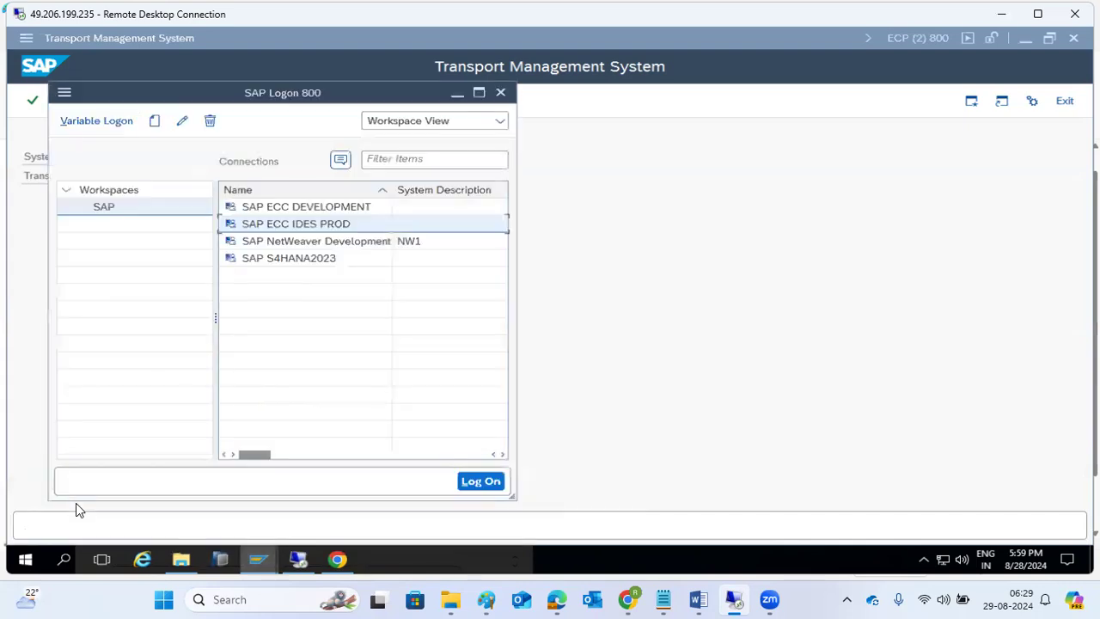
{"action": "double_click", "coordinate": [266, 225]}
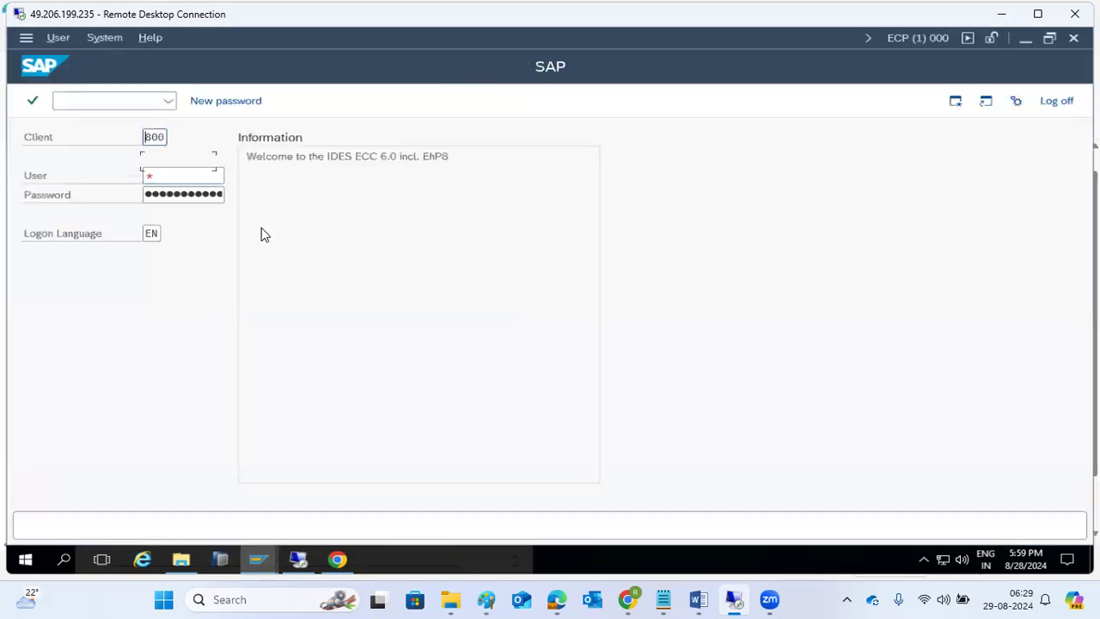
{"action": "type", "text": "000"}
{"action": "key", "text": "Tab"}
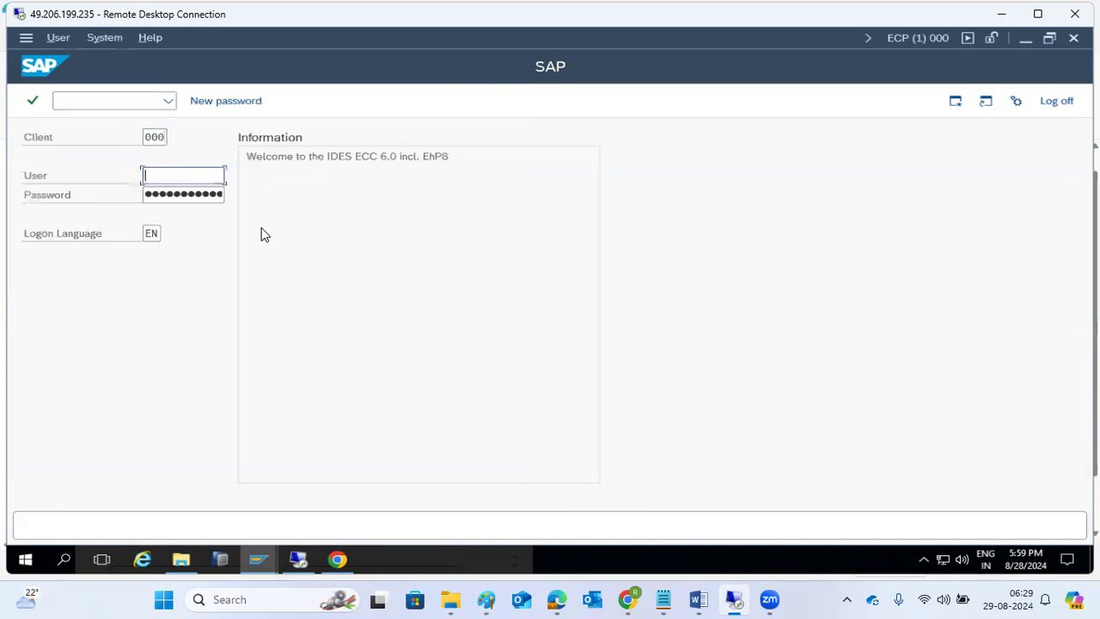
{"action": "type", "text": "basis"}
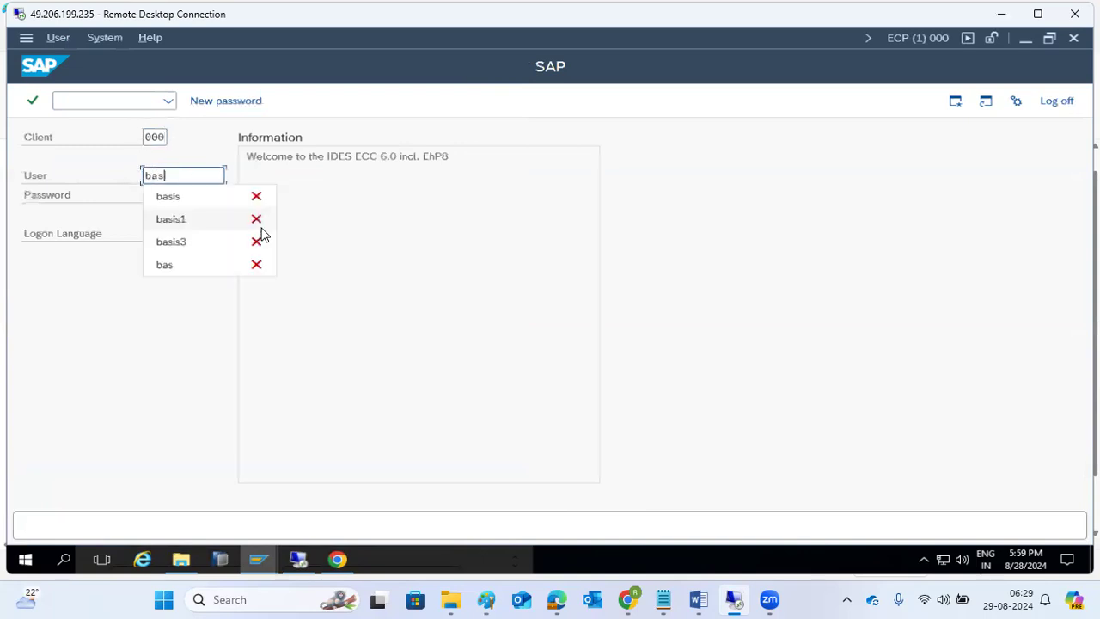
{"action": "key", "text": "Tab"}
{"action": "type", "text": "*****"}
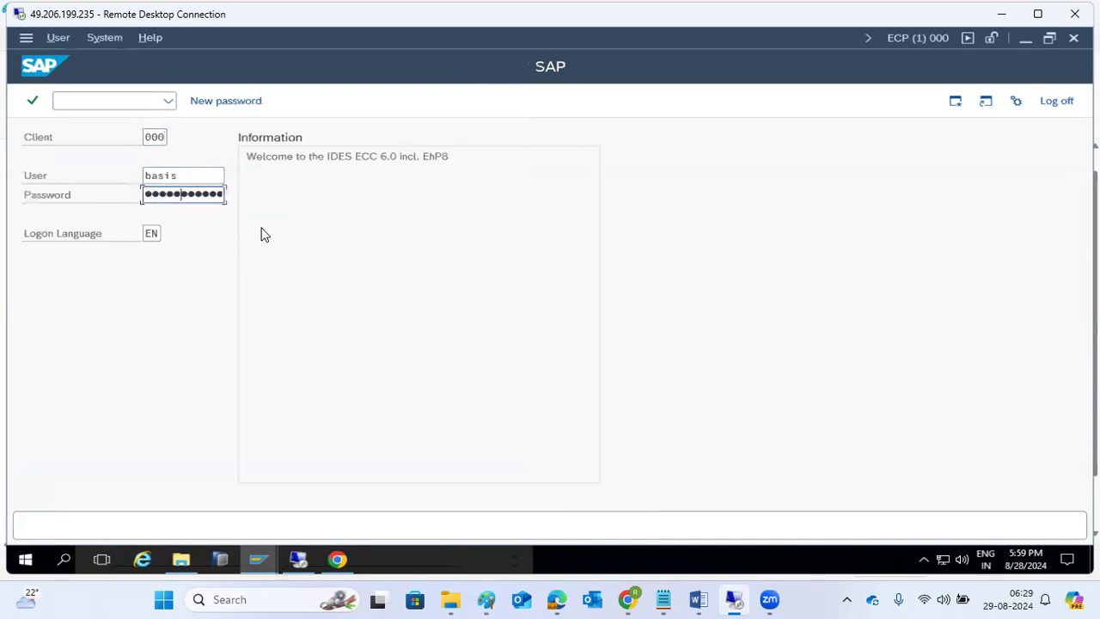
{"action": "type", "text": "***"}
{"action": "key", "text": "Return"}
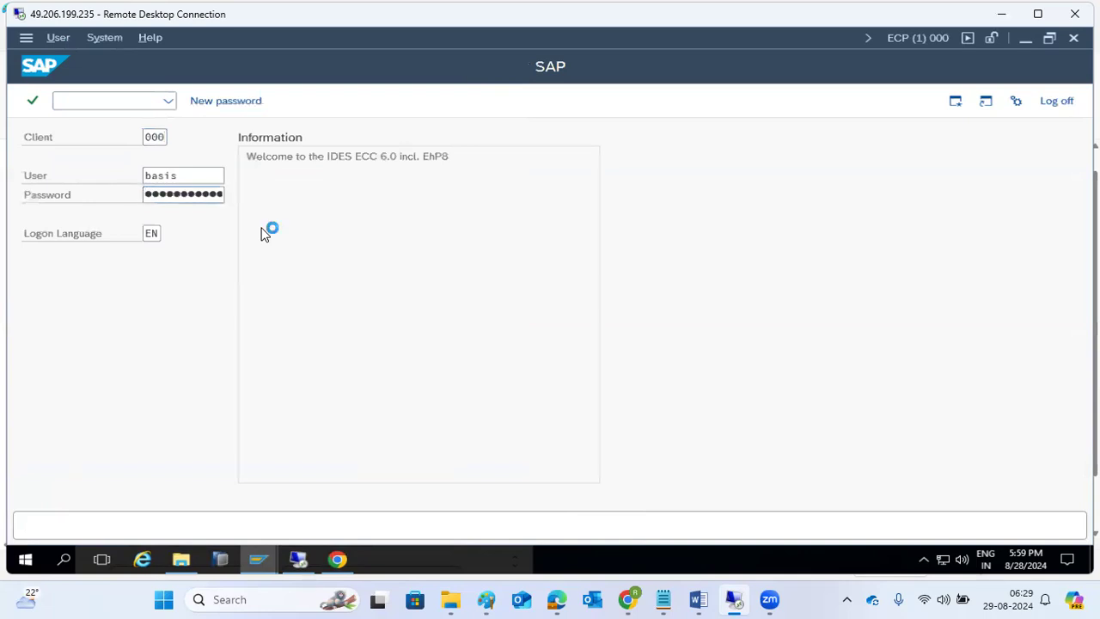
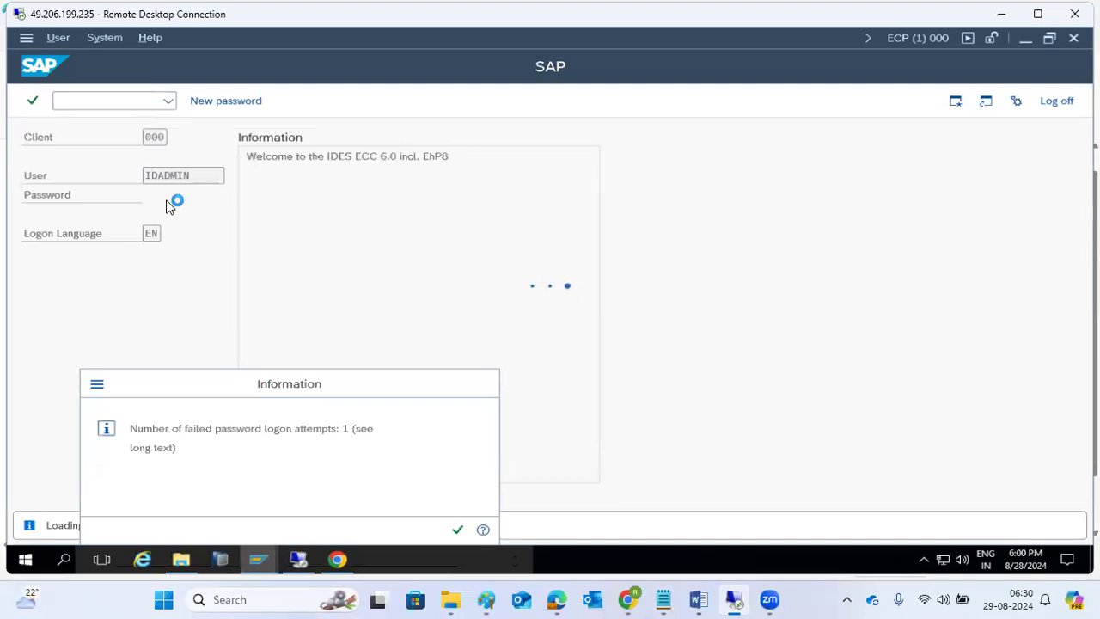
- Run STMS, save the proposed DOMAIN_ECP transport domain and enter the TMSADM password twice
{"action": "type", "text": "stms"}
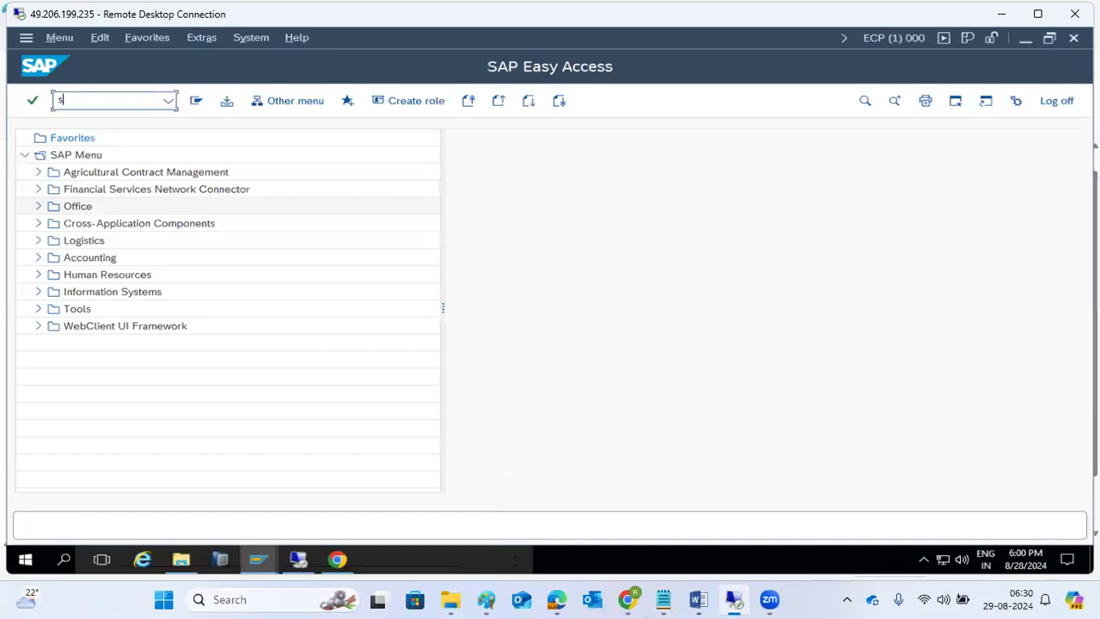
{"action": "key", "text": "Return"}
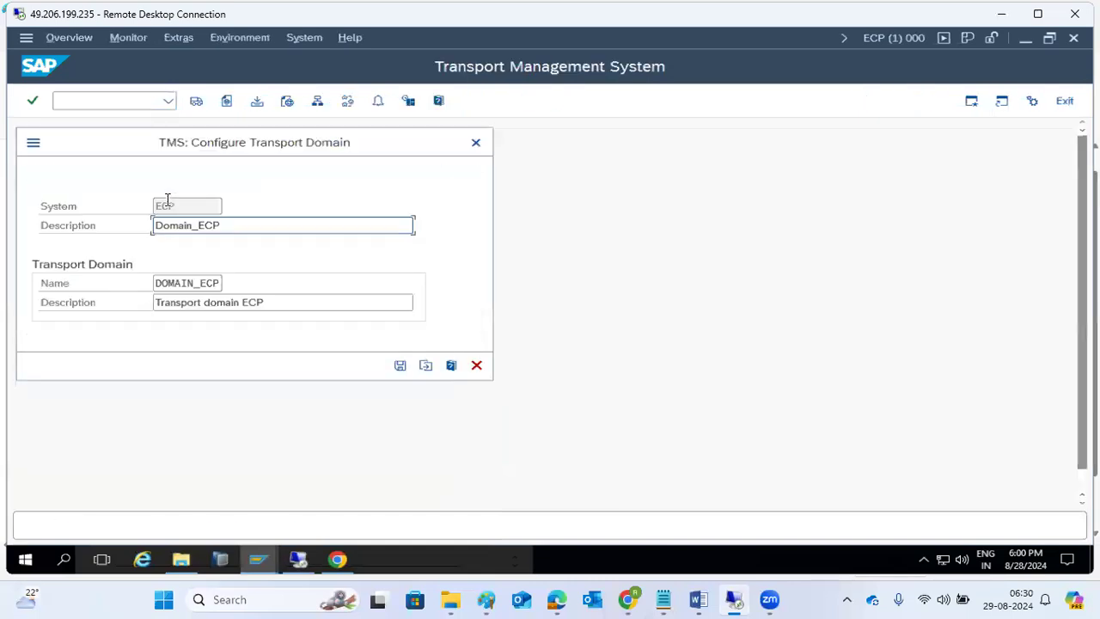
{"action": "left_click", "coordinate": [400, 366]}
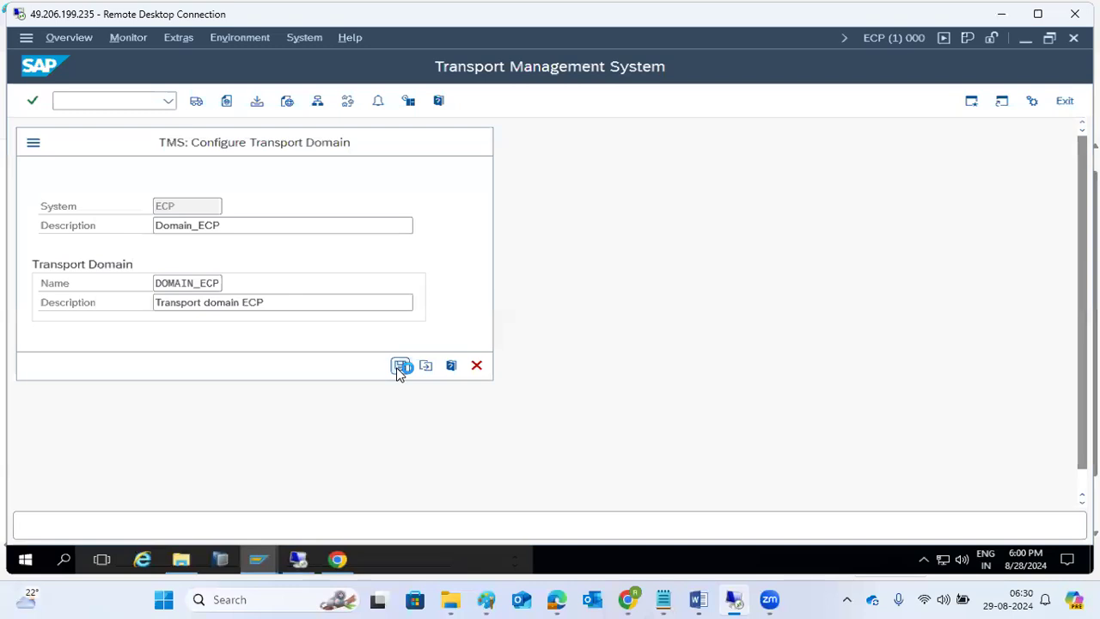
{"action": "type", "text": "*********"}
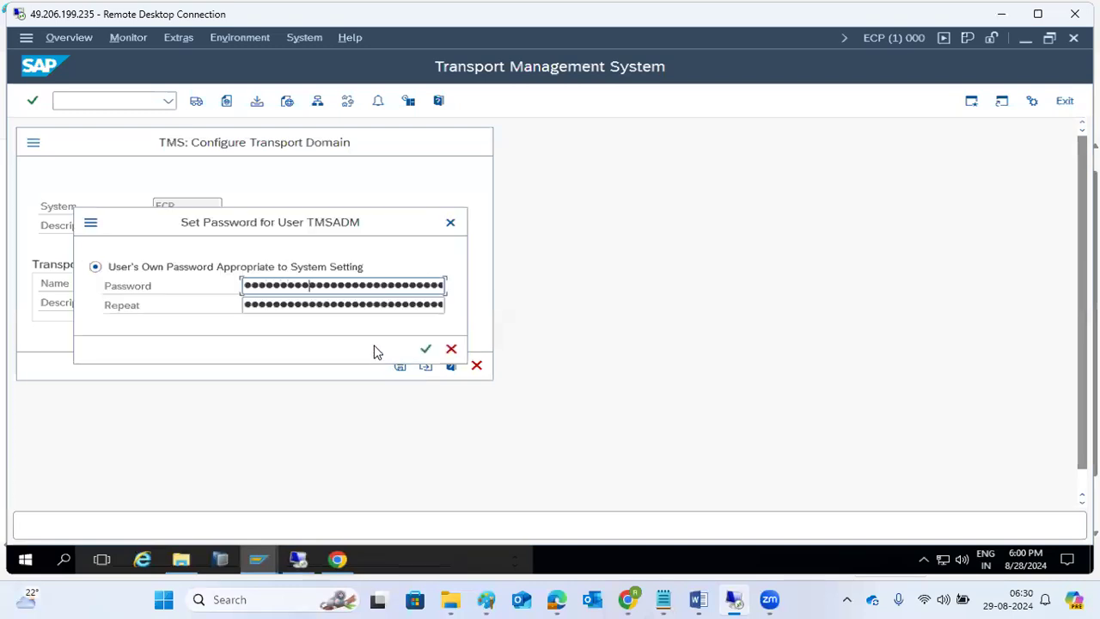
{"action": "key", "text": "Tab"}
{"action": "type", "text": "*********"}
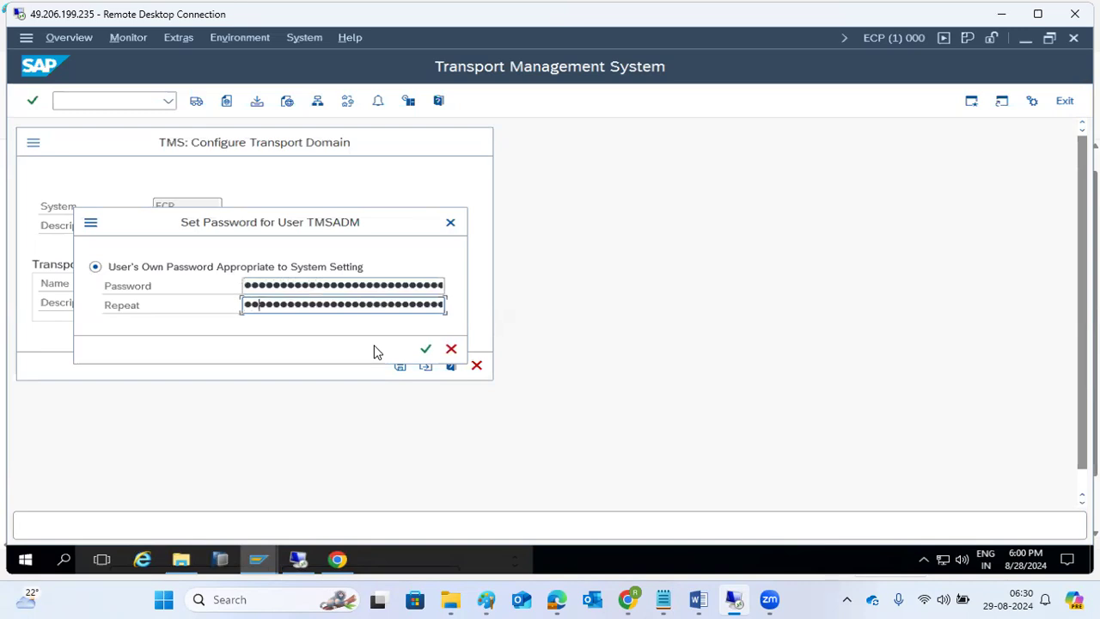
{"action": "key", "text": "Return"}
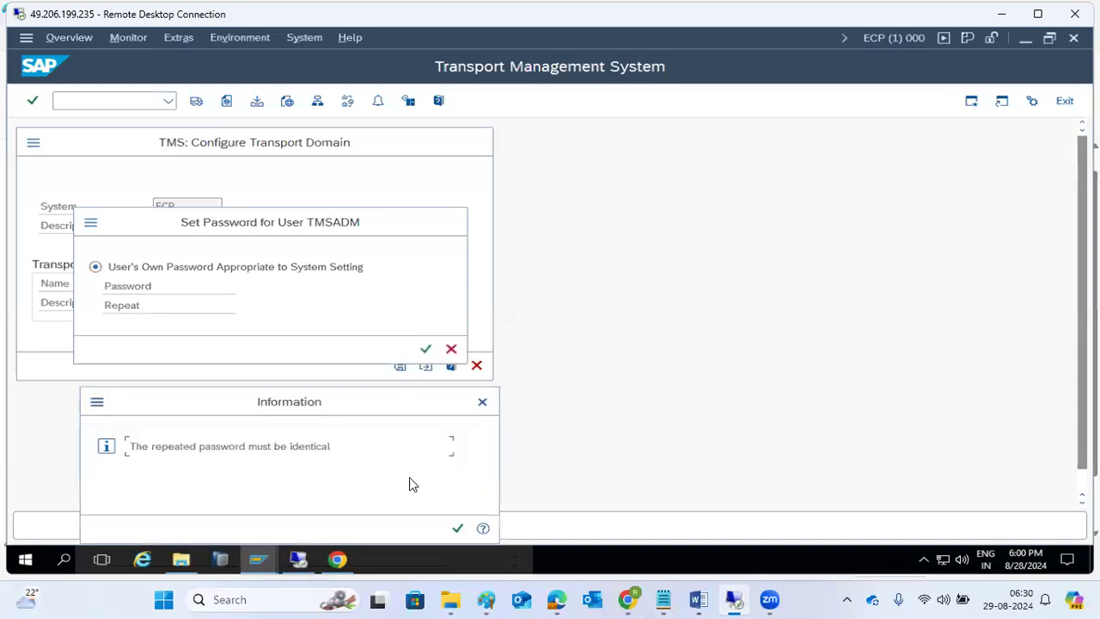
- Dismiss the password mismatch error and re-enter the TMSADM password and its repetition
{"action": "left_click", "coordinate": [457, 528]}
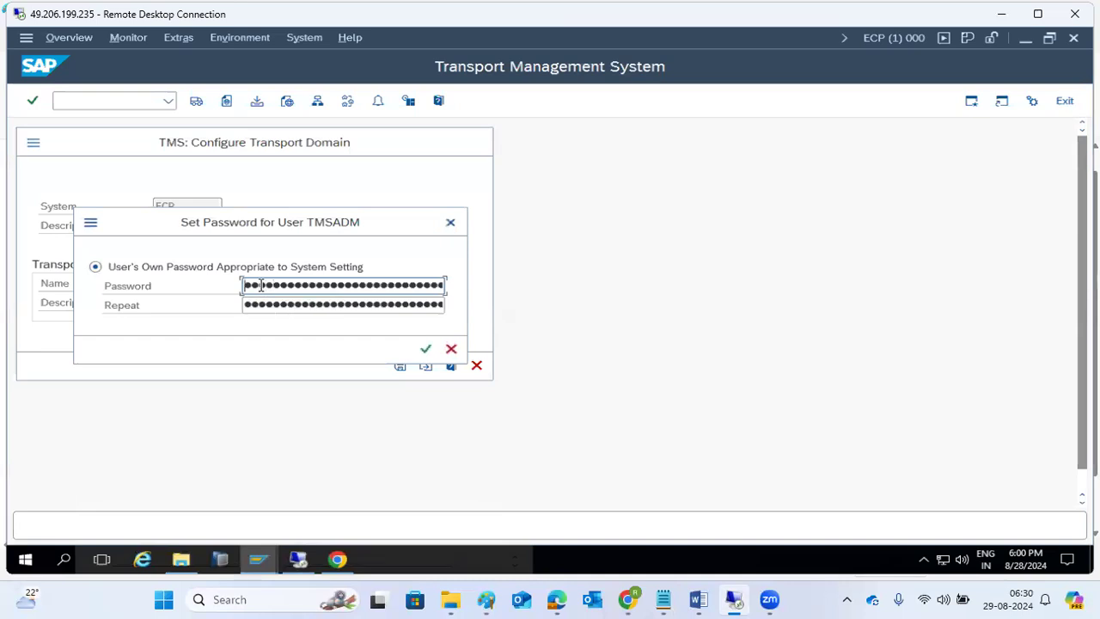
{"action": "type", "text": "••••••"}
{"action": "key", "text": "Tab"}
{"action": "type", "text": "•••••"}
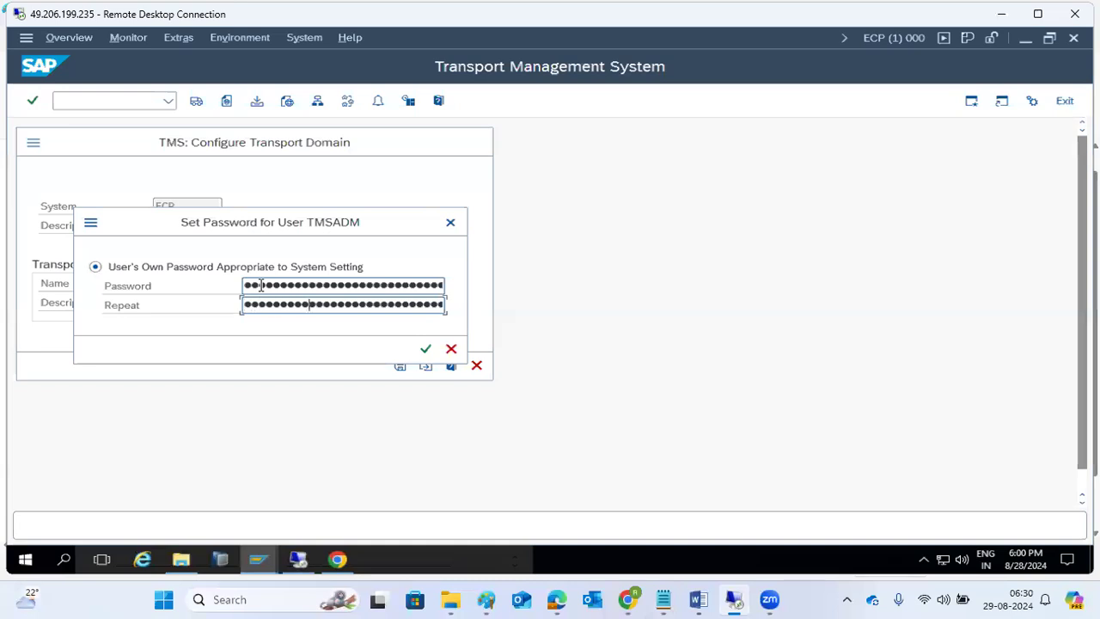
{"action": "left_click", "coordinate": [267, 286]}
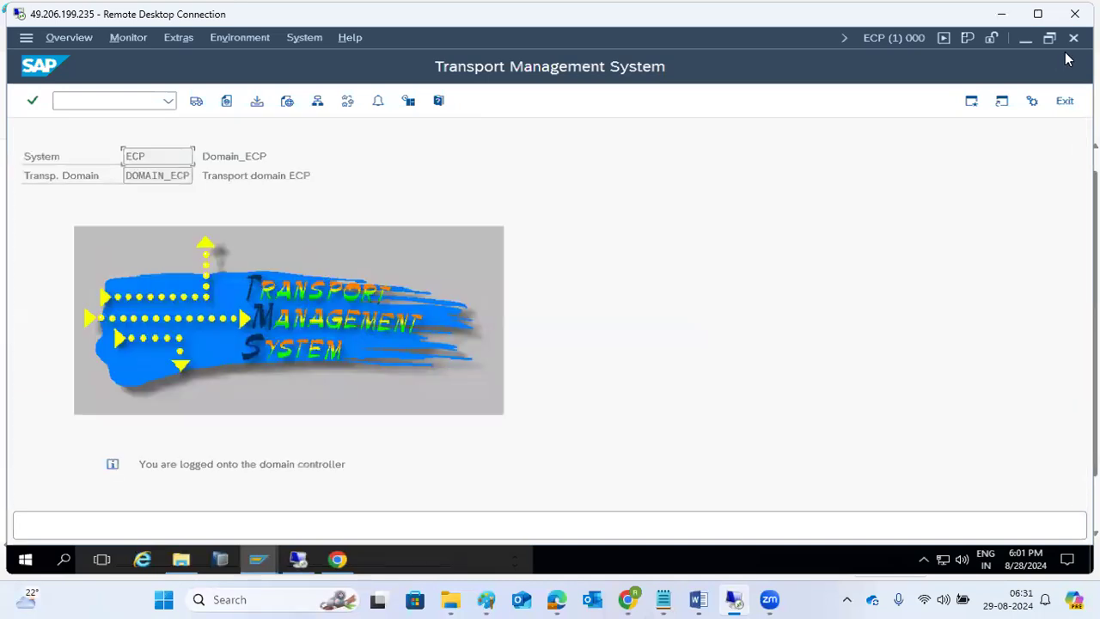
- In the client 800 session, reload STMS with /nstms and open details of 'Workflow not active'
{"action": "left_click", "coordinate": [1025, 39]}
{"action": "left_click", "coordinate": [628, 319]}
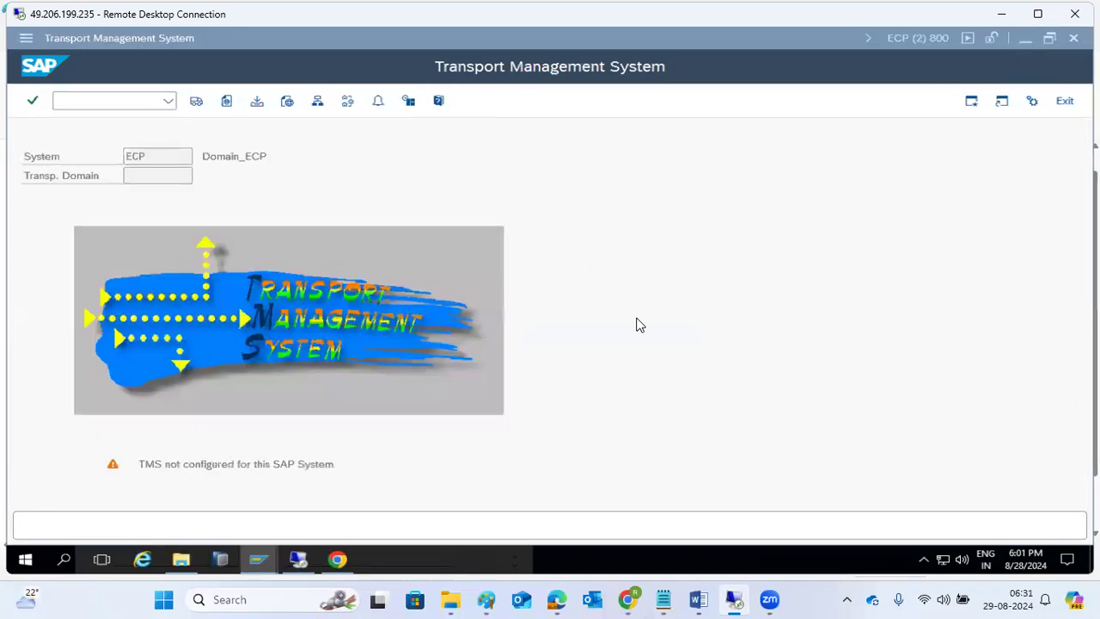
{"action": "left_click", "coordinate": [252, 109]}
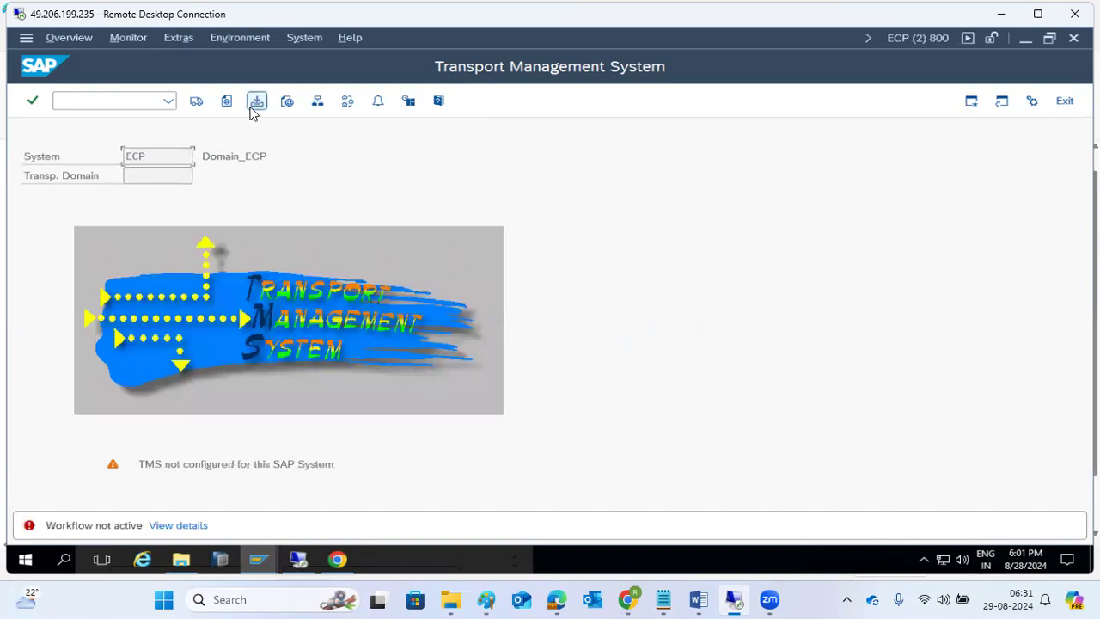
{"action": "left_click", "coordinate": [59, 98]}
{"action": "type", "text": "/nstms"}
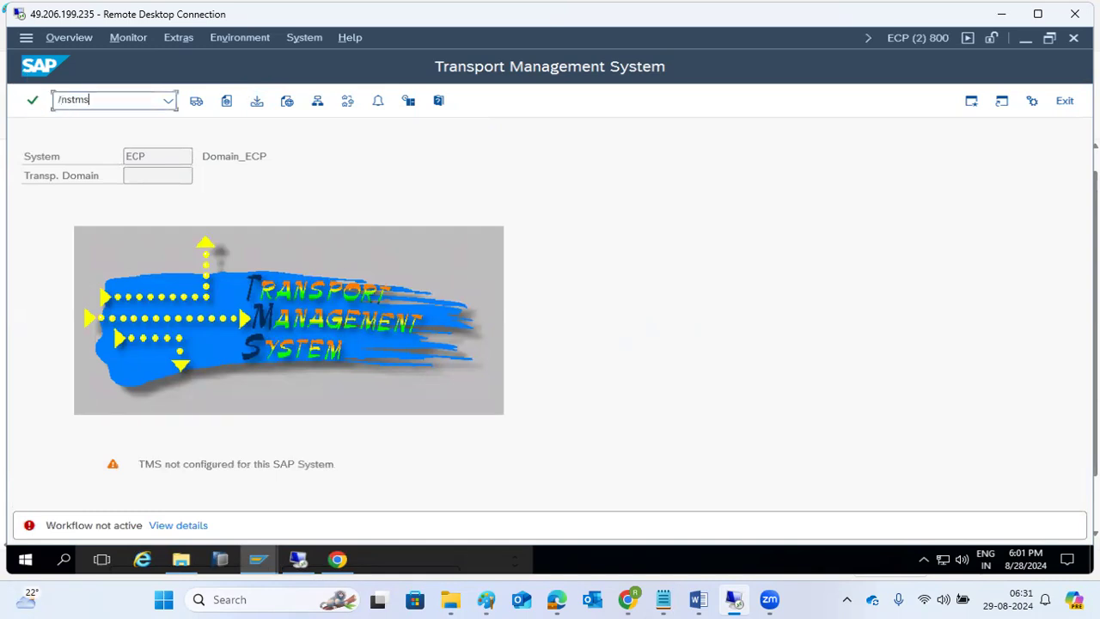
{"action": "key", "text": "Return"}
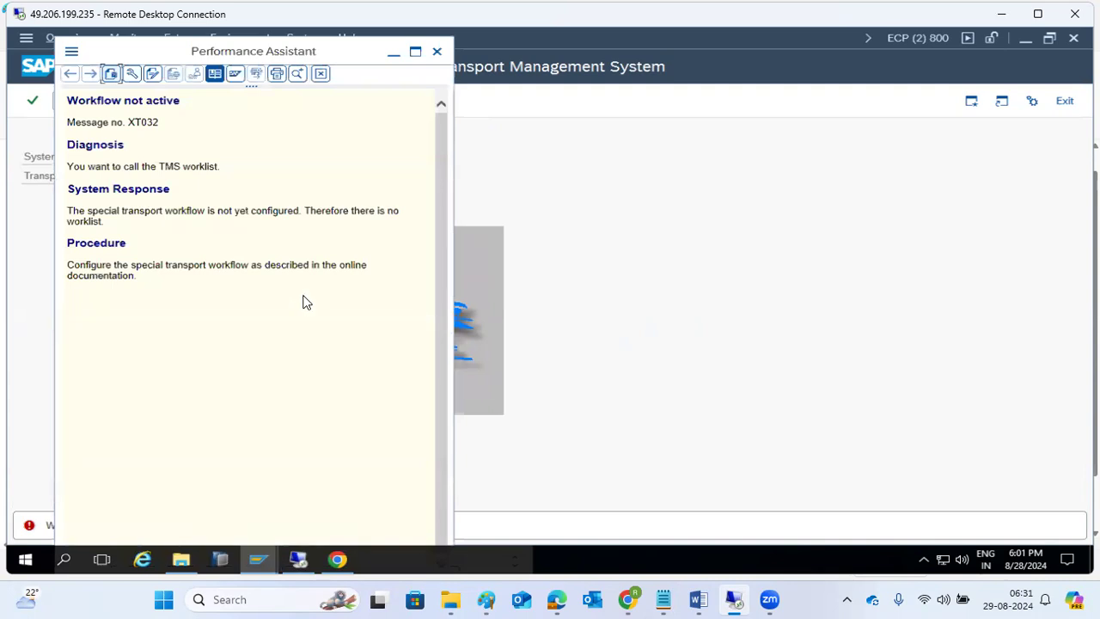
- Close the Performance Assistant explanation of message XT032
{"action": "left_click", "coordinate": [435, 51]}
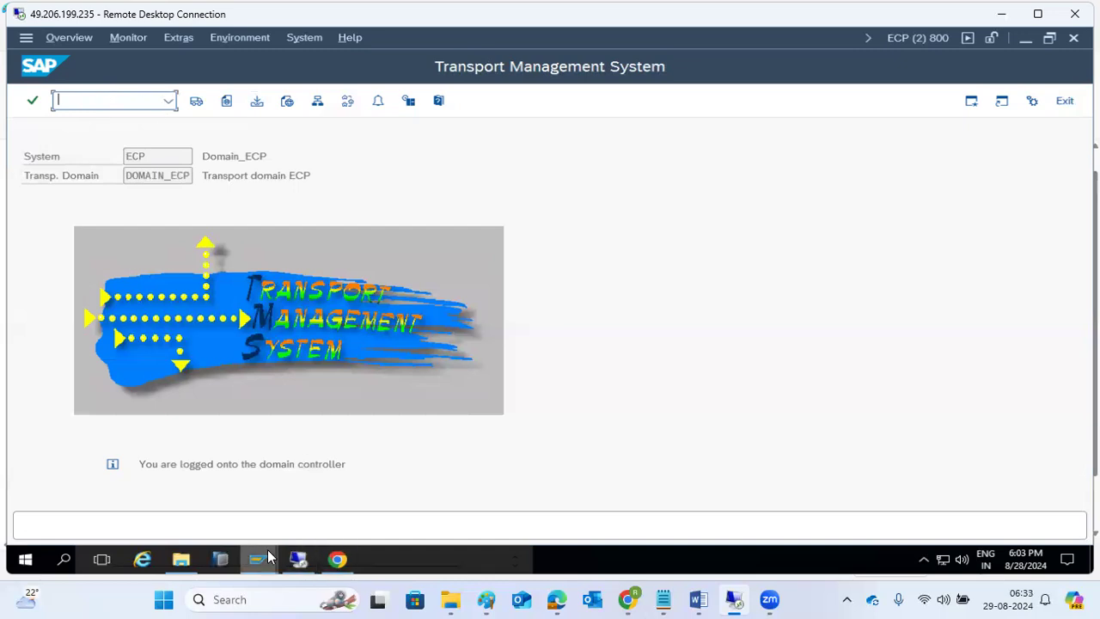
- Switch to Automatic Workflow Customizing, scroll through its runtime documentation, and go back to SAP Easy Access
{"action": "mouse_move", "coordinate": [269, 557]}
{"action": "left_click", "coordinate": [196, 499]}
{"action": "left_click", "coordinate": [169, 100]}
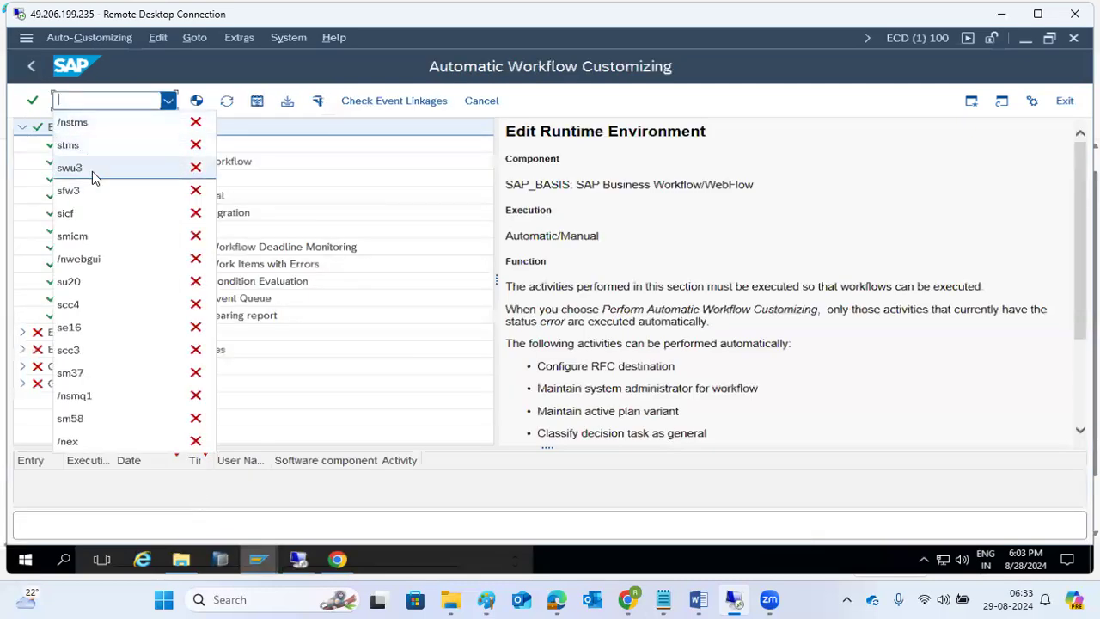
{"action": "left_click", "coordinate": [567, 146]}
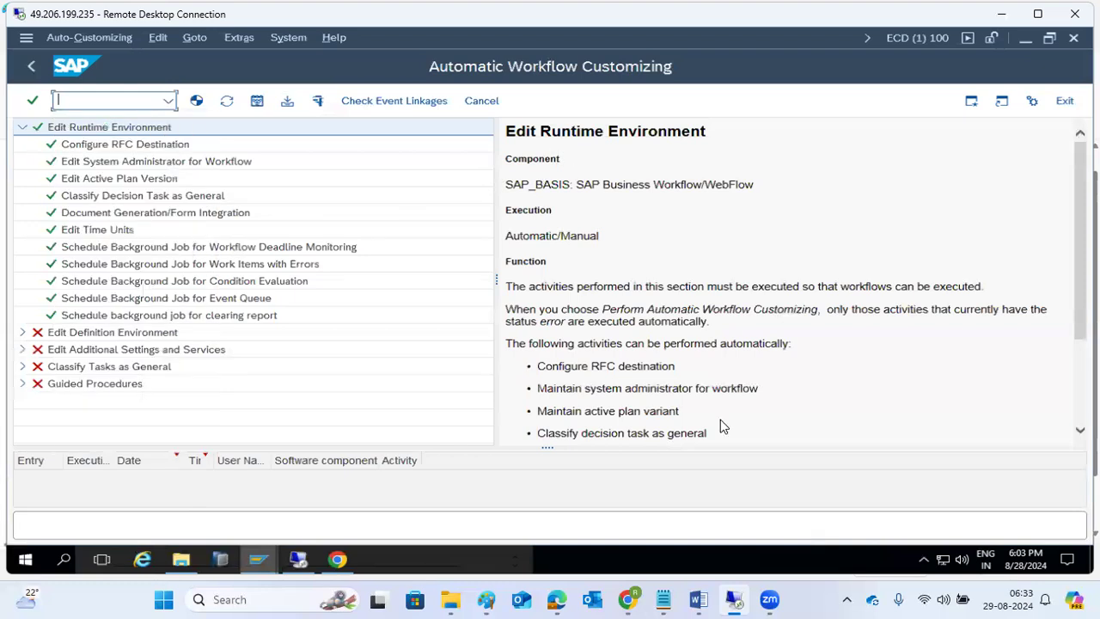
{"action": "scroll", "coordinate": [688, 328], "scroll_direction": "down", "scroll_amount": 2}
{"action": "scroll", "coordinate": [688, 327], "scroll_direction": "down", "scroll_amount": 1}
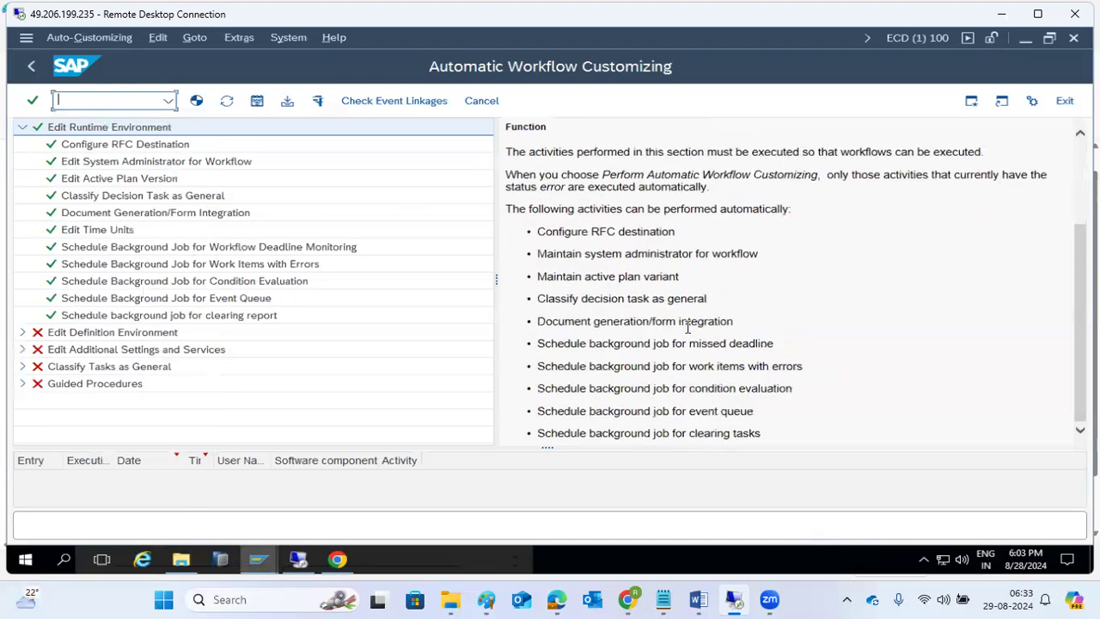
{"action": "scroll", "coordinate": [688, 328], "scroll_direction": "up", "scroll_amount": 3}
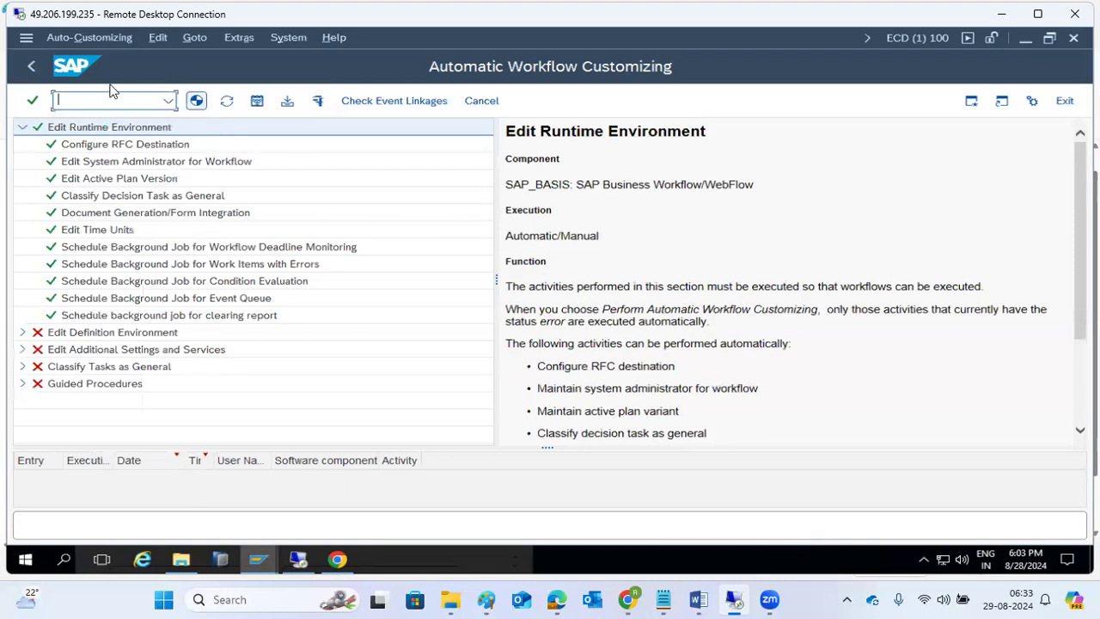
{"action": "left_click", "coordinate": [30, 68]}
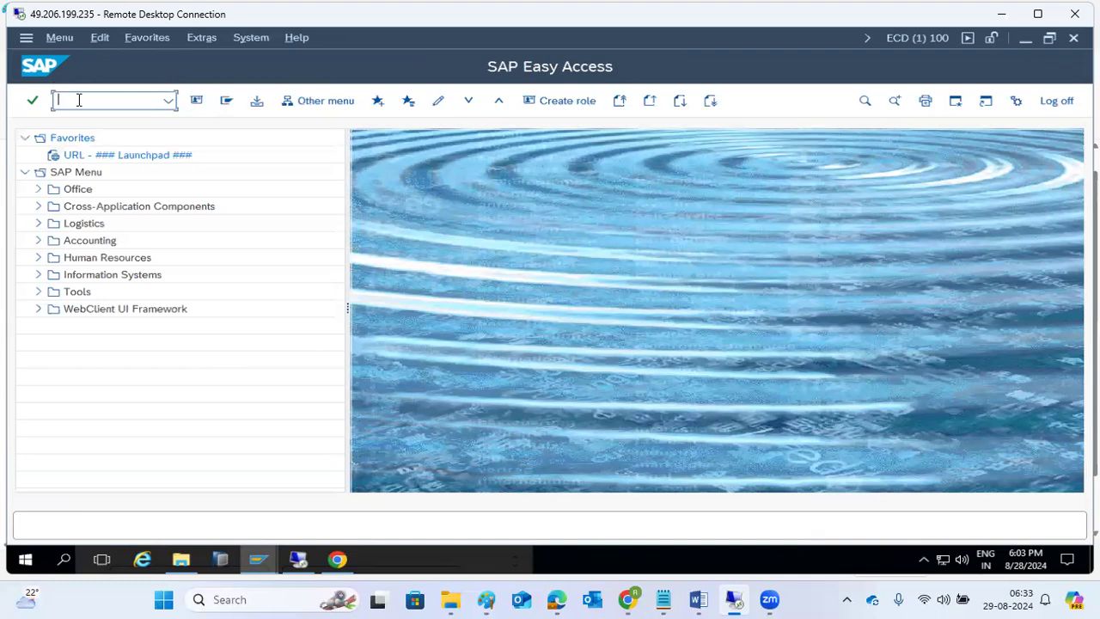
- In the Paint notes, correct the 'SFW3' line to read 'SWU3'
{"action": "left_click", "coordinate": [487, 599]}
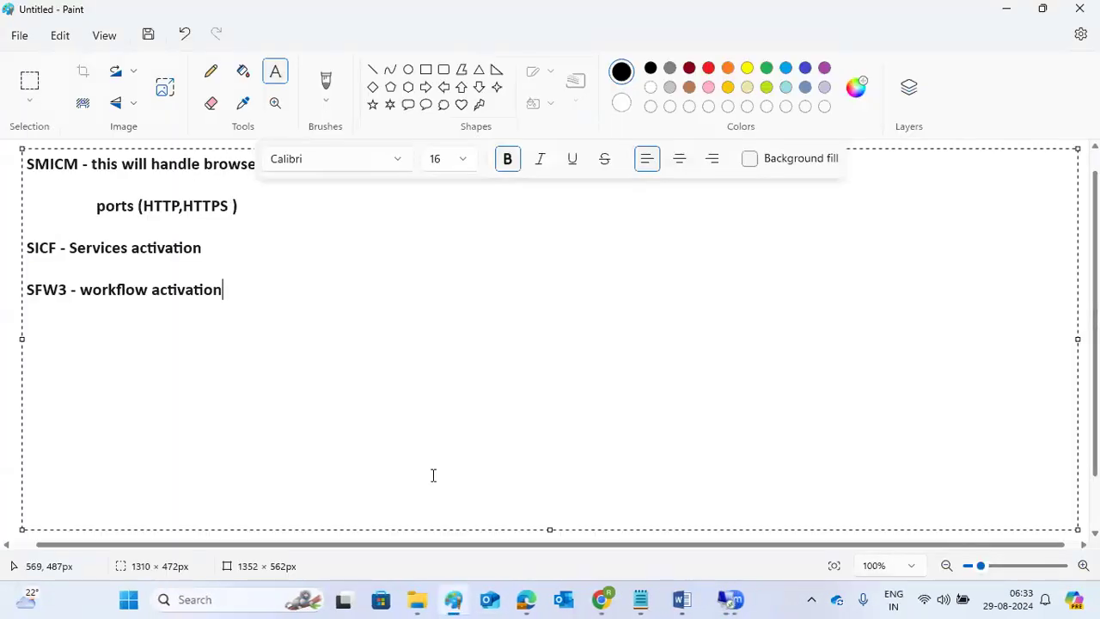
{"action": "key", "text": "Return"}
{"action": "type", "text": "SFw3"}
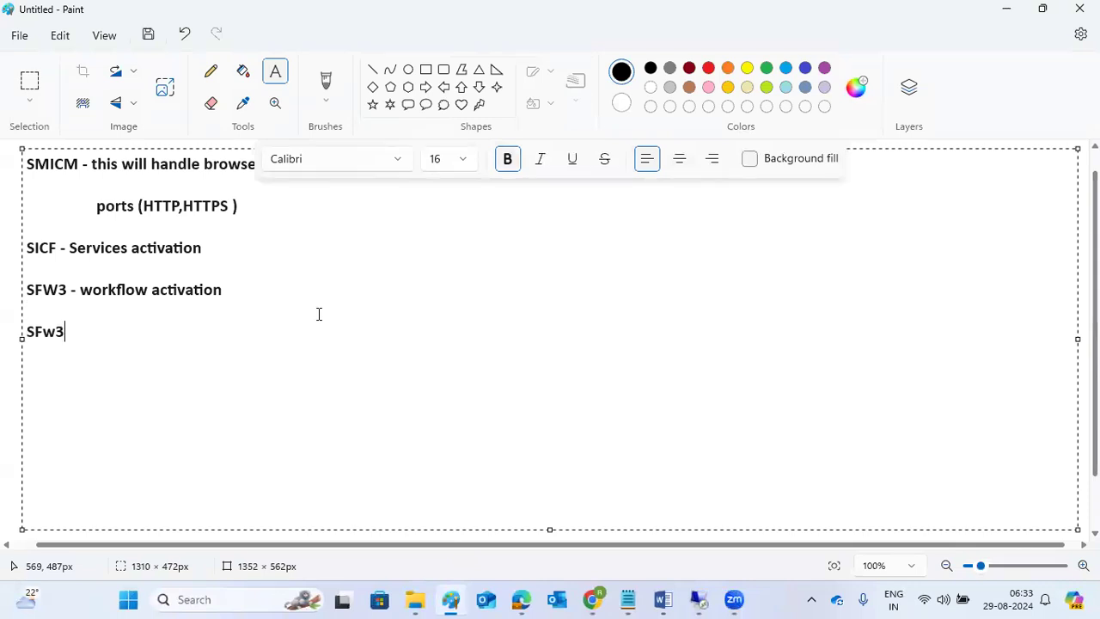
{"action": "key", "text": "BackSpace"}
{"action": "key", "text": "BackSpace"}
{"action": "key", "text": "BackSpace"}
{"action": "key", "text": "BackSpace"}
{"action": "key", "text": "BackSpace"}
{"action": "left_click", "coordinate": [57, 291]}
{"action": "key", "text": "BackSpace"}
{"action": "key", "text": "BackSpace"}
{"action": "type", "text": "W"}
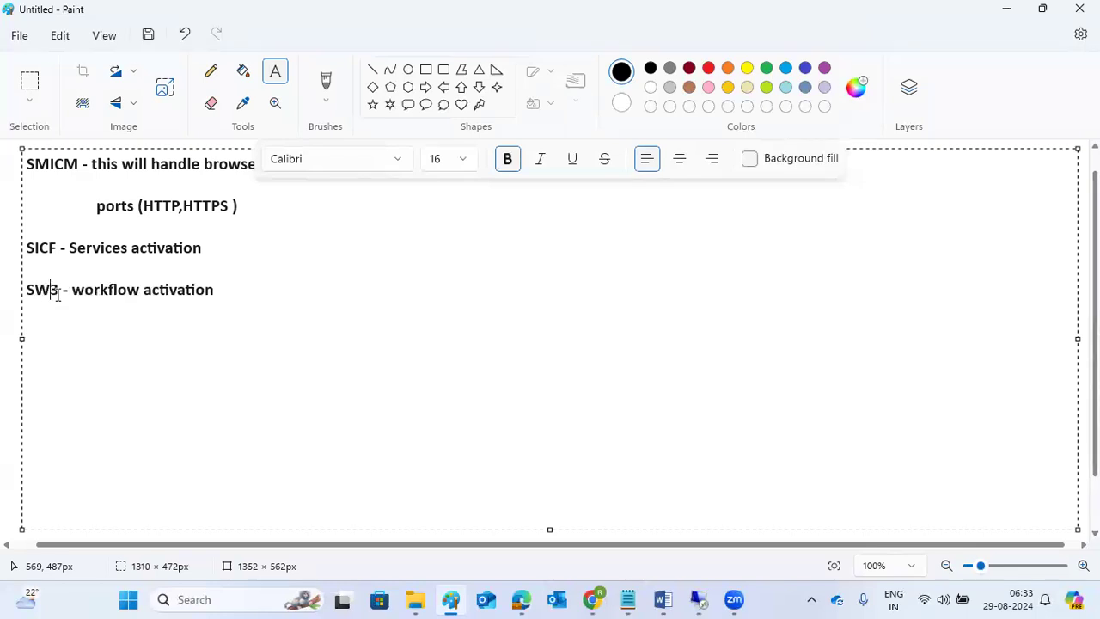
{"action": "type", "text": "U"}
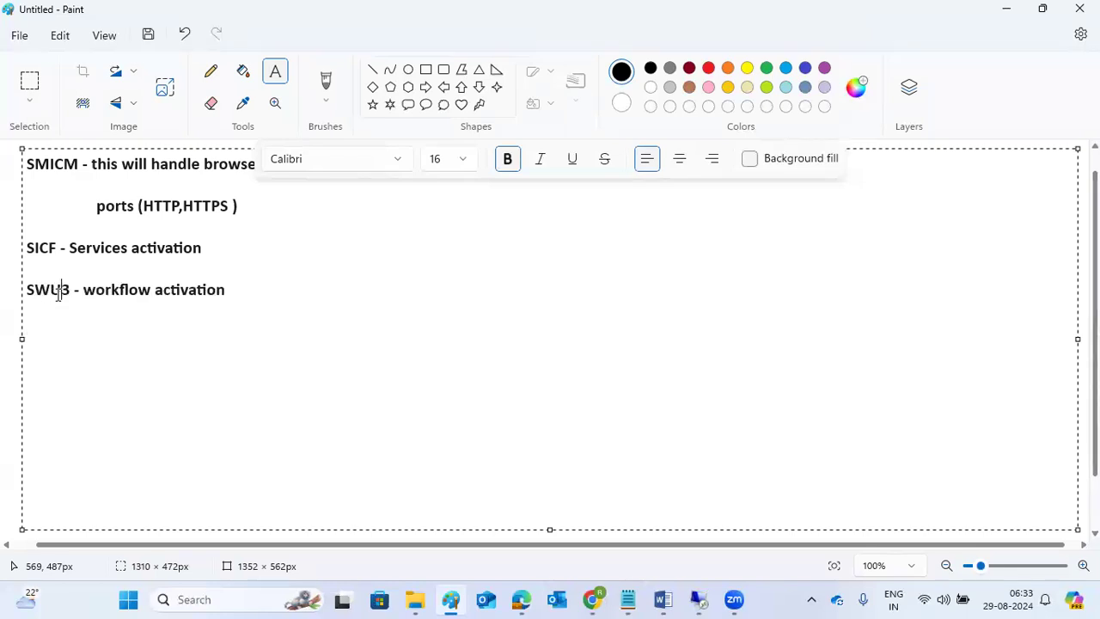
- Start a new note line 'SFW5' below the SWU3 line
{"action": "left_click", "coordinate": [247, 296]}
{"action": "key", "text": "Return"}
{"action": "type", "text": "SFW4"}
{"action": "key", "text": "BackSpace"}
{"action": "type", "text": "5"}
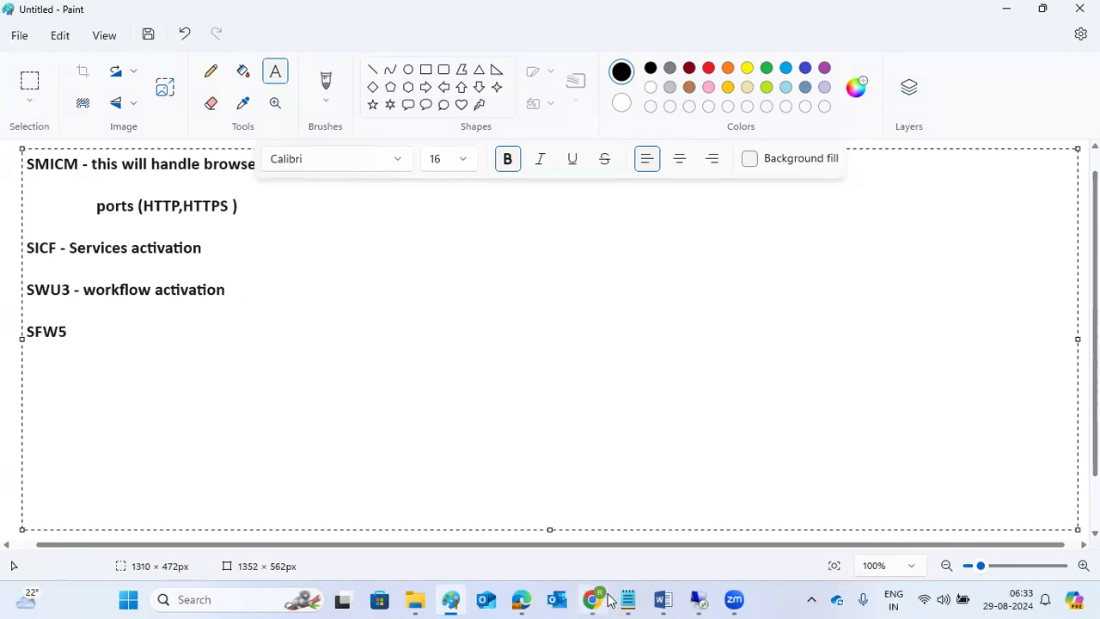
- Launch sfw5 in SAP GUI, then complete the note as 'SFW5 - business functions activation'
{"action": "left_click", "coordinate": [698, 600]}
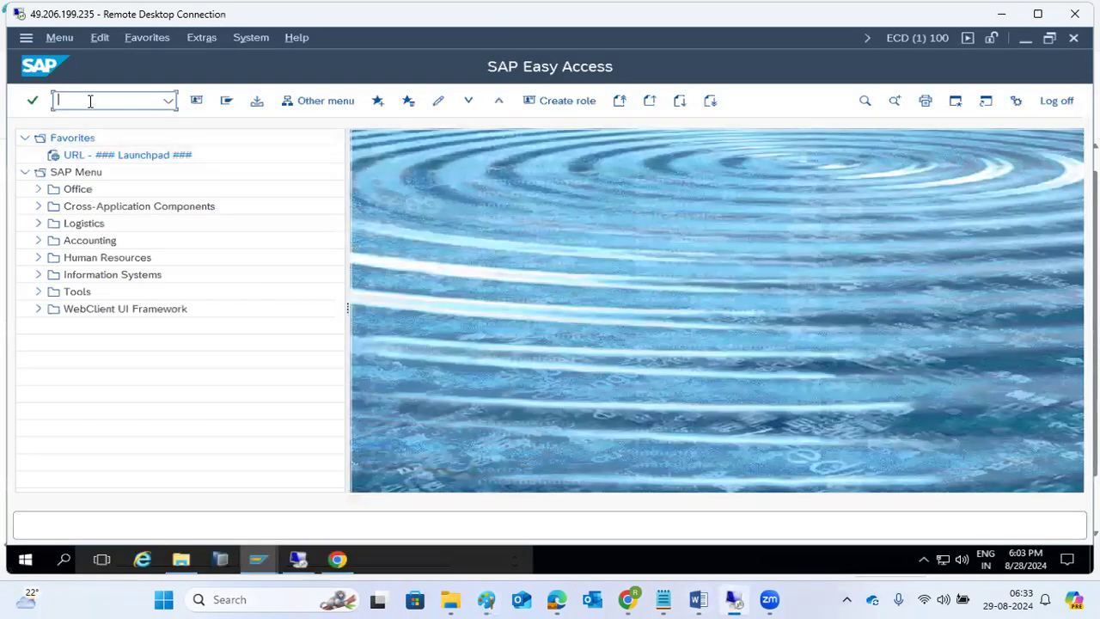
{"action": "type", "text": "sfw5"}
{"action": "key", "text": "Return"}
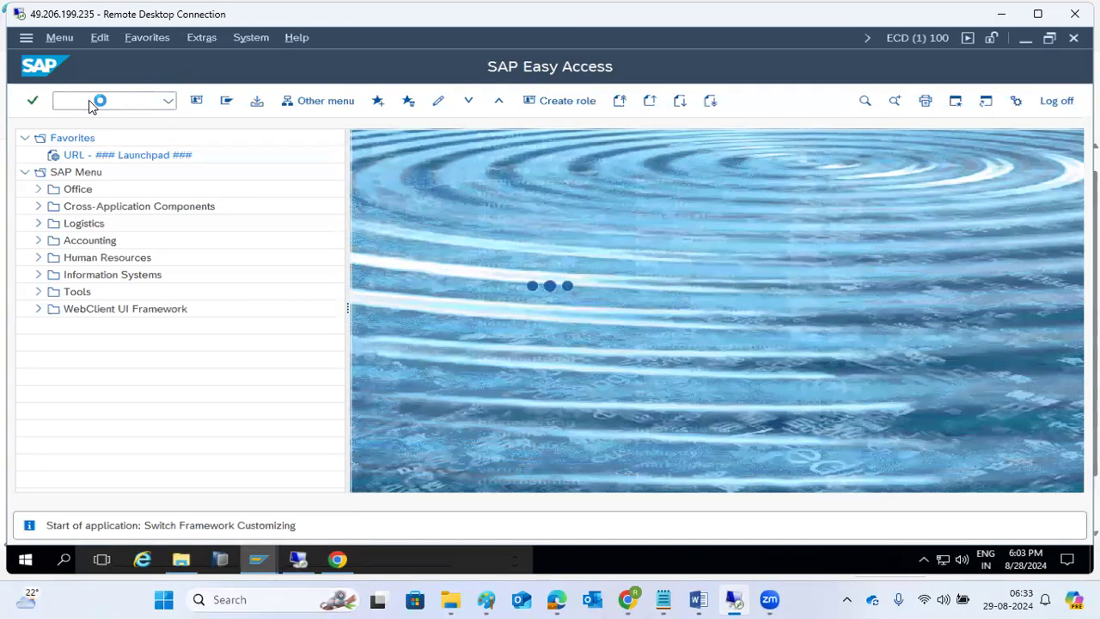
{"action": "left_click", "coordinate": [485, 599]}
{"action": "type", "text": "- "}
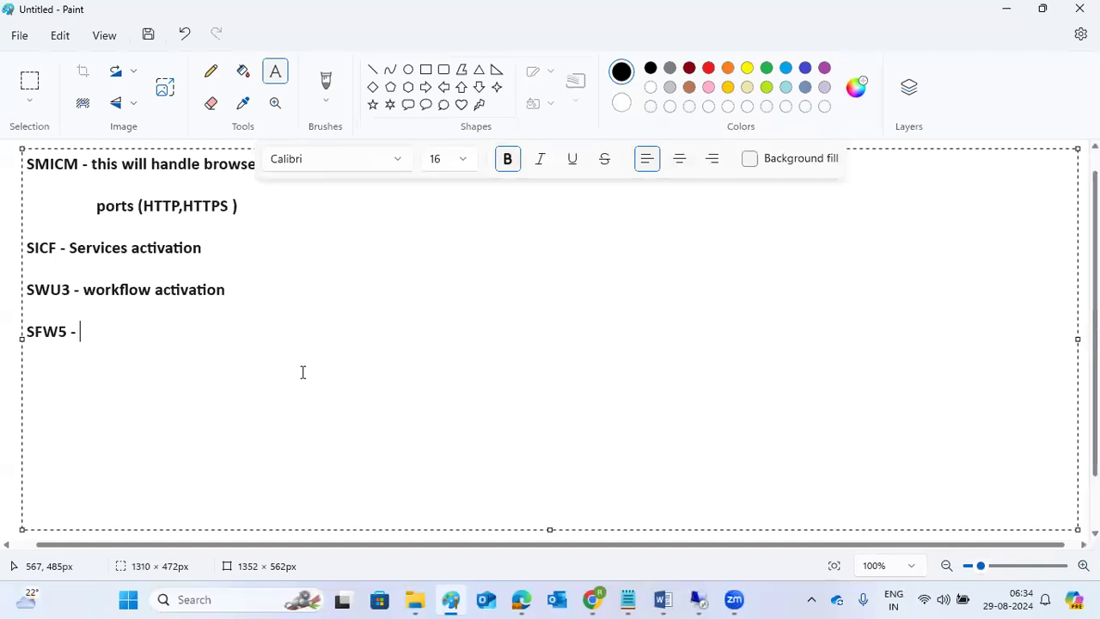
{"action": "type", "text": "business func"}
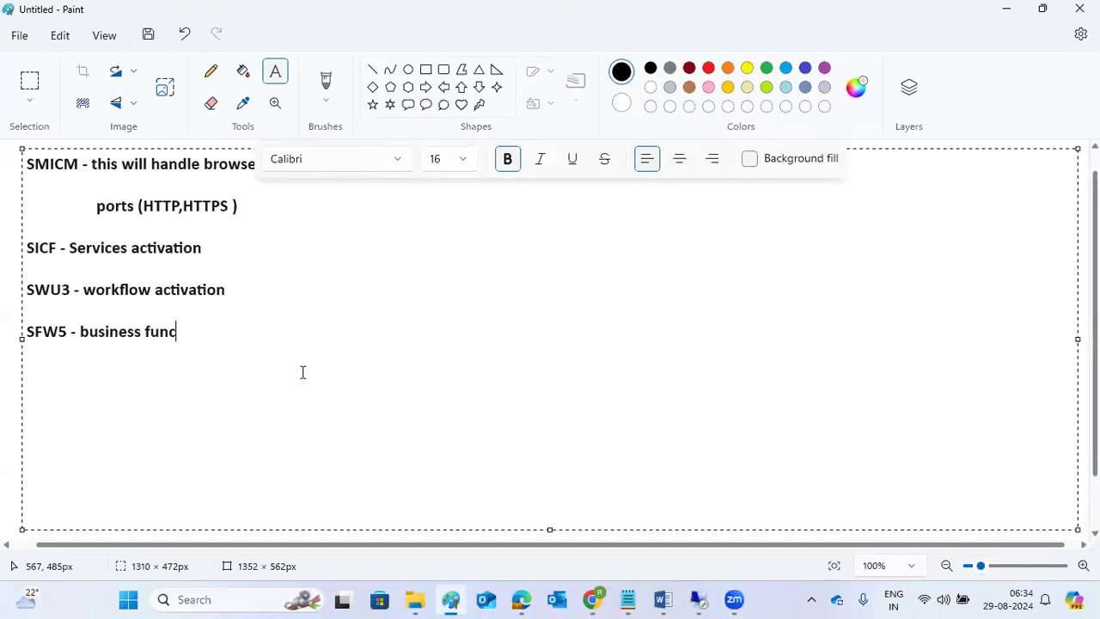
{"action": "type", "text": "tions activa"}
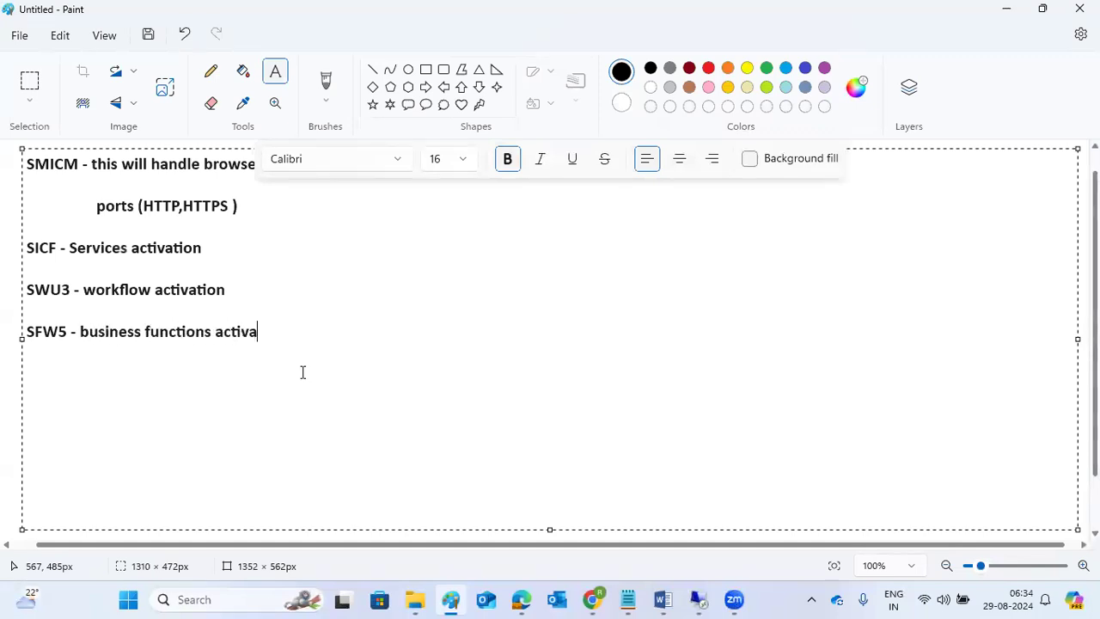
{"action": "type", "text": "tion"}
- Bring the remote SAP session forward and continue past the SFW5 Security Information warning
{"action": "mouse_move", "coordinate": [698, 599]}
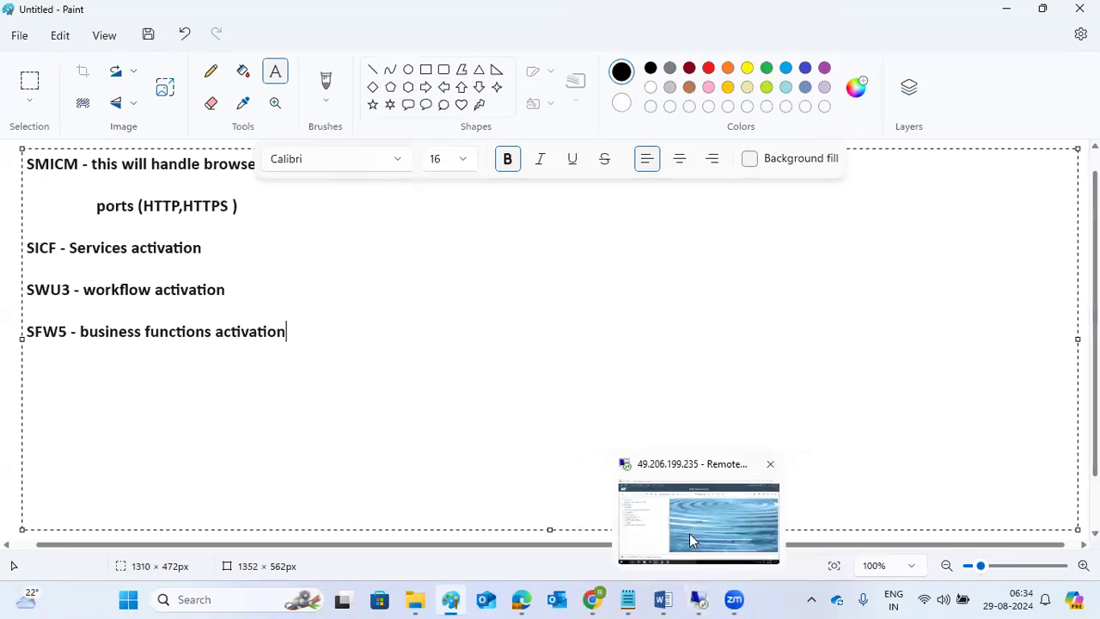
{"action": "left_click", "coordinate": [692, 545]}
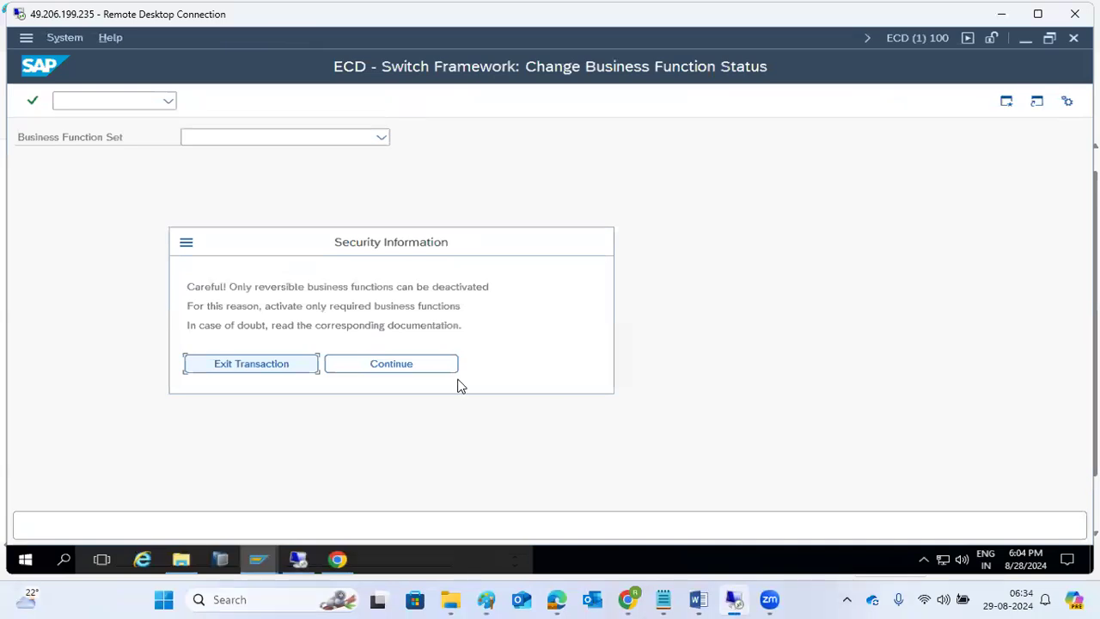
{"action": "left_click", "coordinate": [428, 373]}
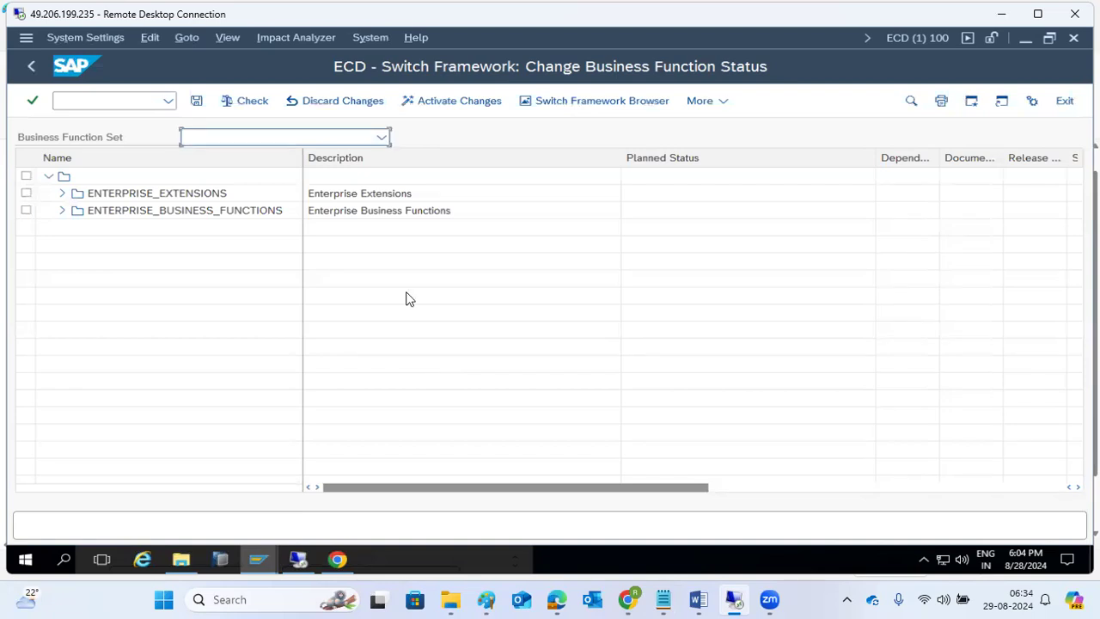
{"action": "left_click", "coordinate": [169, 104]}
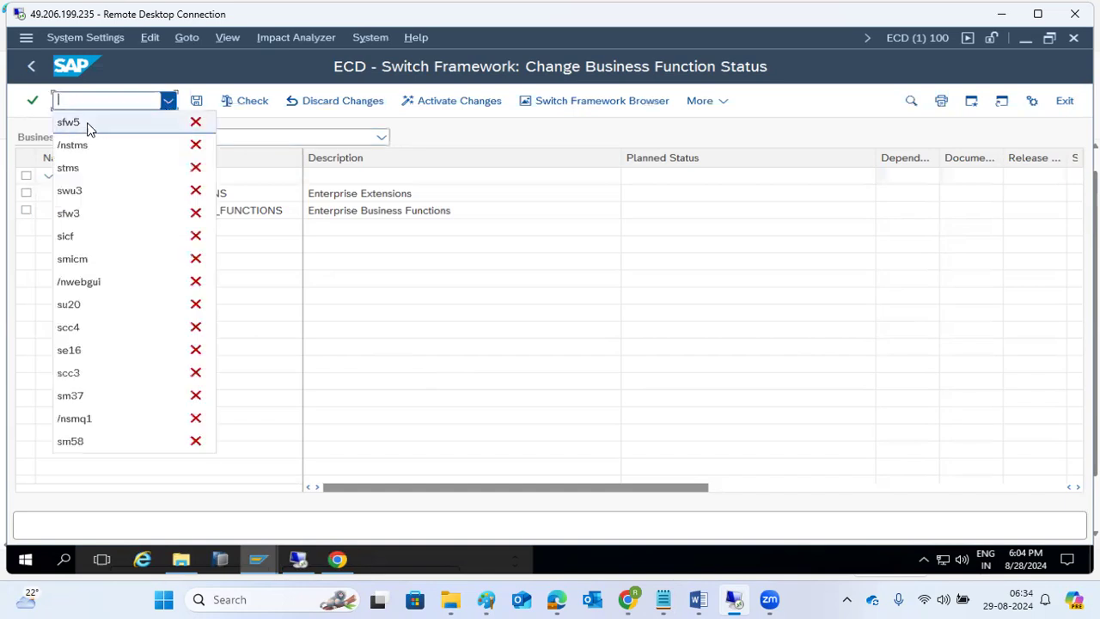
{"action": "left_click", "coordinate": [451, 136]}
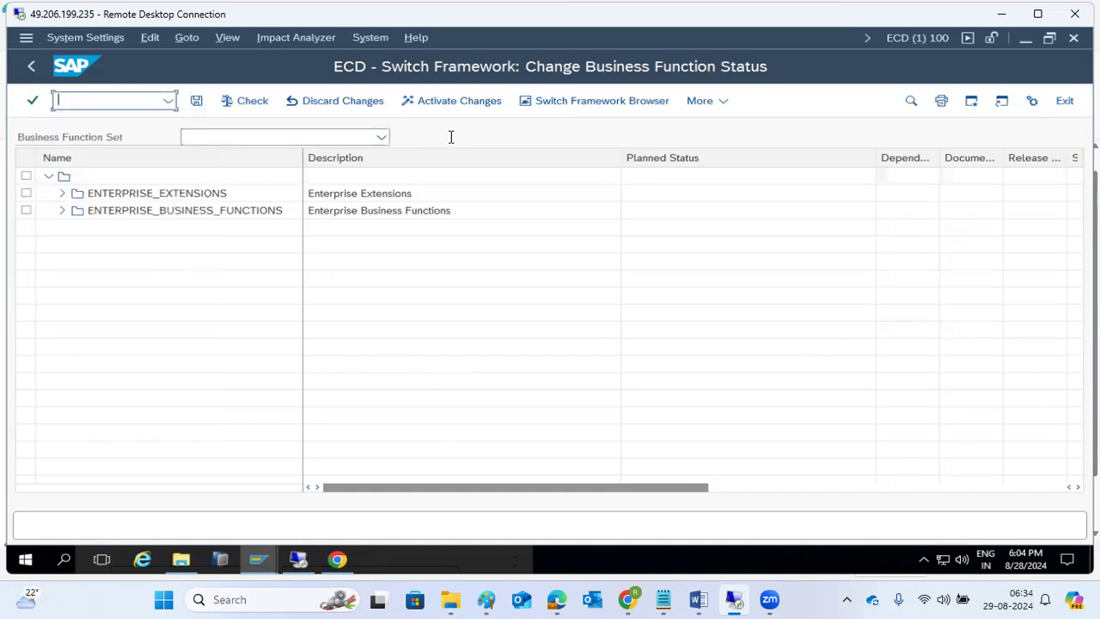
- Expand ENTERPRISE_BUSINESS_FUNCTIONS and scroll through its 878 business functions and planned statuses
{"action": "left_click", "coordinate": [61, 212]}
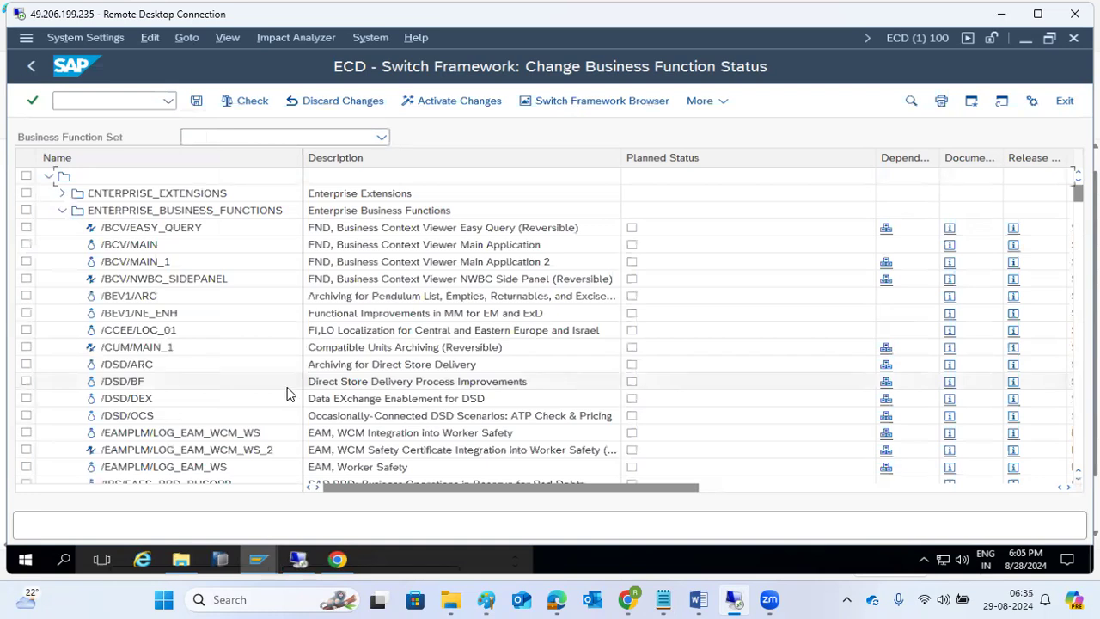
{"action": "left_click", "coordinate": [168, 101]}
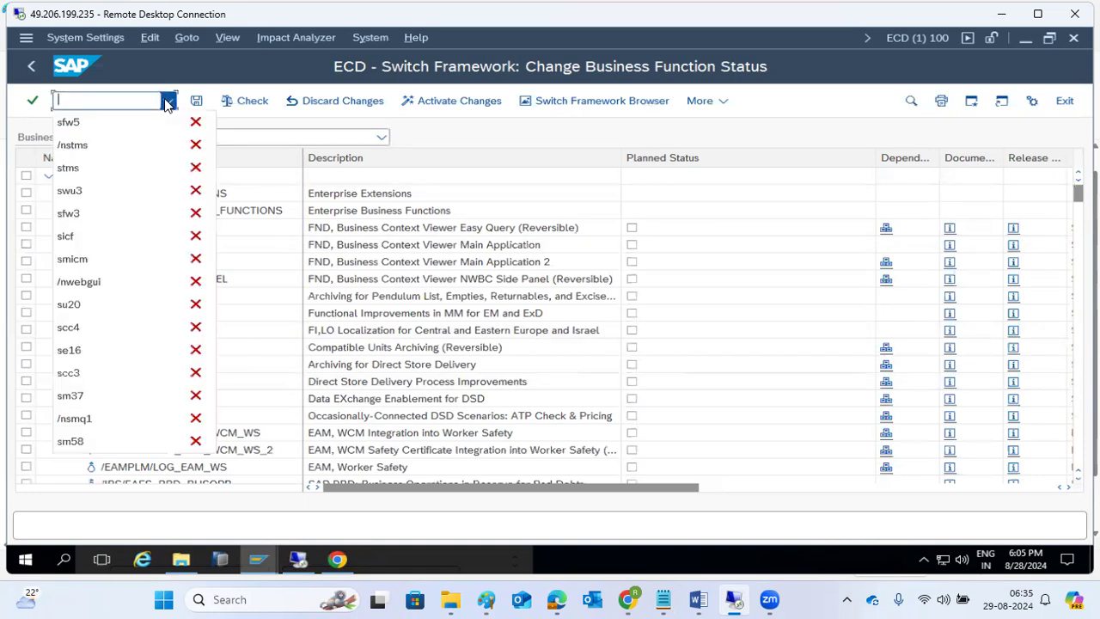
{"action": "left_click", "coordinate": [383, 408]}
{"action": "scroll", "coordinate": [363, 432], "scroll_direction": "down", "scroll_amount": 2}
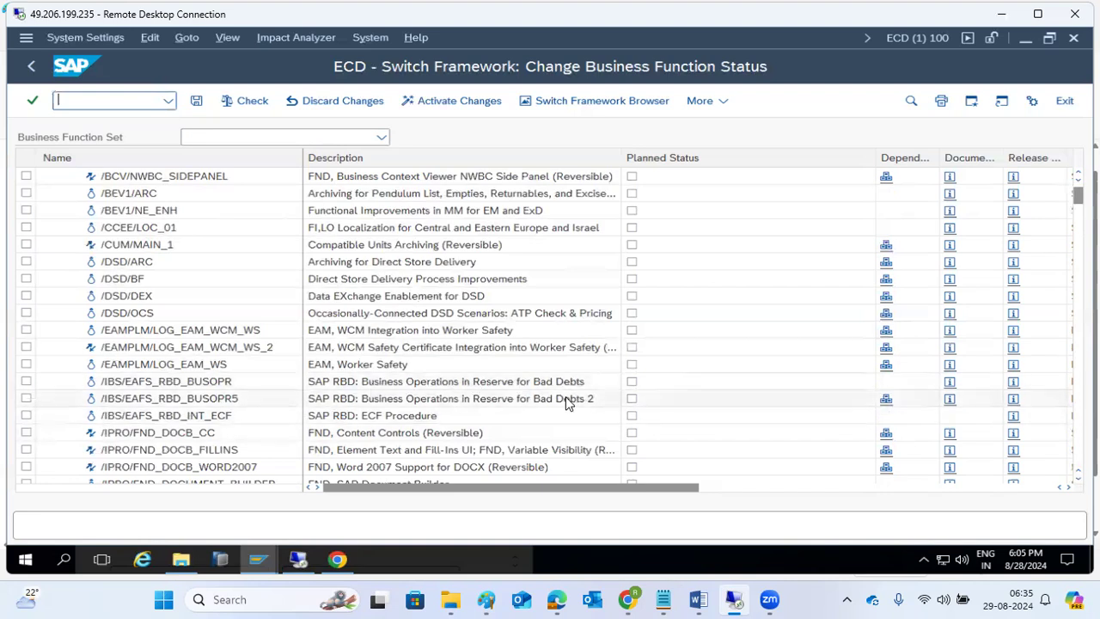
{"action": "scroll", "coordinate": [566, 404], "scroll_direction": "down", "scroll_amount": 3}
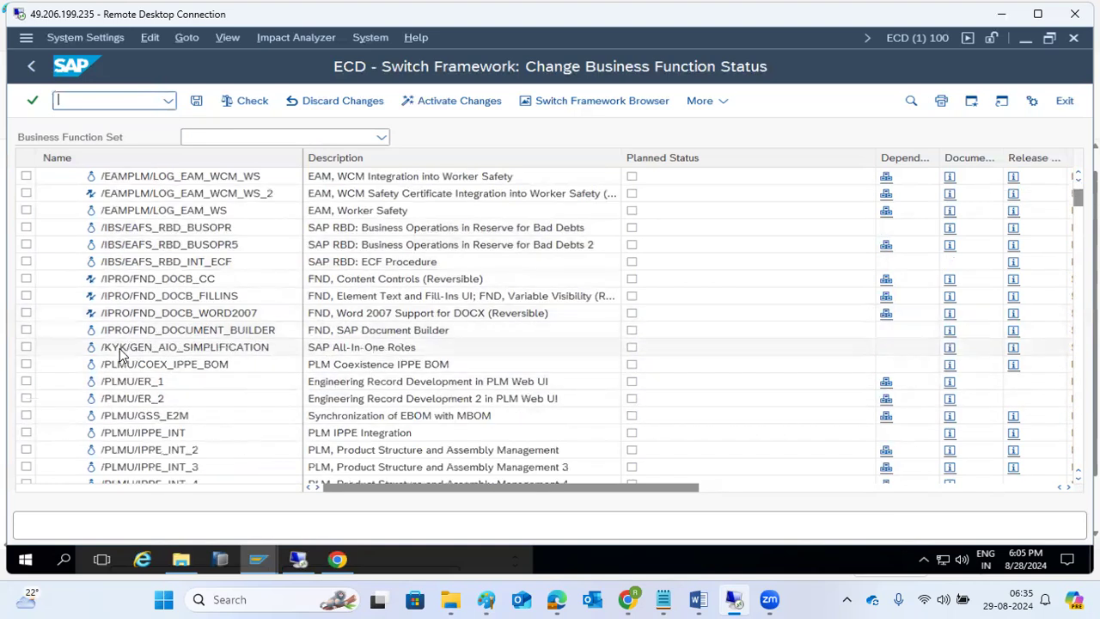
{"action": "scroll", "coordinate": [73, 436], "scroll_direction": "down", "scroll_amount": 4}
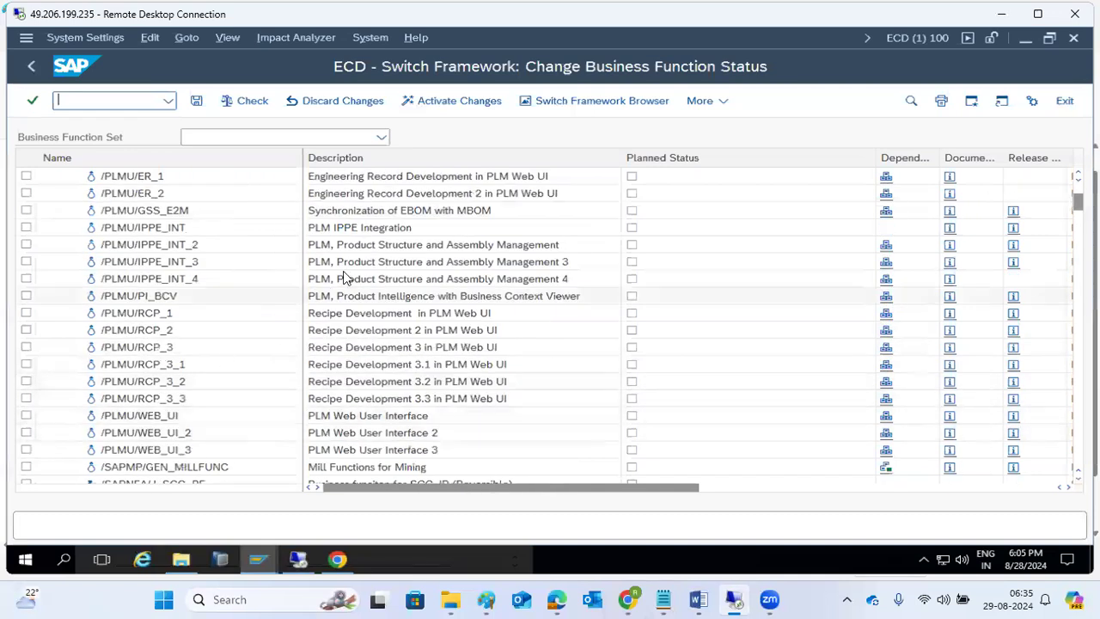
{"action": "scroll", "coordinate": [348, 300], "scroll_direction": "down", "scroll_amount": 1}
{"action": "scroll", "coordinate": [296, 434], "scroll_direction": "down", "scroll_amount": 7}
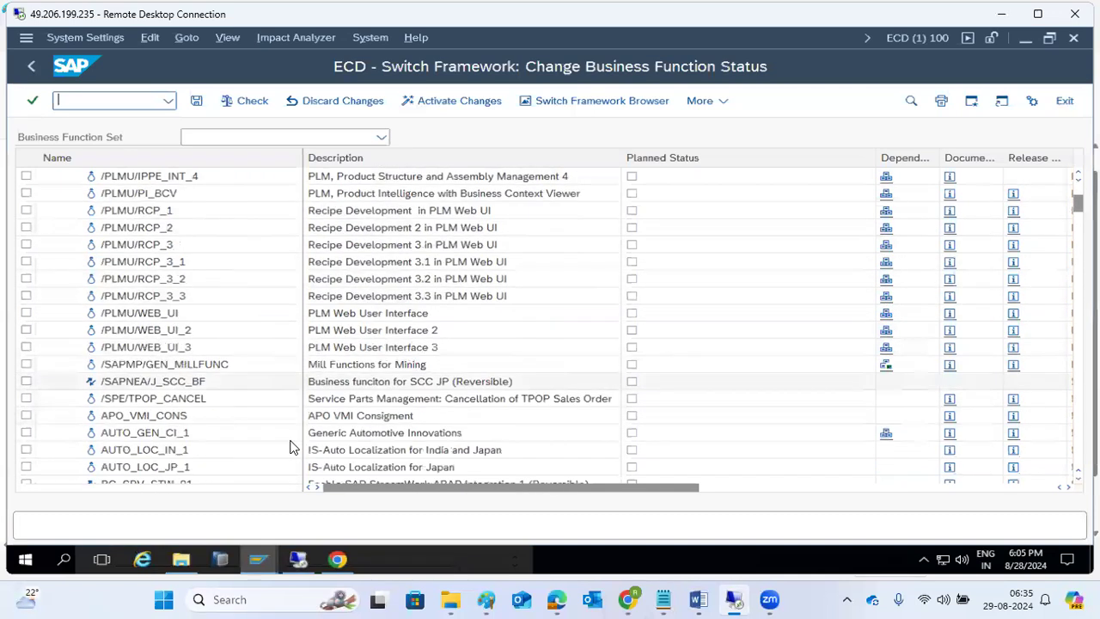
{"action": "scroll", "coordinate": [289, 447], "scroll_direction": "down", "scroll_amount": 1}
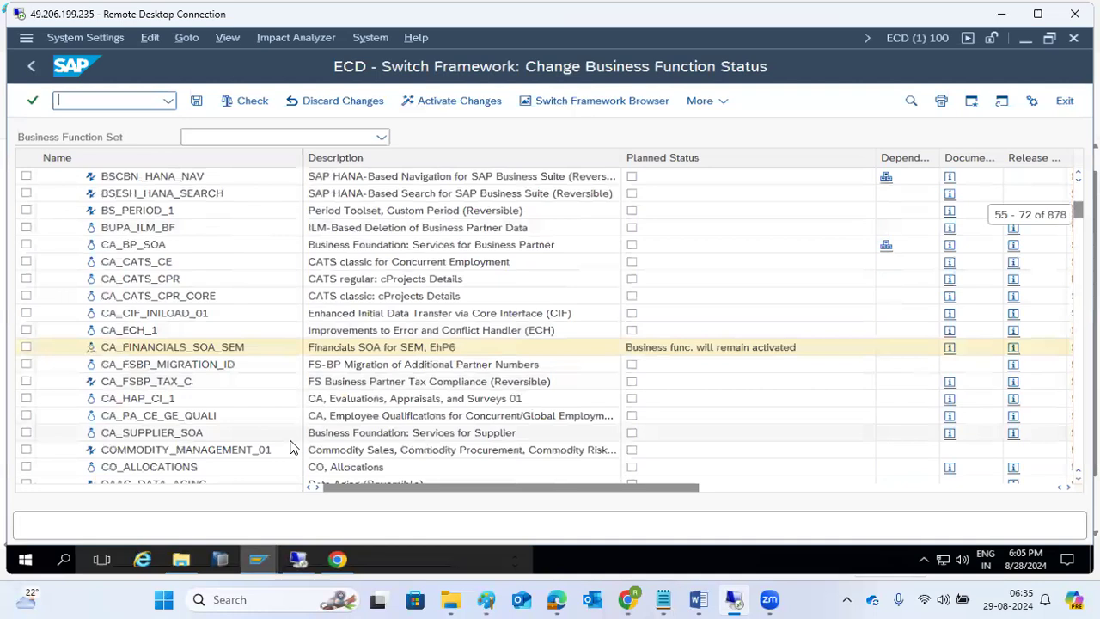
{"action": "scroll", "coordinate": [323, 368], "scroll_direction": "down", "scroll_amount": 2}
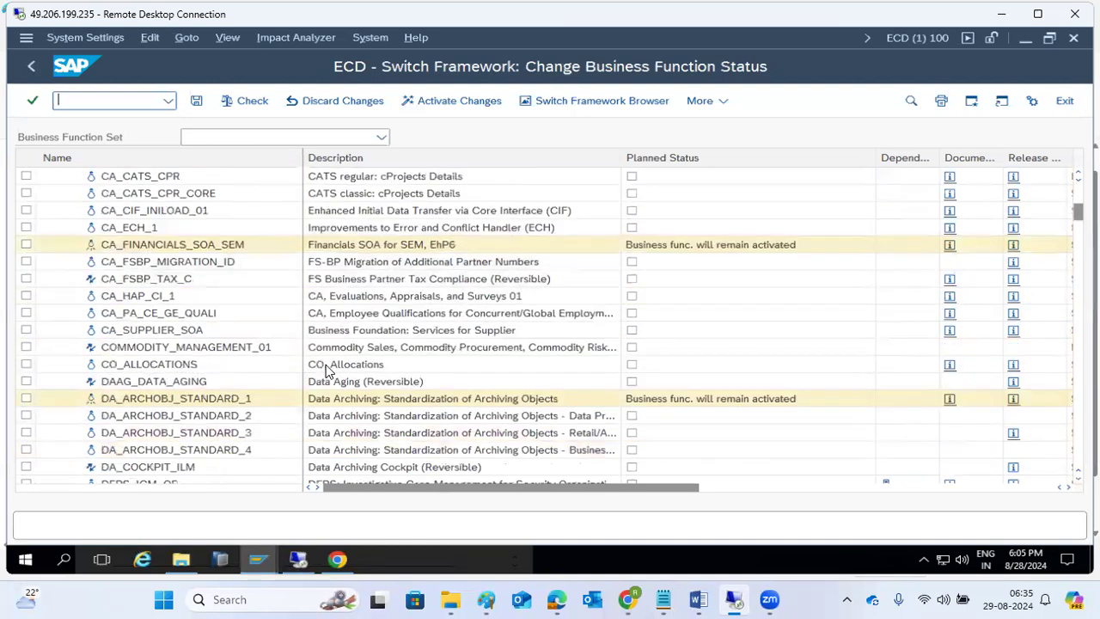
{"action": "scroll", "coordinate": [327, 368], "scroll_direction": "up", "scroll_amount": 4}
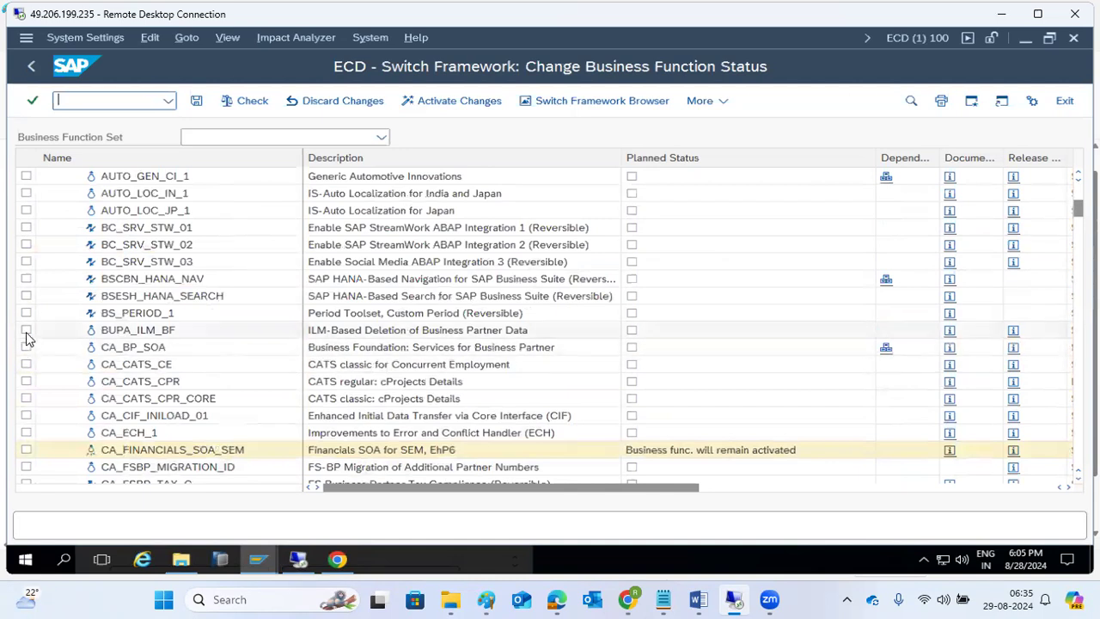
- Tick BUPA_ILM_BF's planned status, activate changes, and acknowledge the SFW_ACTIVATE_SFOX job message
{"action": "left_click", "coordinate": [631, 332]}
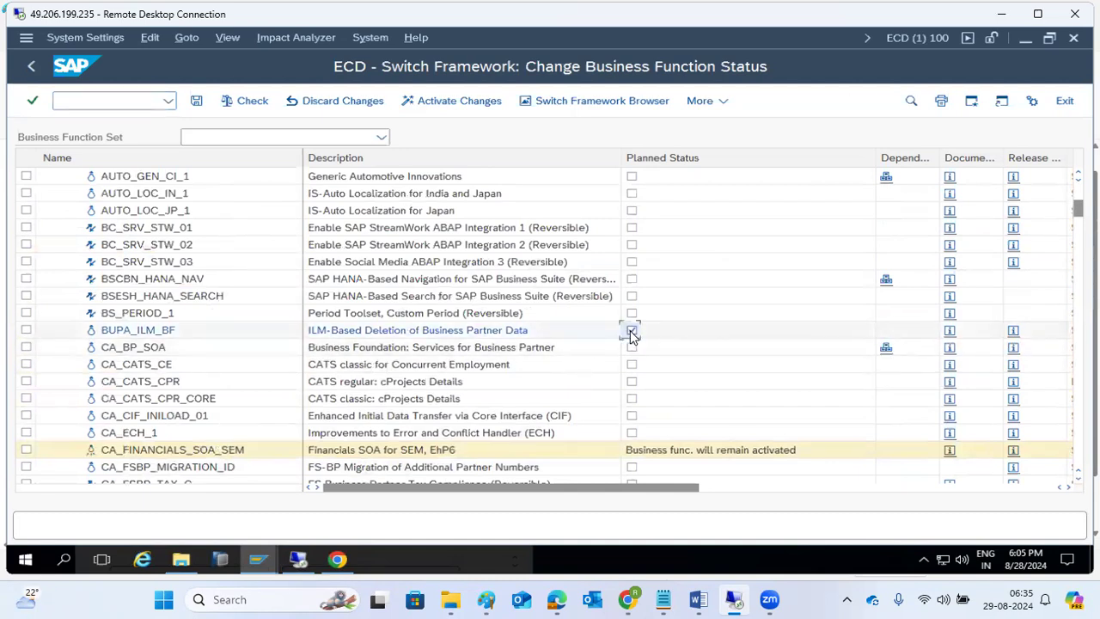
{"action": "left_click", "coordinate": [463, 102]}
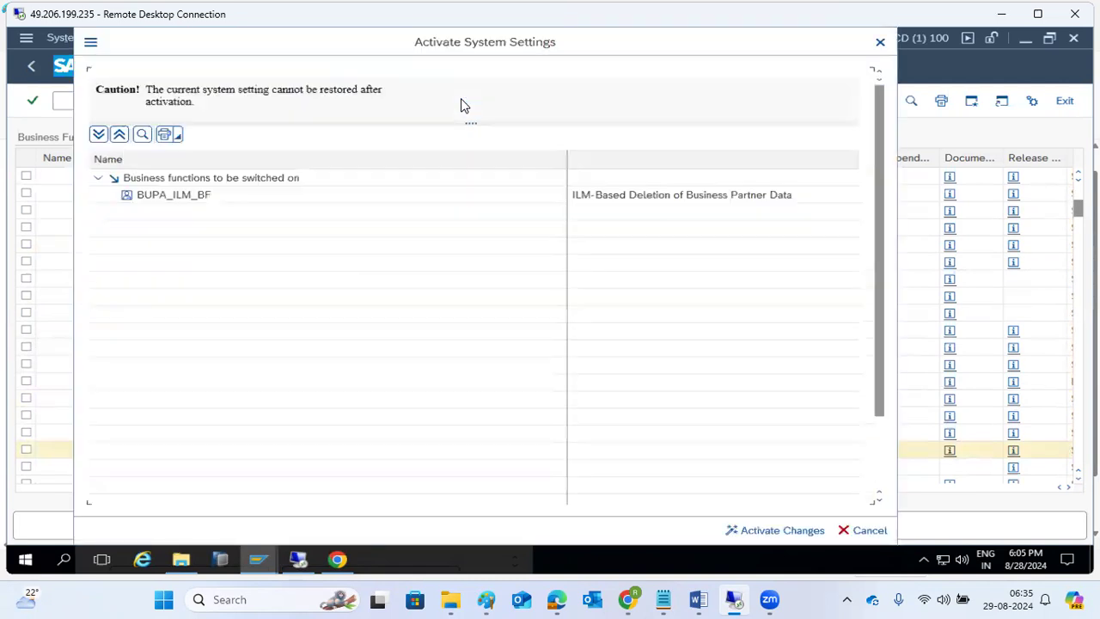
{"action": "left_click", "coordinate": [745, 530]}
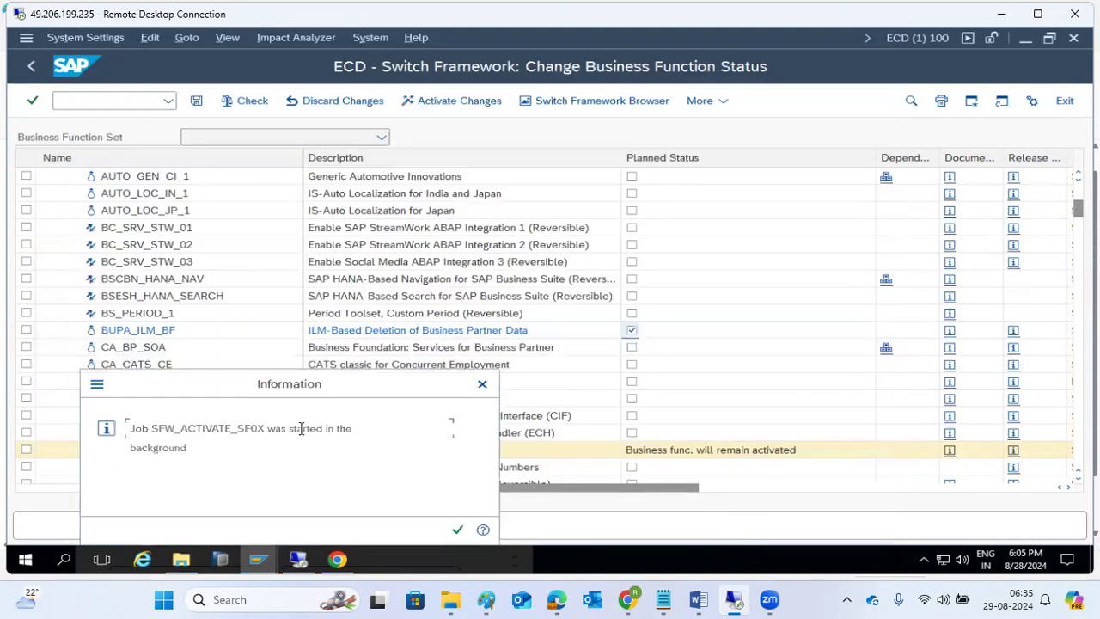
{"action": "left_click_drag", "start_coordinate": [191, 427], "coordinate": [294, 449]}
{"action": "left_click", "coordinate": [457, 530]}
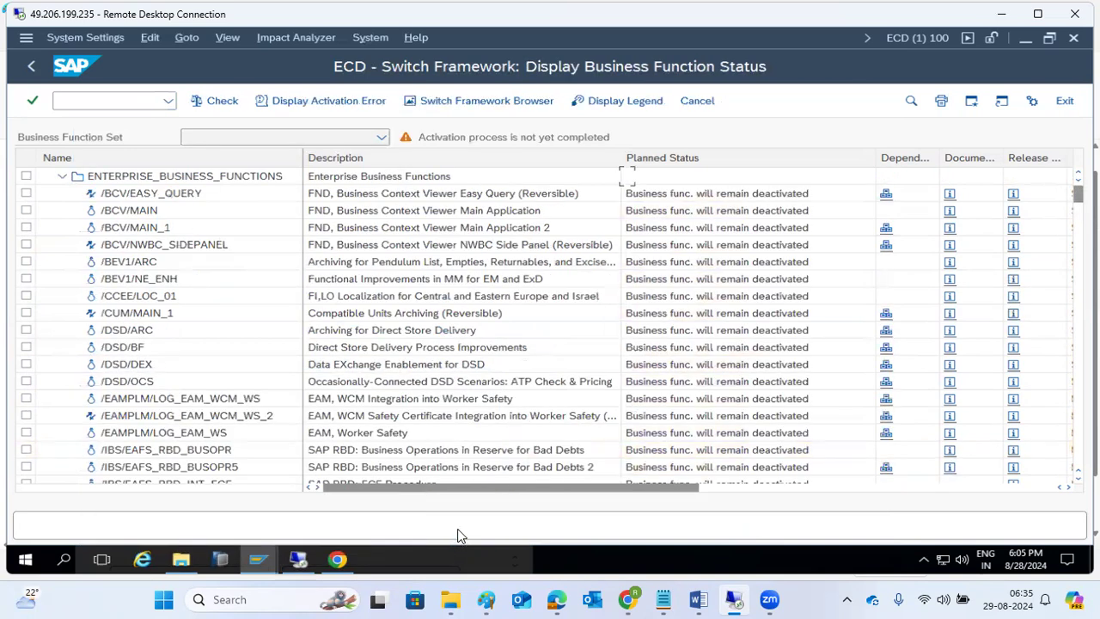
- Scroll through the updated business function statuses and return to SAP Easy Access
{"action": "scroll", "coordinate": [231, 471], "scroll_direction": "down", "scroll_amount": 5}
{"action": "scroll", "coordinate": [232, 468], "scroll_direction": "down", "scroll_amount": 11}
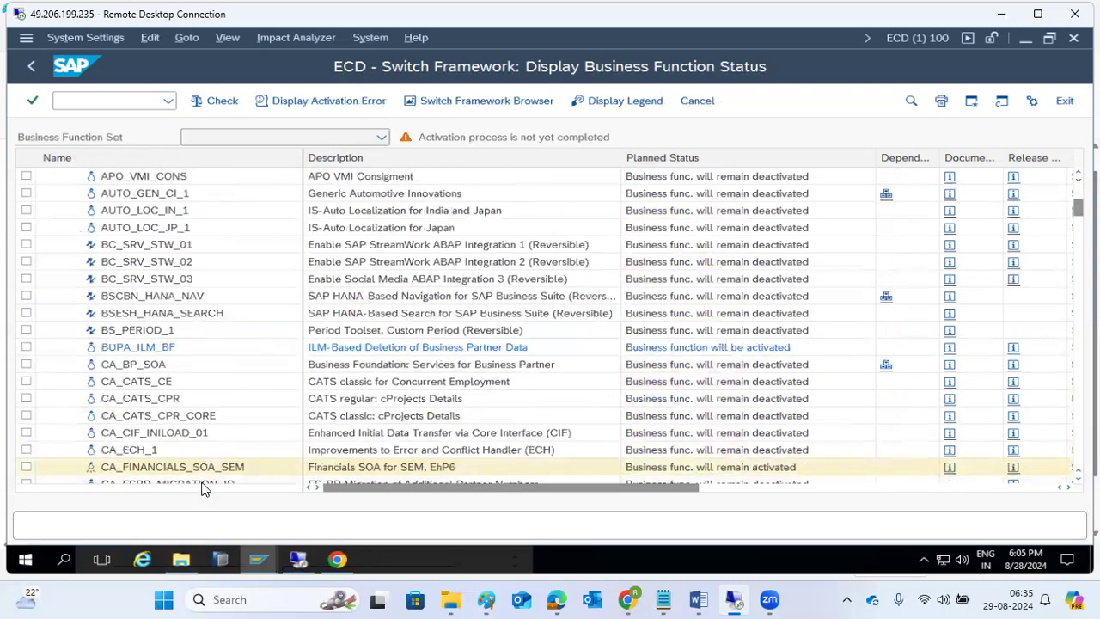
{"action": "scroll", "coordinate": [206, 489], "scroll_direction": "down", "scroll_amount": 9}
{"action": "scroll", "coordinate": [192, 486], "scroll_direction": "up", "scroll_amount": 3}
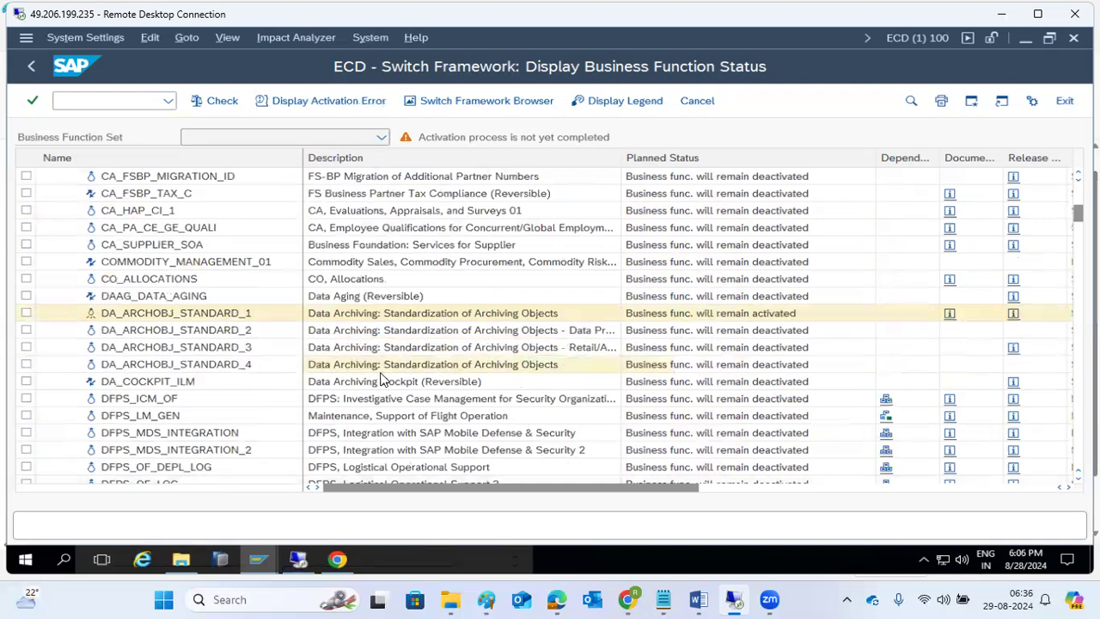
{"action": "scroll", "coordinate": [383, 379], "scroll_direction": "up", "scroll_amount": 20}
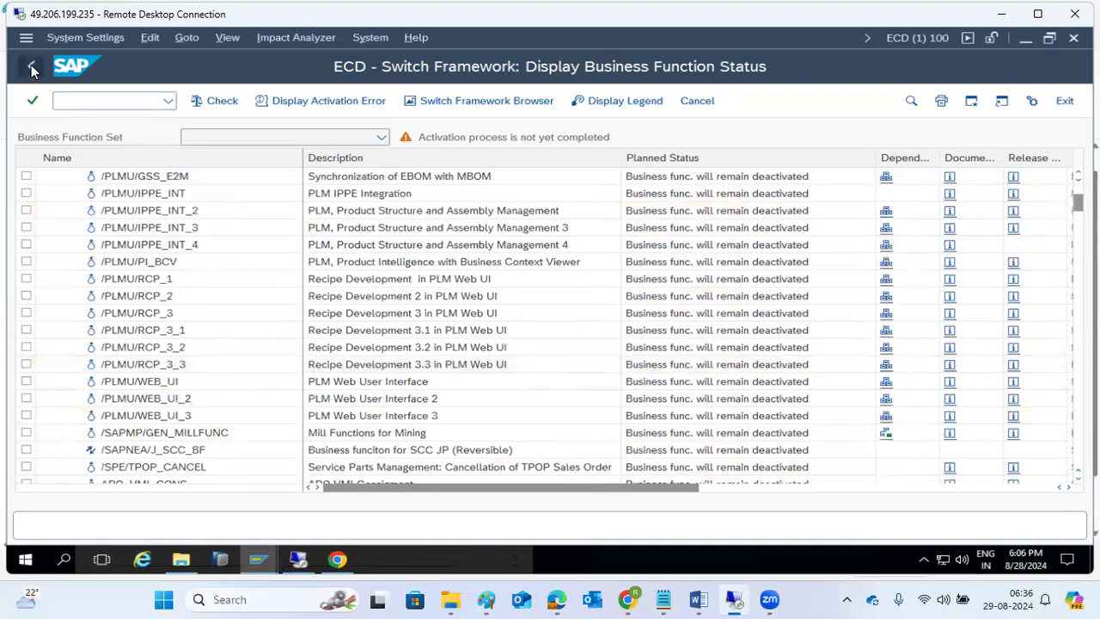
{"action": "left_click", "coordinate": [32, 69]}
{"action": "left_click", "coordinate": [168, 101]}
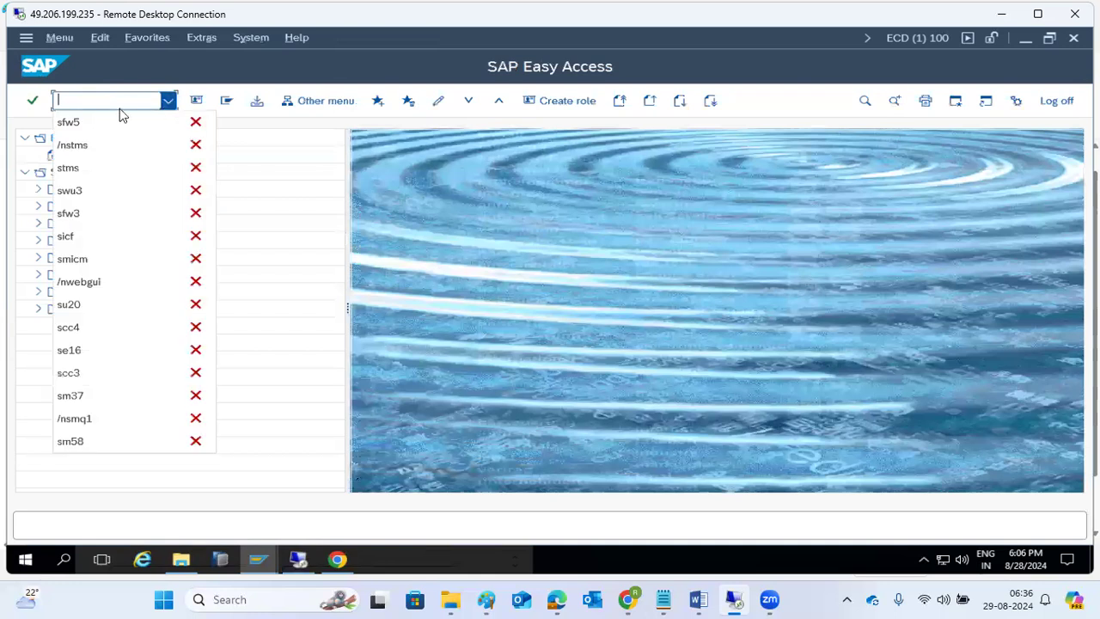
- Rerun sfw5 from the transaction history and continue past the Security Information warning
{"action": "left_click", "coordinate": [89, 122]}
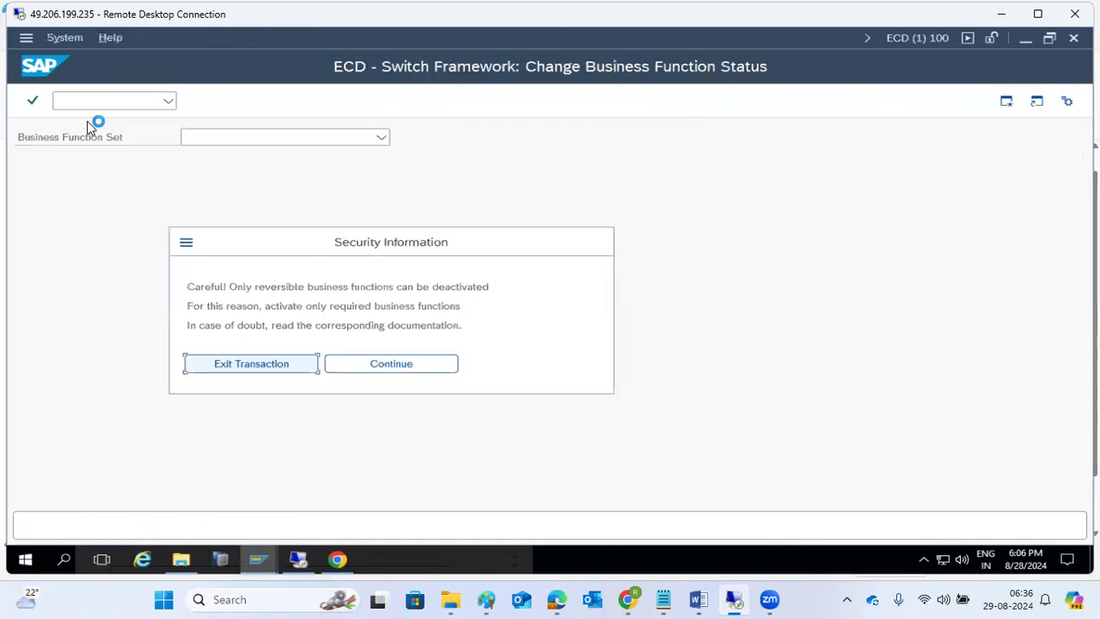
{"action": "left_click", "coordinate": [373, 366]}
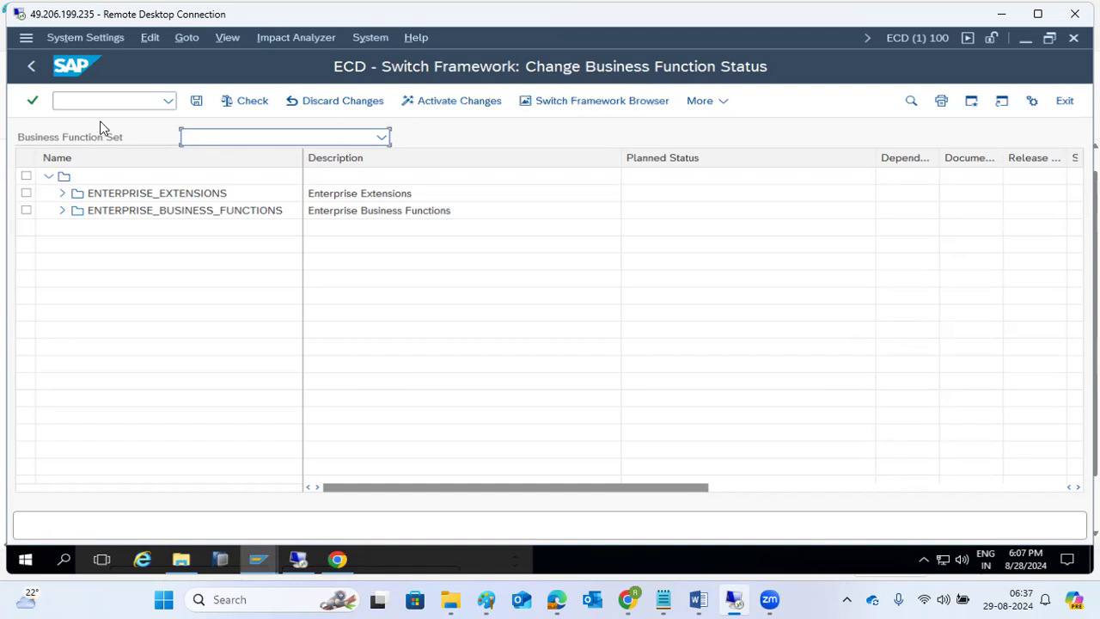
- Reopen sfw5 from history, expand ENTERPRISE_BUSINESS_FUNCTIONS and scroll to the BC_SRV_STW entries
{"action": "left_click", "coordinate": [164, 107]}
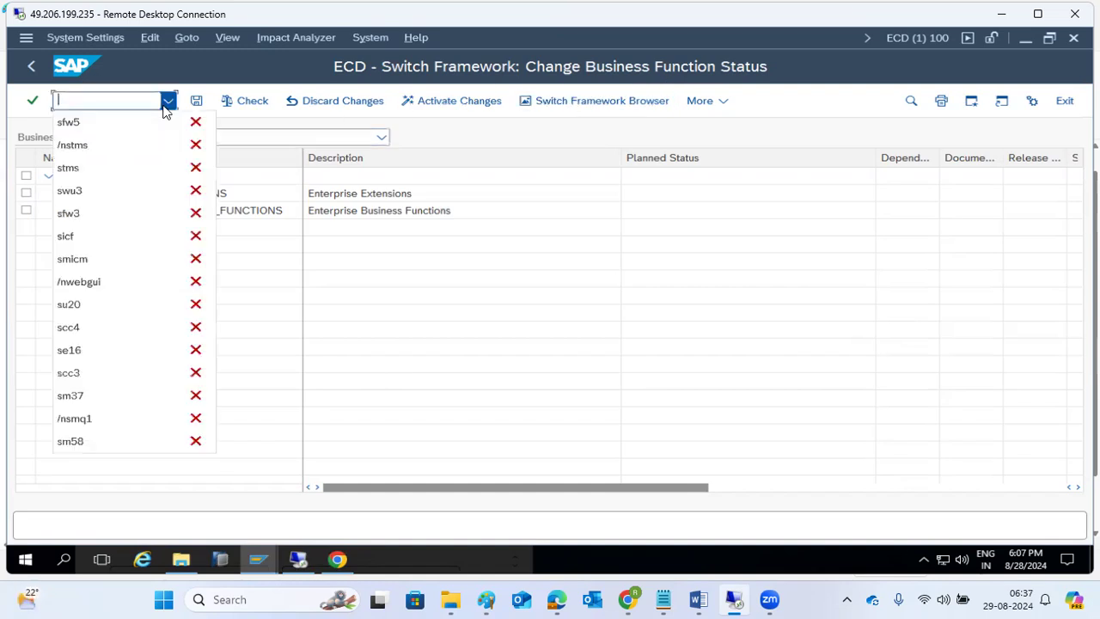
{"action": "left_click", "coordinate": [76, 130]}
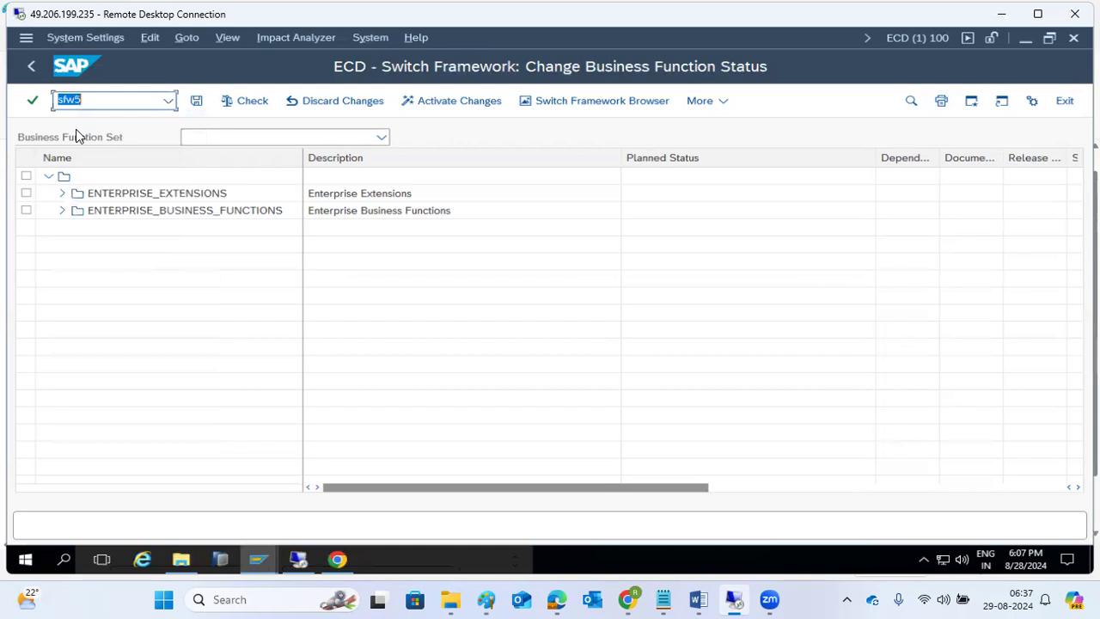
{"action": "left_click", "coordinate": [61, 210]}
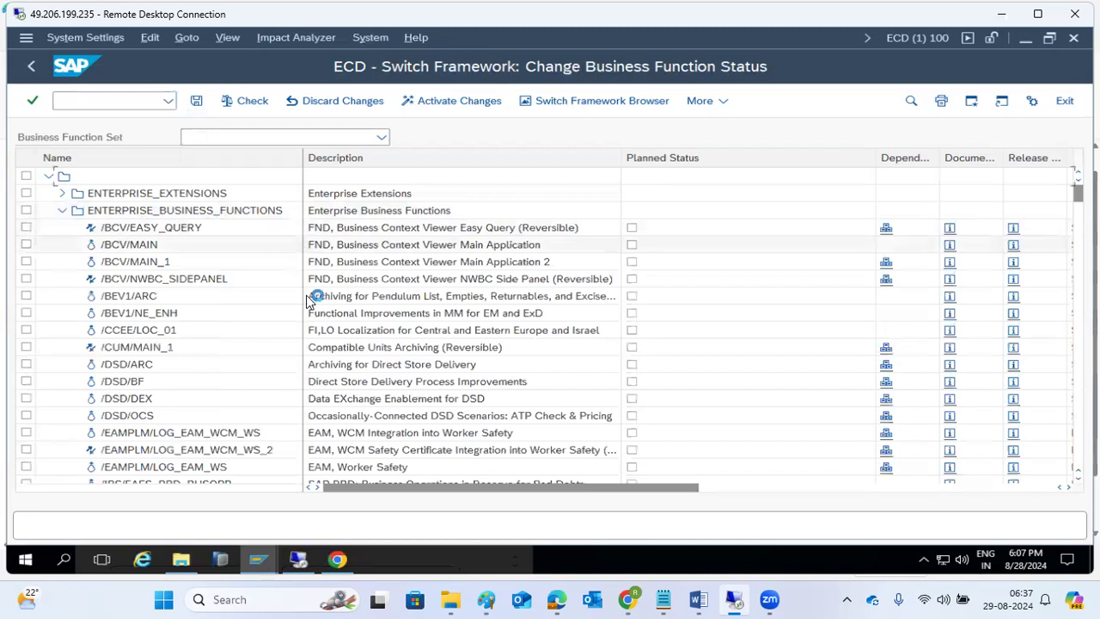
{"action": "scroll", "coordinate": [302, 359], "scroll_direction": "down", "scroll_amount": 1}
{"action": "scroll", "coordinate": [303, 359], "scroll_direction": "down", "scroll_amount": 6}
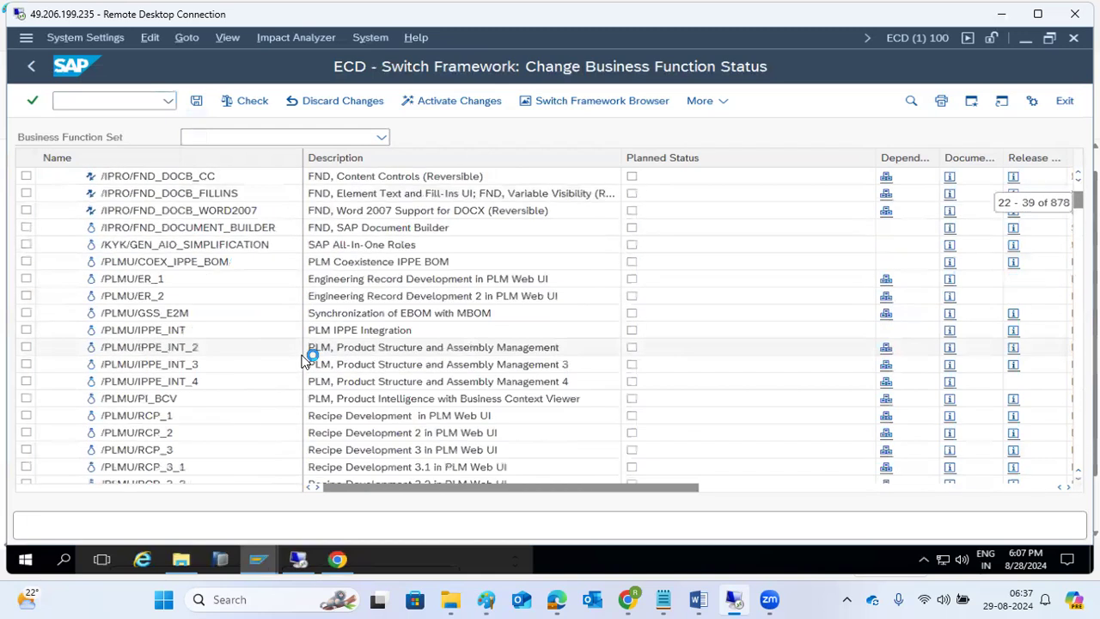
{"action": "scroll", "coordinate": [302, 360], "scroll_direction": "down", "scroll_amount": 7}
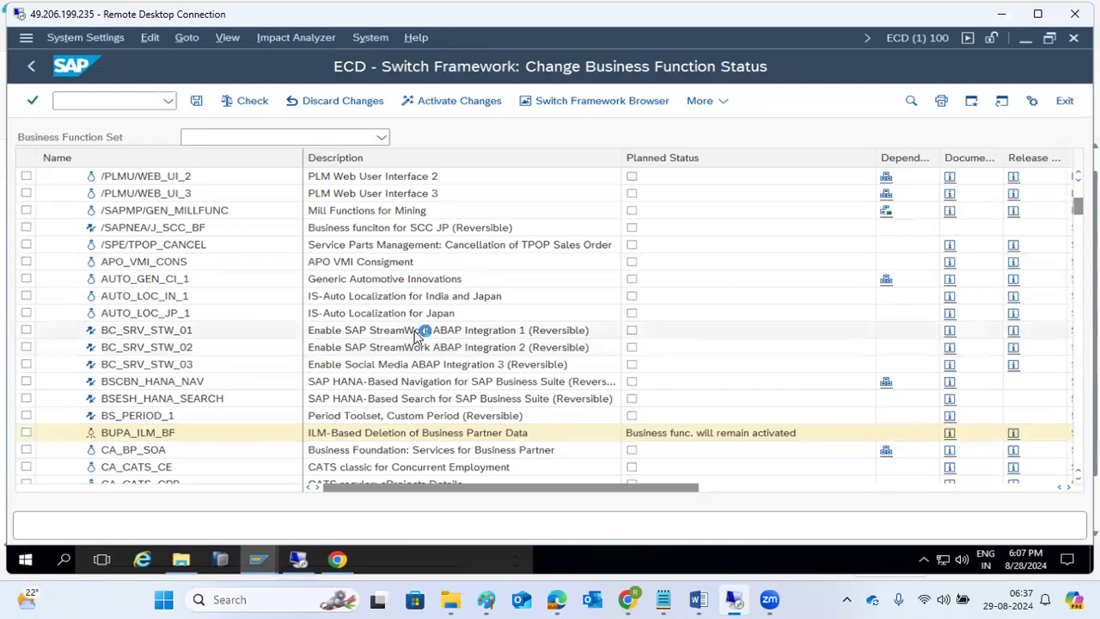
- Plan BC_SRV_STW_01 and BC_SRV_STW_02, activate the changes and acknowledge the SFW_ACTIVATE_SFOX job message
{"action": "left_click", "coordinate": [632, 332]}
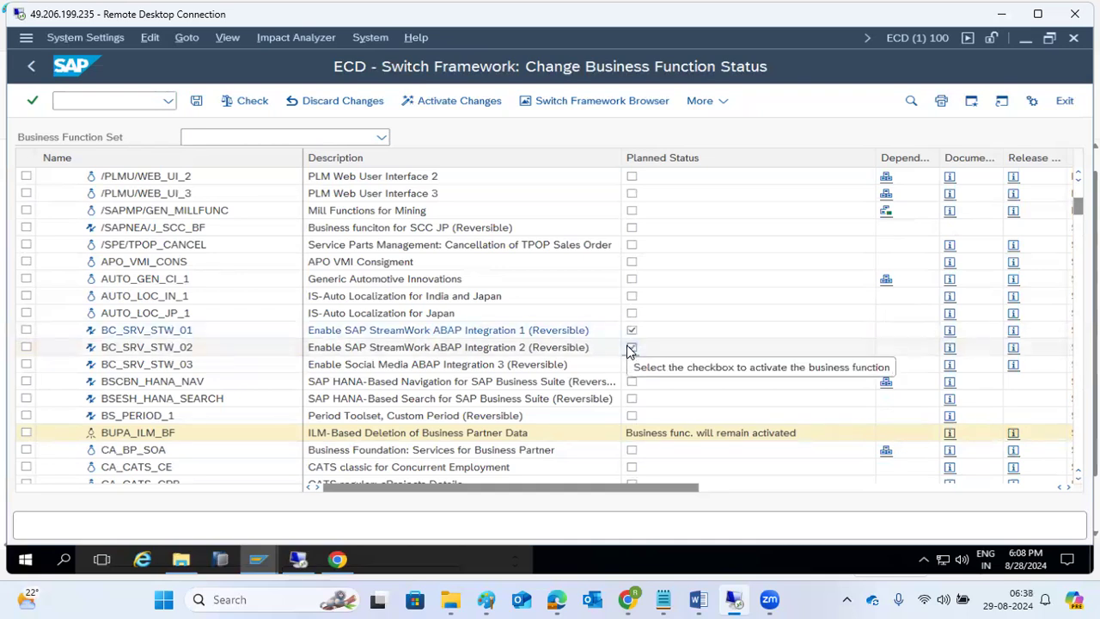
{"action": "left_click", "coordinate": [632, 348]}
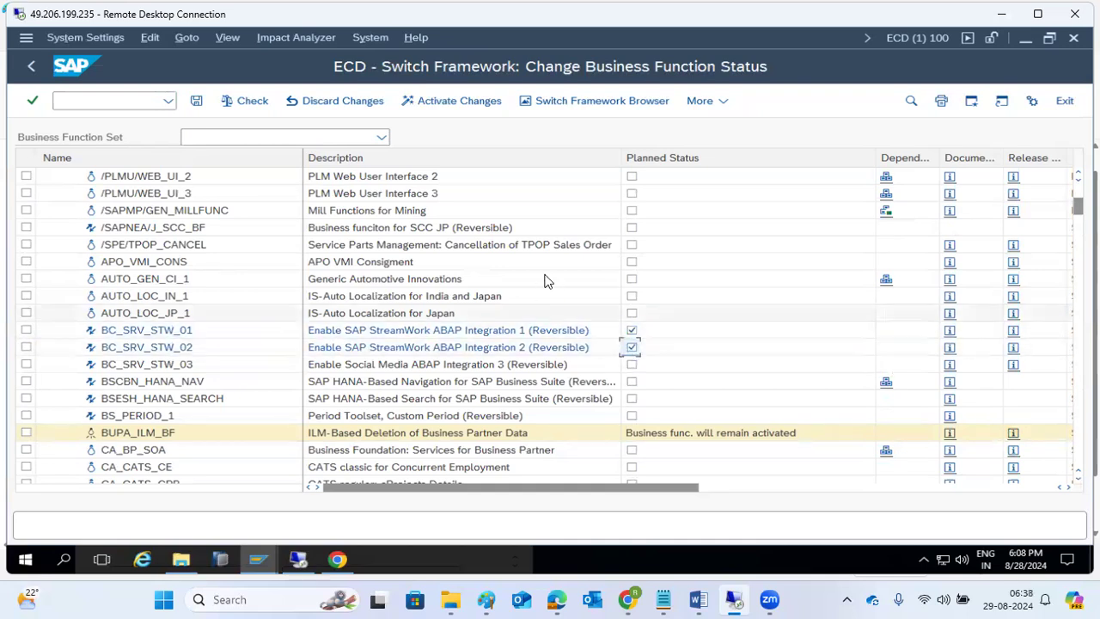
{"action": "left_click", "coordinate": [431, 107]}
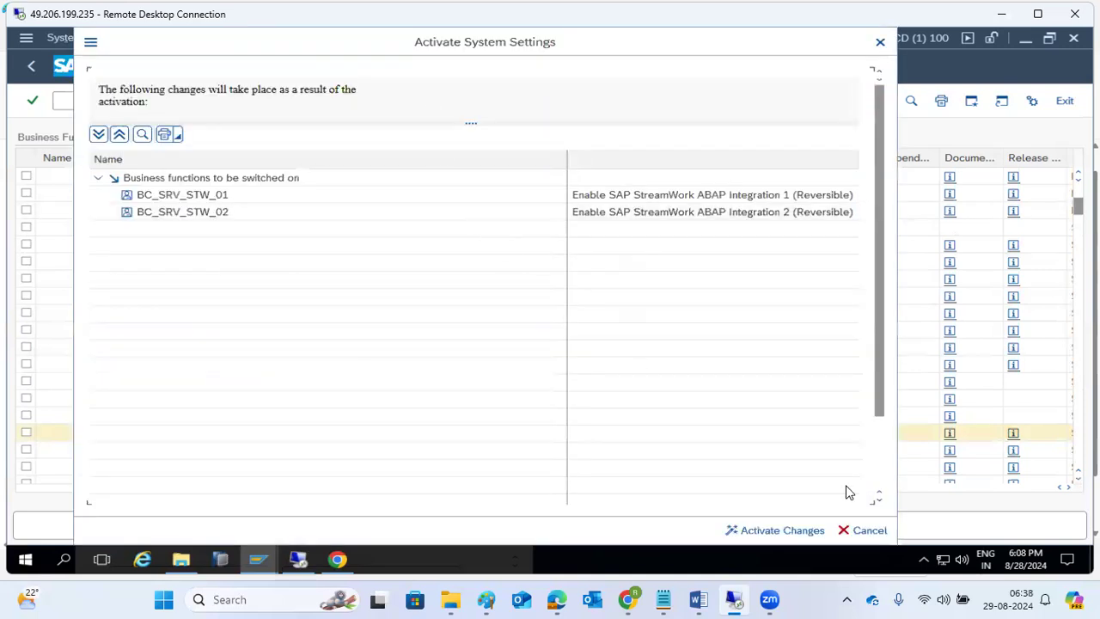
{"action": "left_click", "coordinate": [773, 530]}
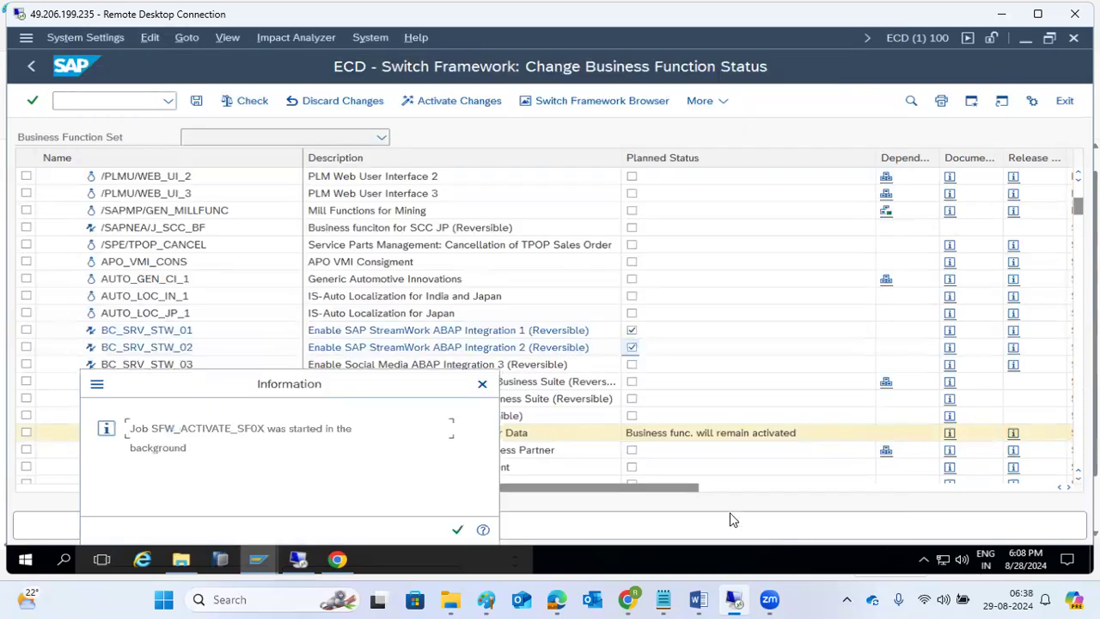
{"action": "left_click_drag", "start_coordinate": [257, 428], "coordinate": [306, 430]}
{"action": "left_click", "coordinate": [458, 533]}
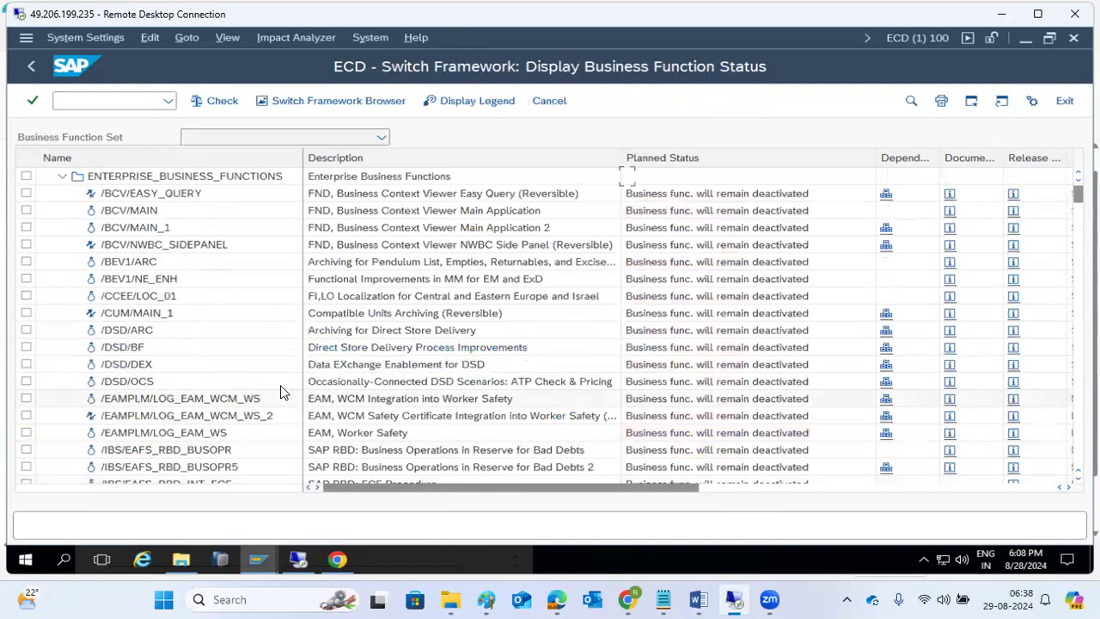
- Review the business function status list and the Switch Framework Browser, then return to the list
{"action": "scroll", "coordinate": [281, 385], "scroll_direction": "down", "scroll_amount": 20}
{"action": "scroll", "coordinate": [281, 386], "scroll_direction": "down", "scroll_amount": 20}
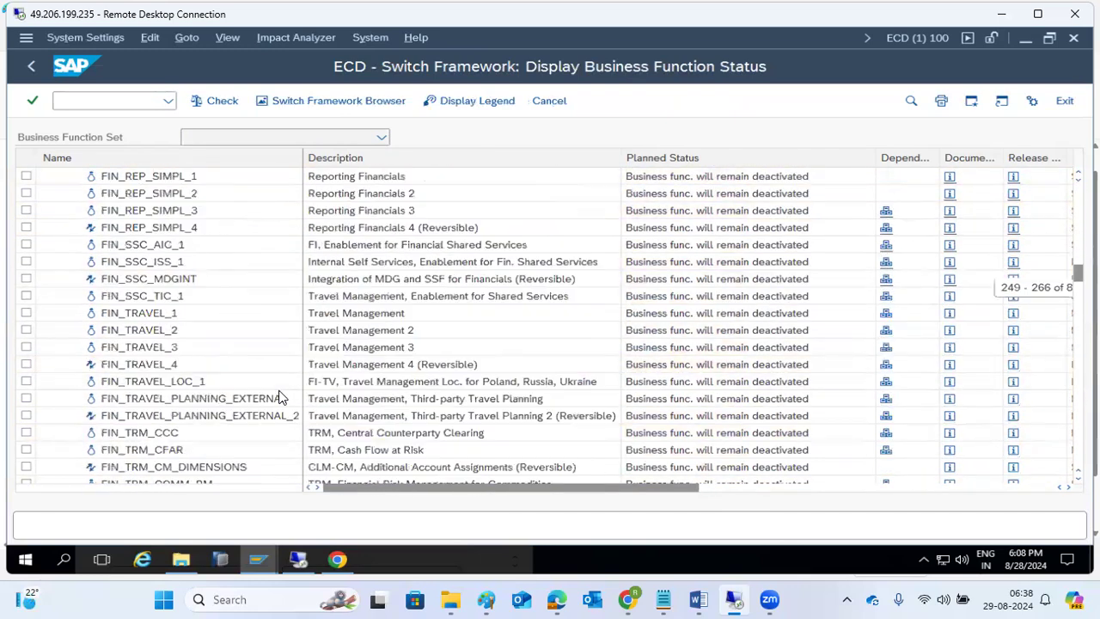
{"action": "scroll", "coordinate": [280, 397], "scroll_direction": "down", "scroll_amount": 7}
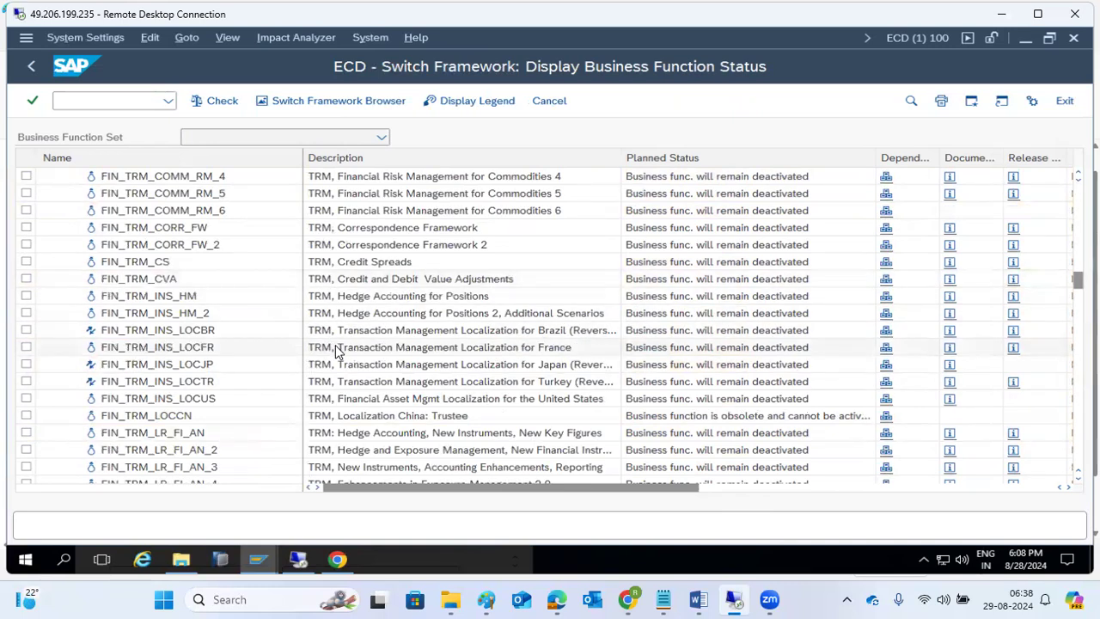
{"action": "scroll", "coordinate": [335, 351], "scroll_direction": "up", "scroll_amount": 10}
{"action": "scroll", "coordinate": [335, 351], "scroll_direction": "up", "scroll_amount": 3}
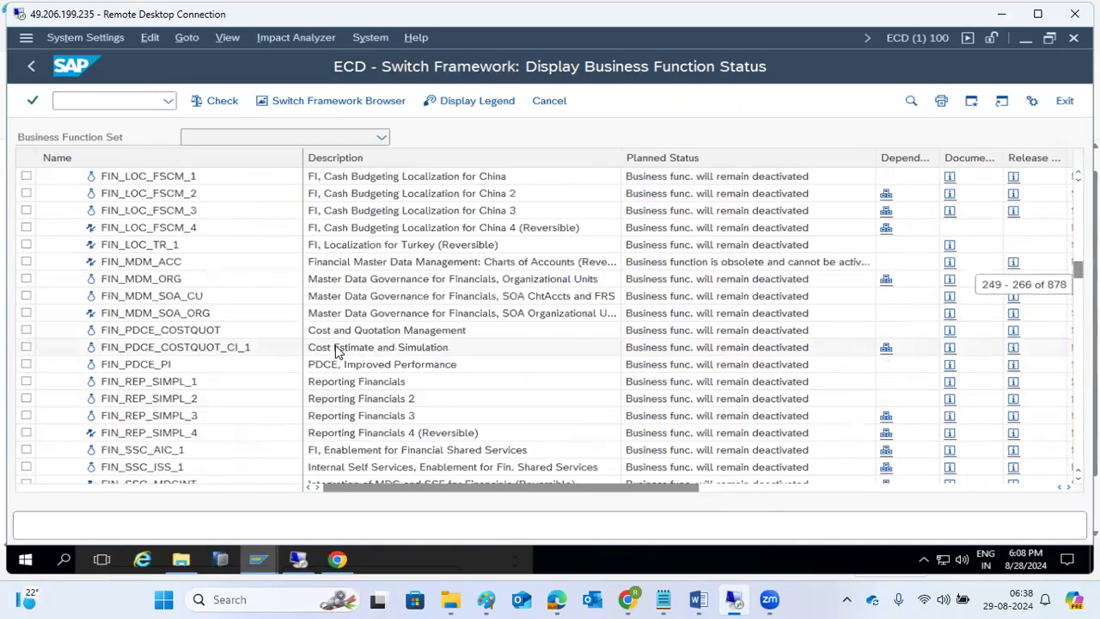
{"action": "scroll", "coordinate": [336, 351], "scroll_direction": "down", "scroll_amount": 20}
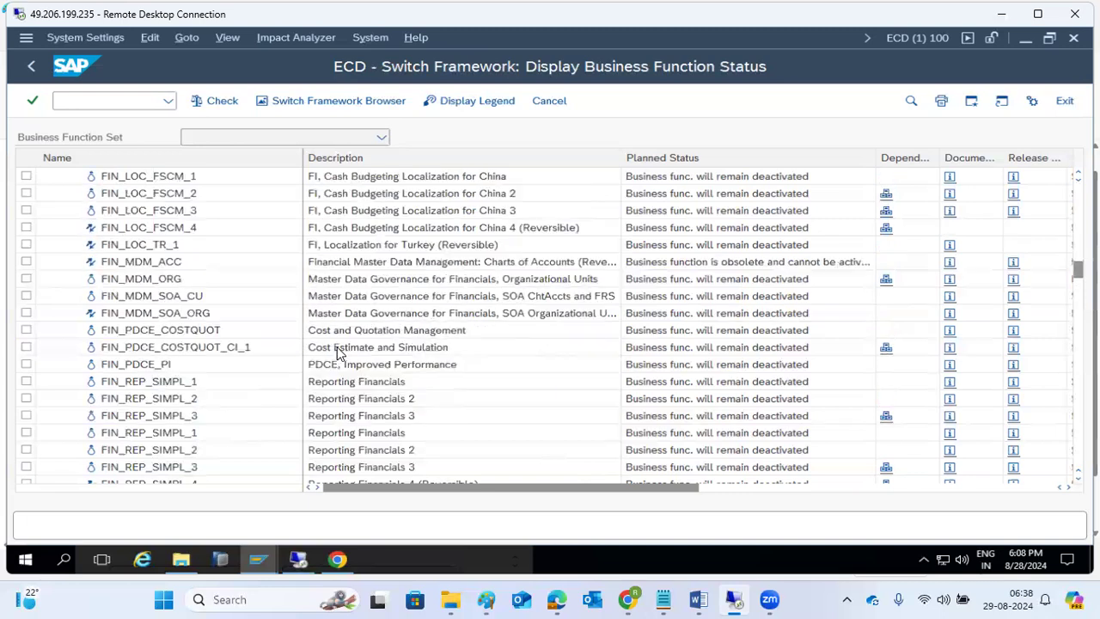
{"action": "scroll", "coordinate": [337, 351], "scroll_direction": "down", "scroll_amount": 4}
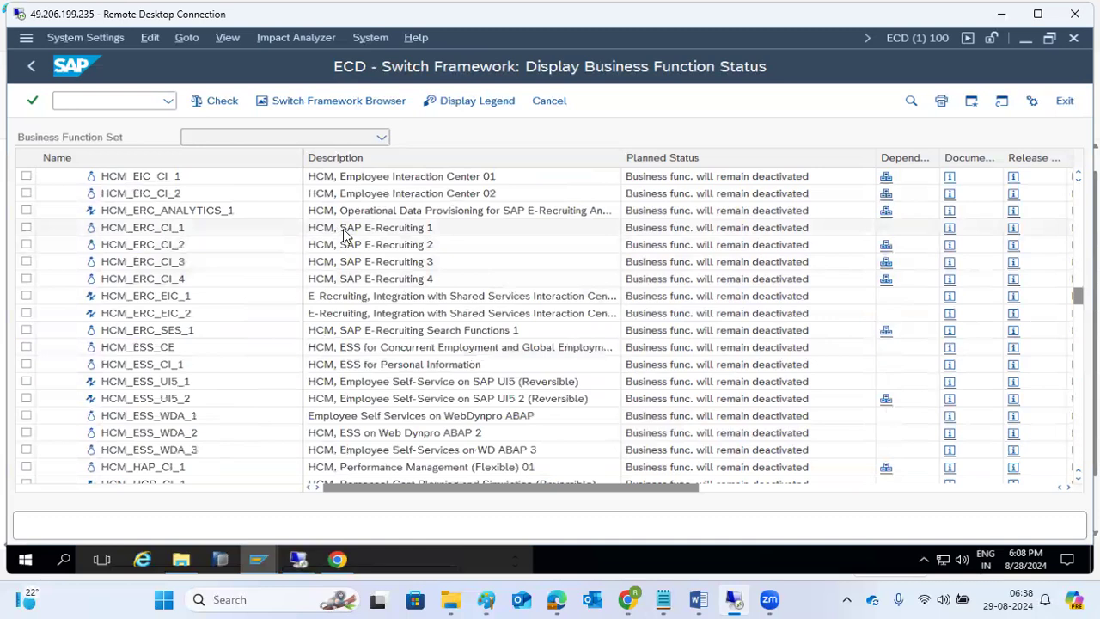
{"action": "scroll", "coordinate": [337, 275], "scroll_direction": "up", "scroll_amount": 3}
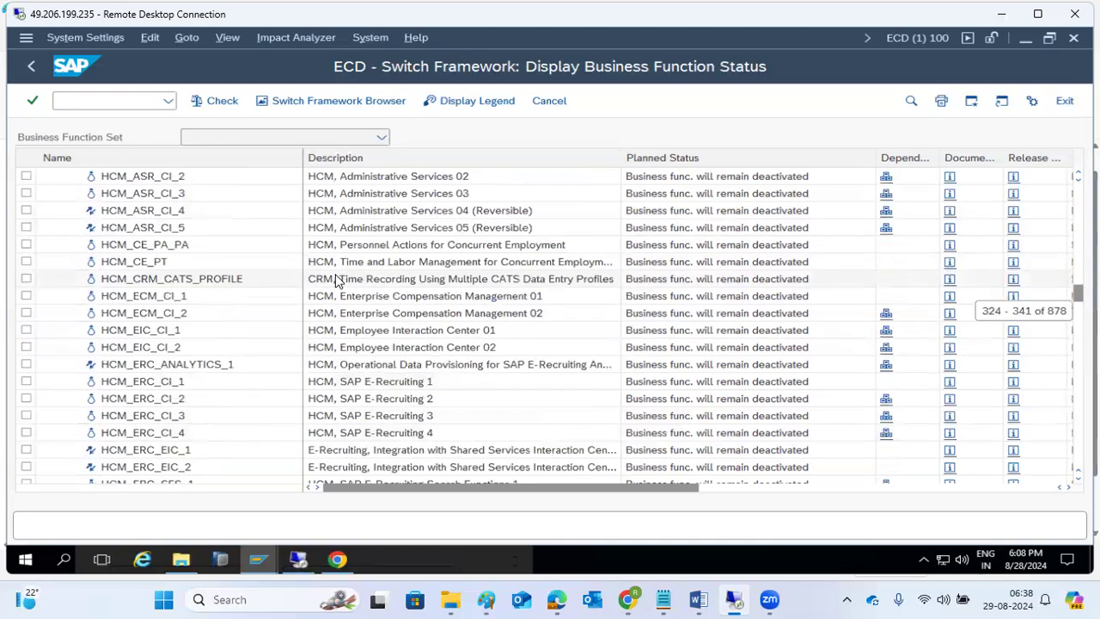
{"action": "scroll", "coordinate": [337, 282], "scroll_direction": "up", "scroll_amount": 3}
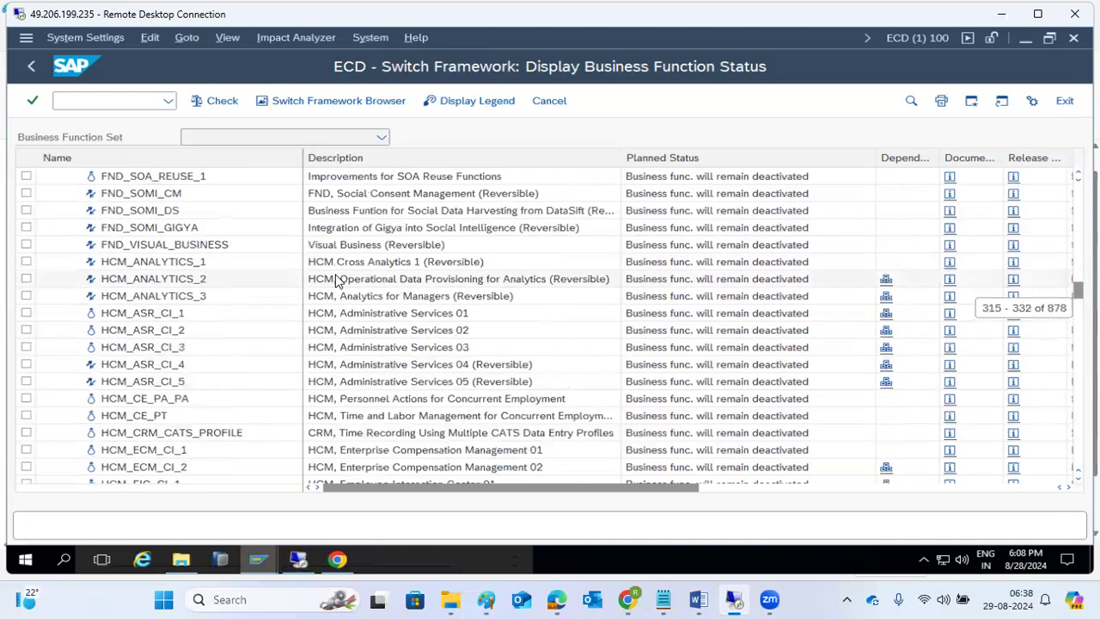
{"action": "scroll", "coordinate": [337, 283], "scroll_direction": "down", "scroll_amount": 4}
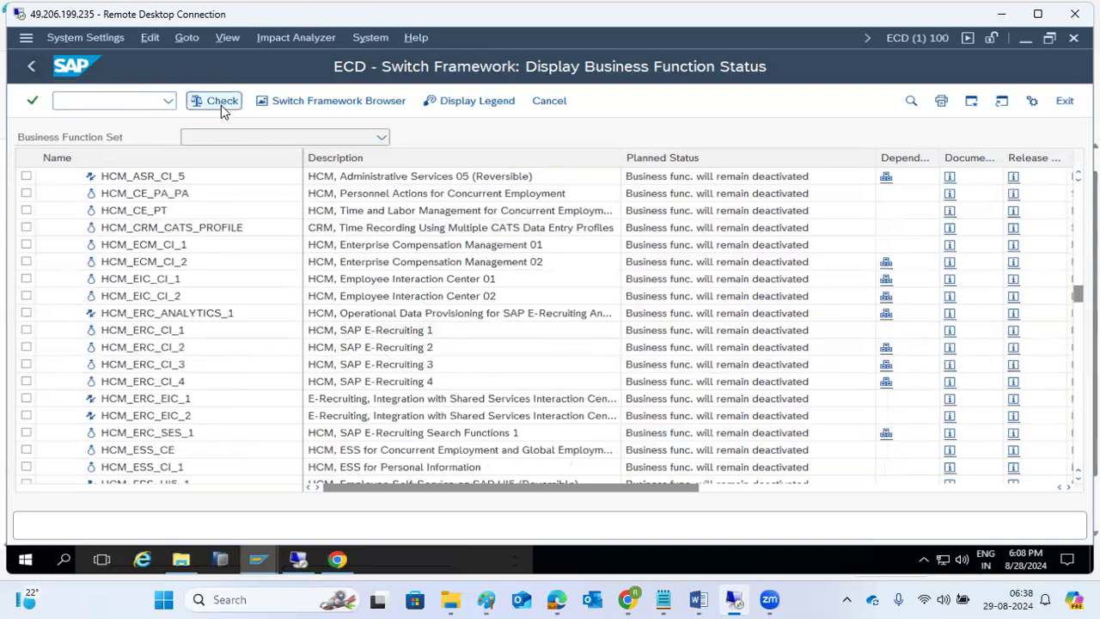
{"action": "left_click", "coordinate": [280, 102]}
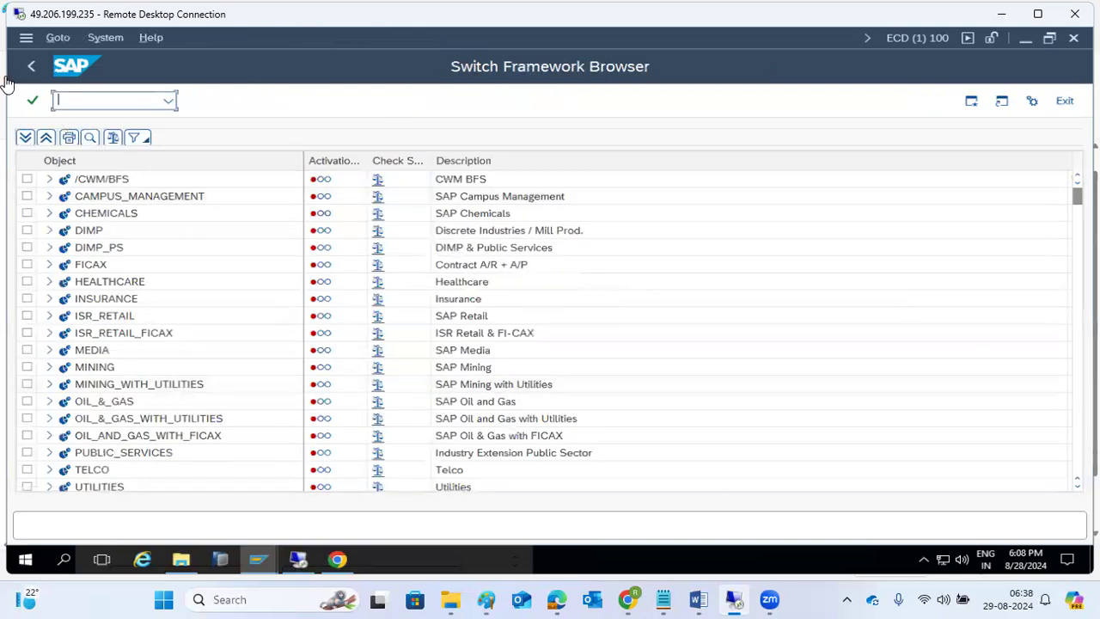
{"action": "left_click", "coordinate": [33, 67]}
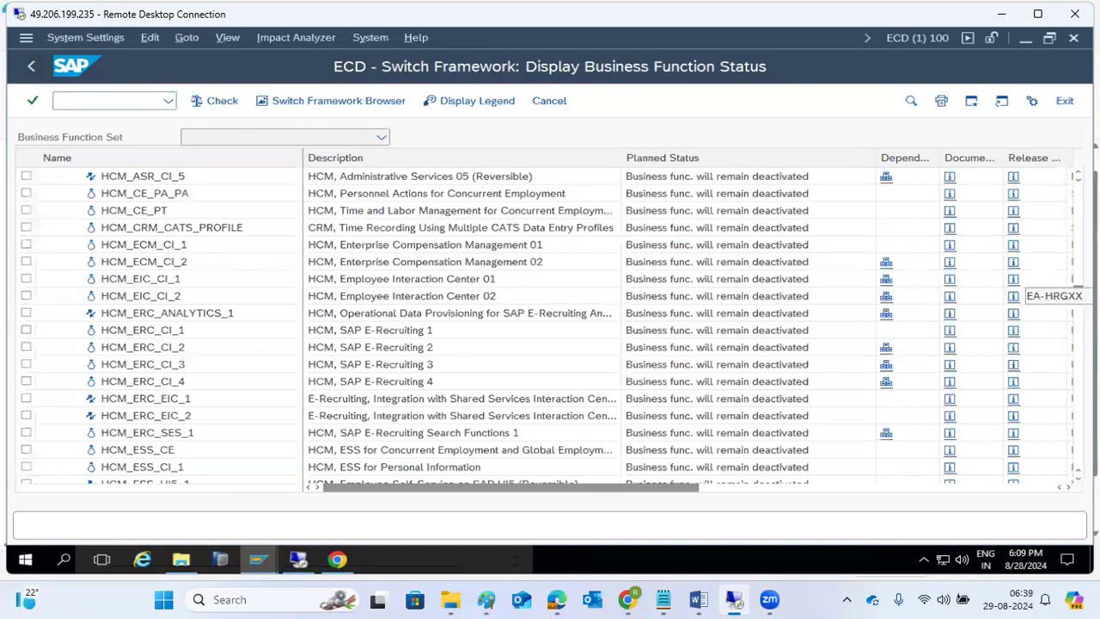
- Restart transaction SFW5 with /nsfw5
{"action": "left_click", "coordinate": [92, 100]}
{"action": "type", "text": "/nsfw5"}
{"action": "key", "text": "Return"}
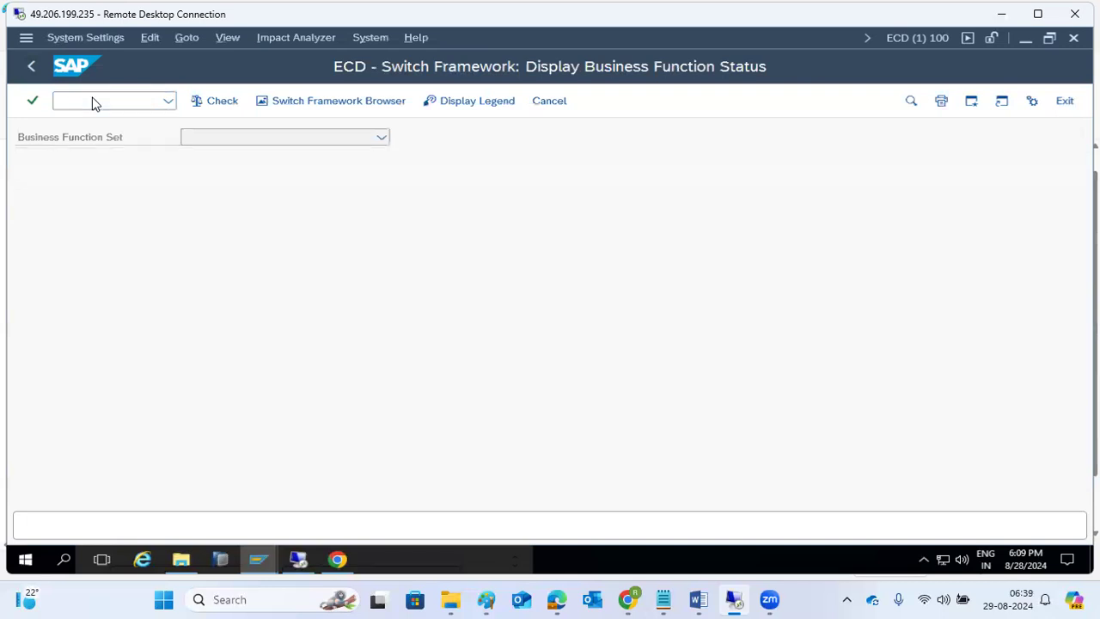
- List background jobs with job name SFW* to check both SFW_ACTIVATE_SF0X jobs finished
{"action": "left_click", "coordinate": [269, 102]}
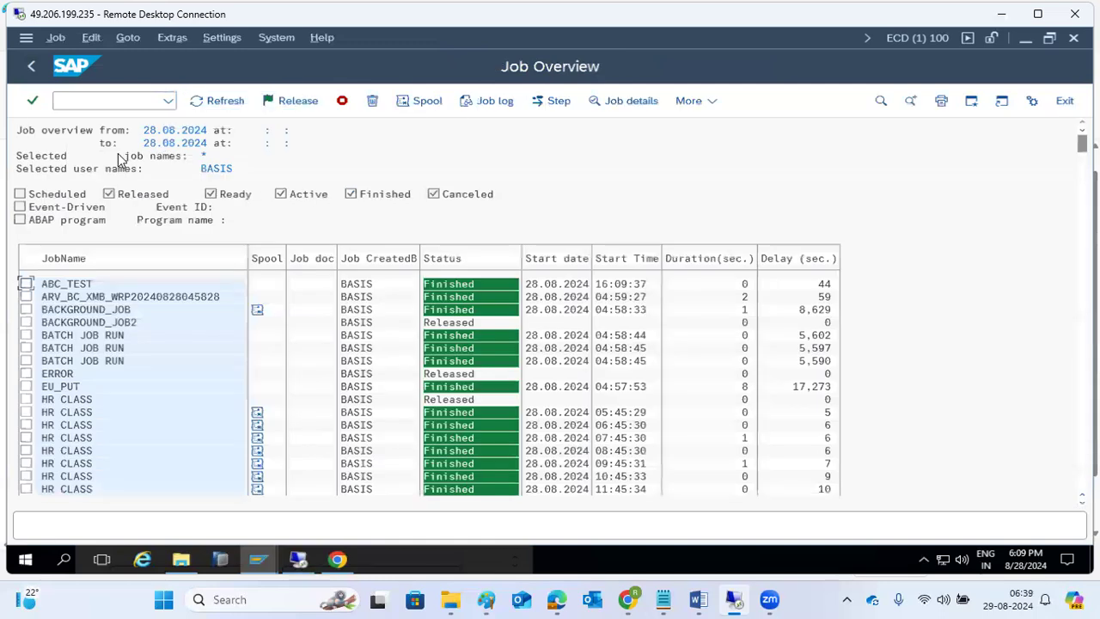
{"action": "left_click", "coordinate": [31, 66]}
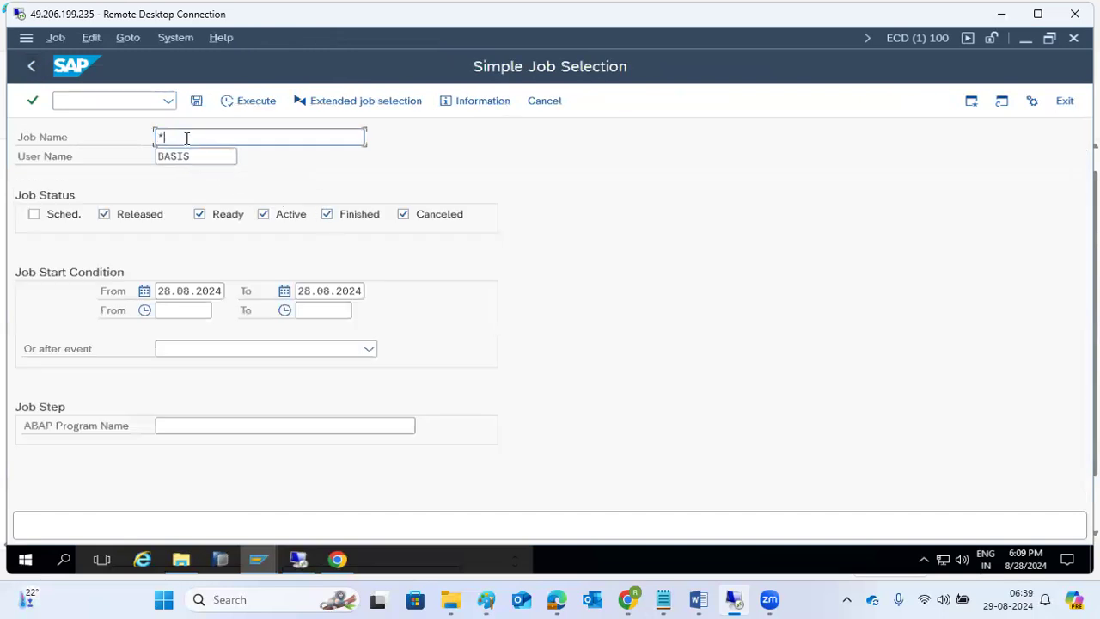
{"action": "key", "text": "BackSpace"}
{"action": "type", "text": "SFW*"}
{"action": "left_click", "coordinate": [235, 107]}
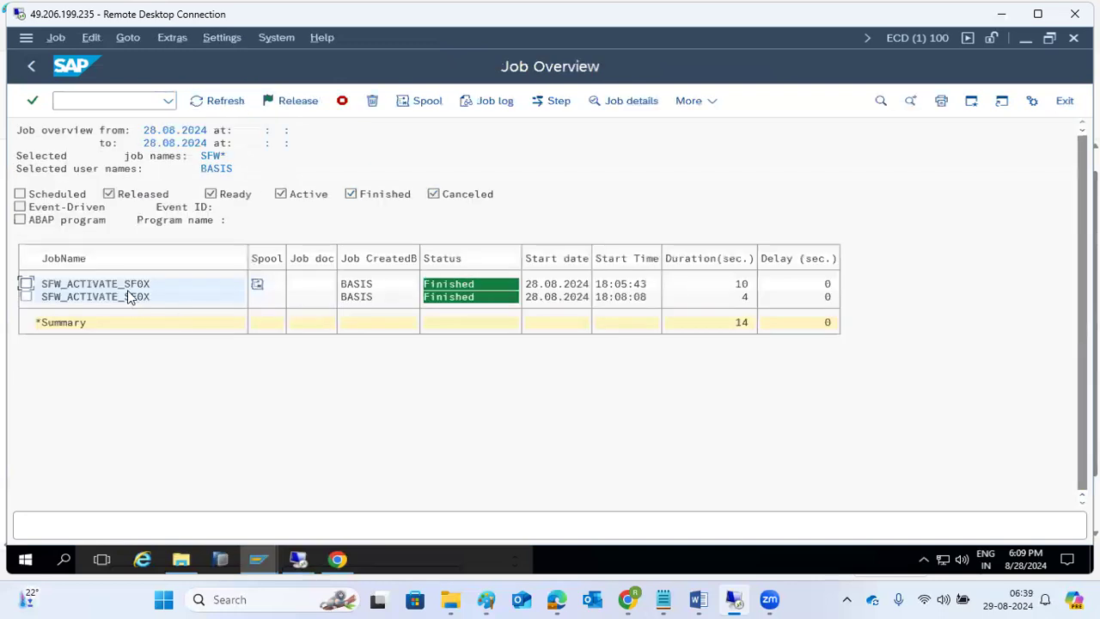
- Open spool request 4321 of the first job to read the DDIC activation output
{"action": "left_click", "coordinate": [257, 285]}
{"action": "double_click", "coordinate": [256, 284]}
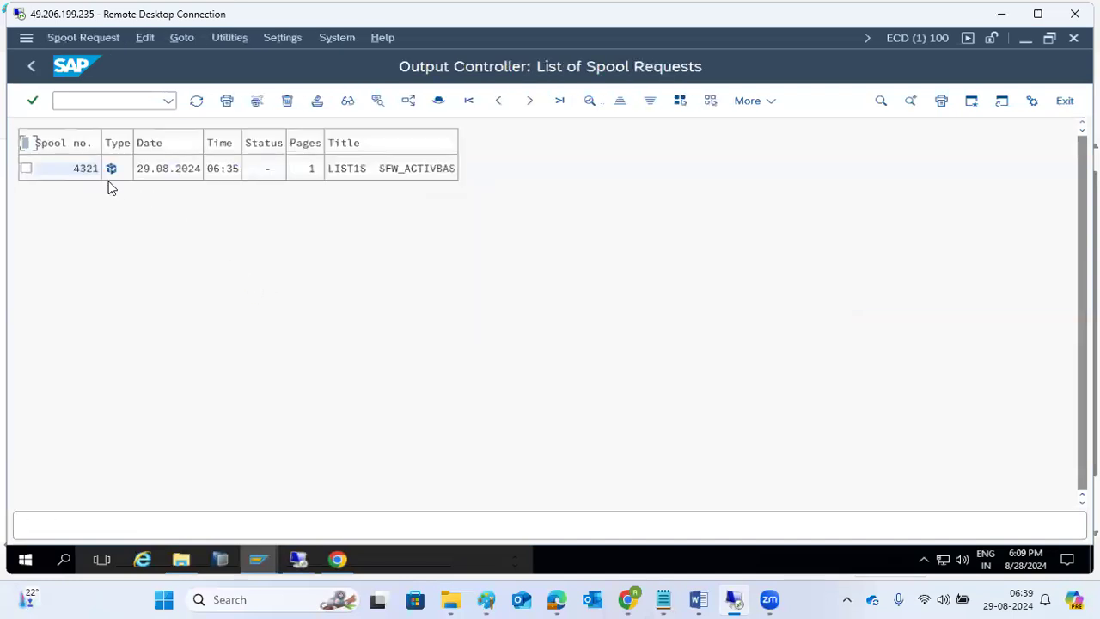
{"action": "left_click", "coordinate": [110, 170]}
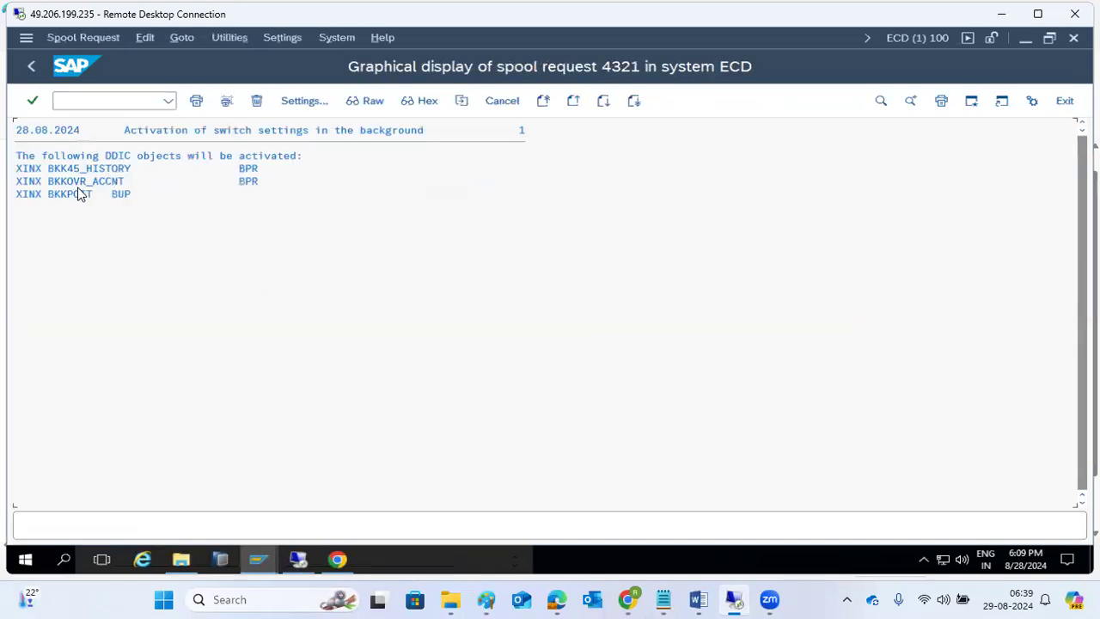
{"action": "left_click", "coordinate": [172, 161]}
- Go back through the spool list, job overview and job search to SAP Easy Access
{"action": "left_click", "coordinate": [30, 67]}
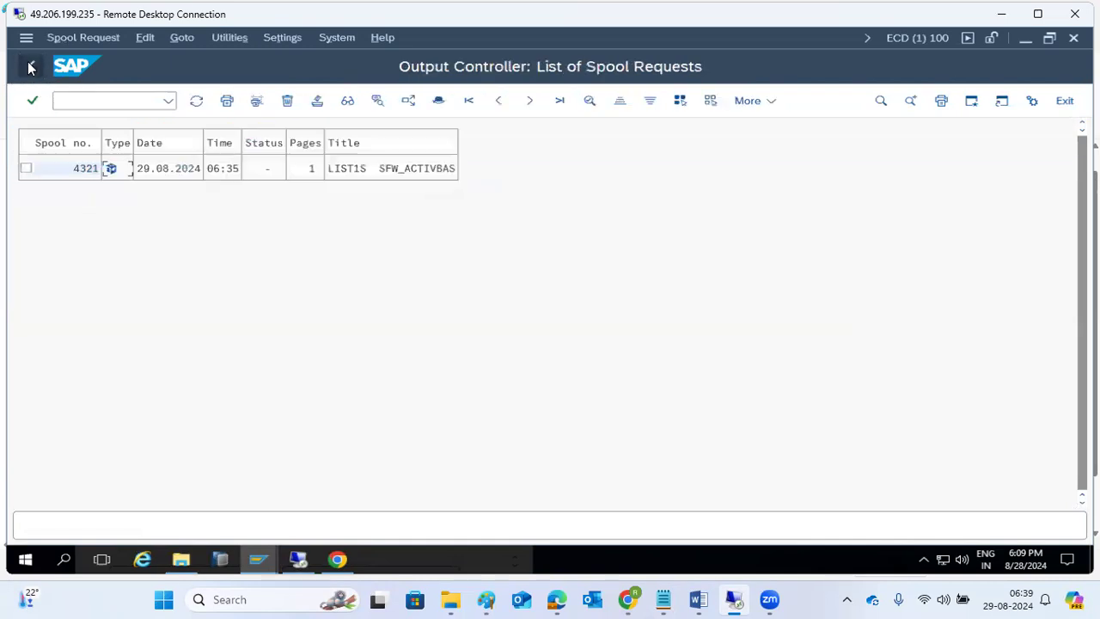
{"action": "left_click", "coordinate": [30, 67]}
{"action": "left_click", "coordinate": [31, 67]}
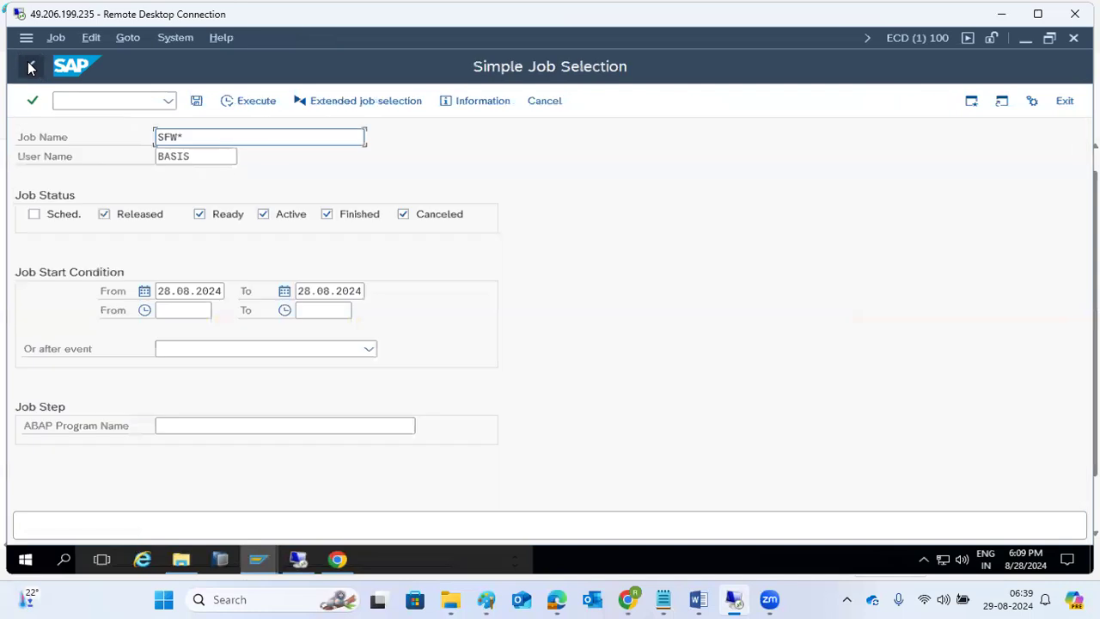
{"action": "left_click", "coordinate": [30, 67]}
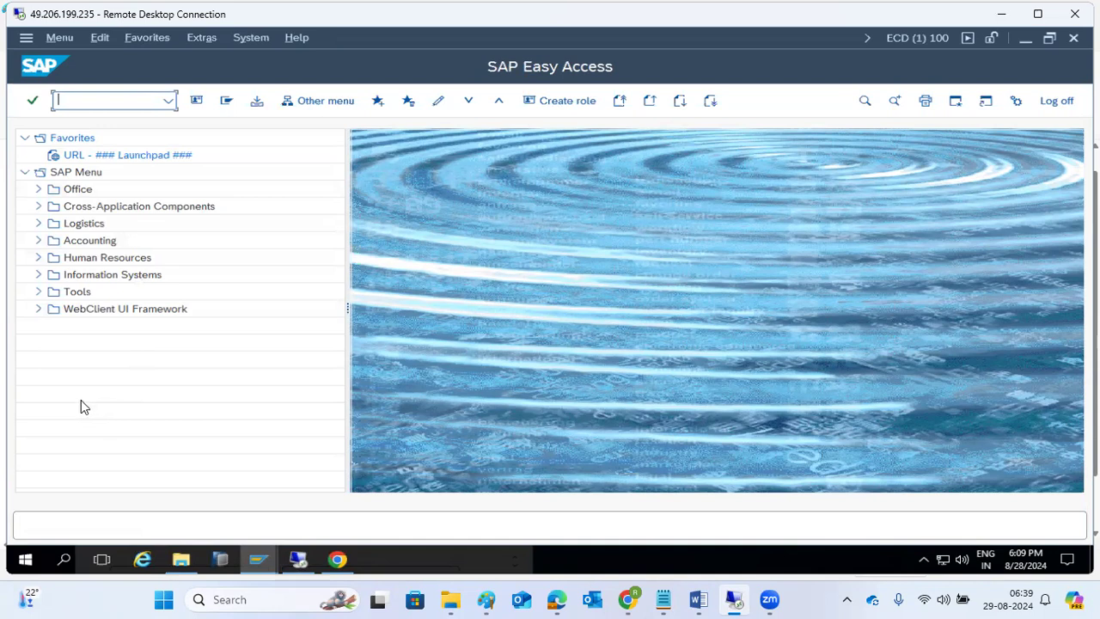
{"action": "mouse_move", "coordinate": [488, 599]}
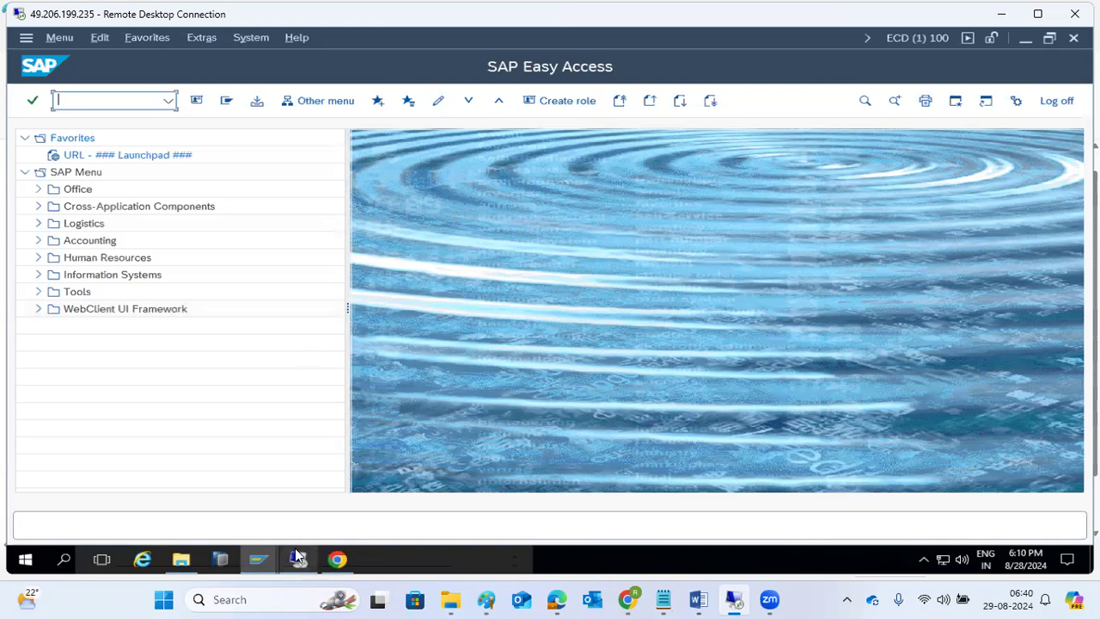
{"action": "left_click", "coordinate": [168, 101]}
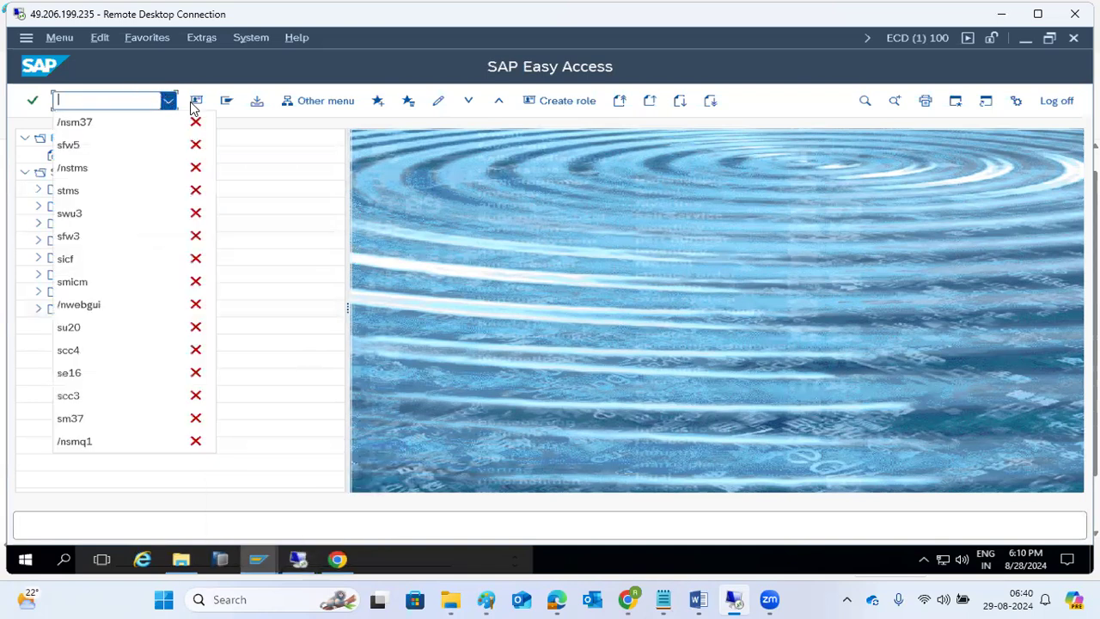
{"action": "left_click", "coordinate": [100, 100]}
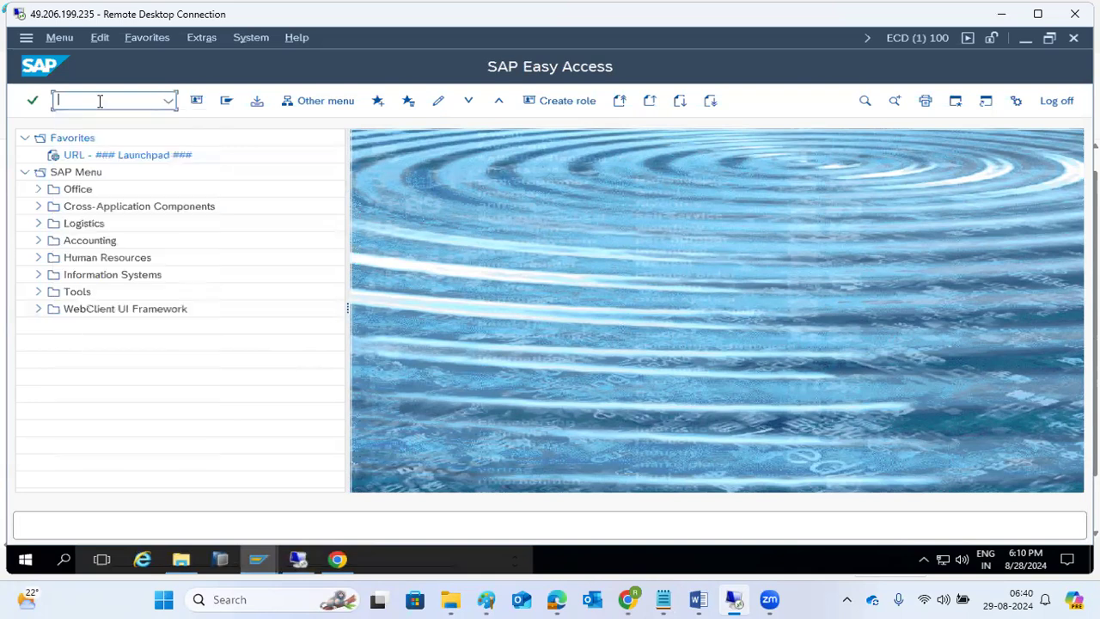